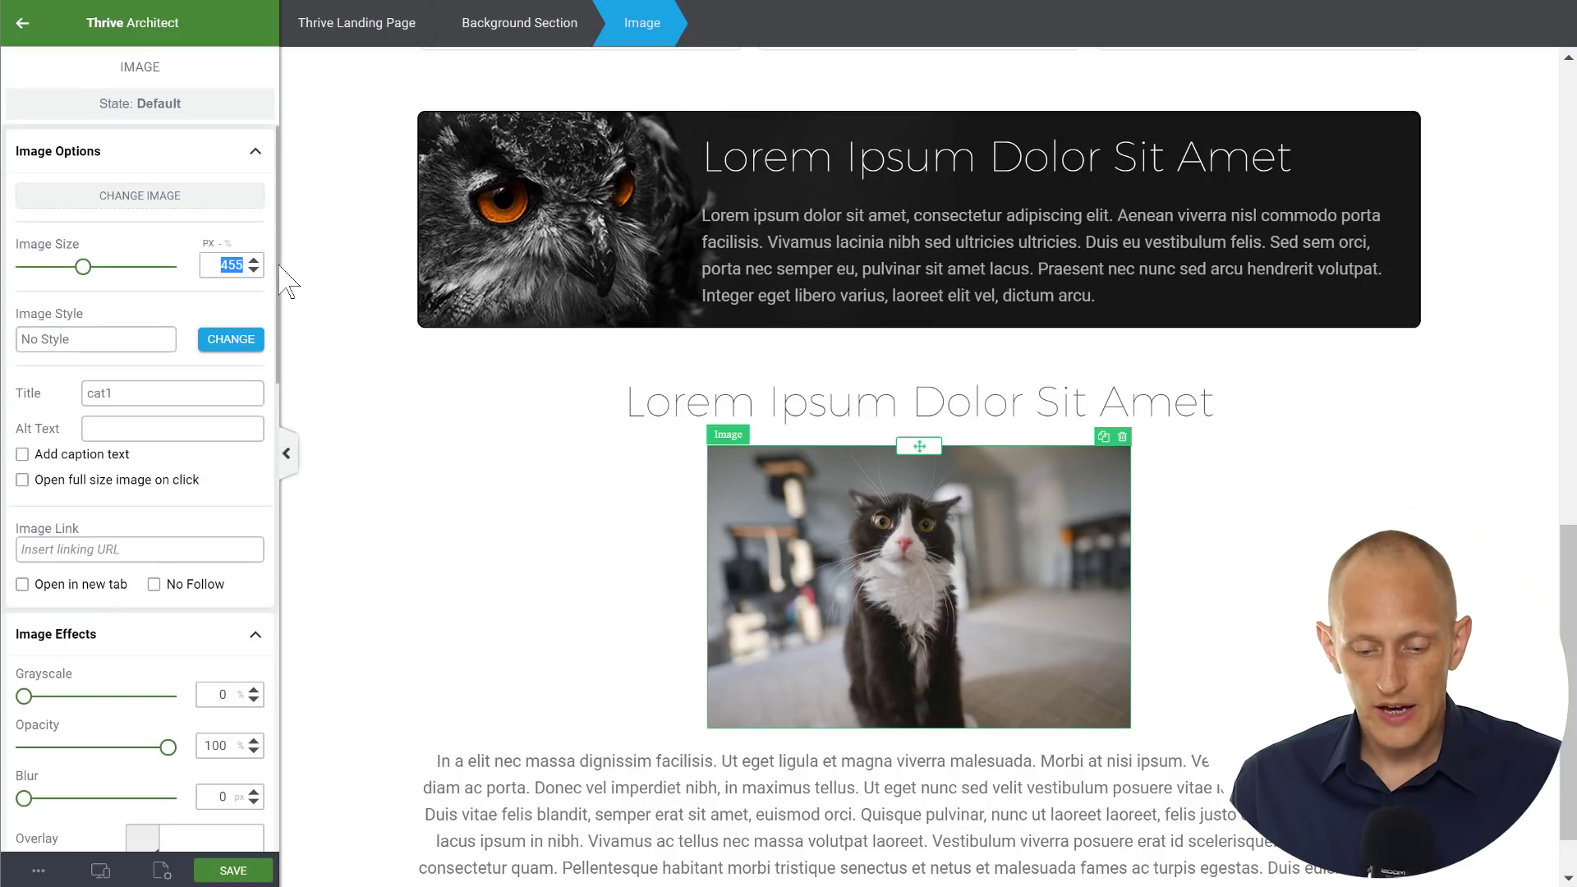
Step: Set the cat image's size to 300 px
{"action": "type", "text": "300"}
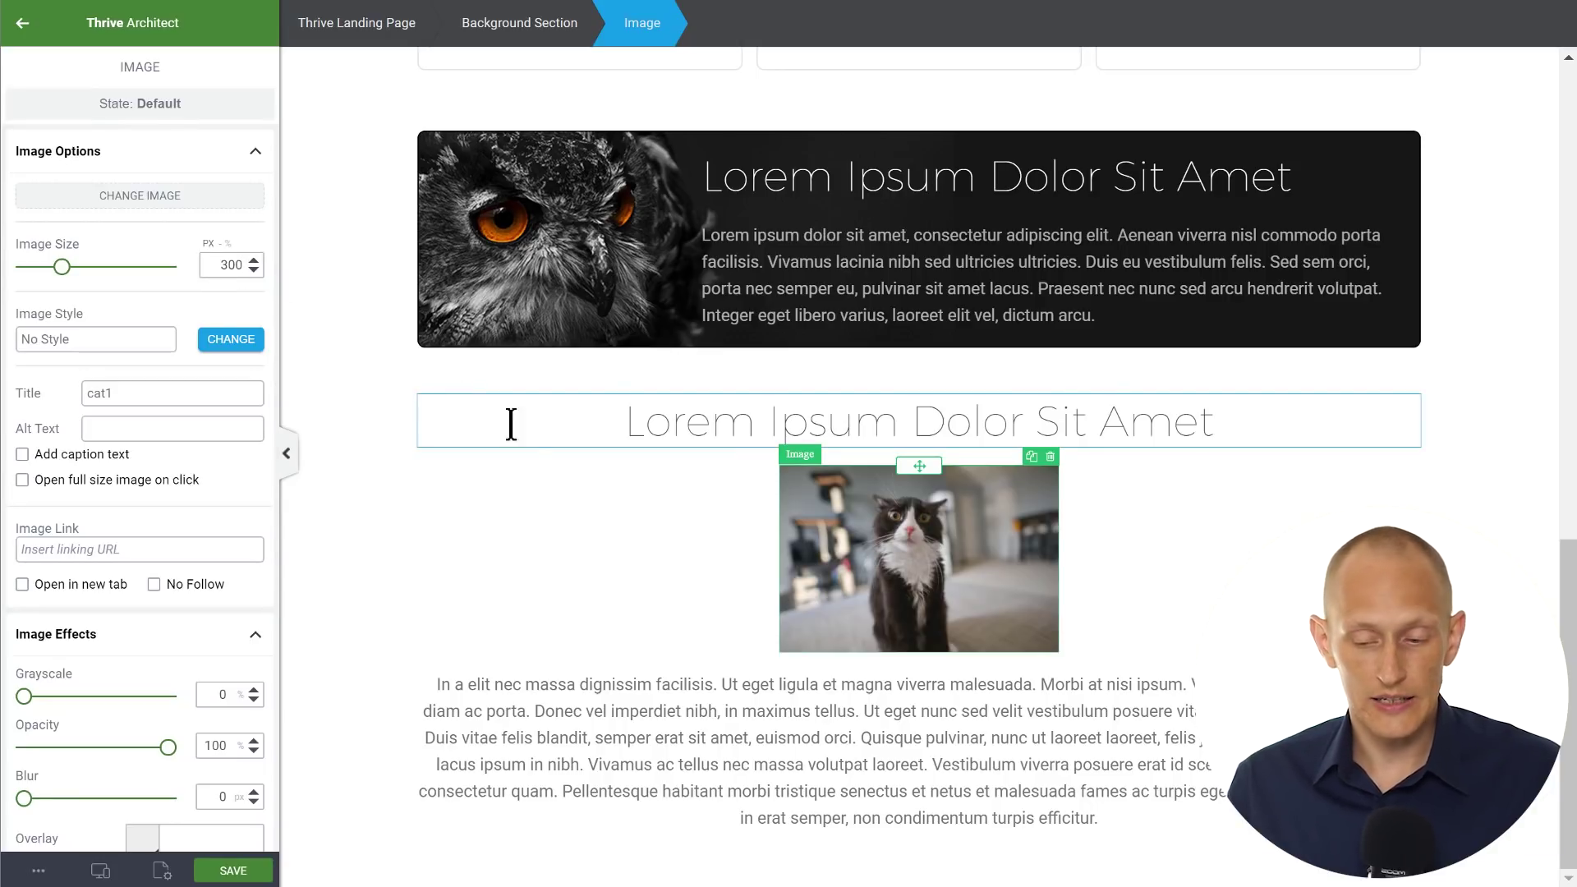
{"action": "left_click", "coordinate": [1168, 570]}
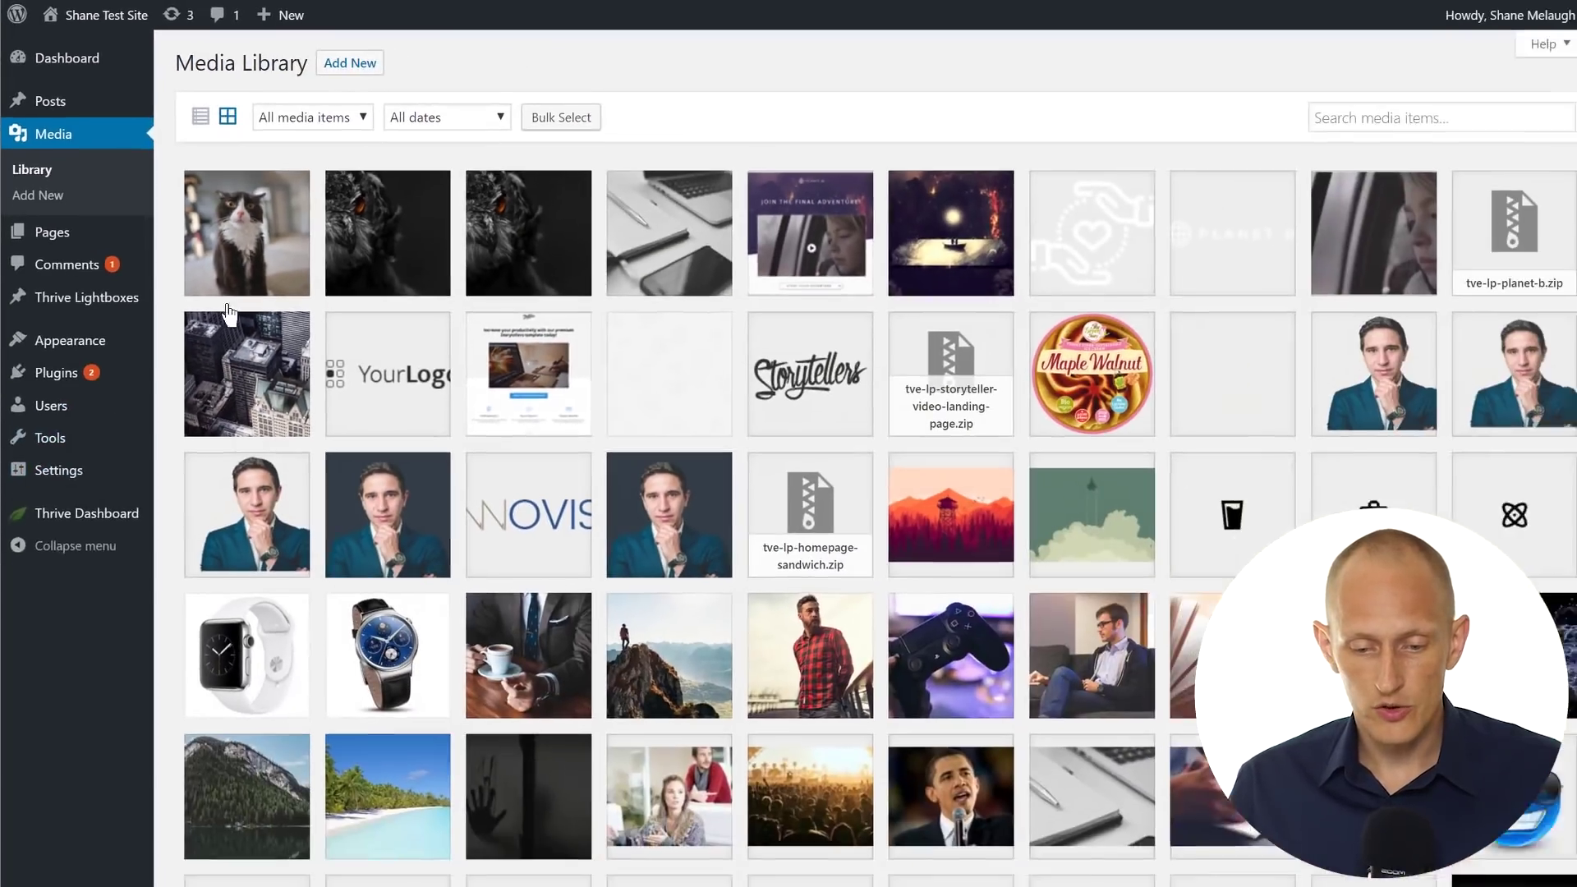
Step: In the WordPress Media Library, scale the original cat1 image to 300 × 200 pixels
{"action": "left_click", "coordinate": [561, 682]}
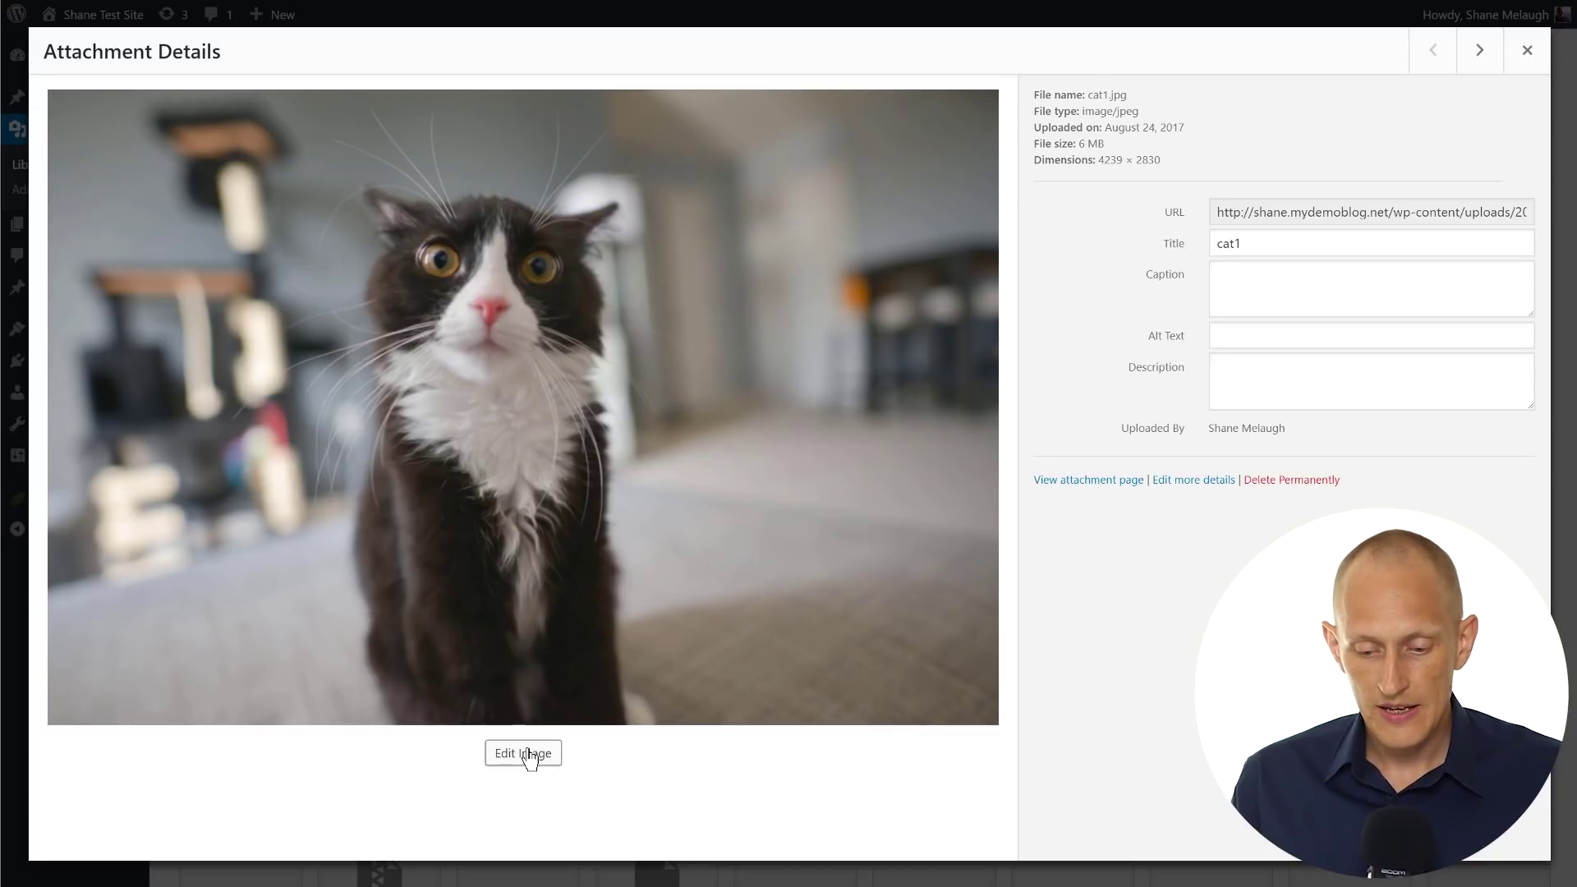
{"action": "left_click", "coordinate": [528, 753]}
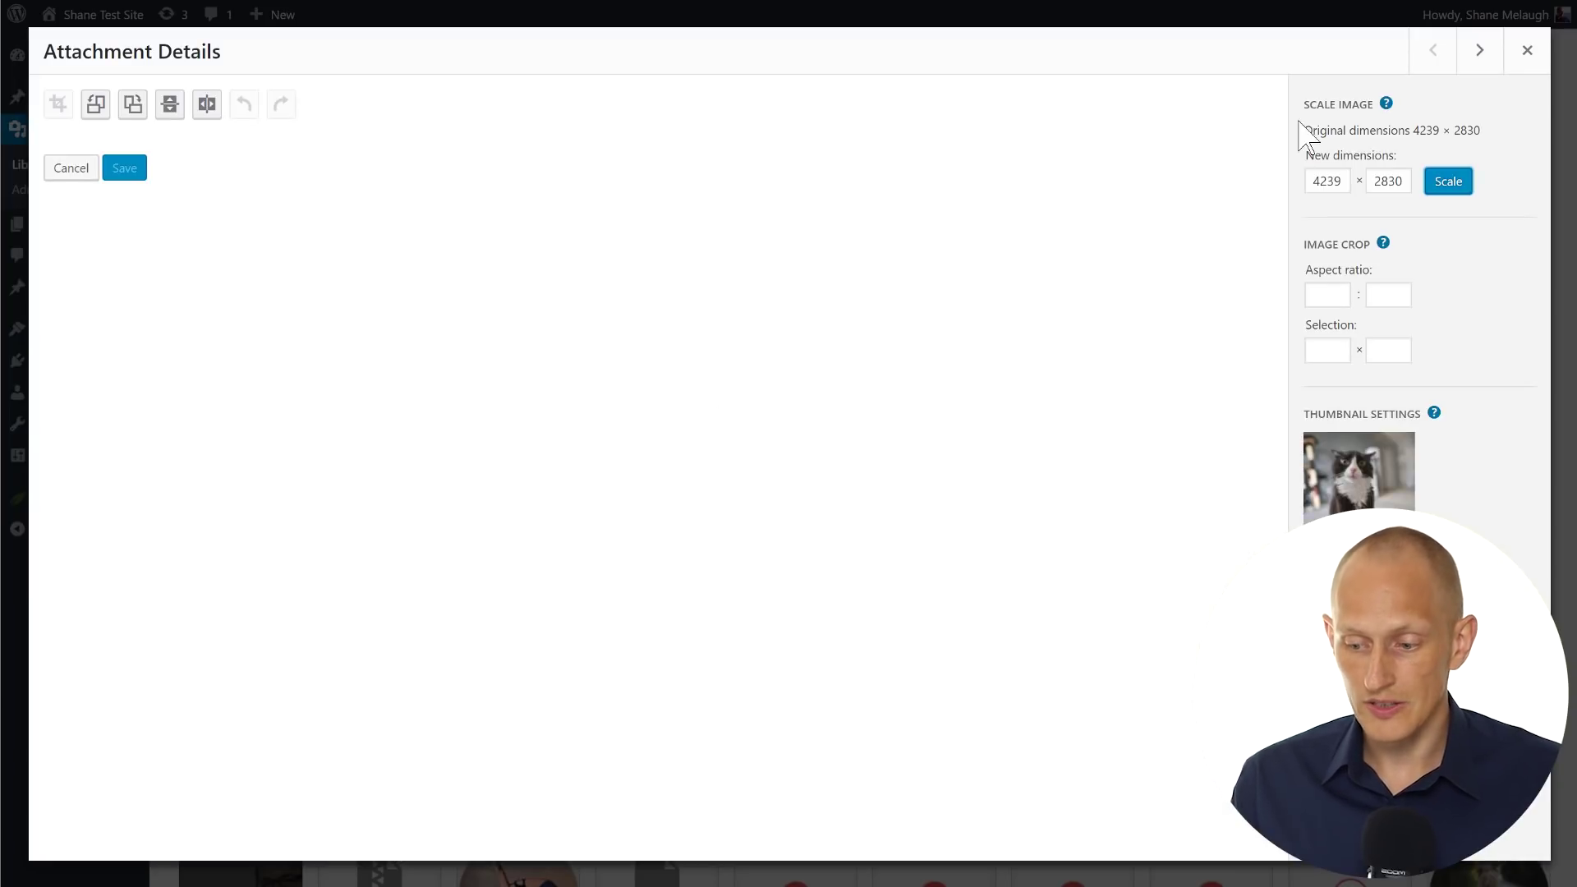
{"action": "double_click", "coordinate": [1344, 182]}
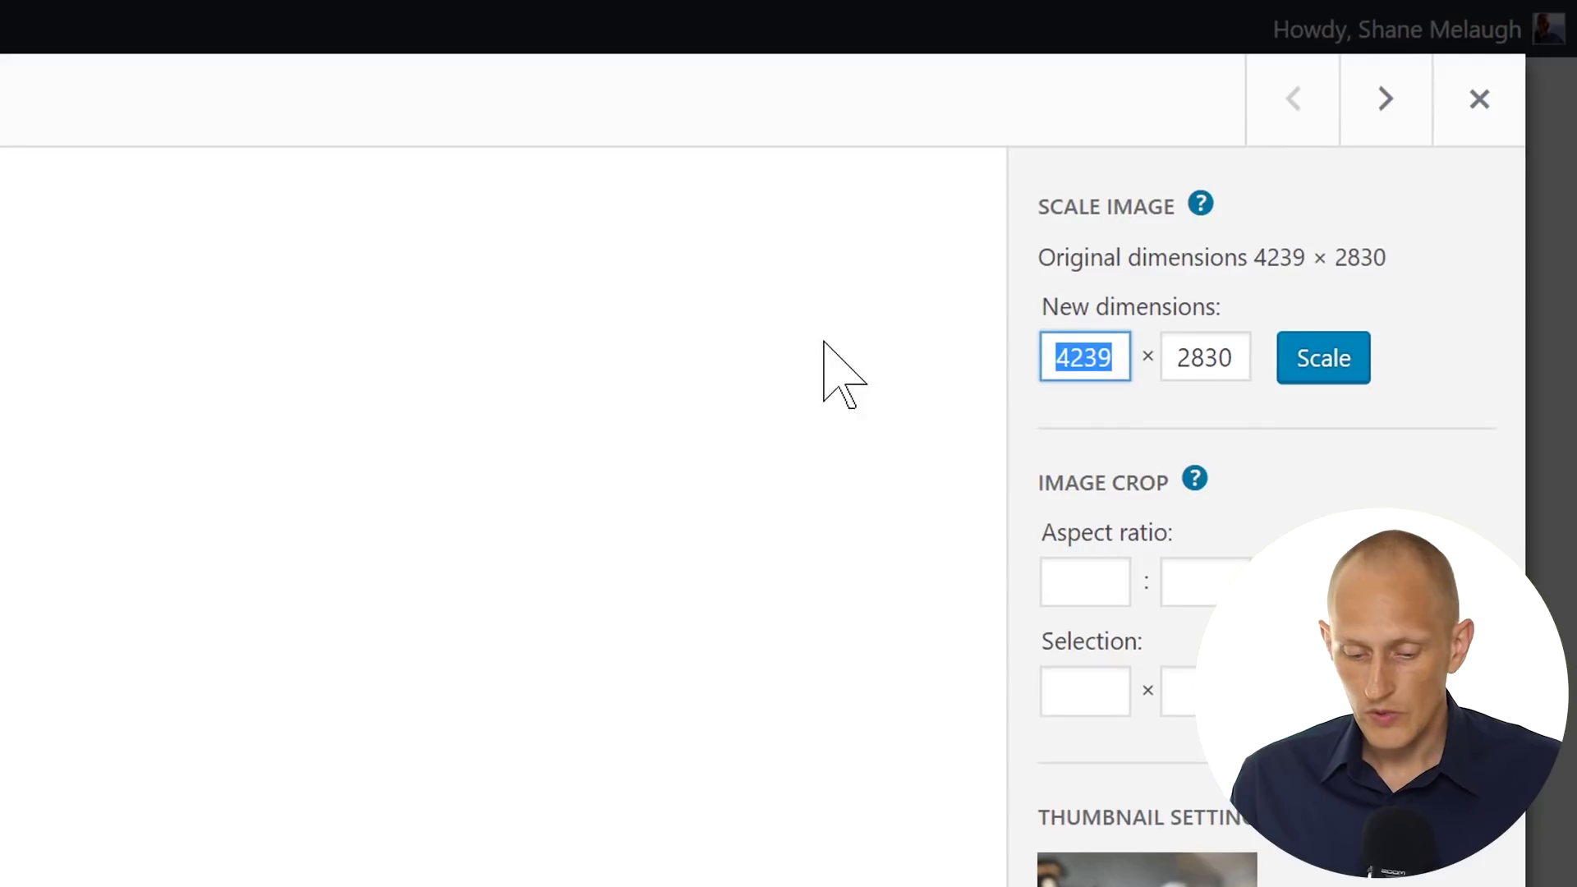
{"action": "type", "text": "300"}
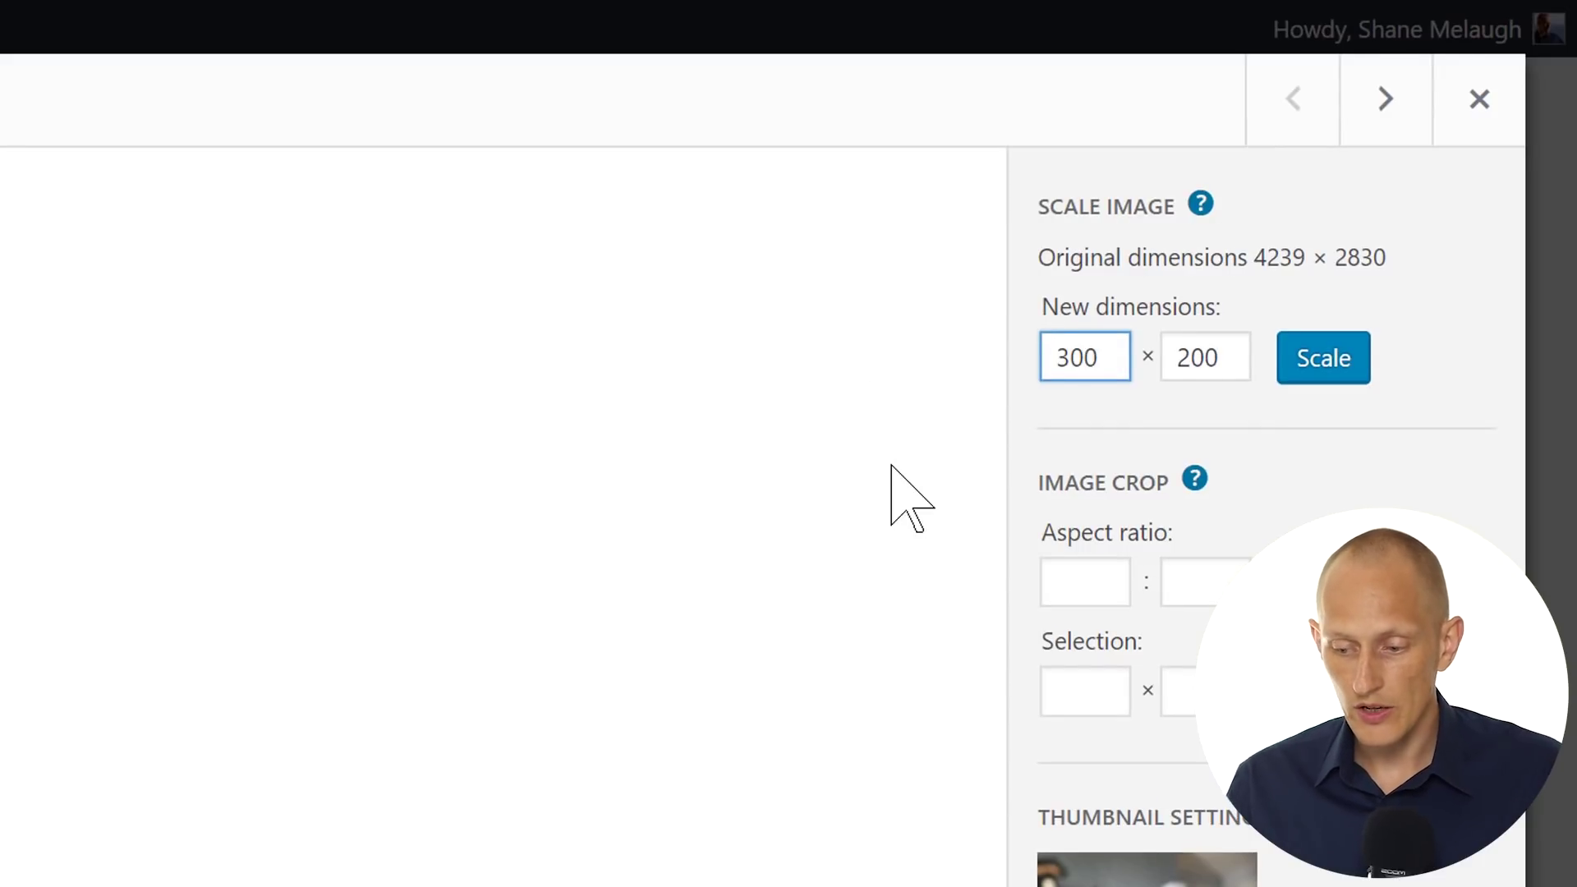
{"action": "left_click", "coordinate": [1325, 364]}
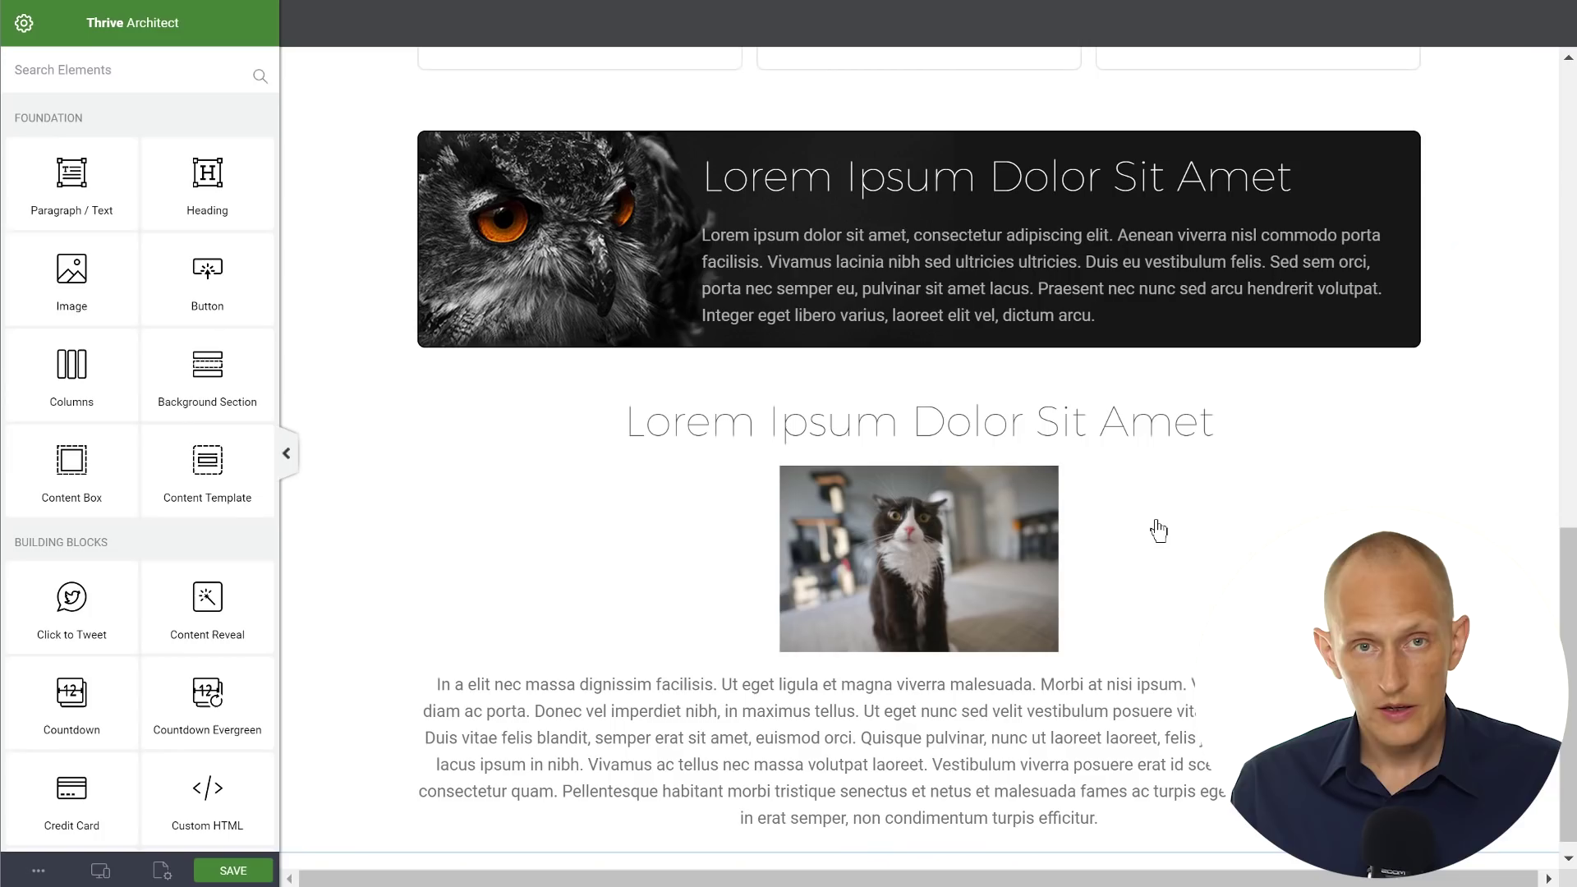
Step: Back in the Thrive Architect page, replace the cat image above the bottom paragraph with the rescaled cat1 image from the media library
{"action": "left_click", "coordinate": [993, 558]}
{"action": "left_click", "coordinate": [1050, 457]}
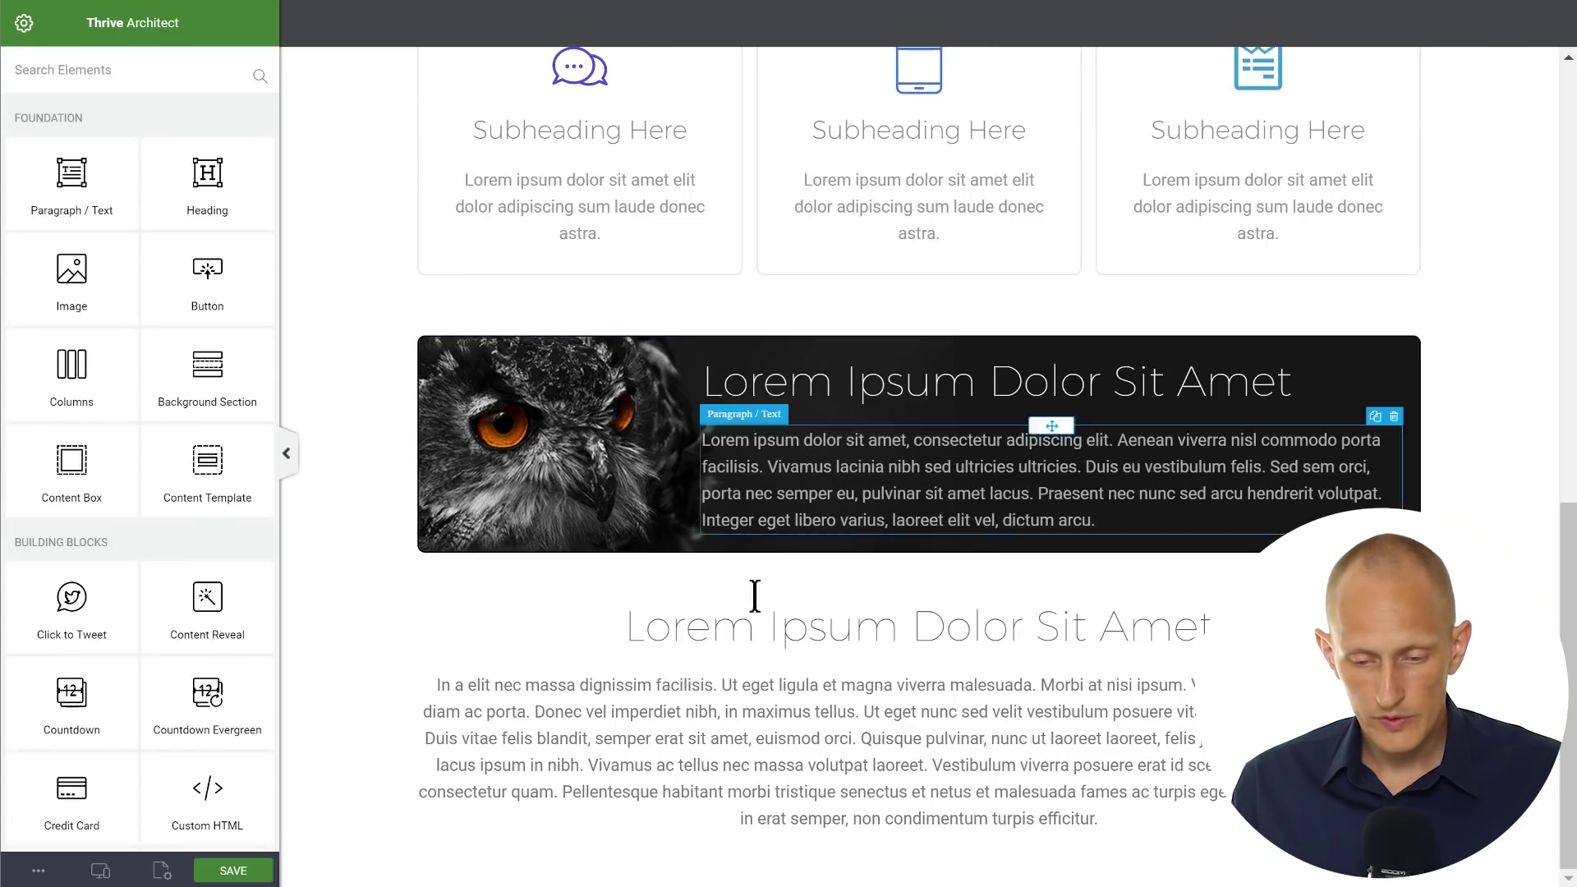
{"action": "left_click_drag", "start_coordinate": [80, 291], "coordinate": [899, 655]}
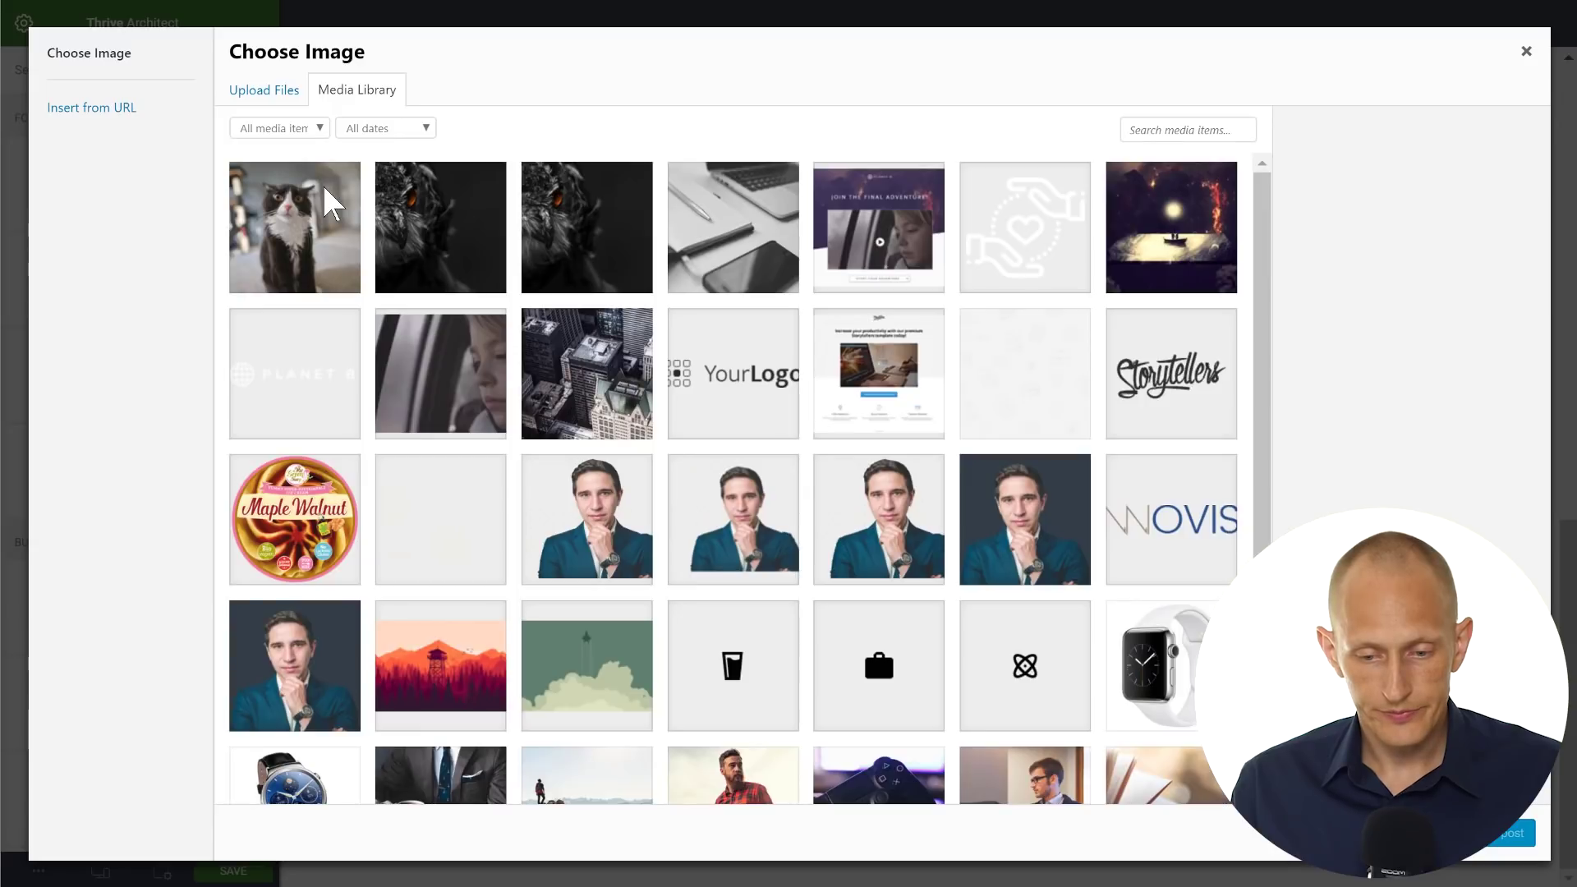
{"action": "left_click", "coordinate": [326, 201]}
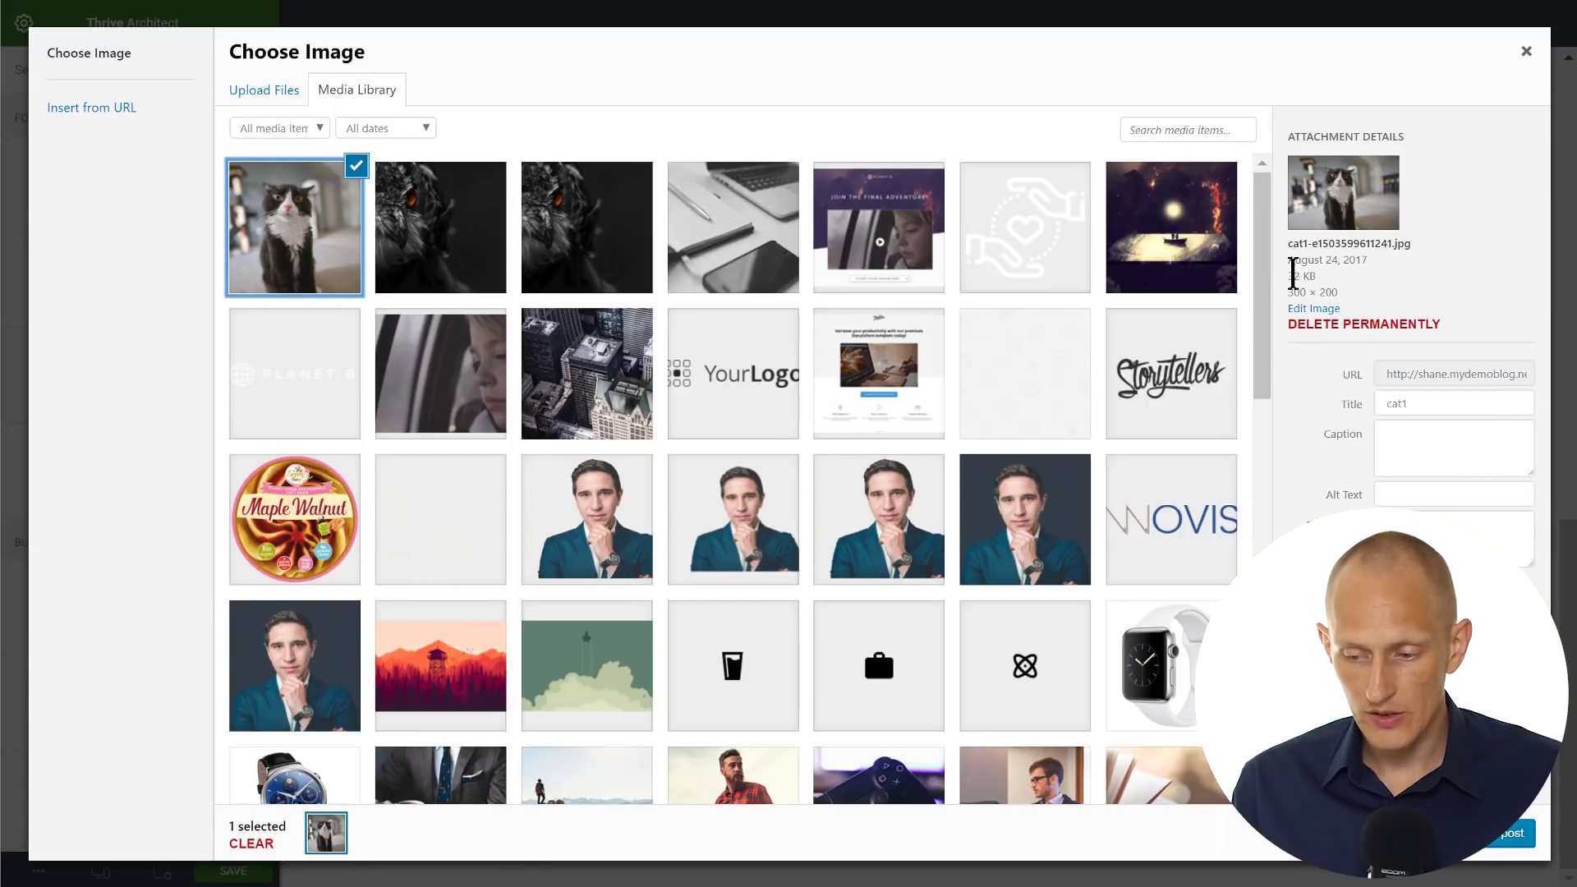
{"action": "left_click", "coordinate": [1514, 832]}
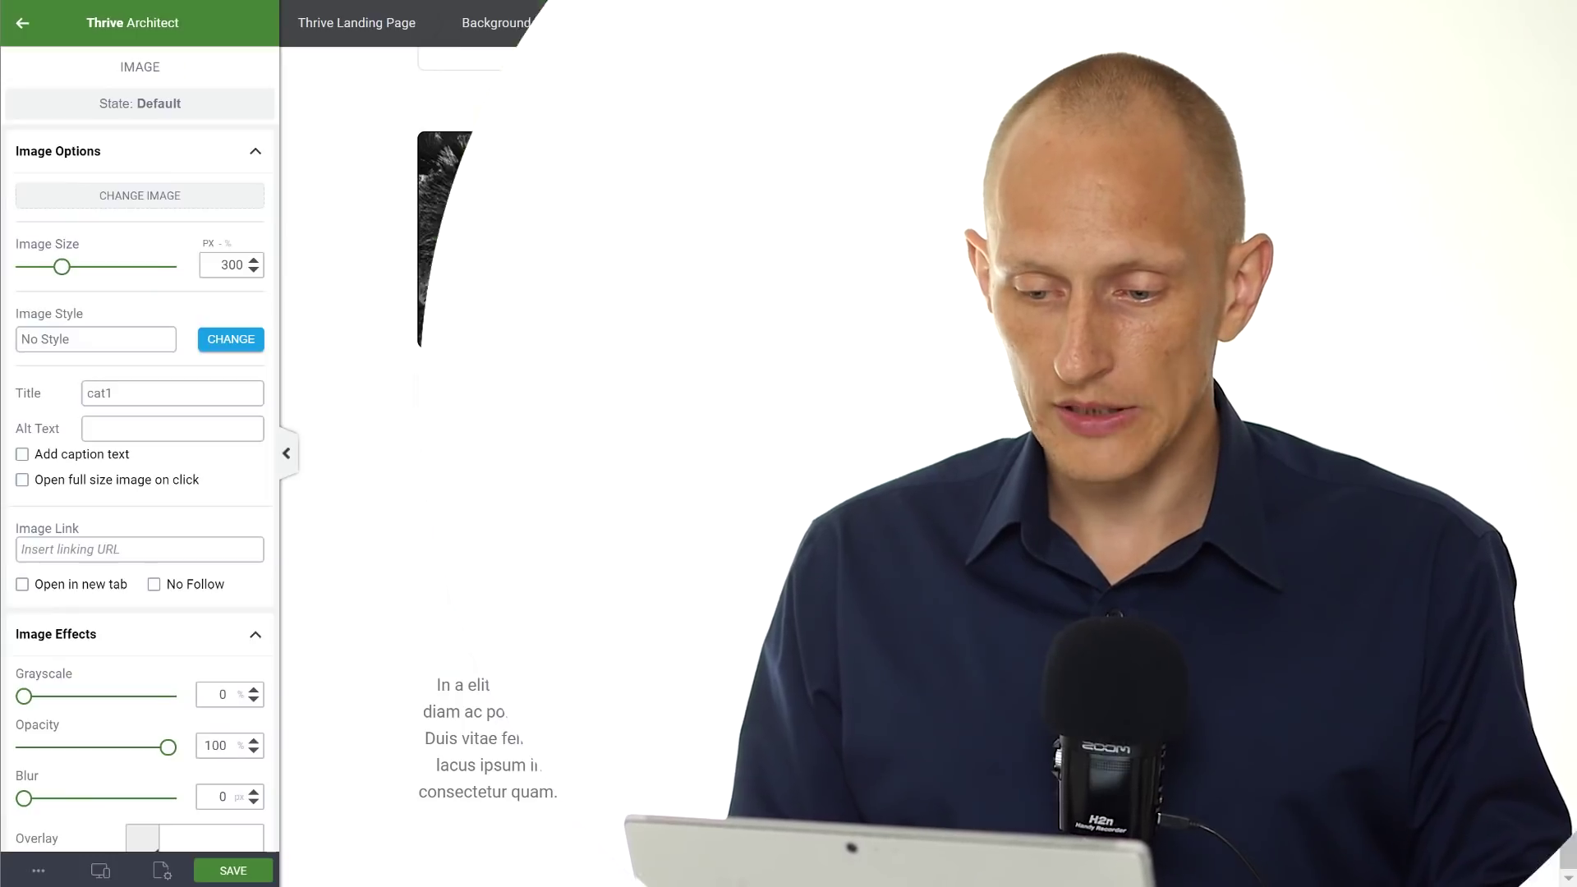
Step: Duplicate the "CLICK THIS BUTTON" button in the page's header section
{"action": "scroll", "coordinate": [985, 307], "scroll_direction": "up", "scroll_amount": 5}
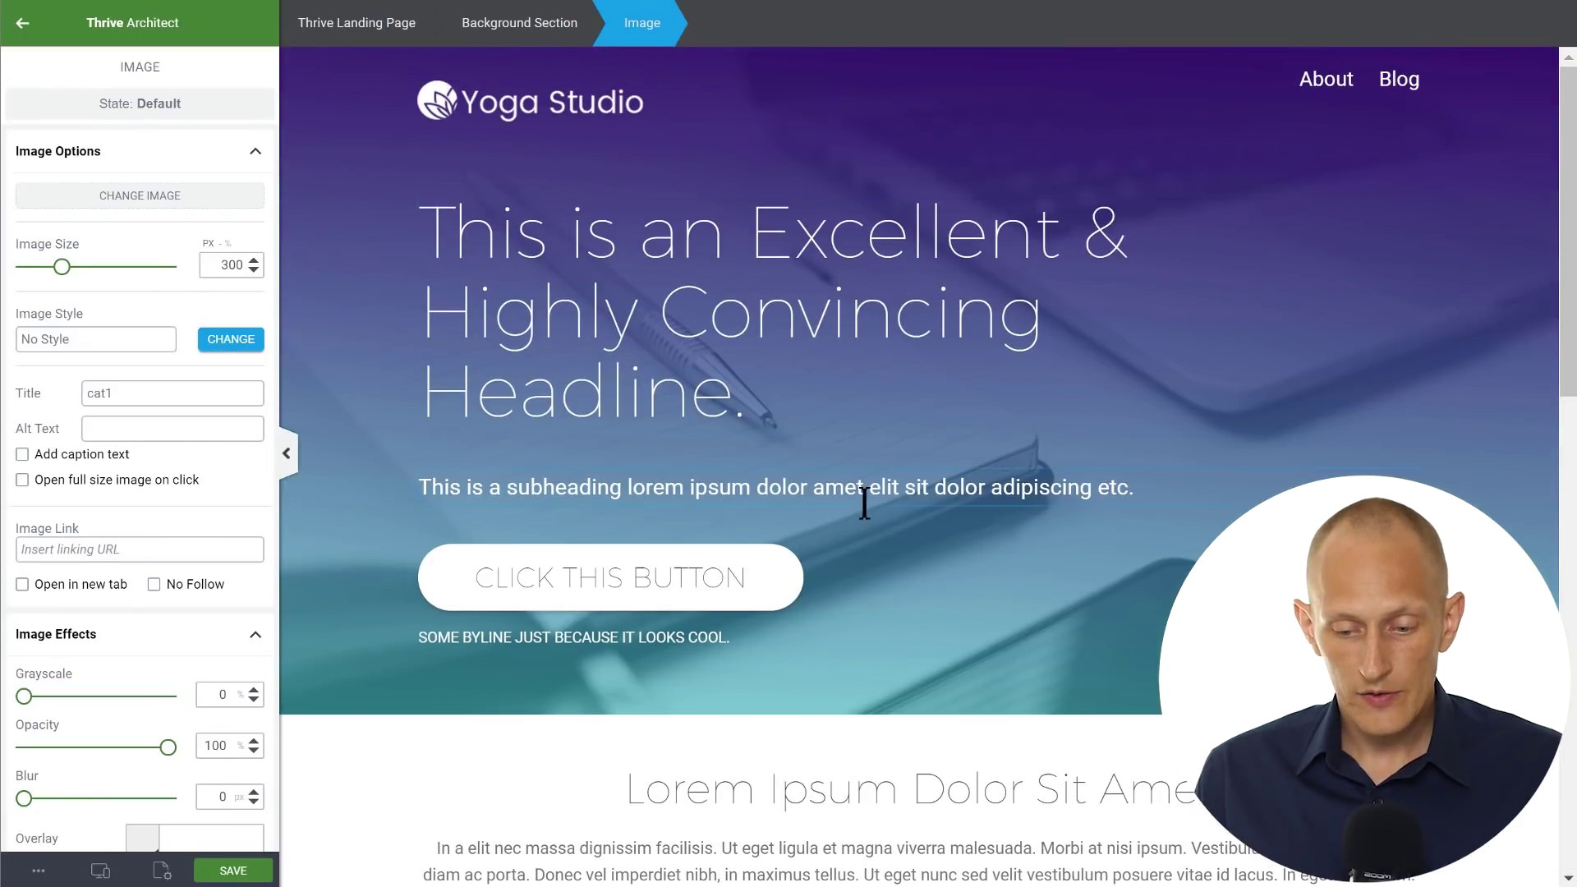
{"action": "left_click", "coordinate": [513, 565]}
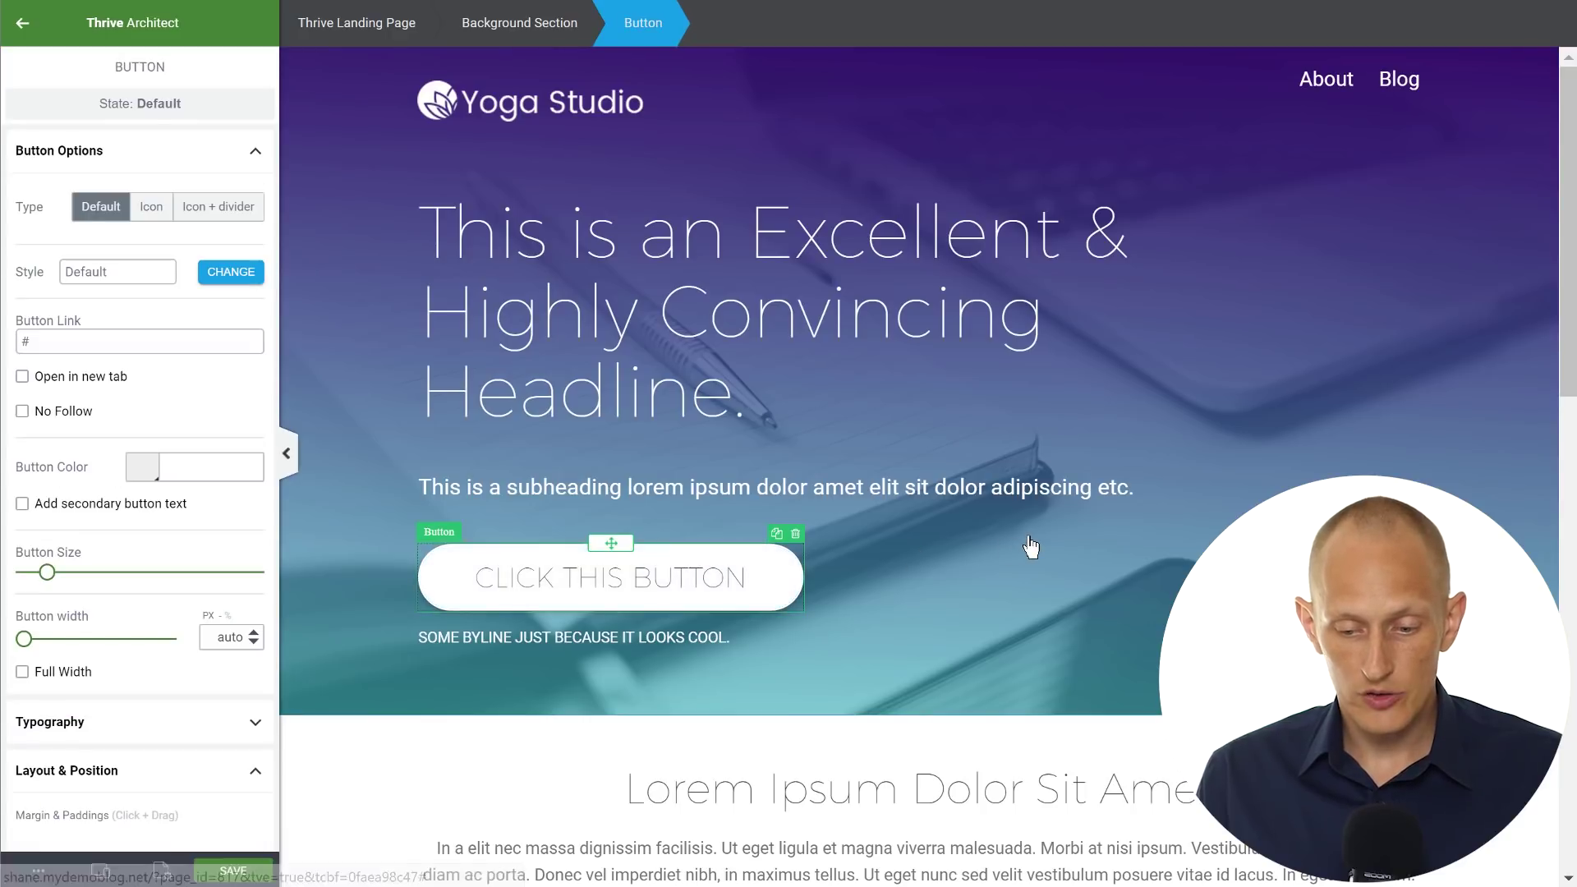
{"action": "scroll", "coordinate": [706, 355], "scroll_direction": "down", "scroll_amount": 3}
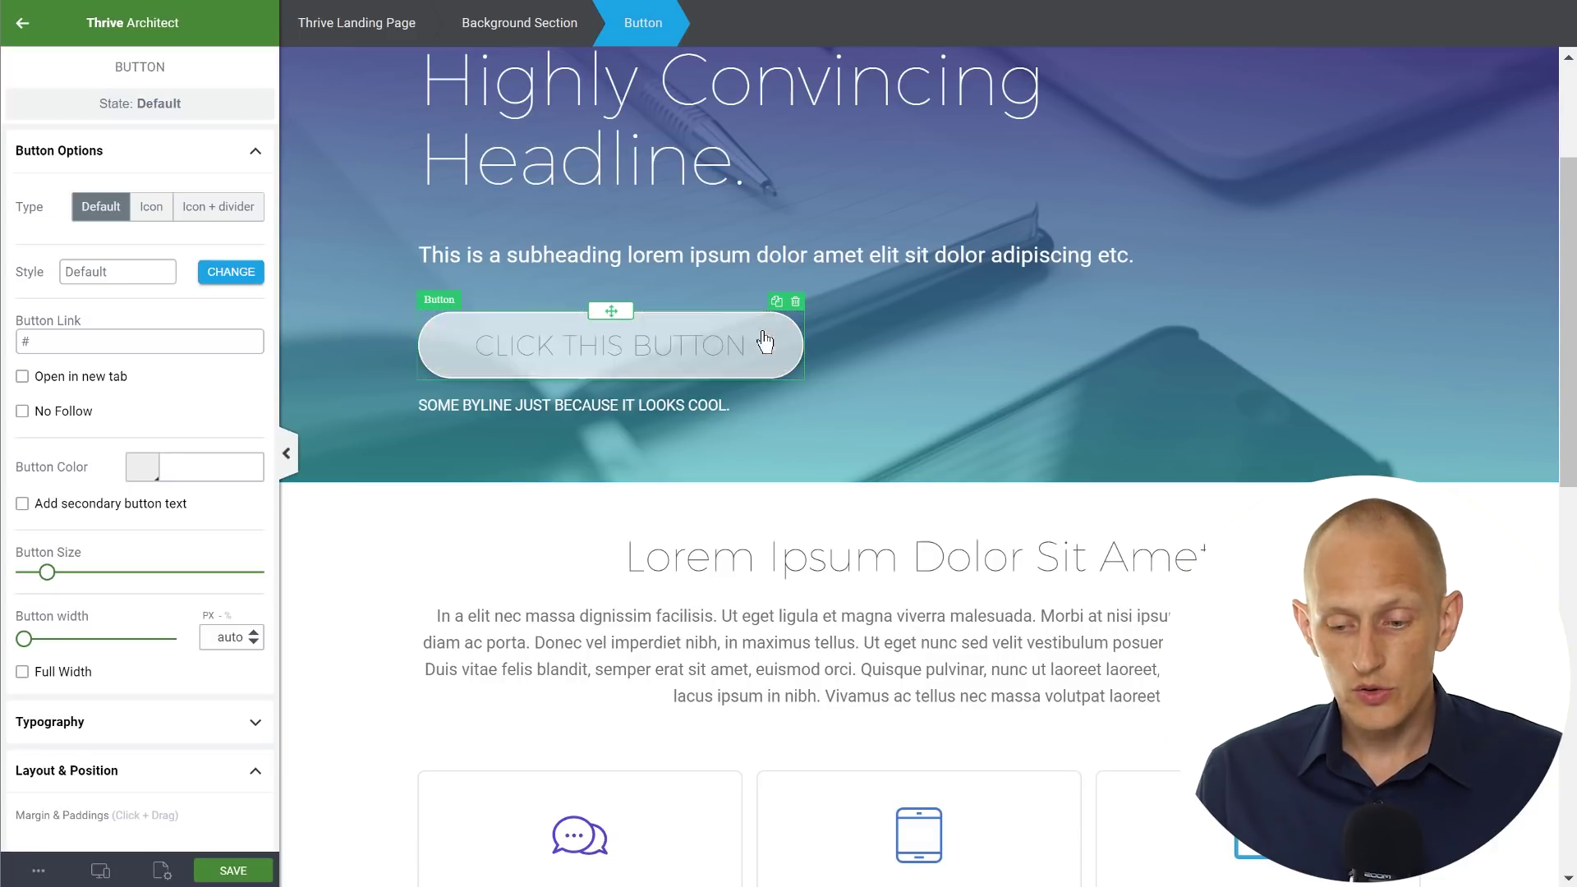
{"action": "left_click", "coordinate": [776, 302]}
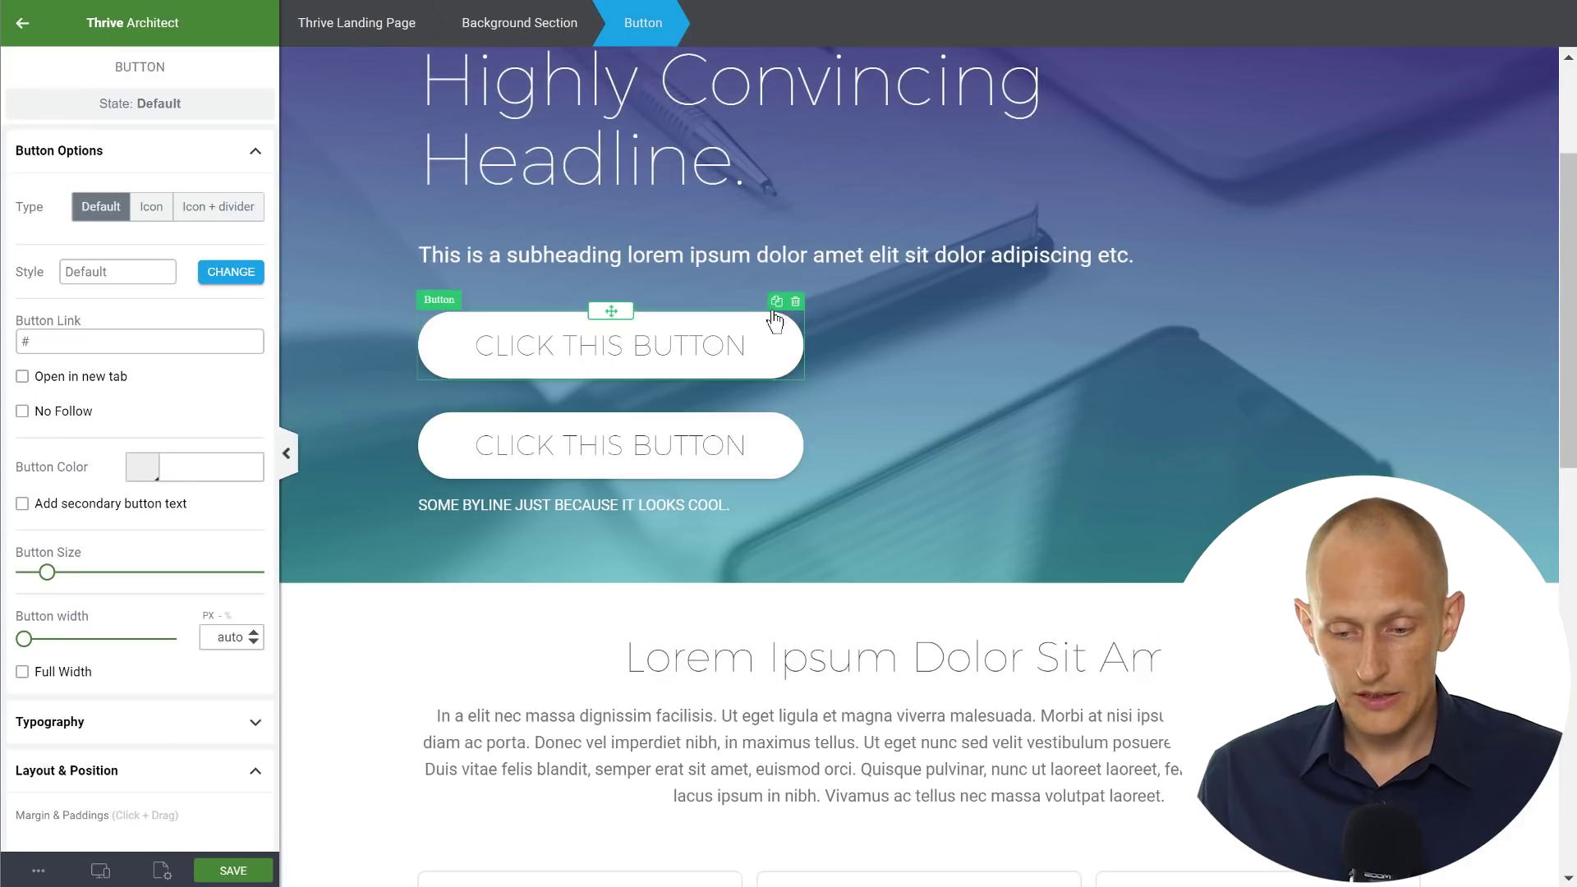
Step: Change the lower duplicate button's label to "TAP THIS BUTTON"
{"action": "left_click", "coordinate": [544, 443]}
{"action": "double_click", "coordinate": [468, 437]}
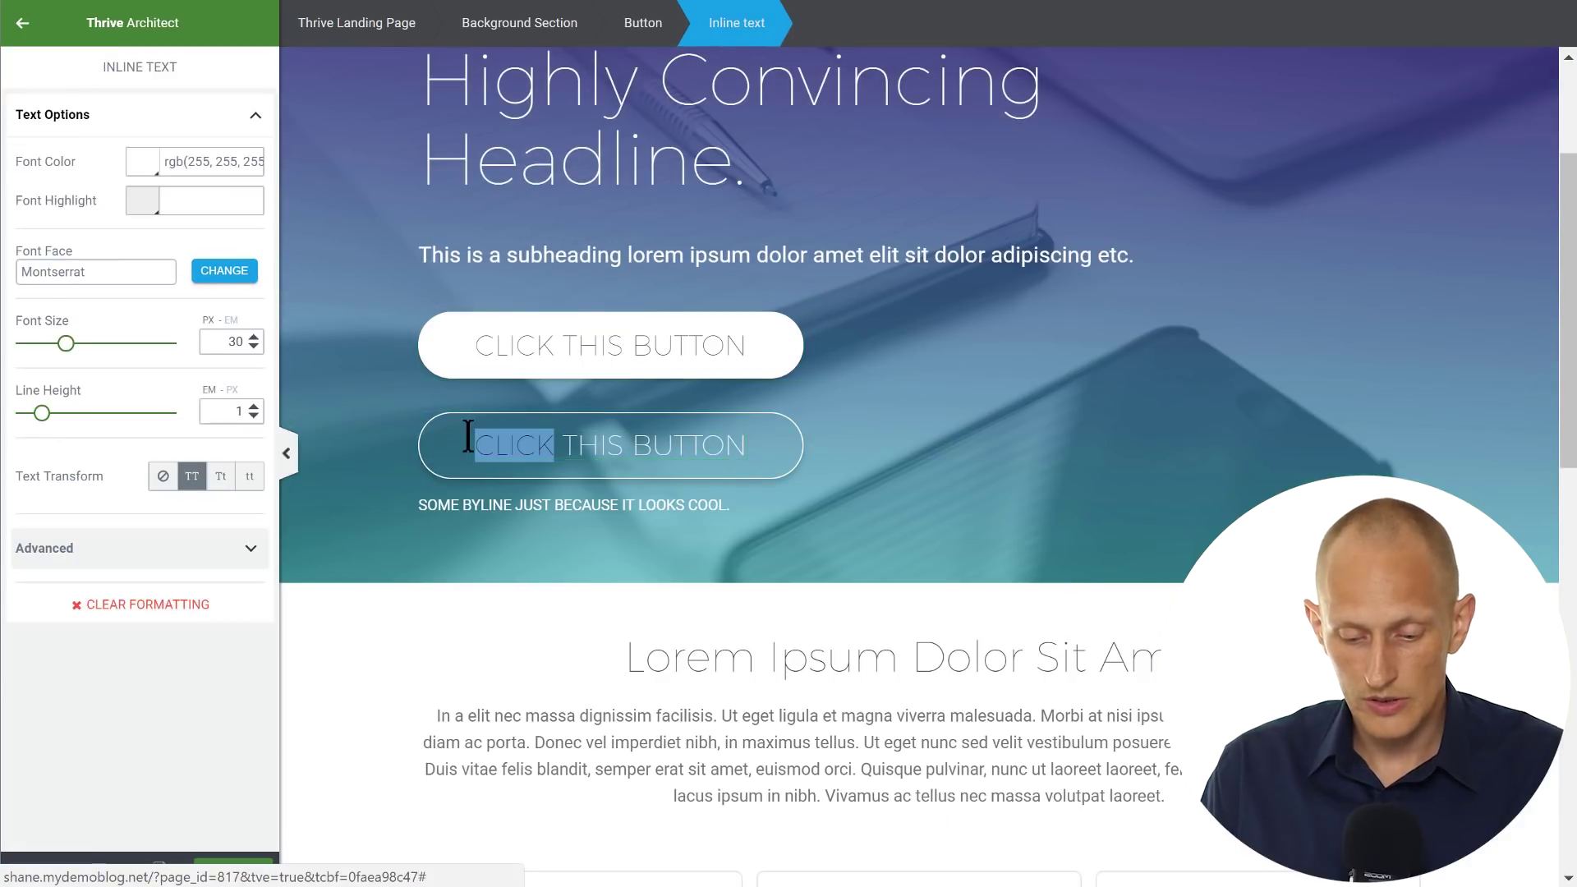
{"action": "type", "text": "TAP"}
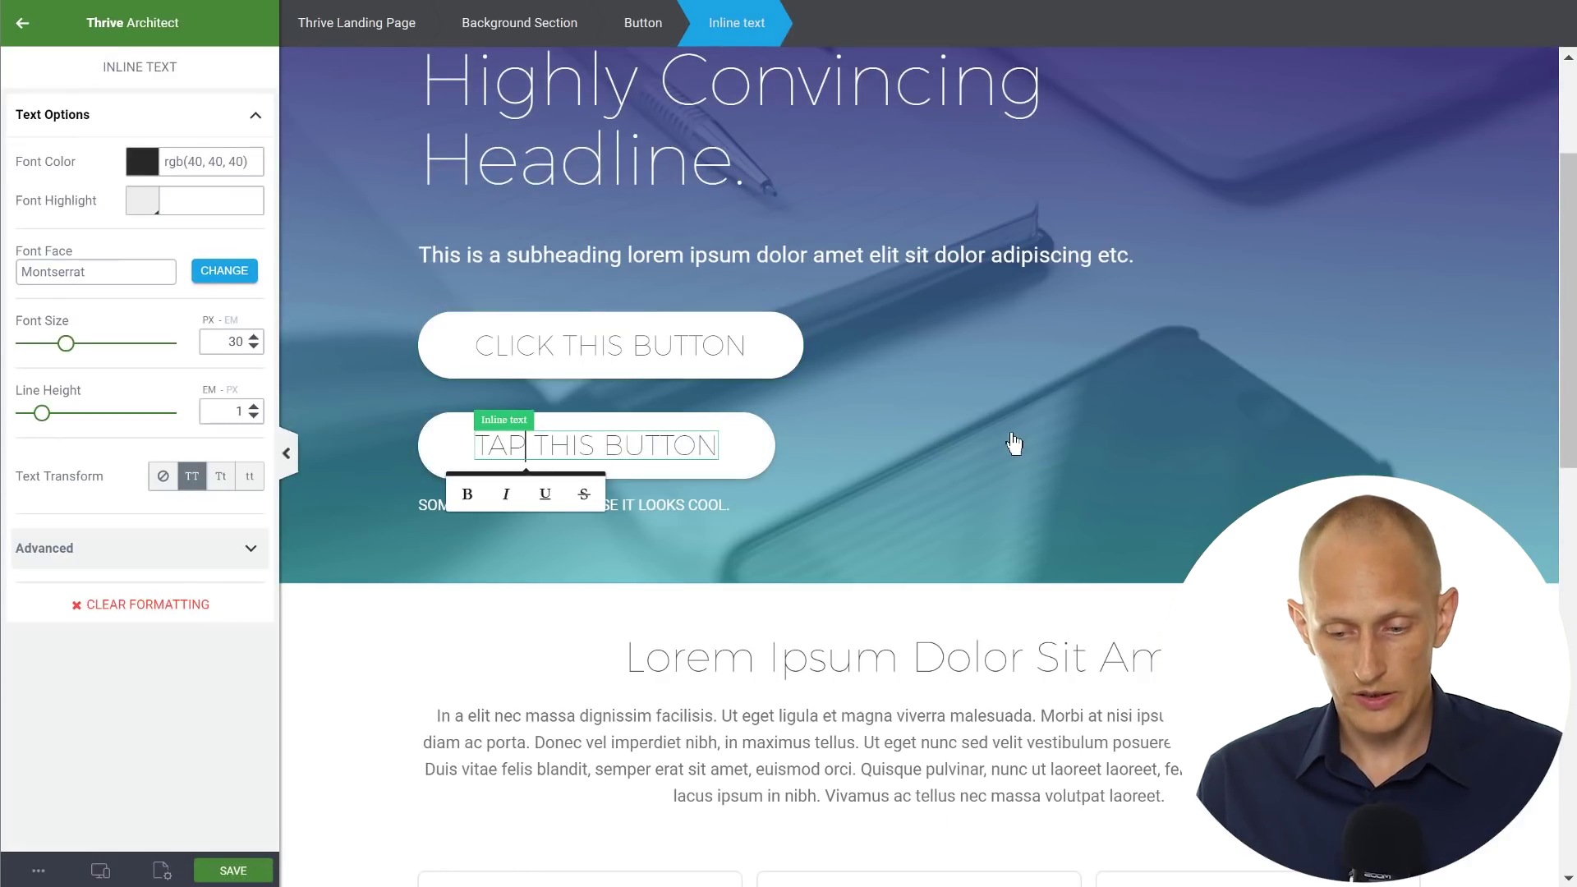
{"action": "left_click", "coordinate": [1011, 442]}
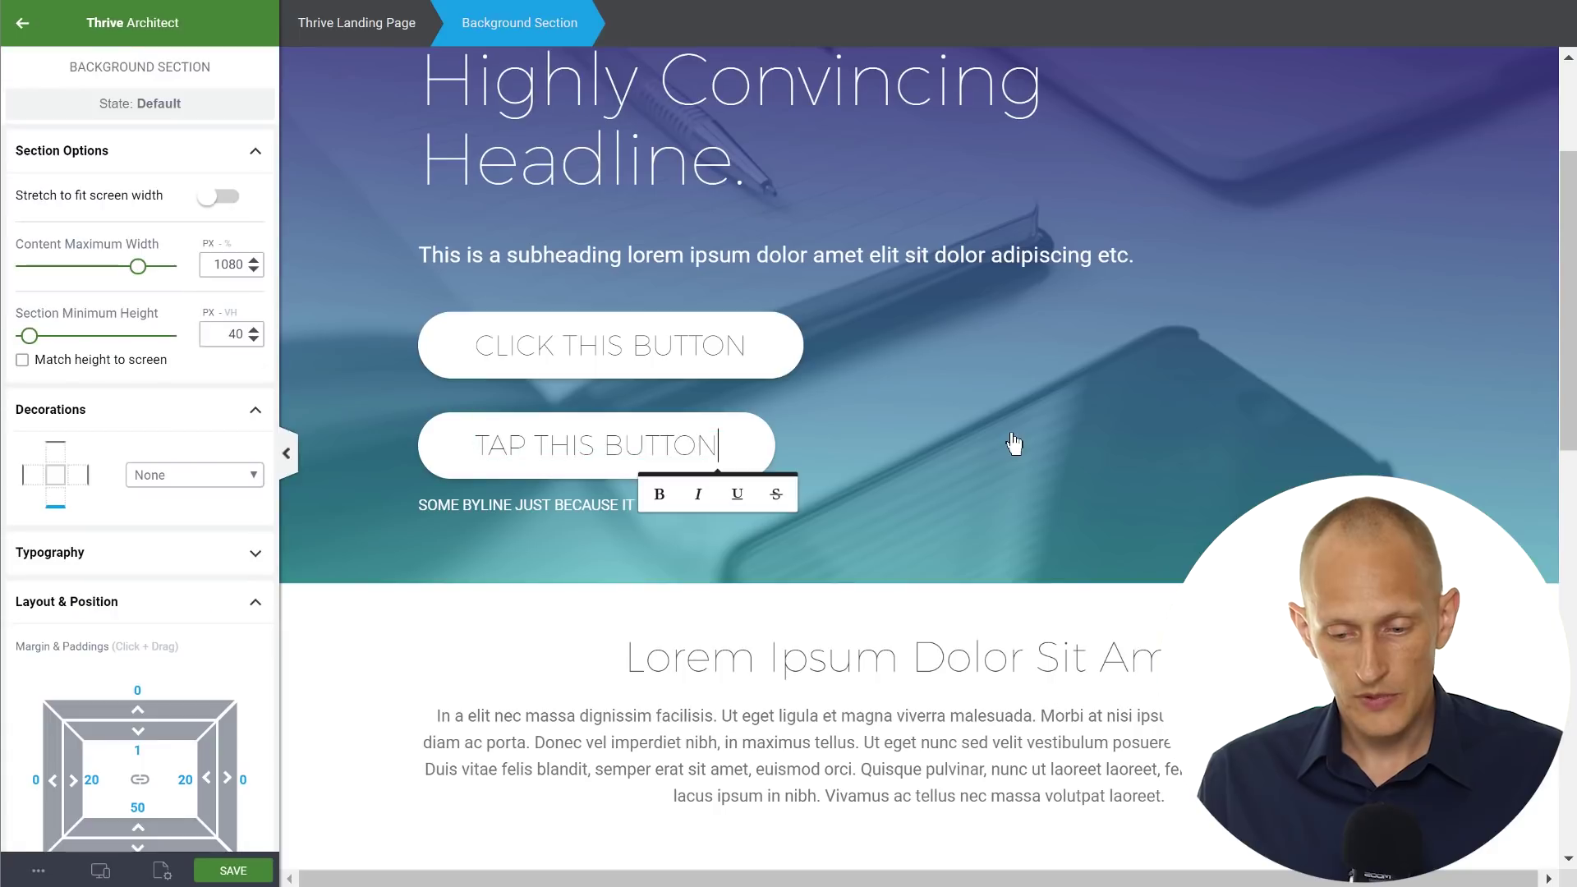
Step: Hide the "CLICK THIS BUTTON" button on tablet and mobile through its responsive visibility settings
{"action": "left_click", "coordinate": [795, 357]}
{"action": "scroll", "coordinate": [88, 375], "scroll_direction": "down", "scroll_amount": 2}
{"action": "scroll", "coordinate": [141, 387], "scroll_direction": "down", "scroll_amount": 10}
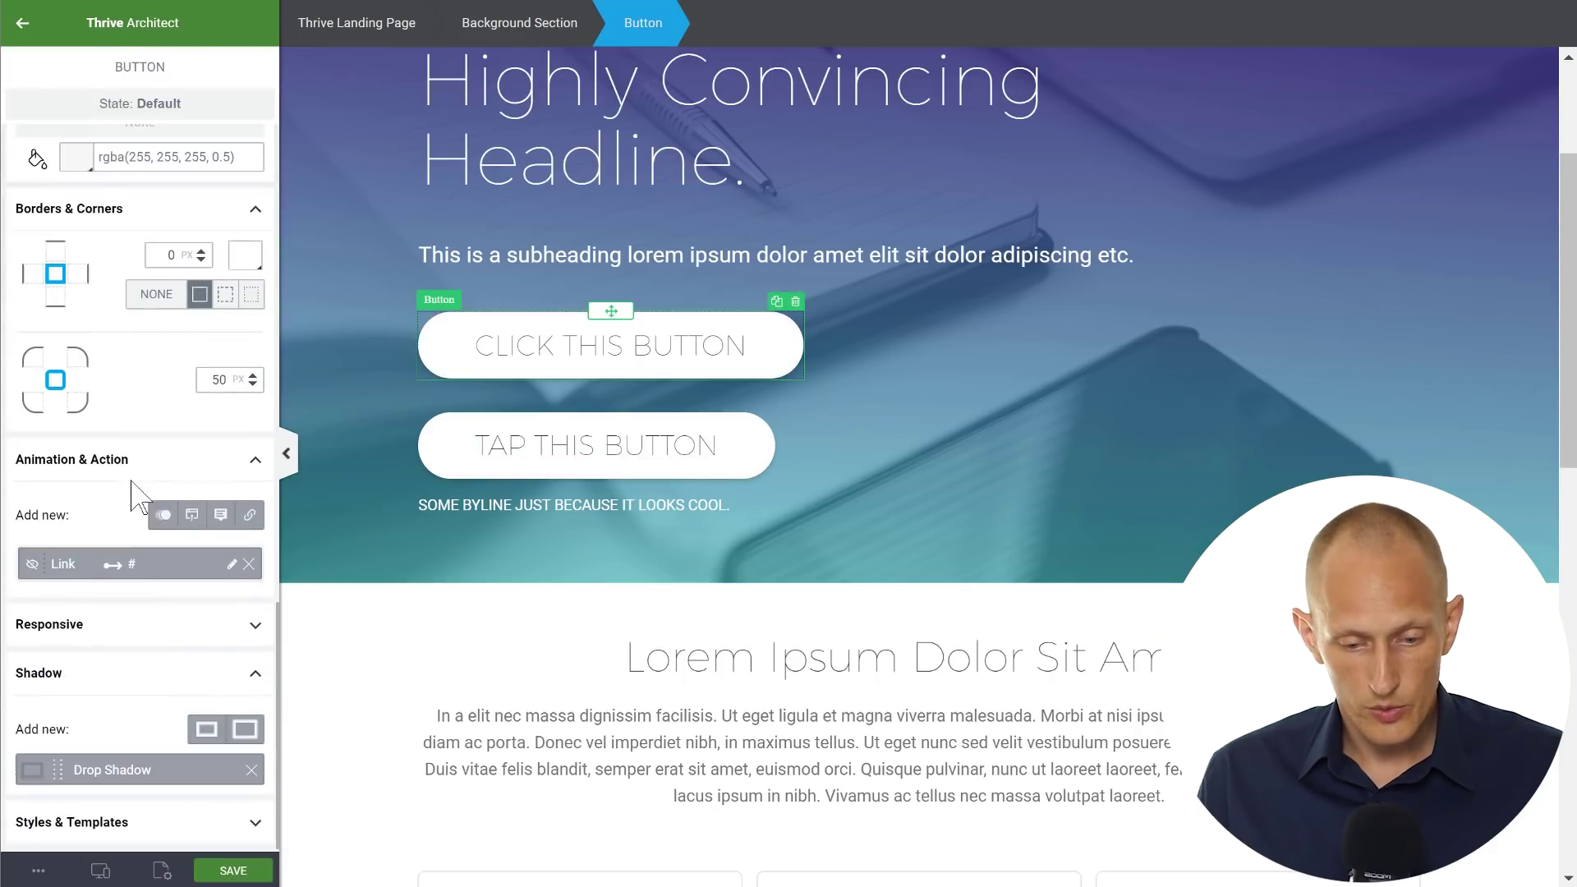
{"action": "left_click", "coordinate": [125, 640]}
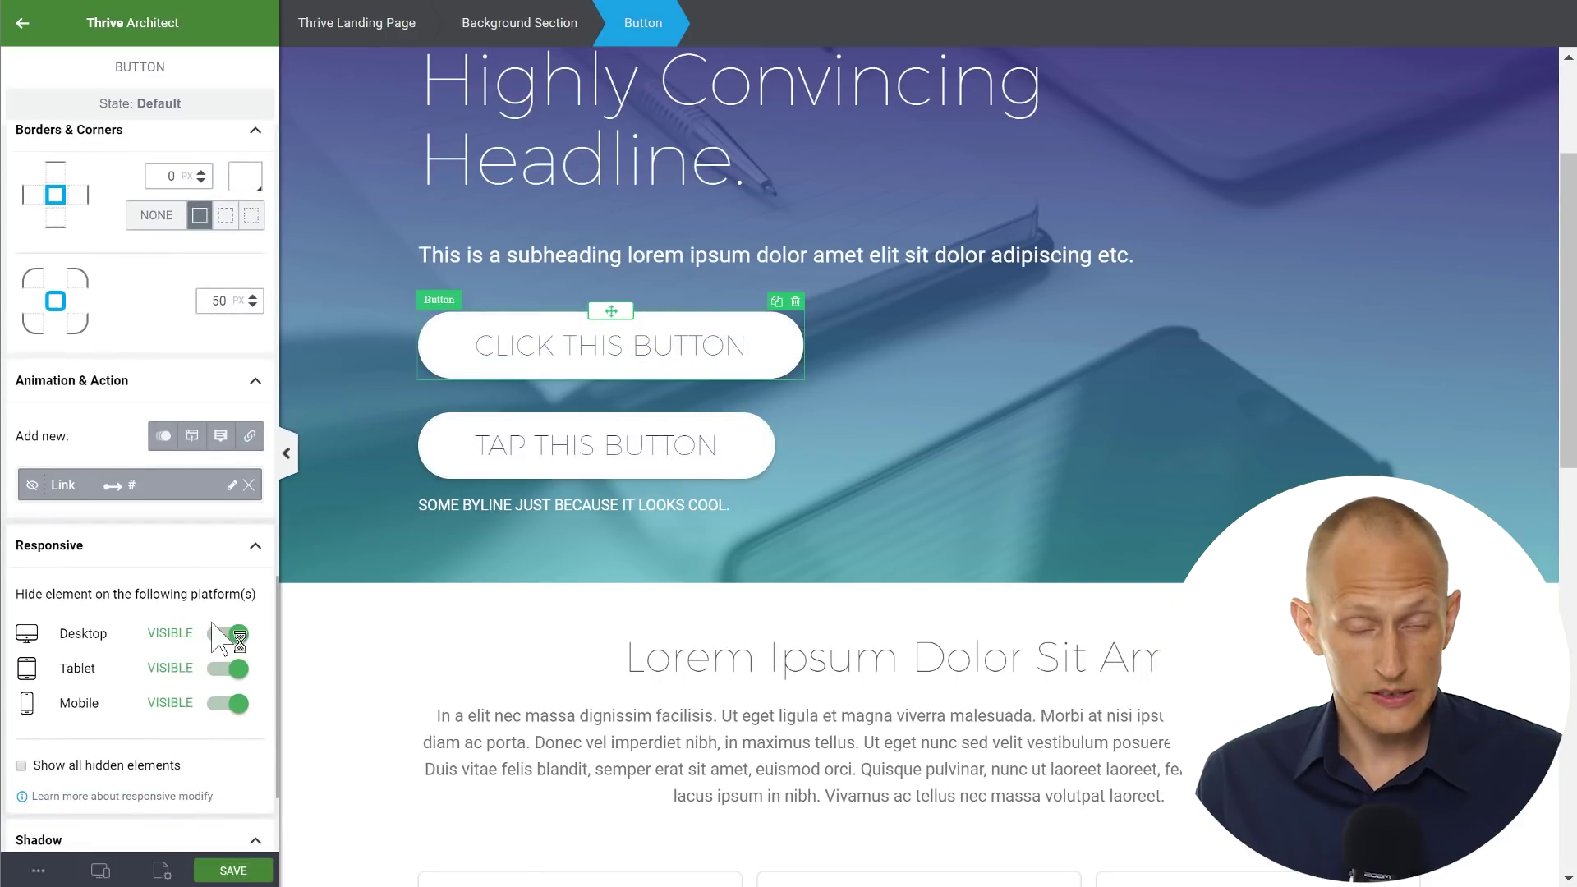
{"action": "left_click", "coordinate": [230, 669]}
{"action": "left_click", "coordinate": [230, 703]}
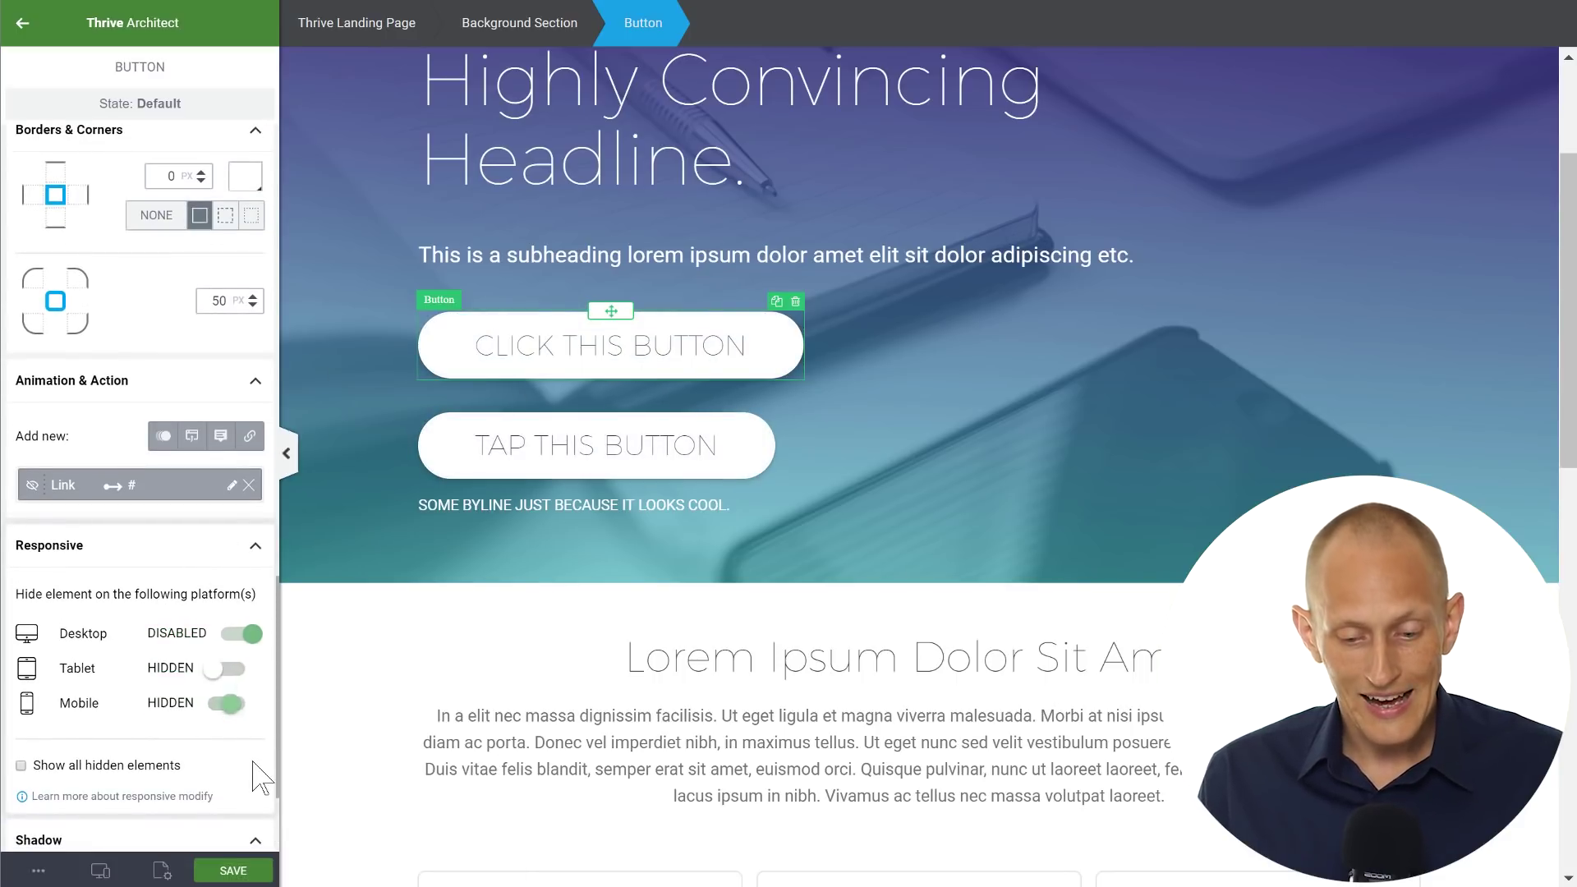
Step: Hide the "TAP THIS BUTTON" button on desktop, leaving it visible on tablet and mobile
{"action": "left_click", "coordinate": [770, 463]}
{"action": "scroll", "coordinate": [181, 564], "scroll_direction": "down", "scroll_amount": 15}
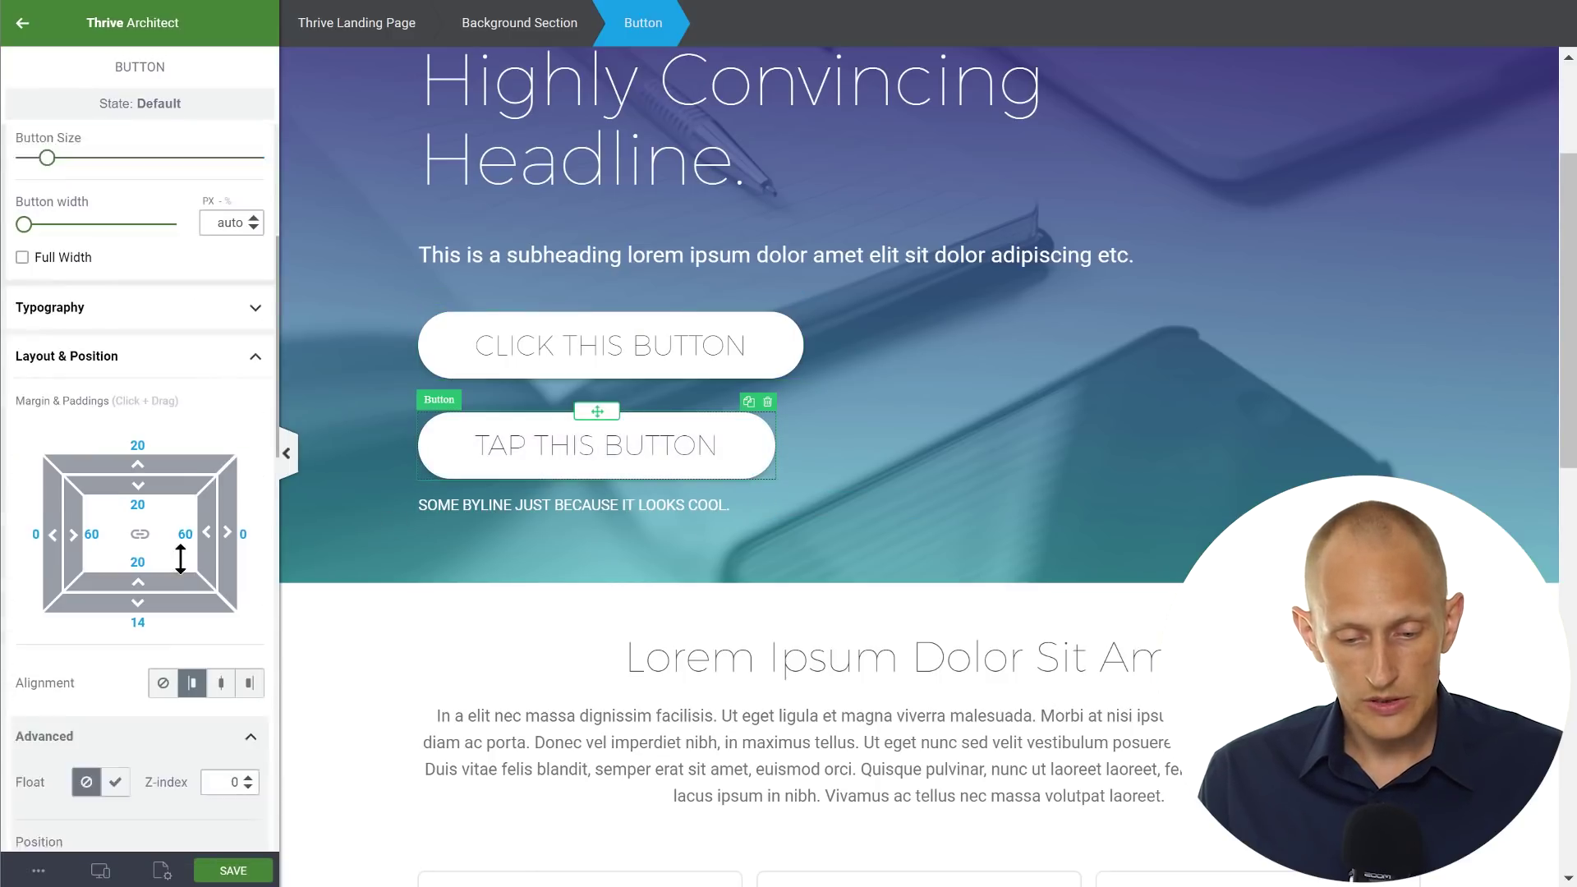
{"action": "scroll", "coordinate": [172, 575], "scroll_direction": "down", "scroll_amount": 4}
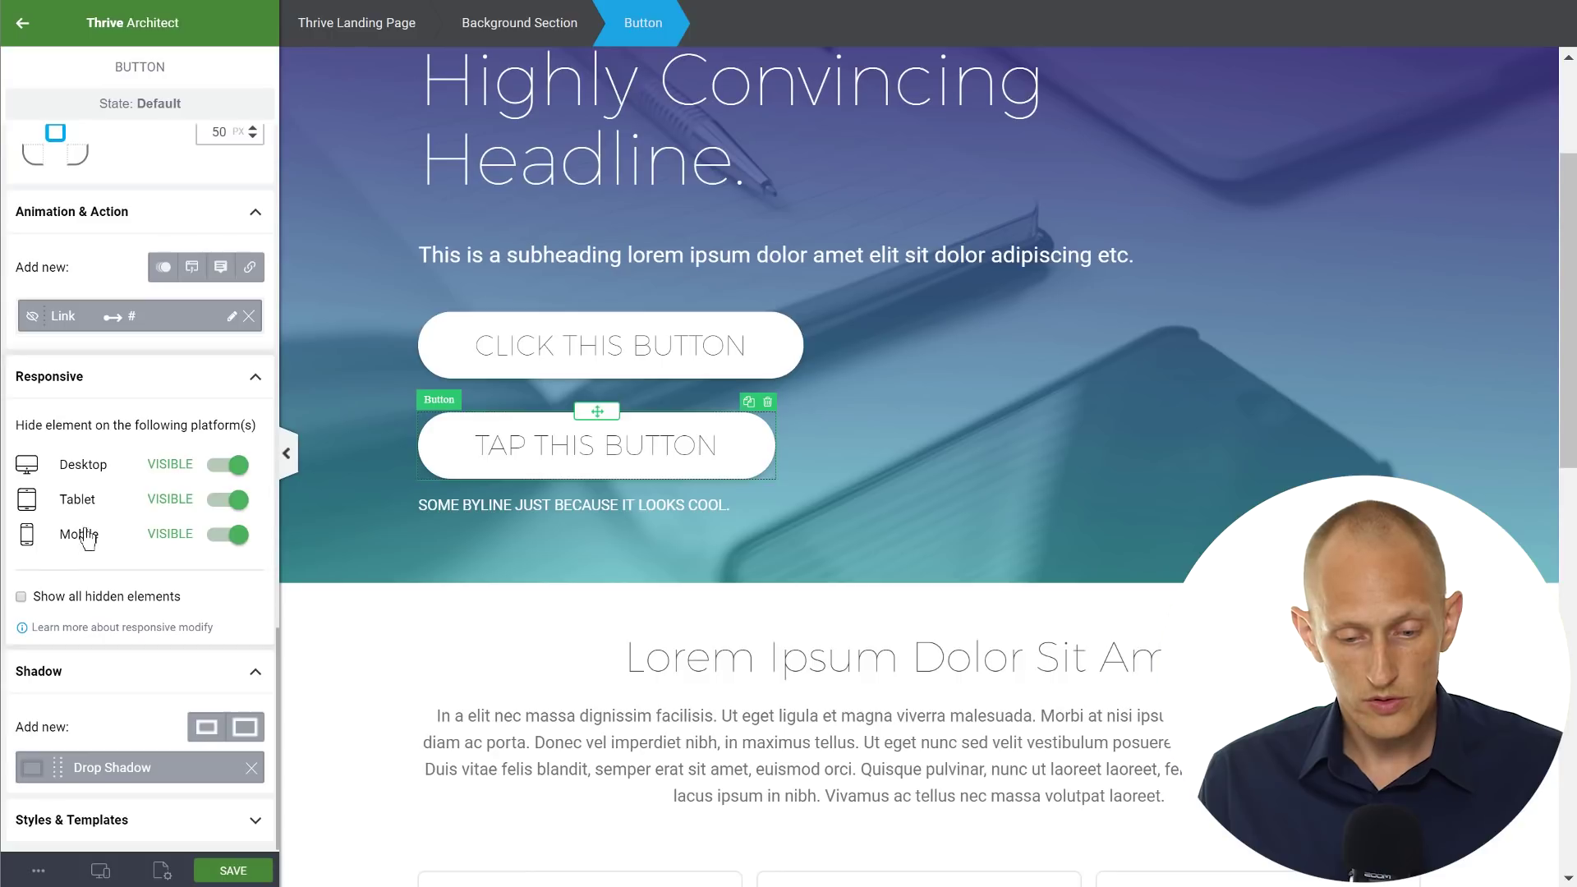
{"action": "left_click", "coordinate": [234, 466]}
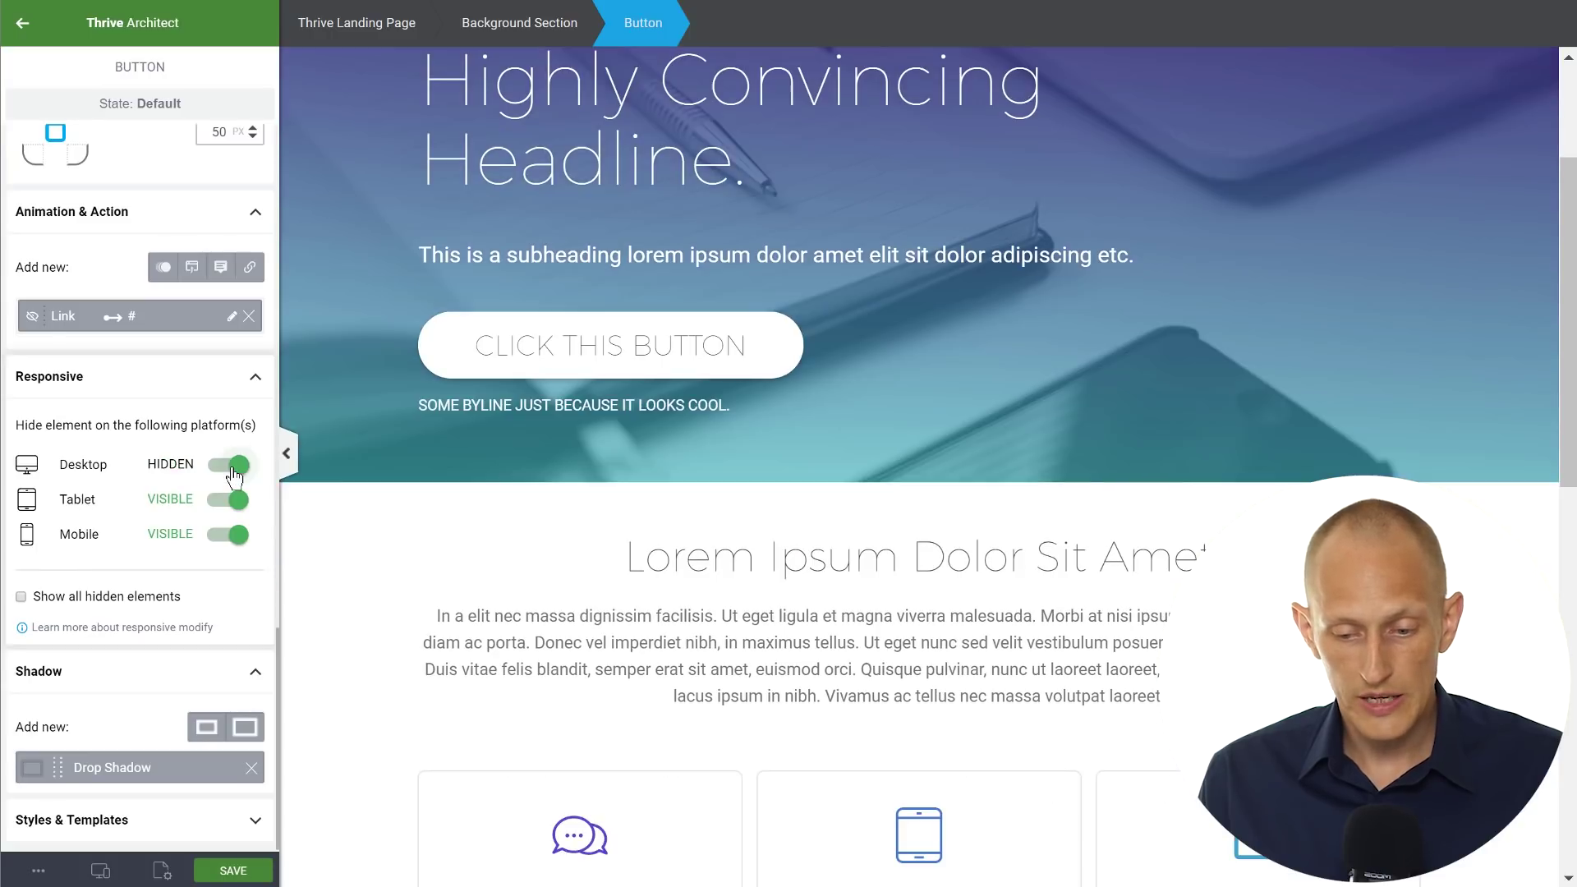
Step: Preview the header section's buttons at tablet width, and return to the desktop view
{"action": "scroll", "coordinate": [1035, 348], "scroll_direction": "up", "scroll_amount": 2}
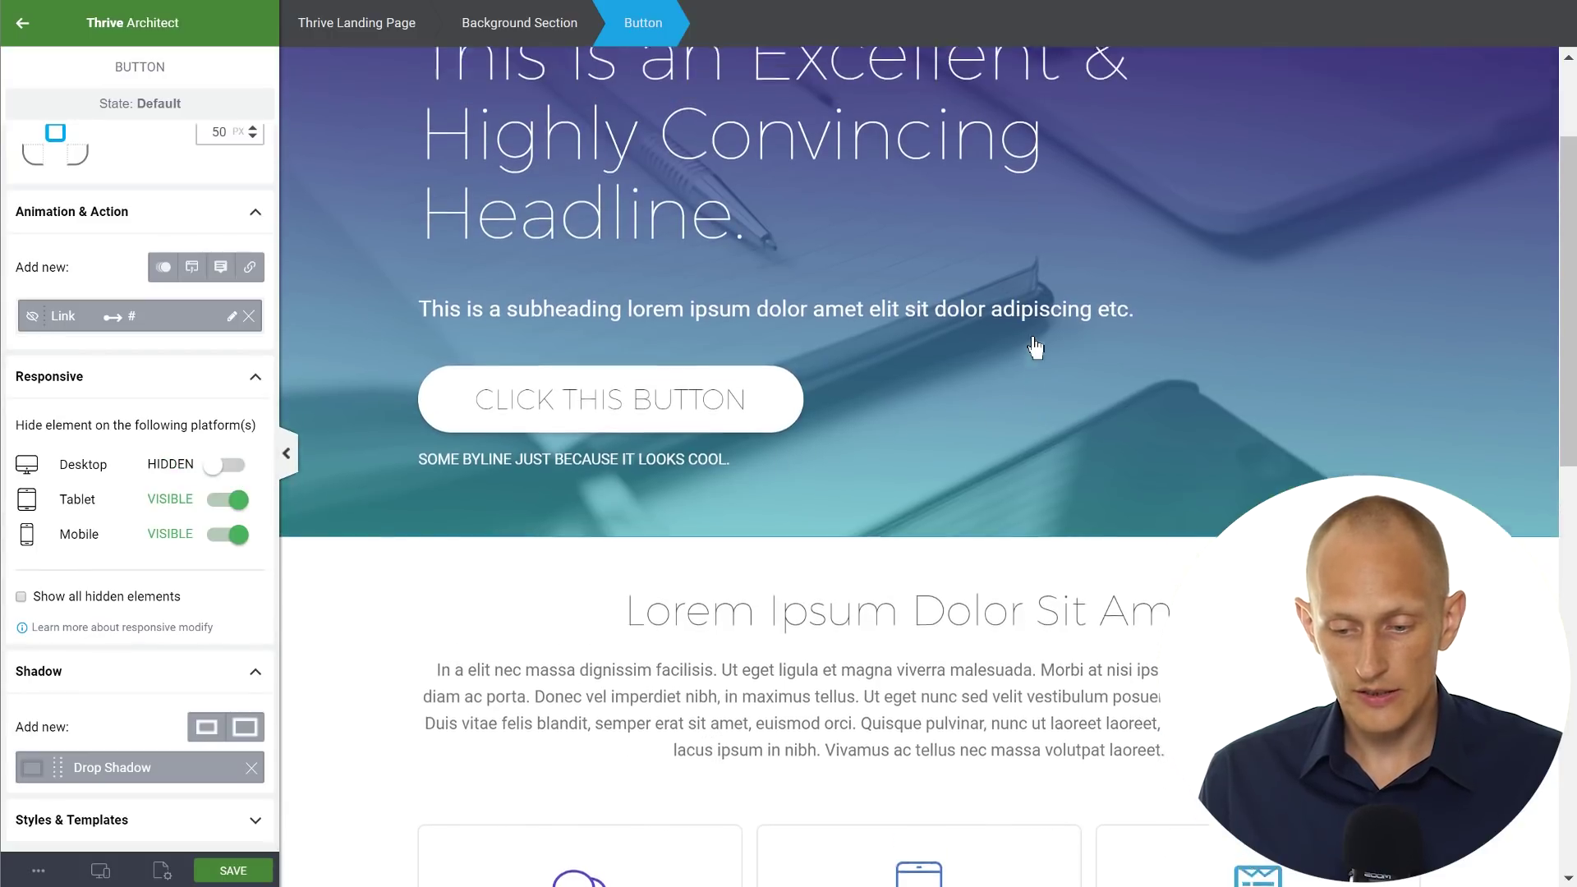
{"action": "mouse_move", "coordinate": [100, 871]}
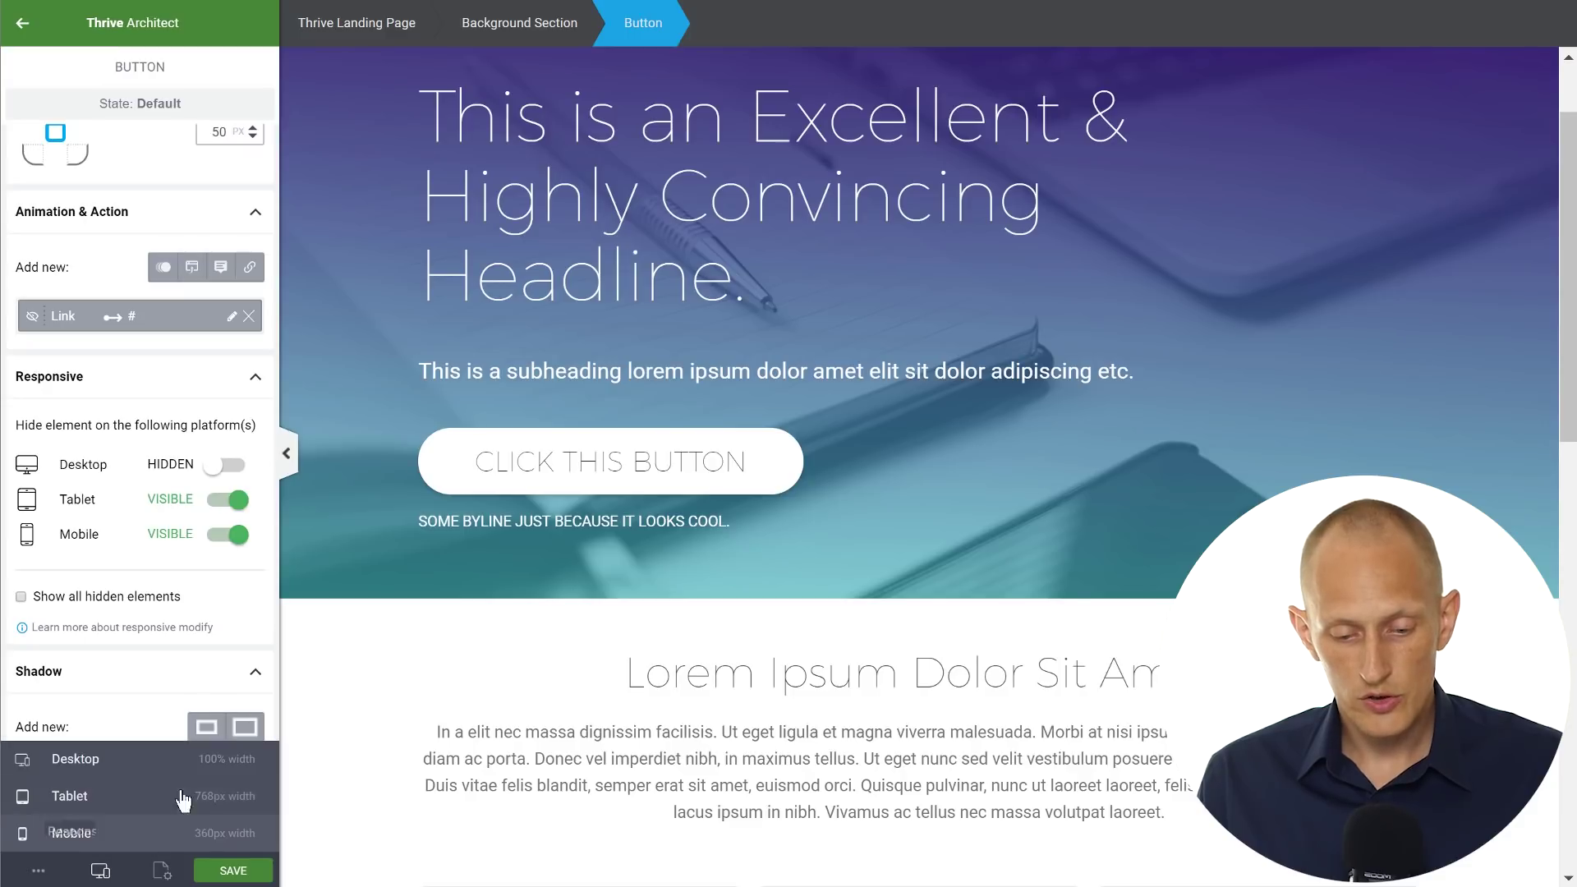
{"action": "left_click", "coordinate": [219, 798]}
{"action": "scroll", "coordinate": [893, 662], "scroll_direction": "down", "scroll_amount": 2}
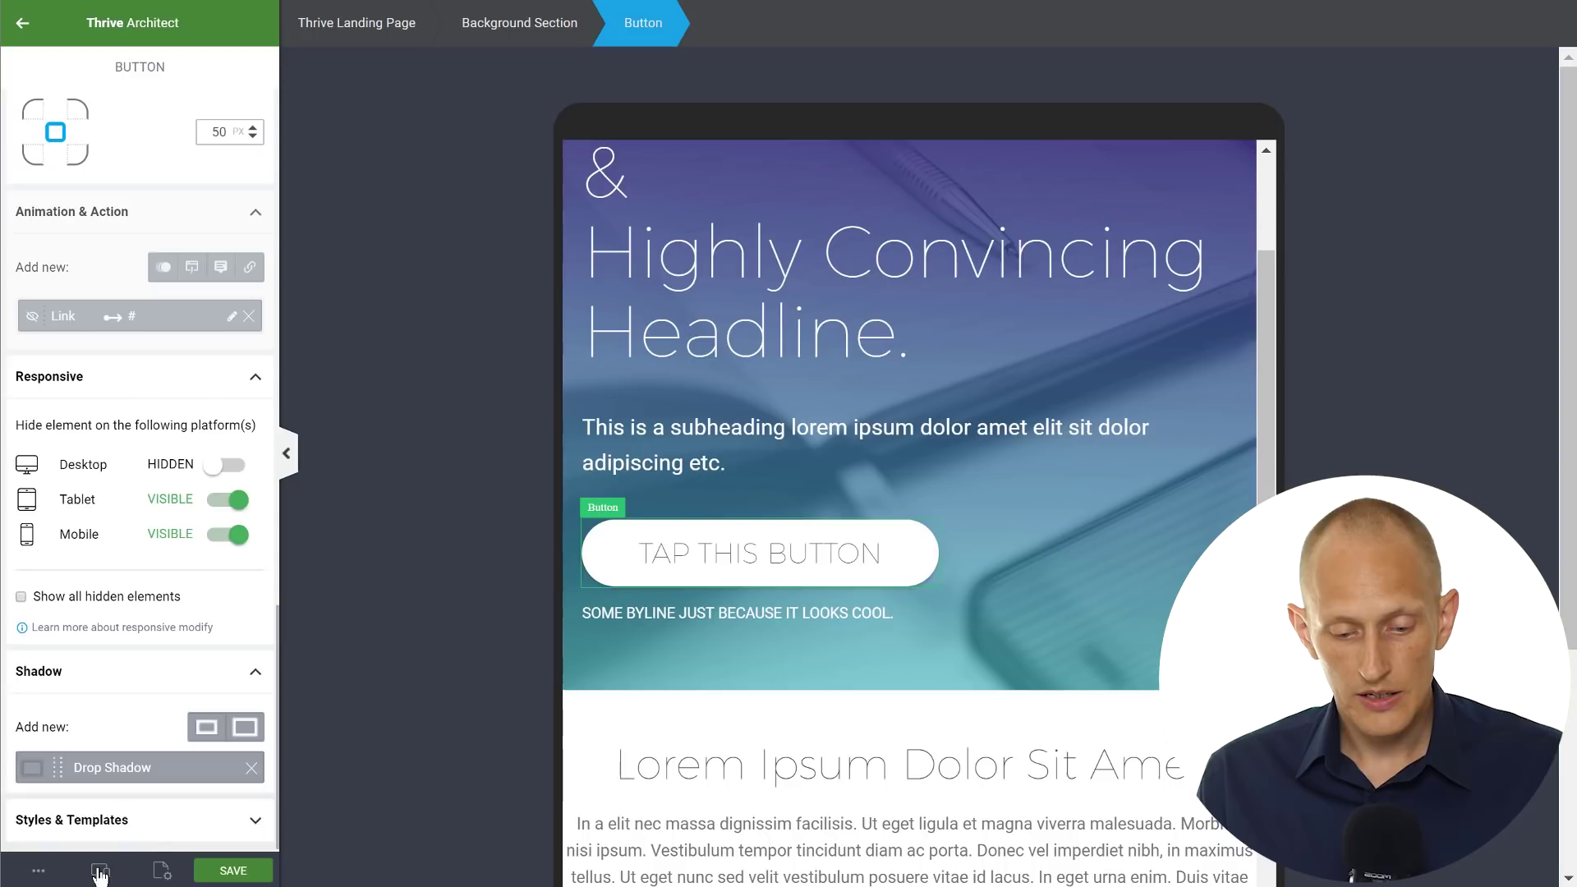
{"action": "mouse_move", "coordinate": [100, 871]}
{"action": "left_click", "coordinate": [94, 751]}
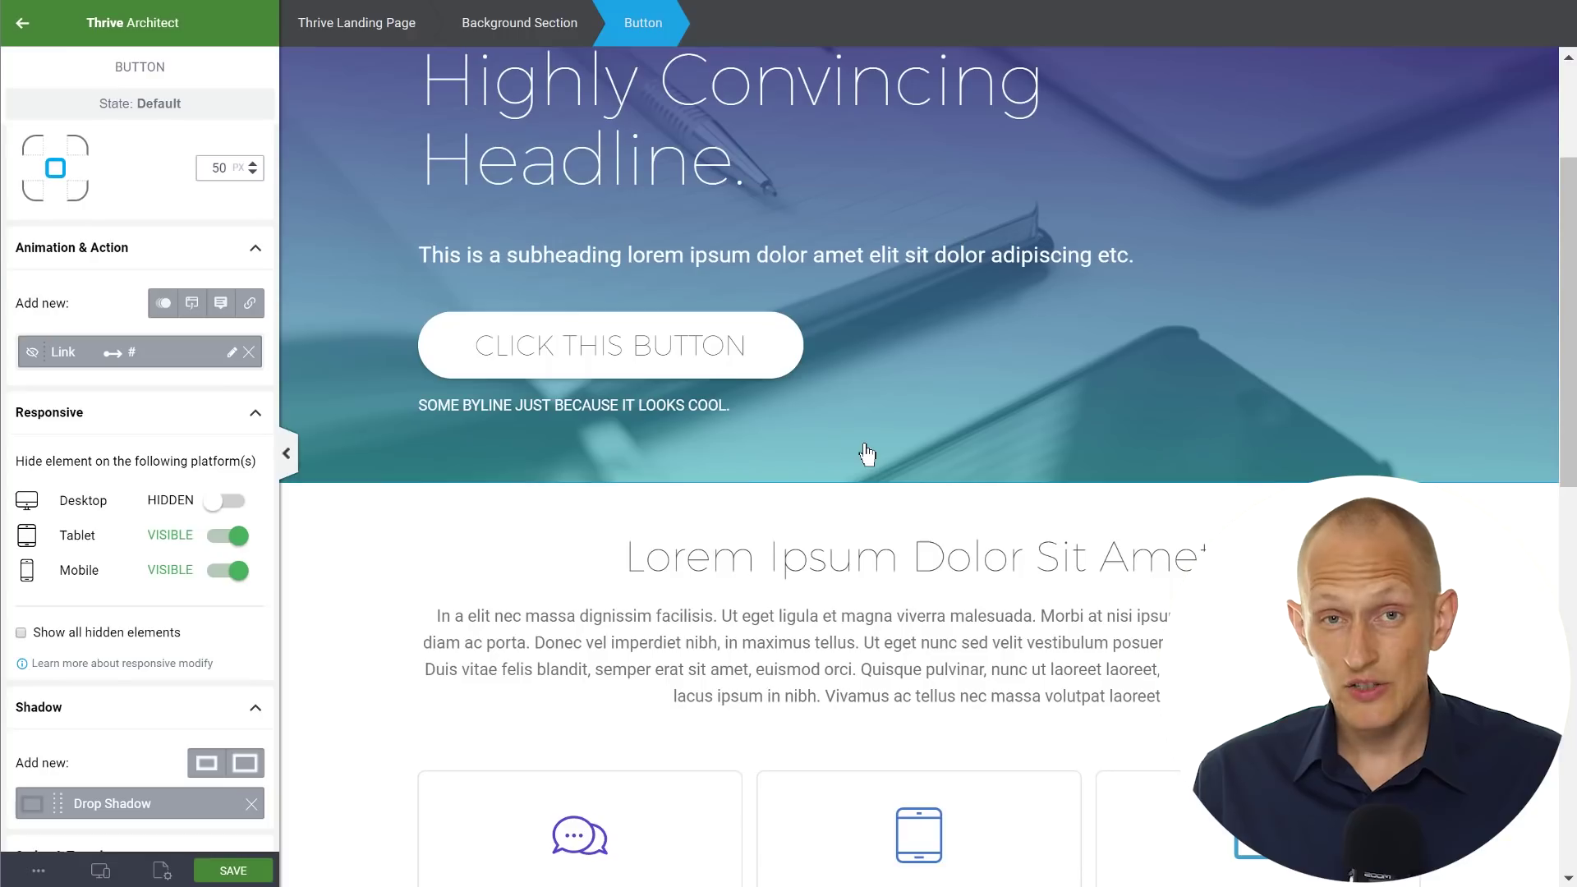
Step: Switch the editor to the tablet view to work on the content box with the owl background
{"action": "scroll", "coordinate": [862, 451], "scroll_direction": "down", "scroll_amount": 10}
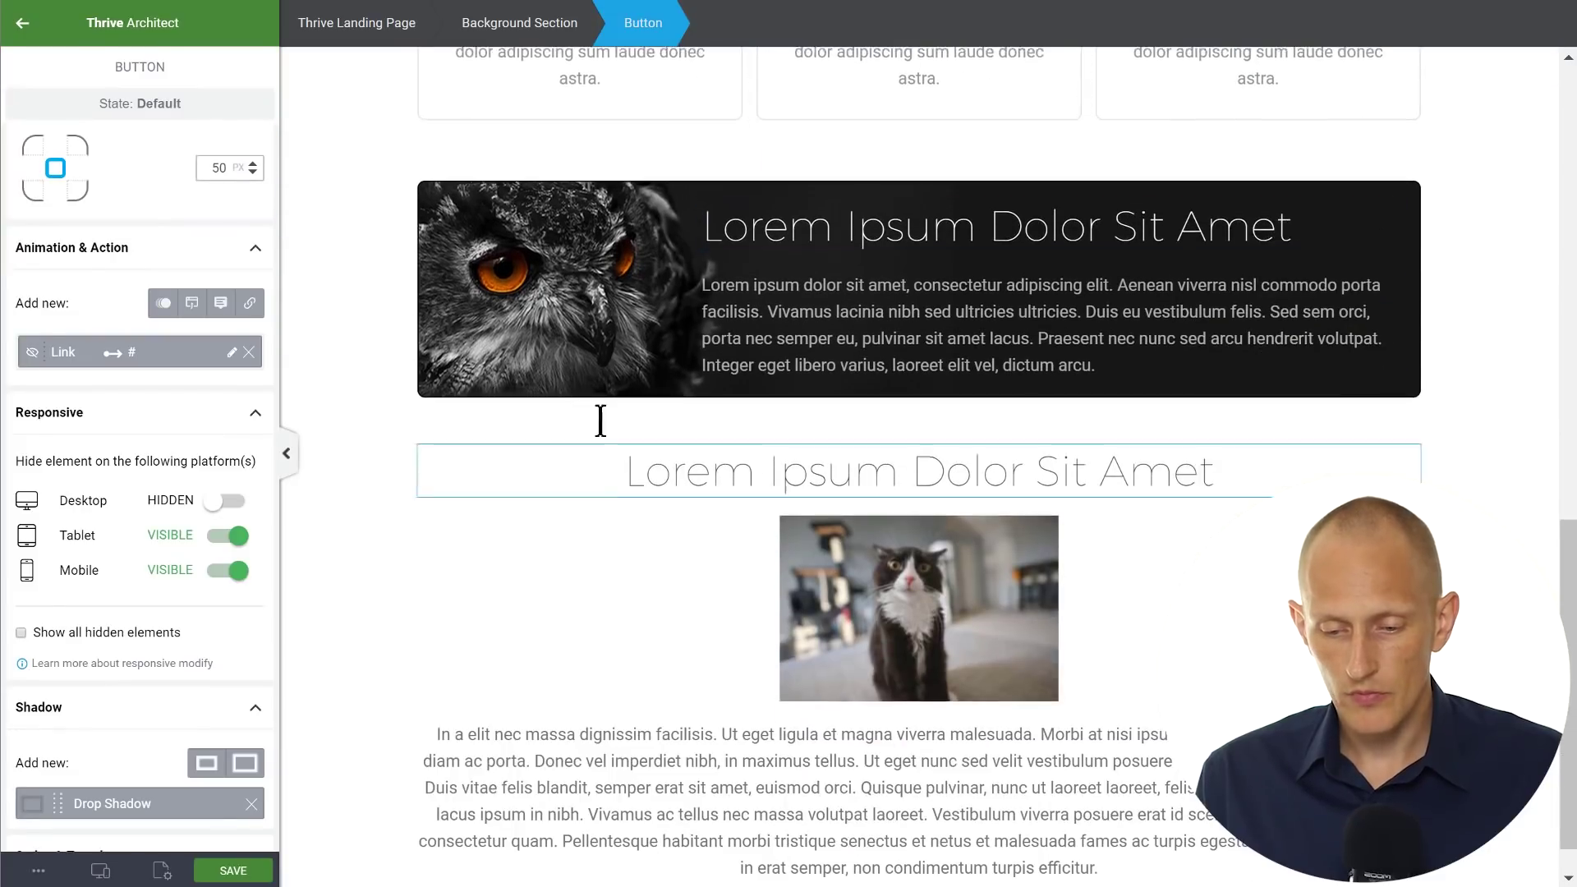
{"action": "left_click", "coordinate": [660, 199]}
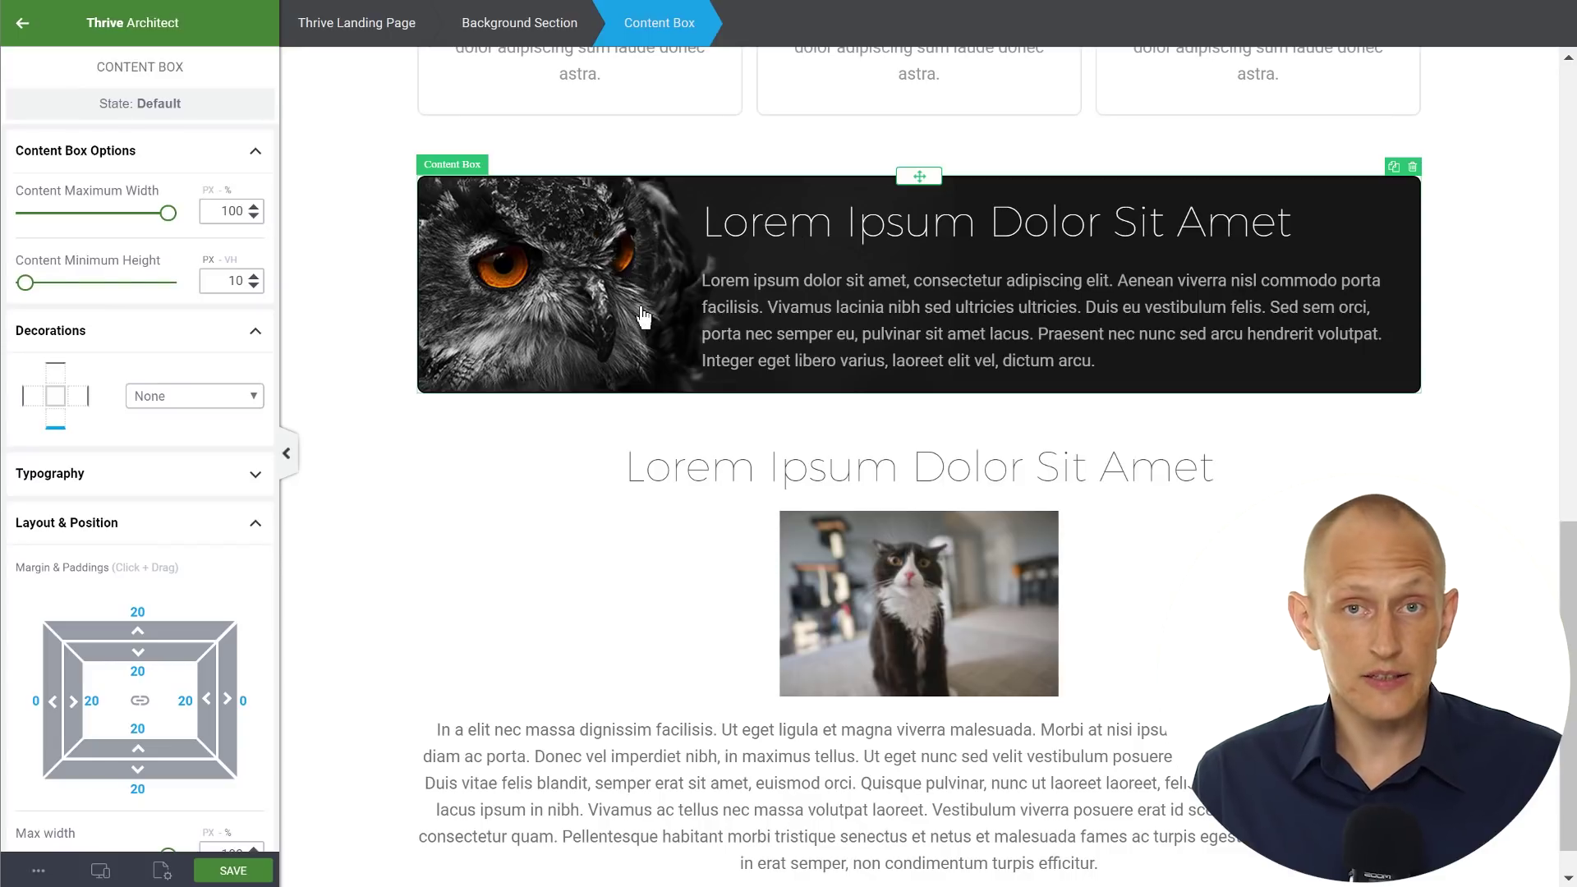
{"action": "left_click", "coordinate": [383, 365]}
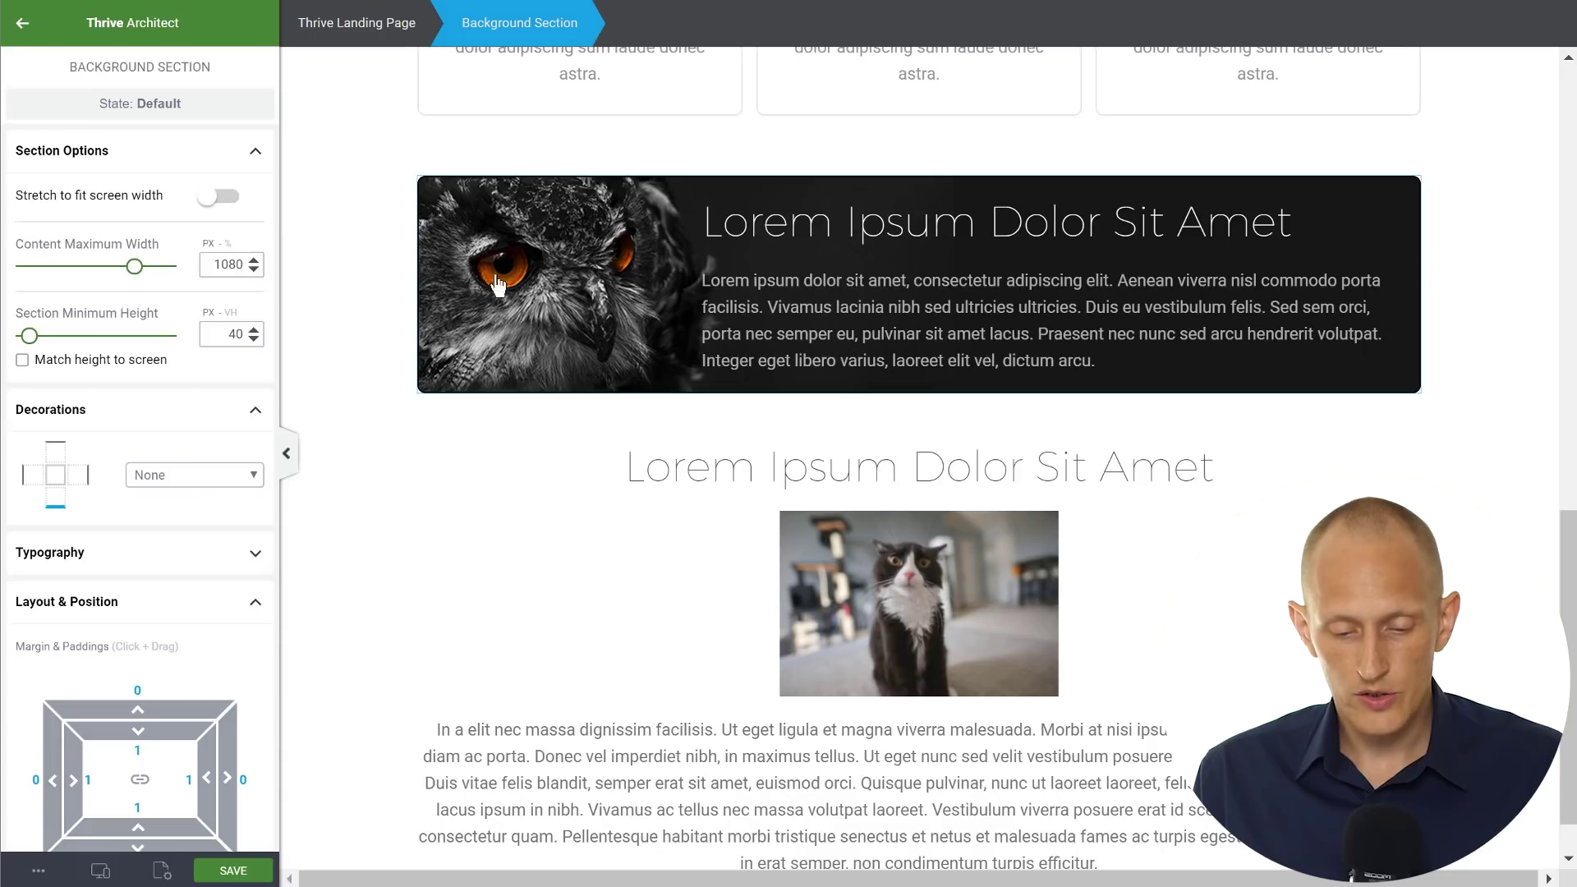
{"action": "left_click", "coordinate": [100, 870]}
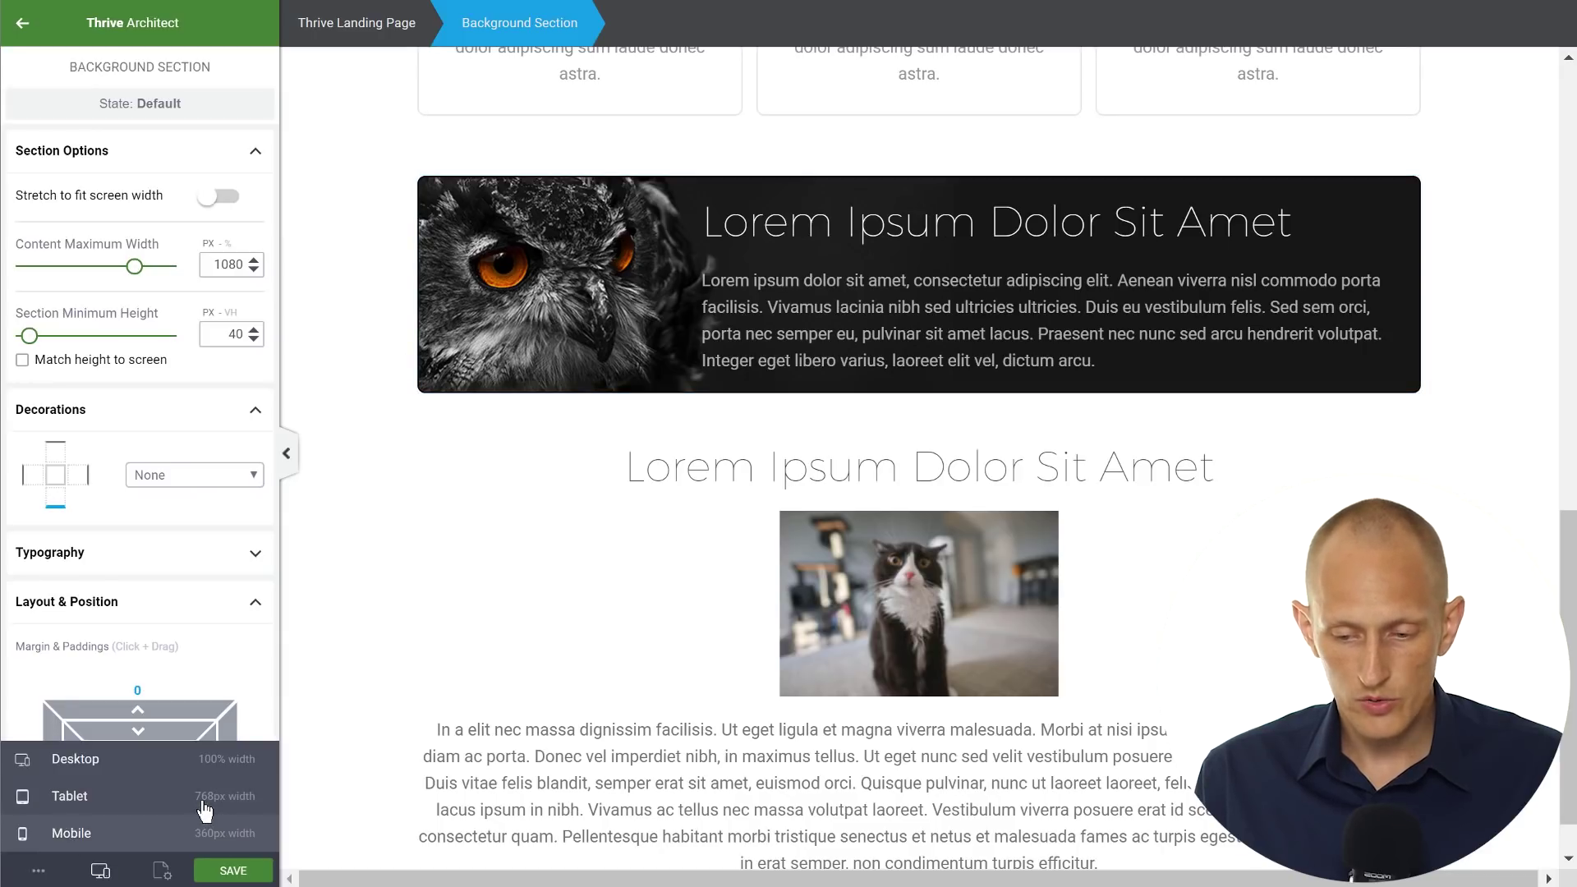
{"action": "left_click", "coordinate": [203, 805]}
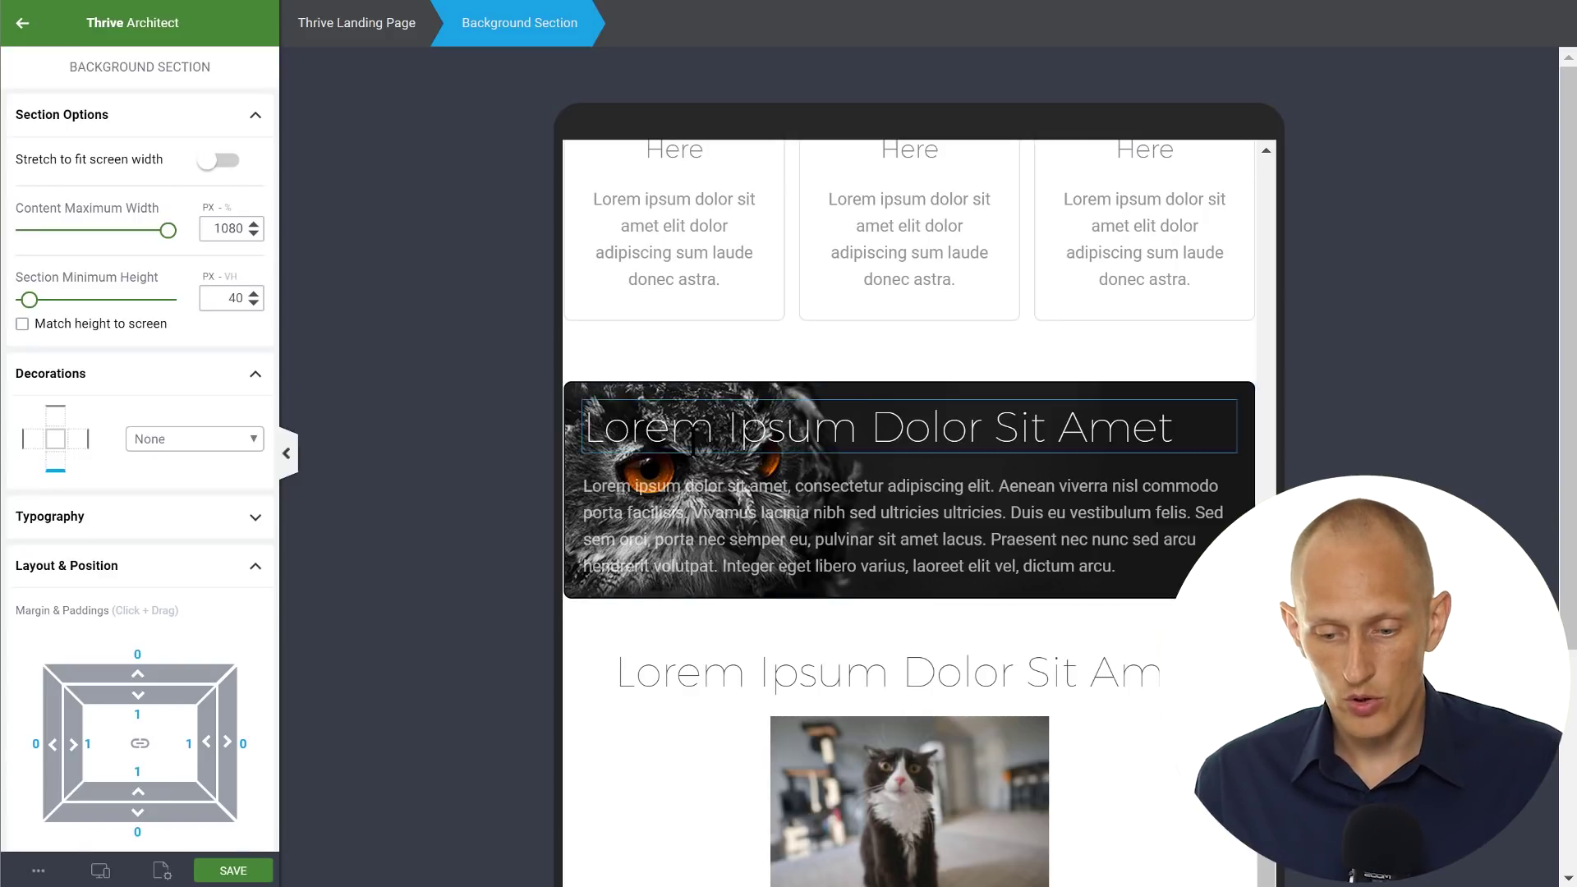
Step: Limit the max width of the heading in the owl content box to 440 px for tablet view
{"action": "left_click", "coordinate": [694, 444]}
{"action": "left_click", "coordinate": [632, 390]}
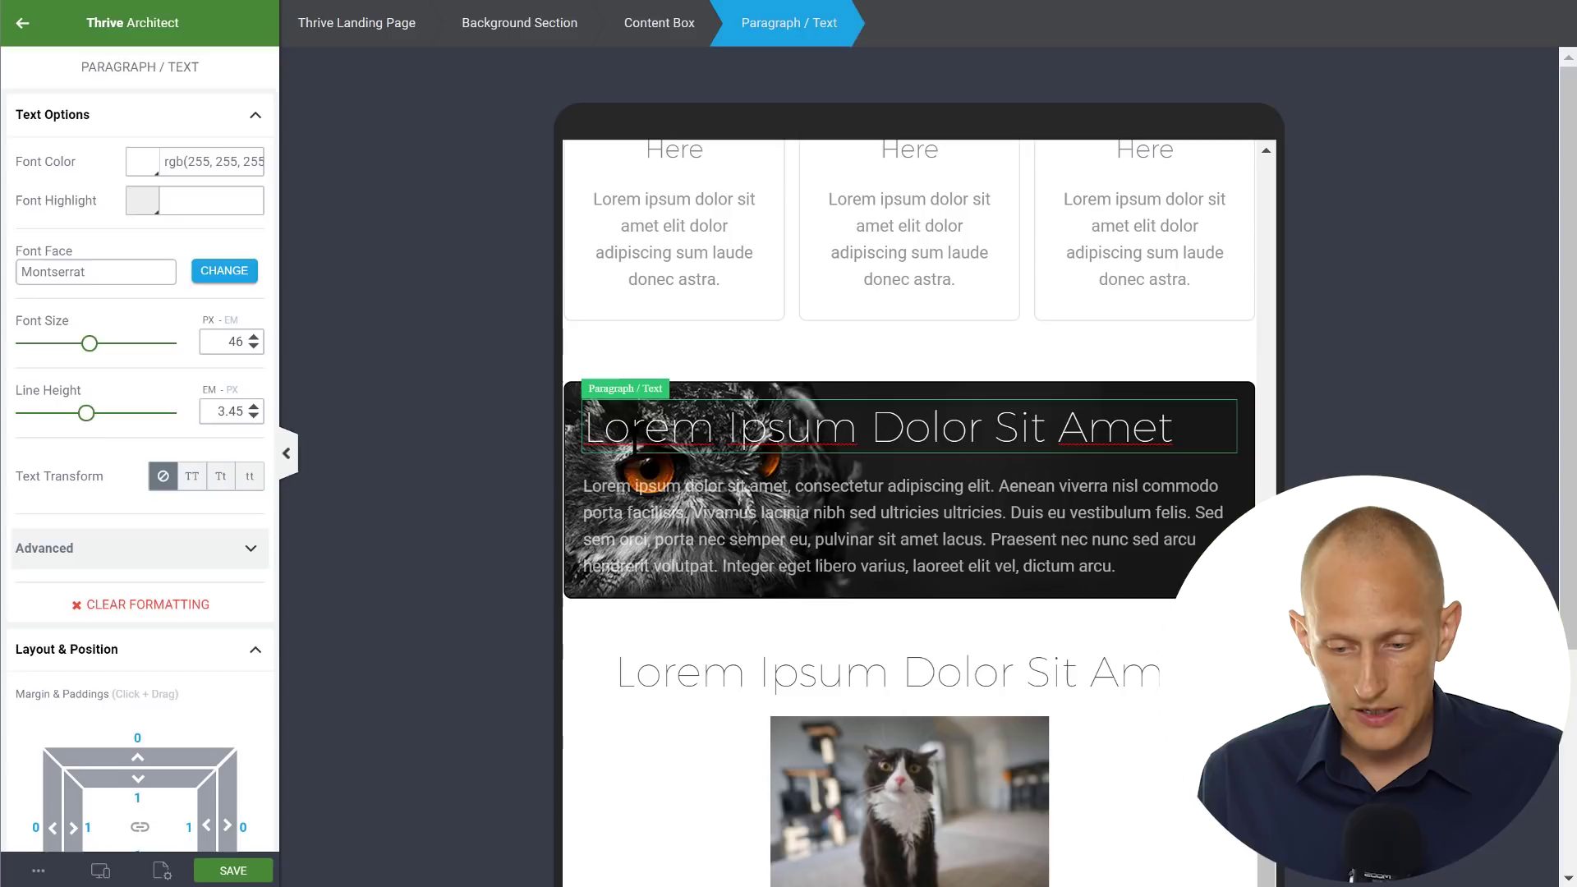
{"action": "scroll", "coordinate": [183, 542], "scroll_direction": "down", "scroll_amount": 3}
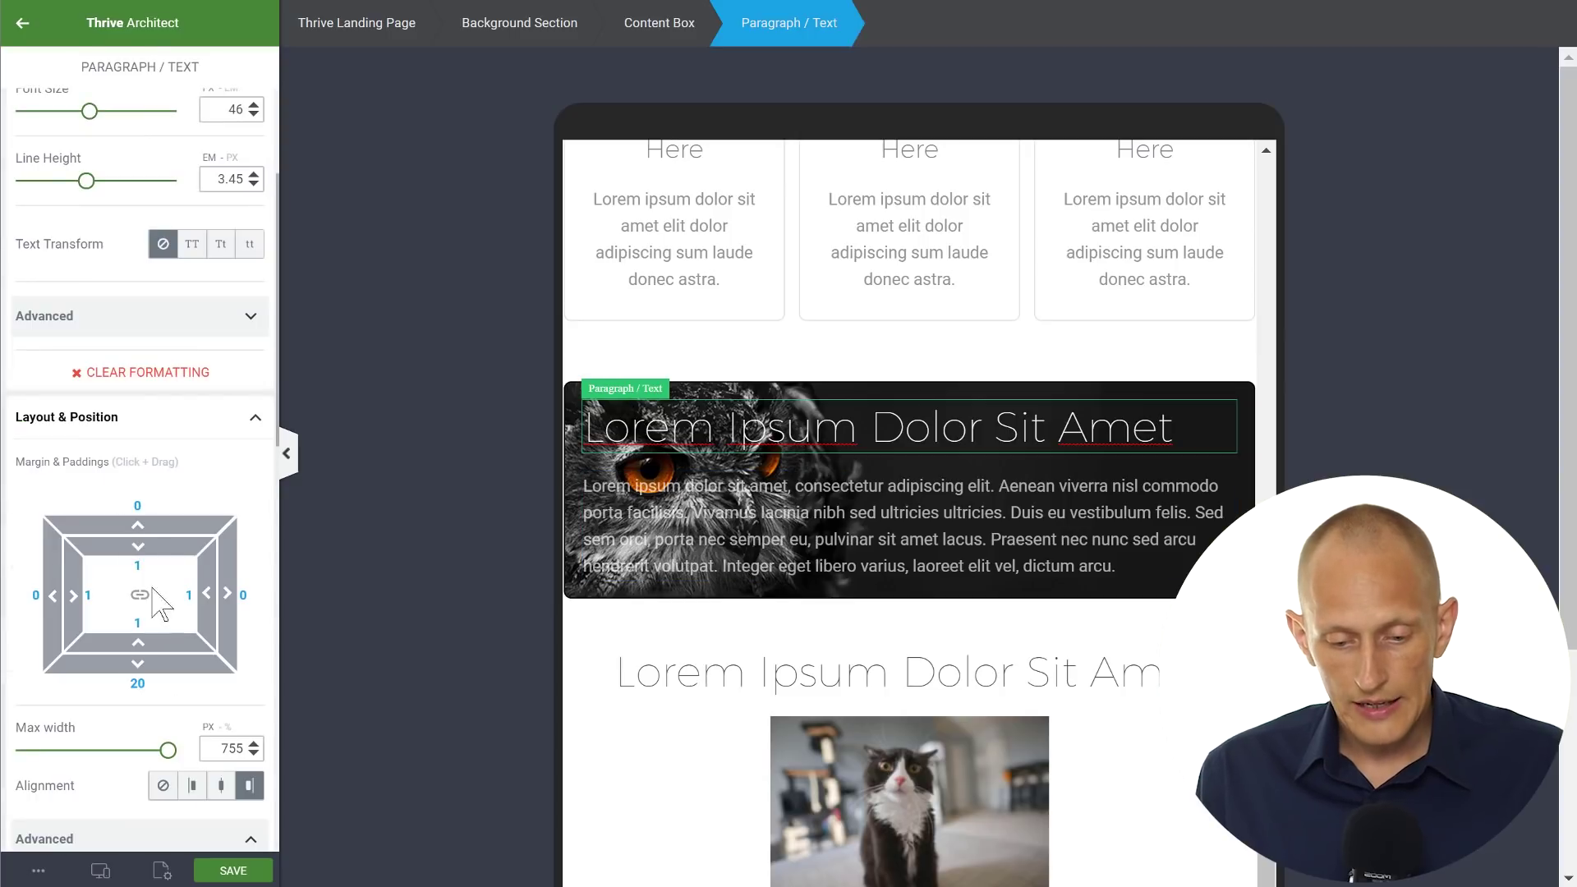
{"action": "left_click_drag", "start_coordinate": [169, 754], "coordinate": [113, 753]}
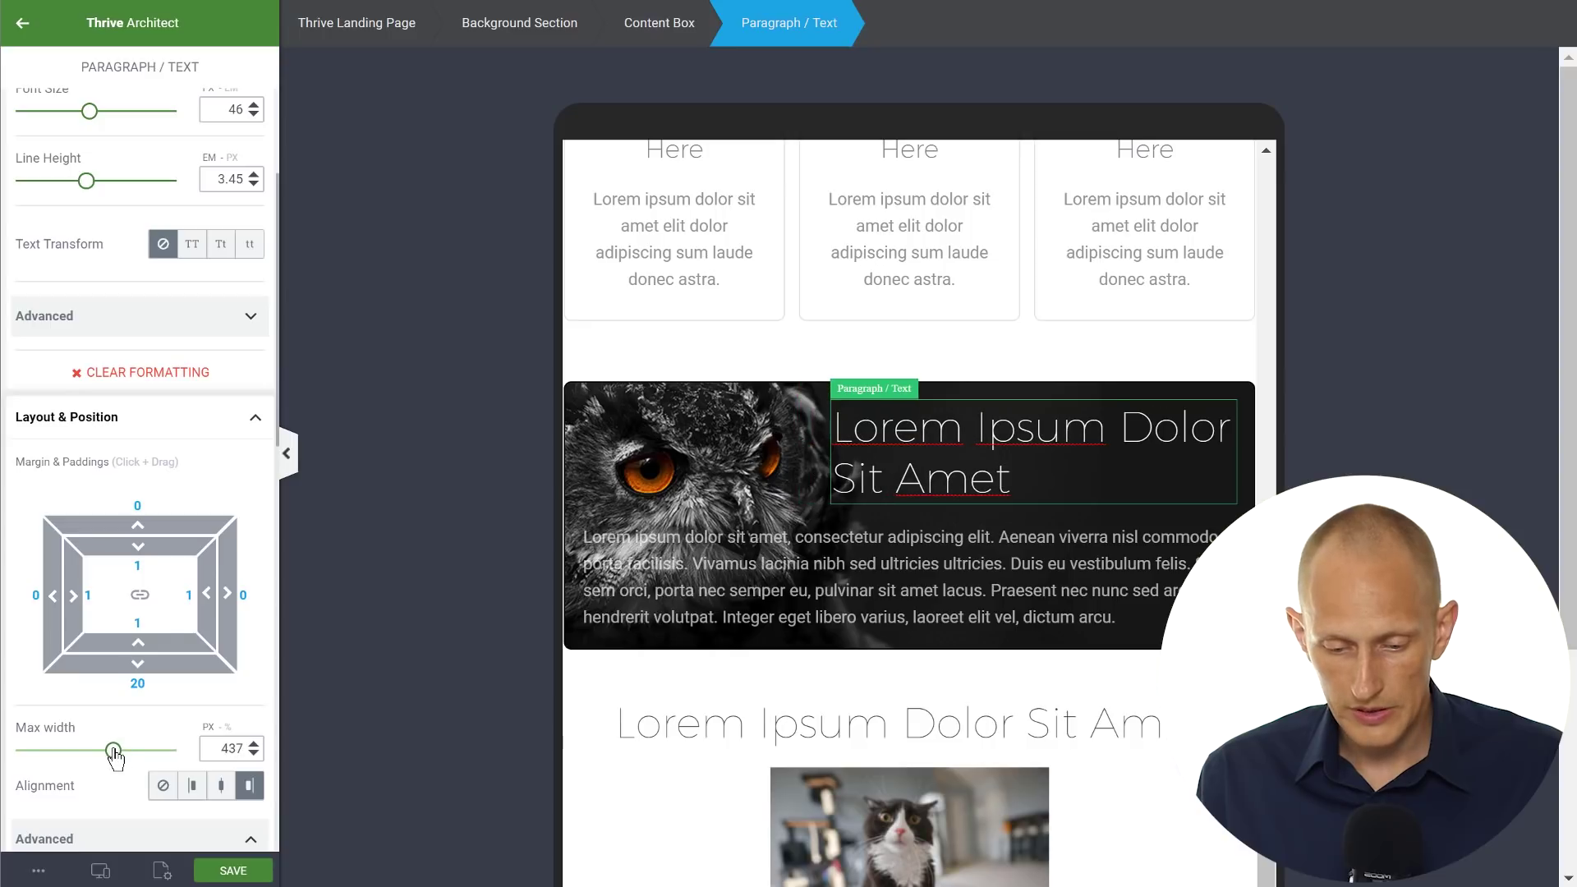
{"action": "double_click", "coordinate": [225, 746]}
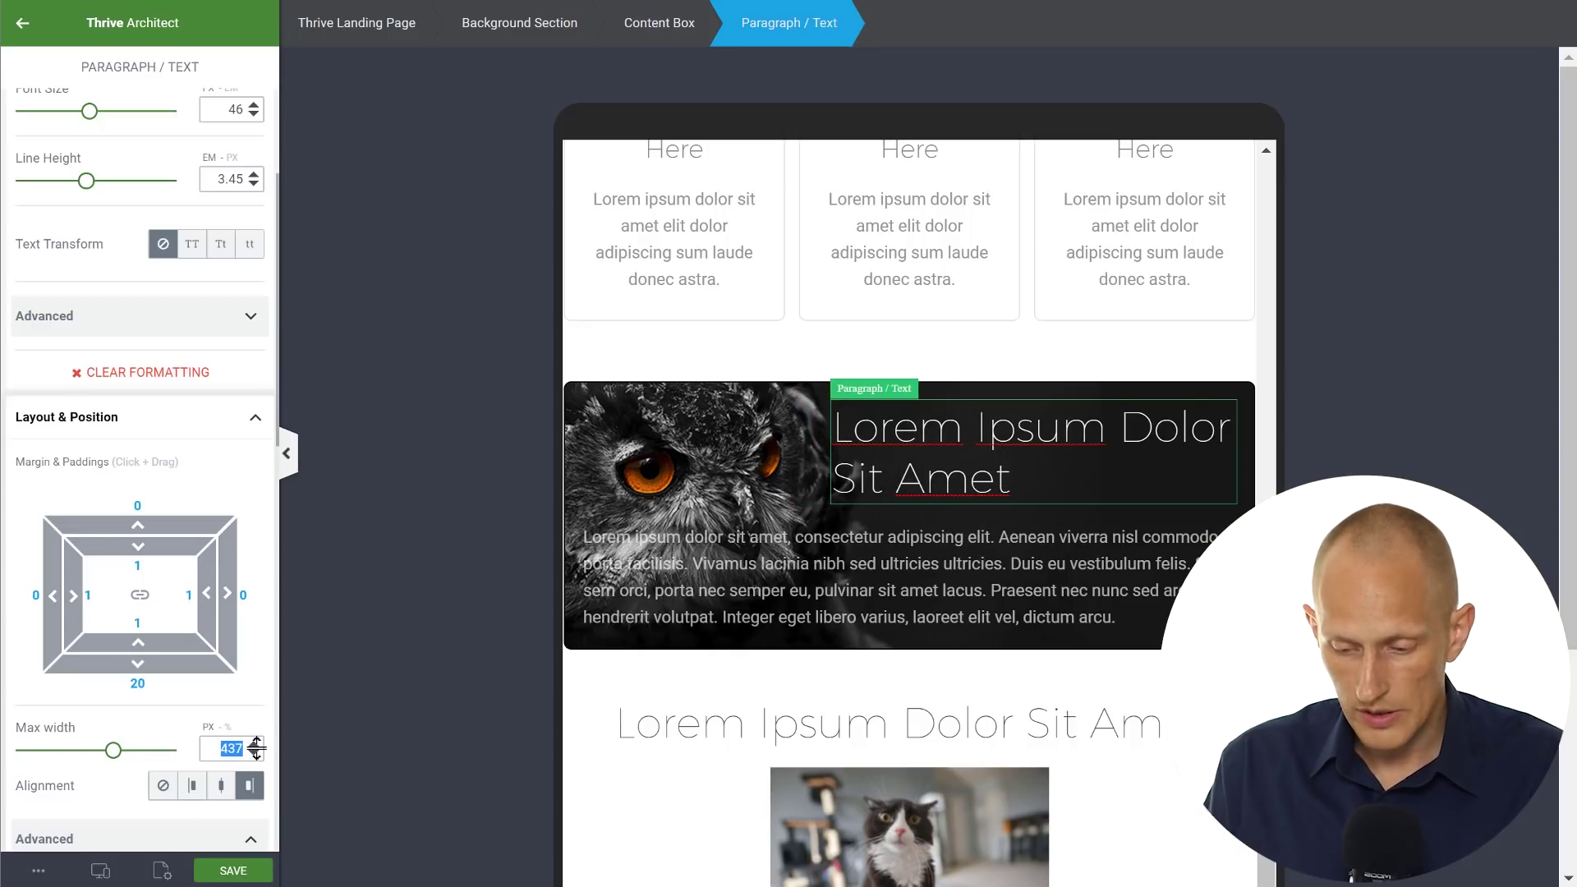
{"action": "type", "text": "440"}
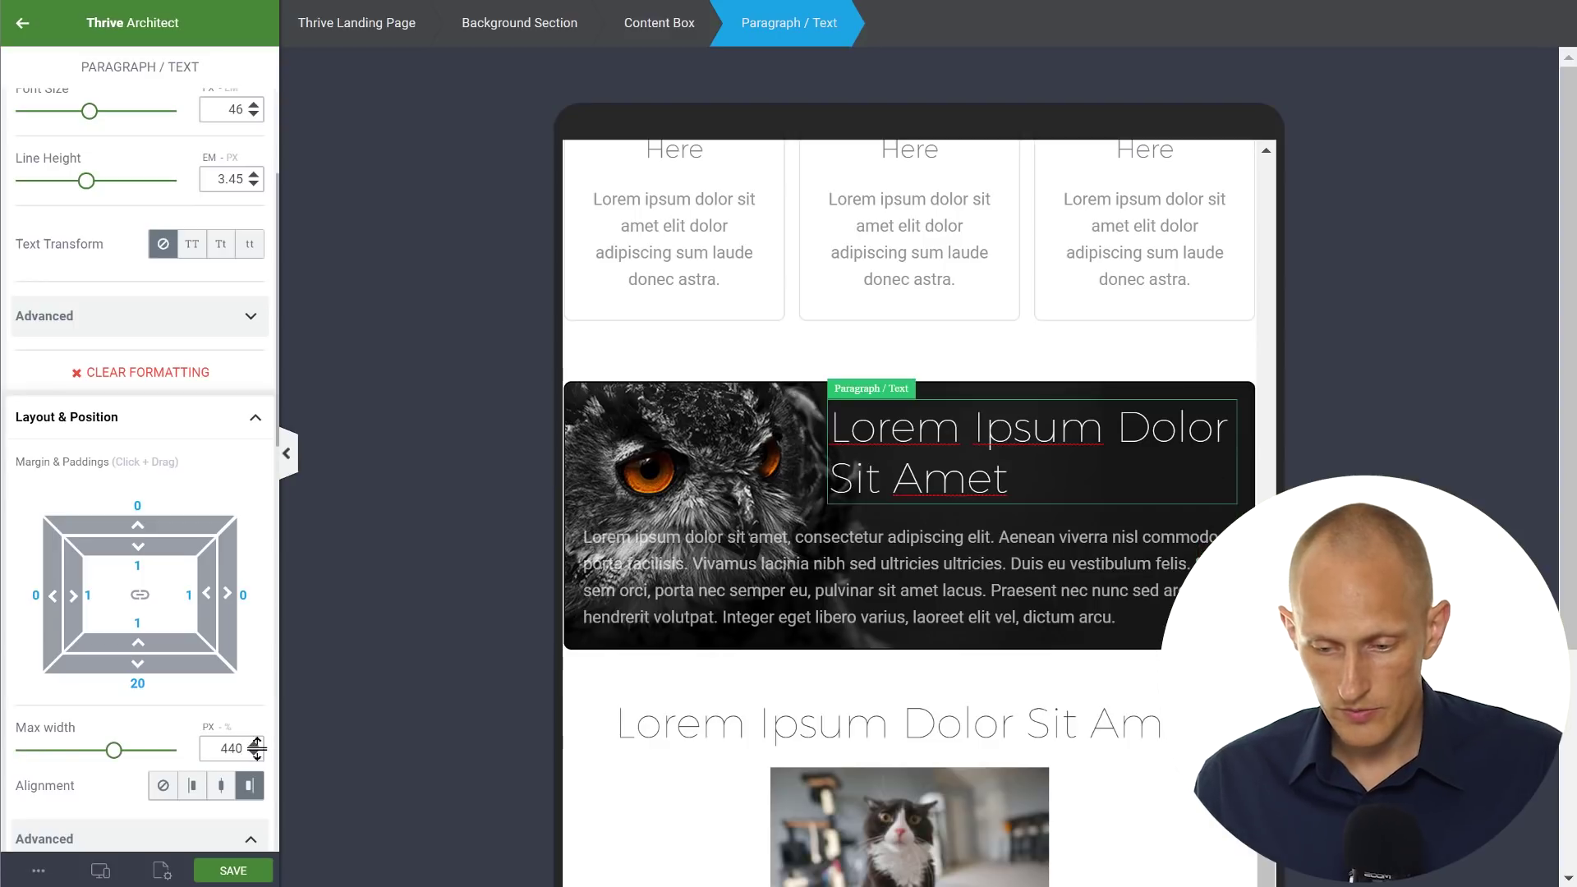
Step: Set the max width of the paragraph below the owl box heading to 440 px
{"action": "left_click", "coordinate": [784, 542]}
{"action": "scroll", "coordinate": [197, 718], "scroll_direction": "down", "scroll_amount": 5}
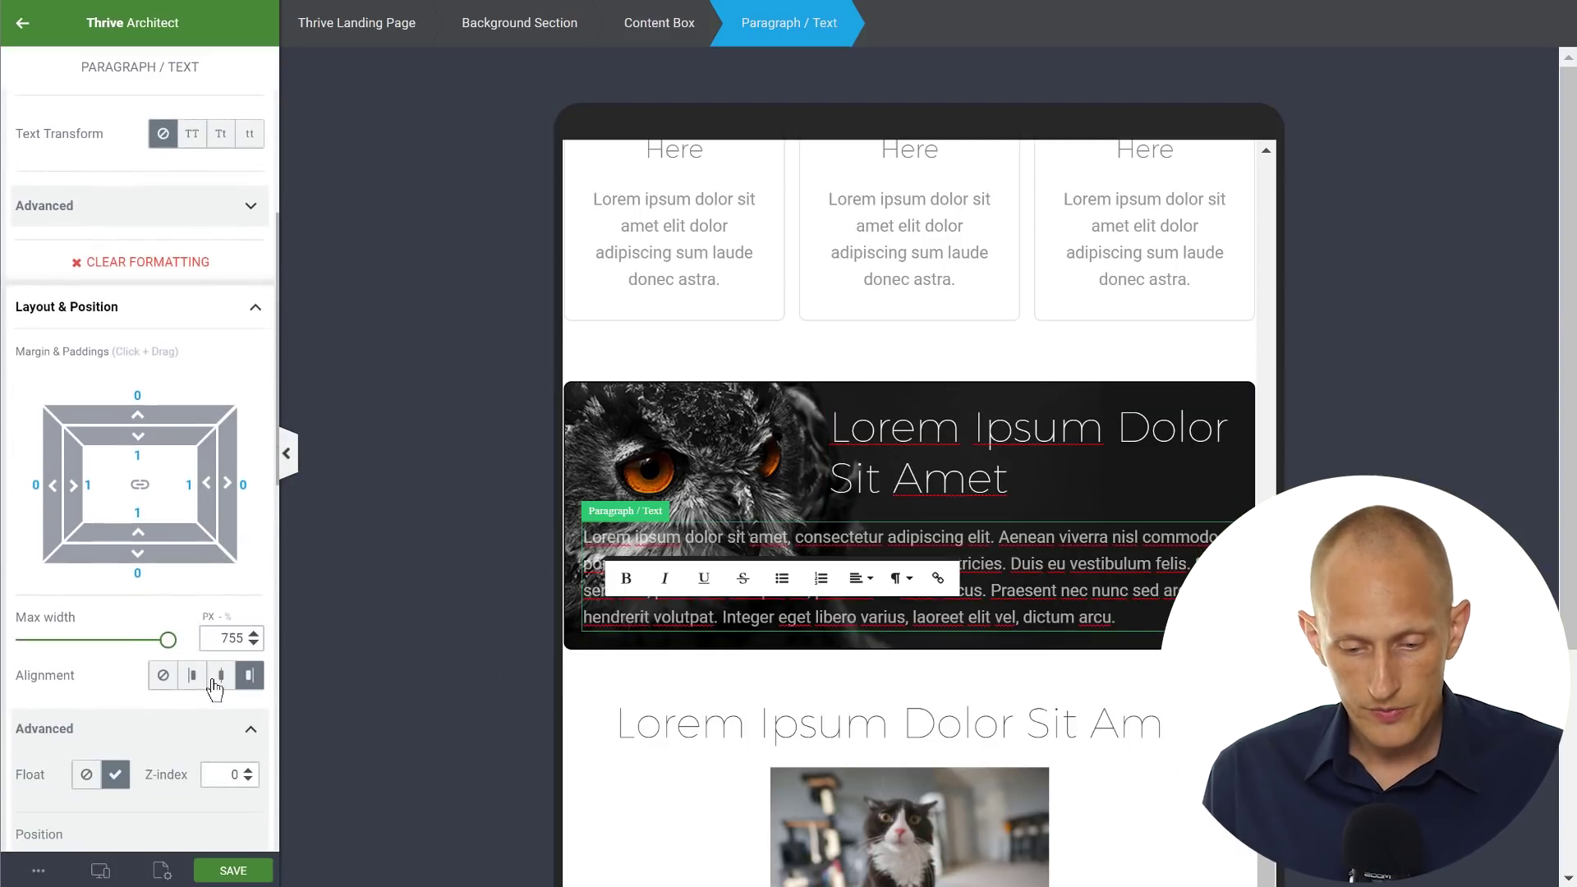
{"action": "left_click", "coordinate": [243, 633]}
{"action": "key", "text": "ctrl+a"}
{"action": "type", "text": "440"}
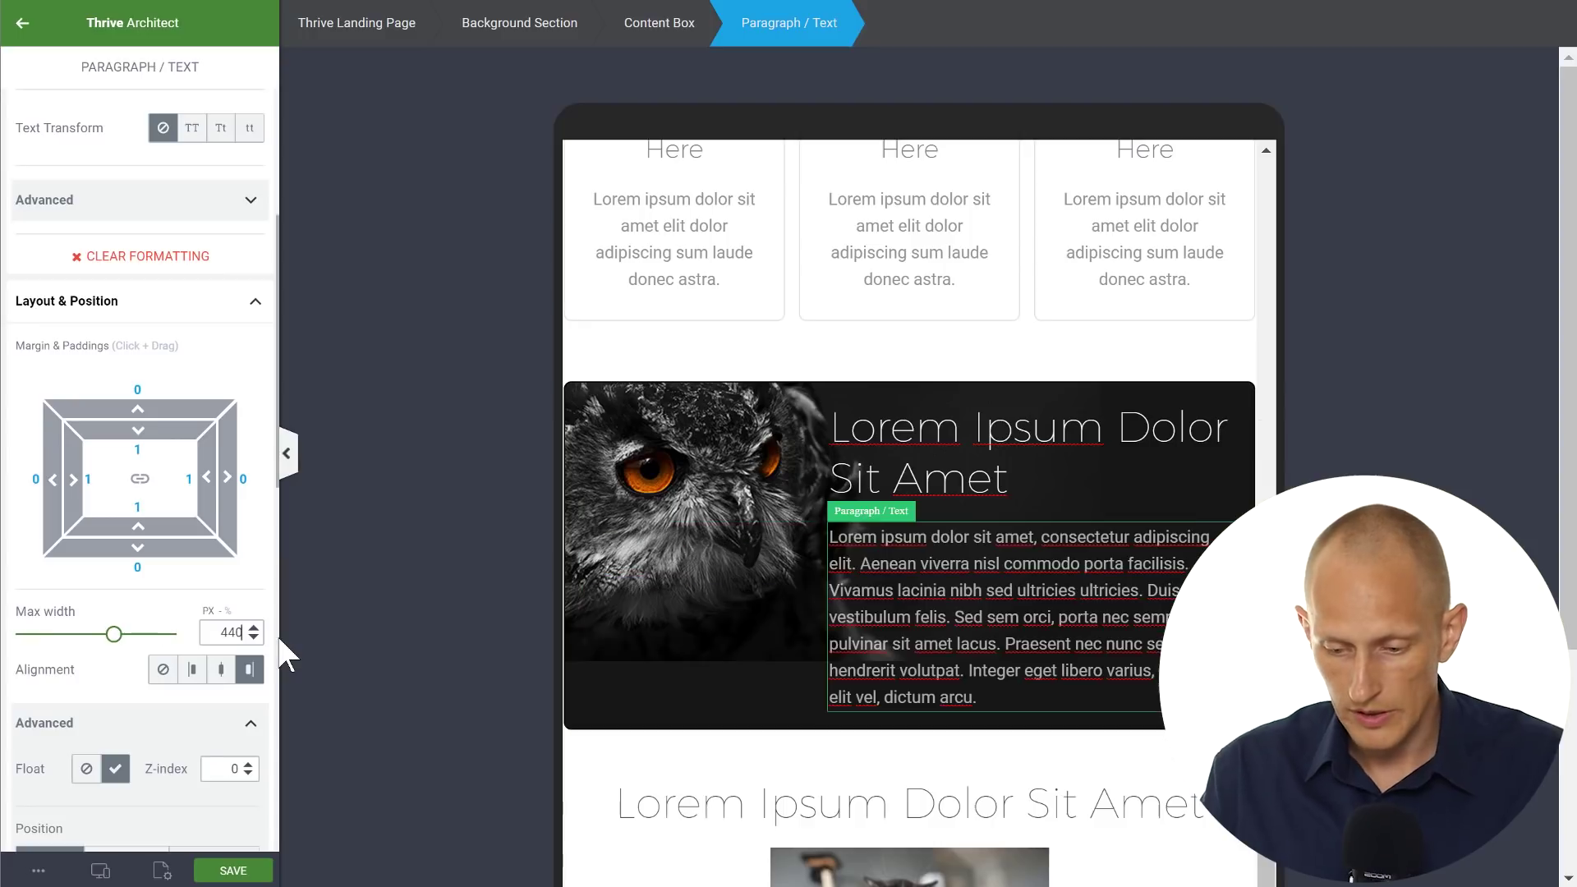
Step: Reduce the owl box heading's font size to 33 px and its bottom margin to 10
{"action": "left_click", "coordinate": [1045, 444]}
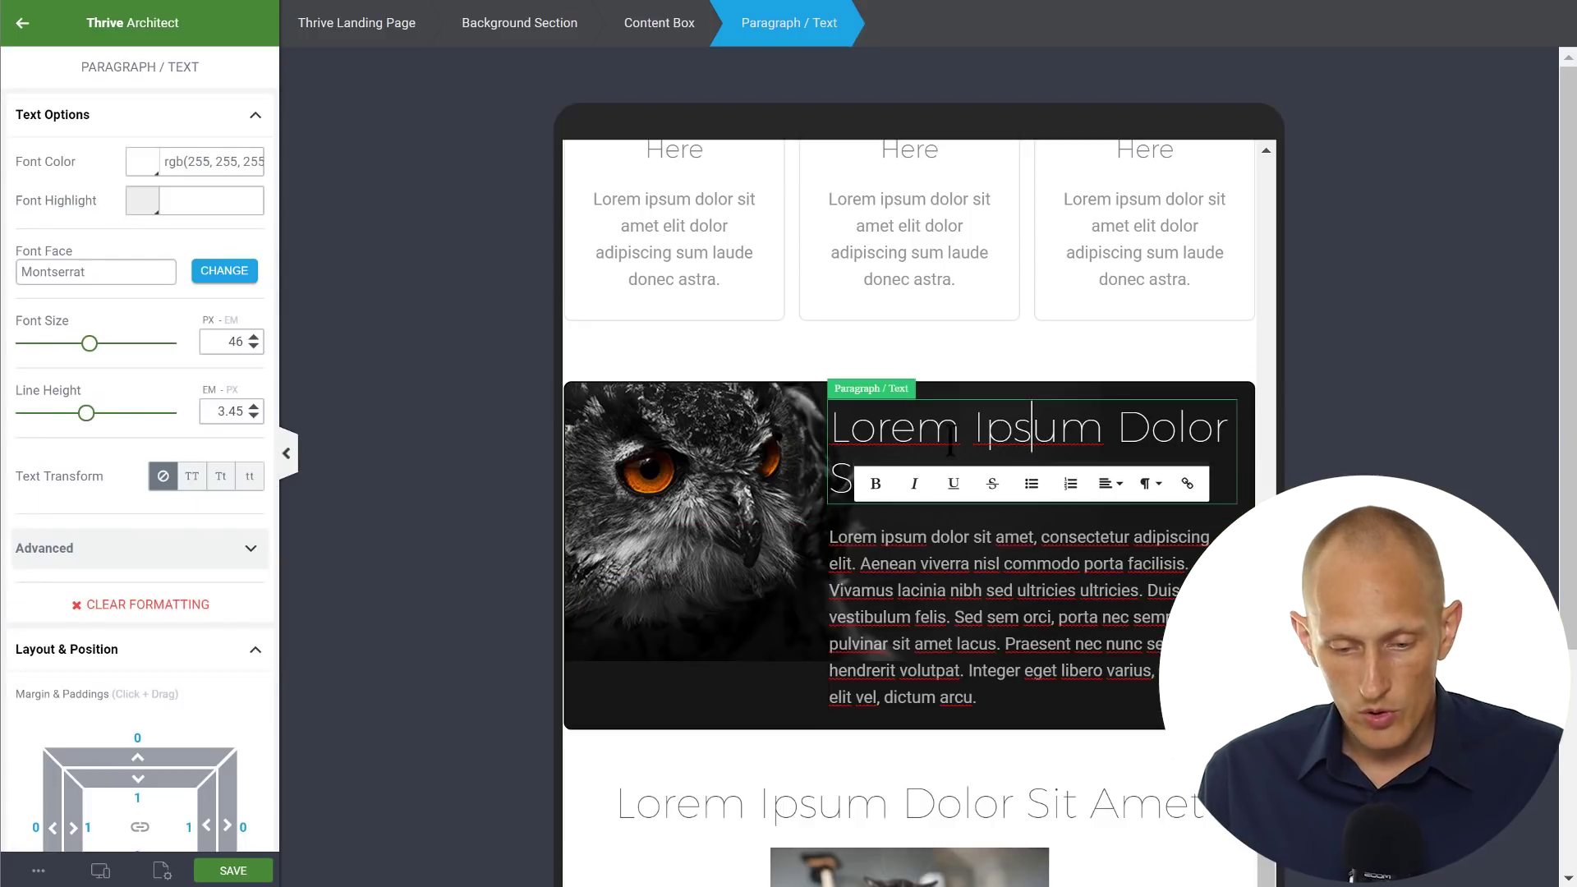
{"action": "double_click", "coordinate": [229, 343]}
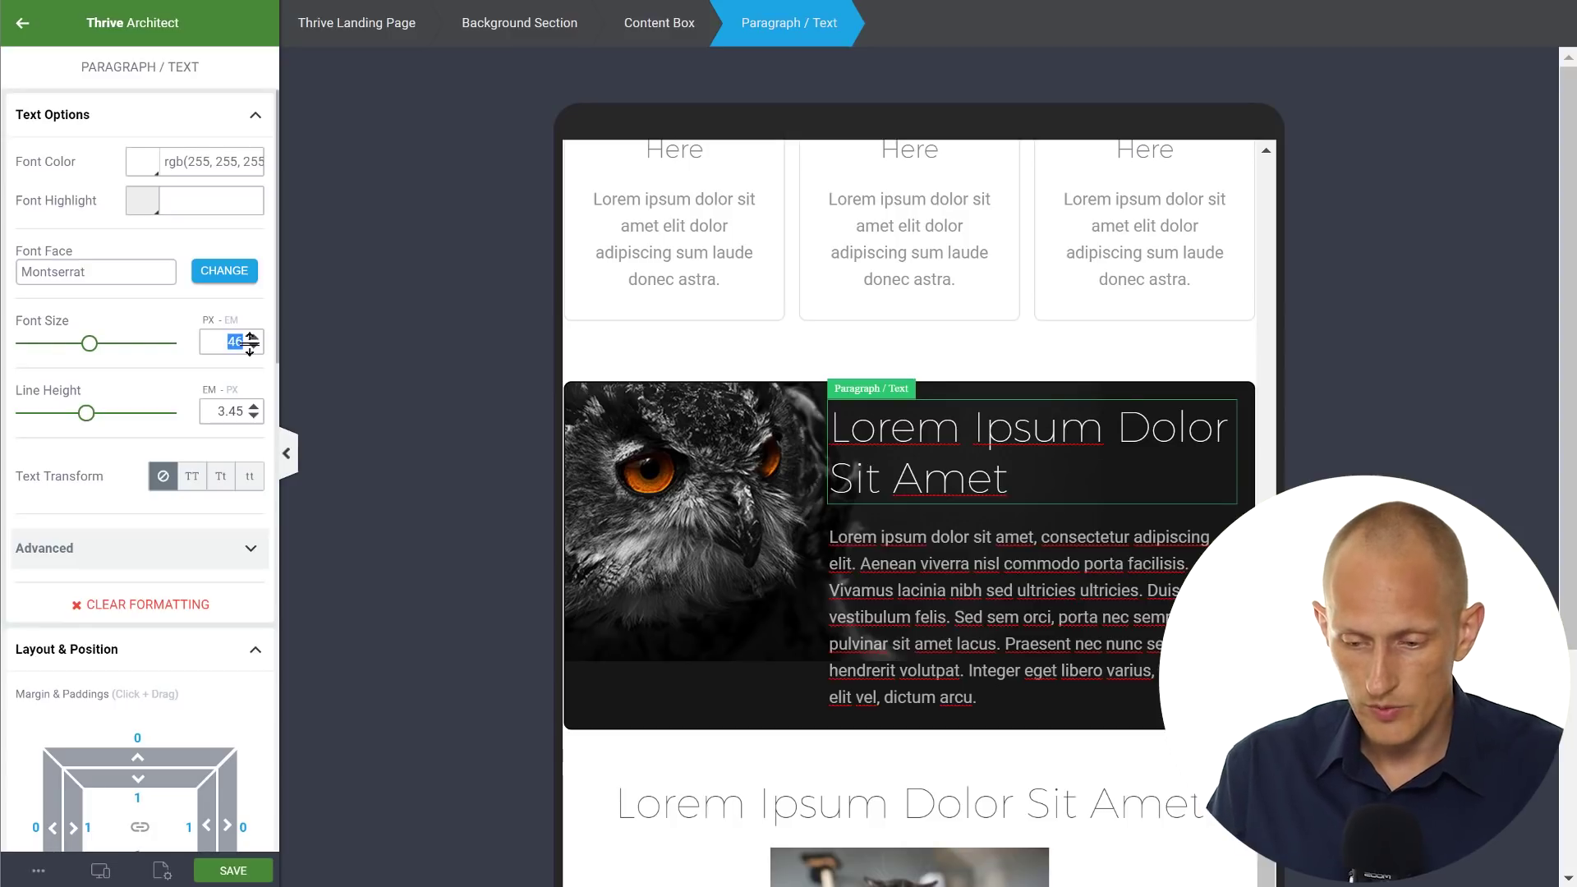
{"action": "type", "text": "33"}
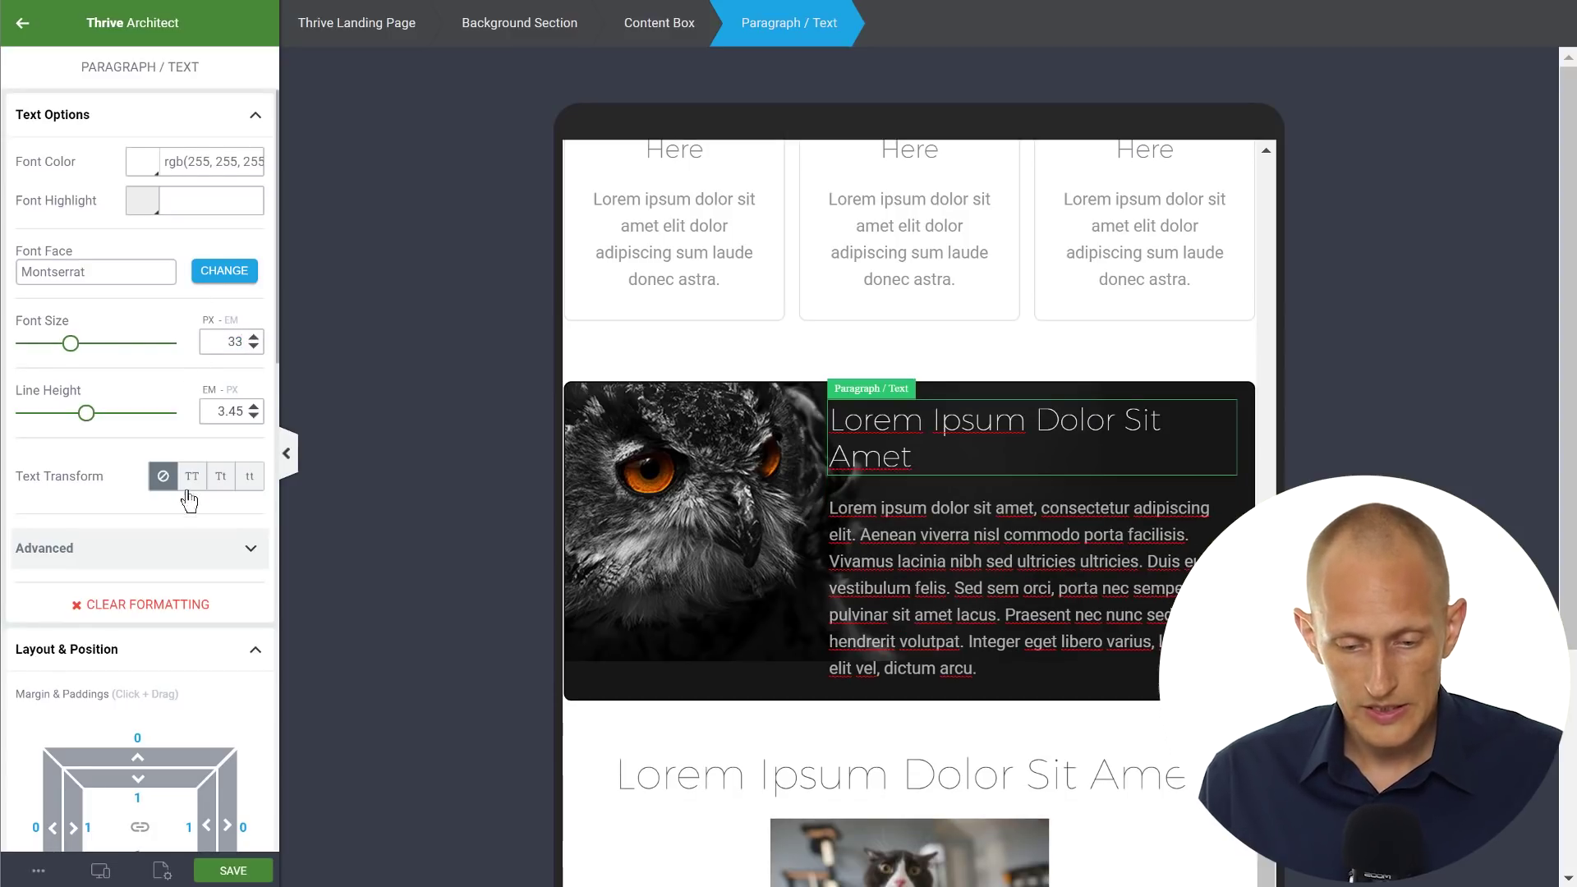
{"action": "scroll", "coordinate": [175, 731], "scroll_direction": "down", "scroll_amount": 2}
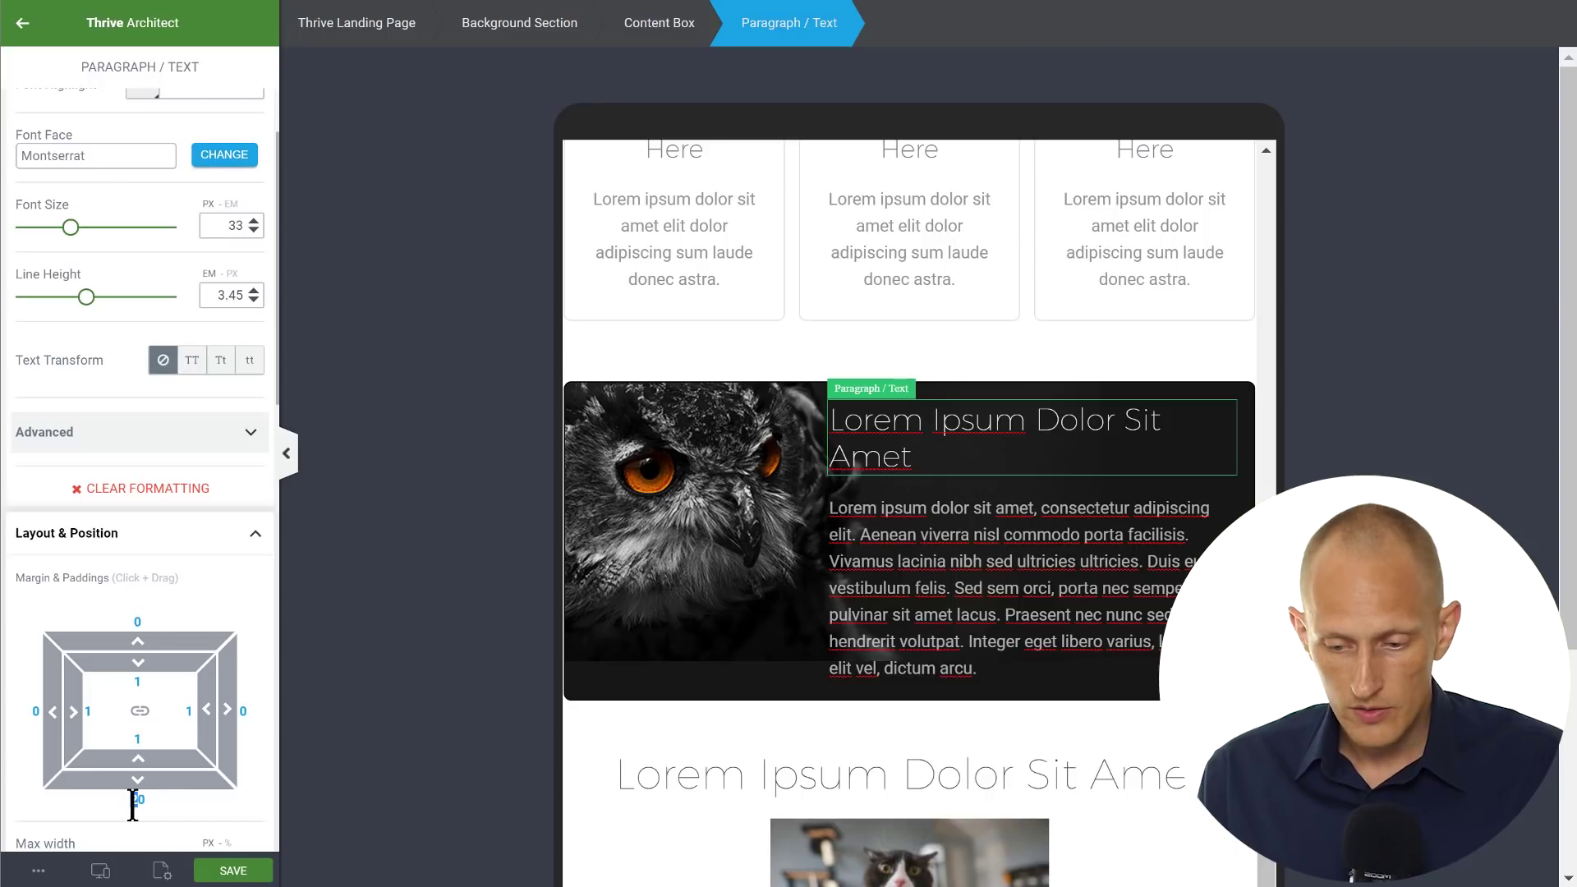
{"action": "type", "text": "1"}
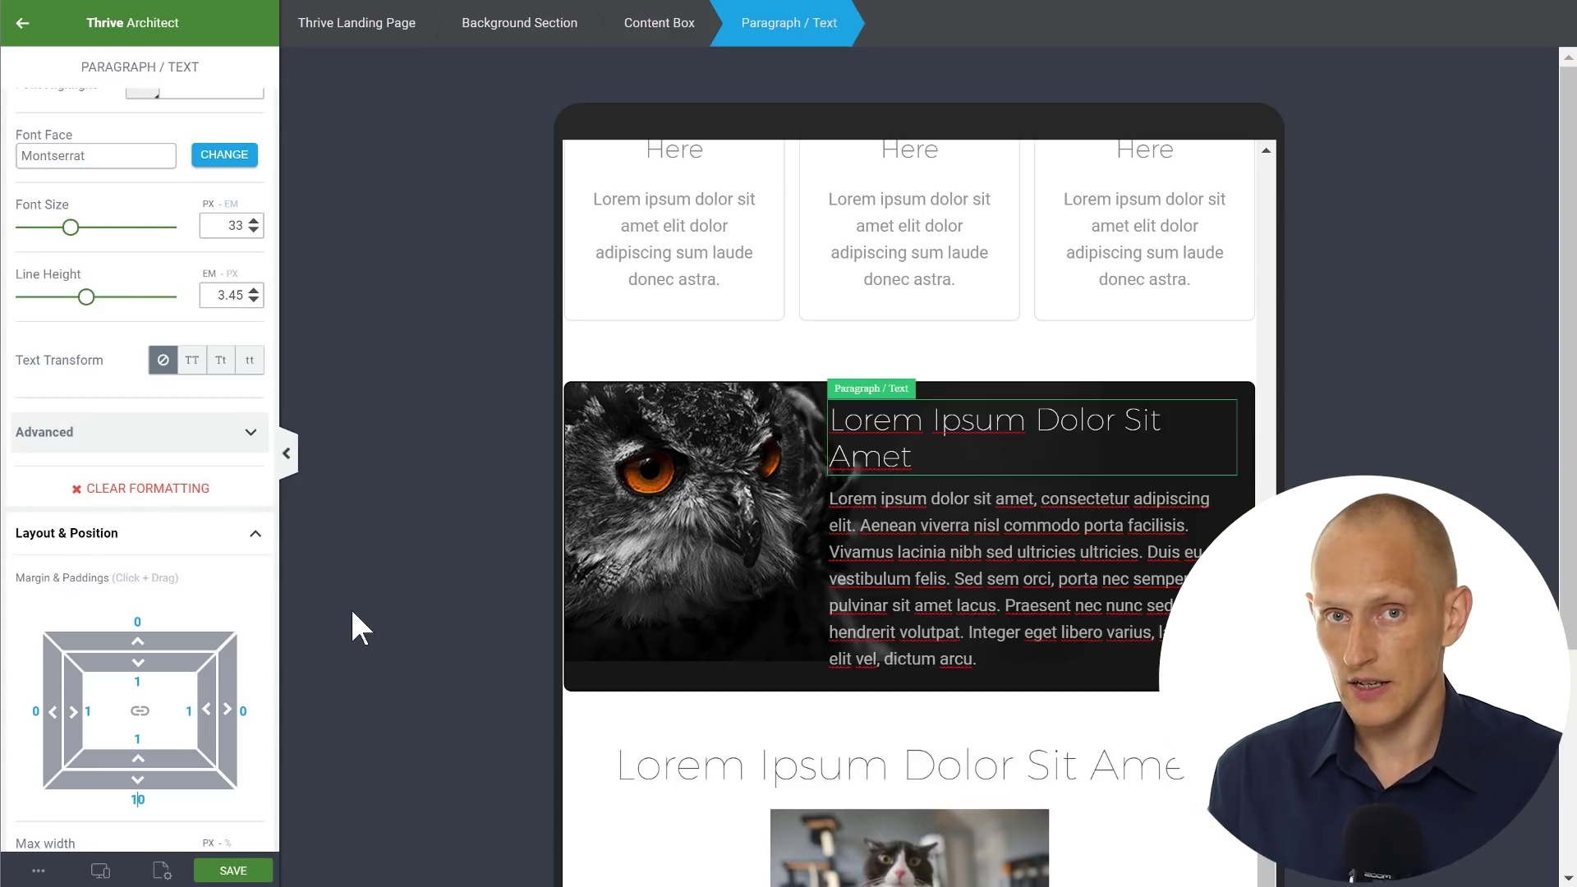
Step: Check the owl content box in the desktop view, and return to the tablet view
{"action": "left_click", "coordinate": [100, 870]}
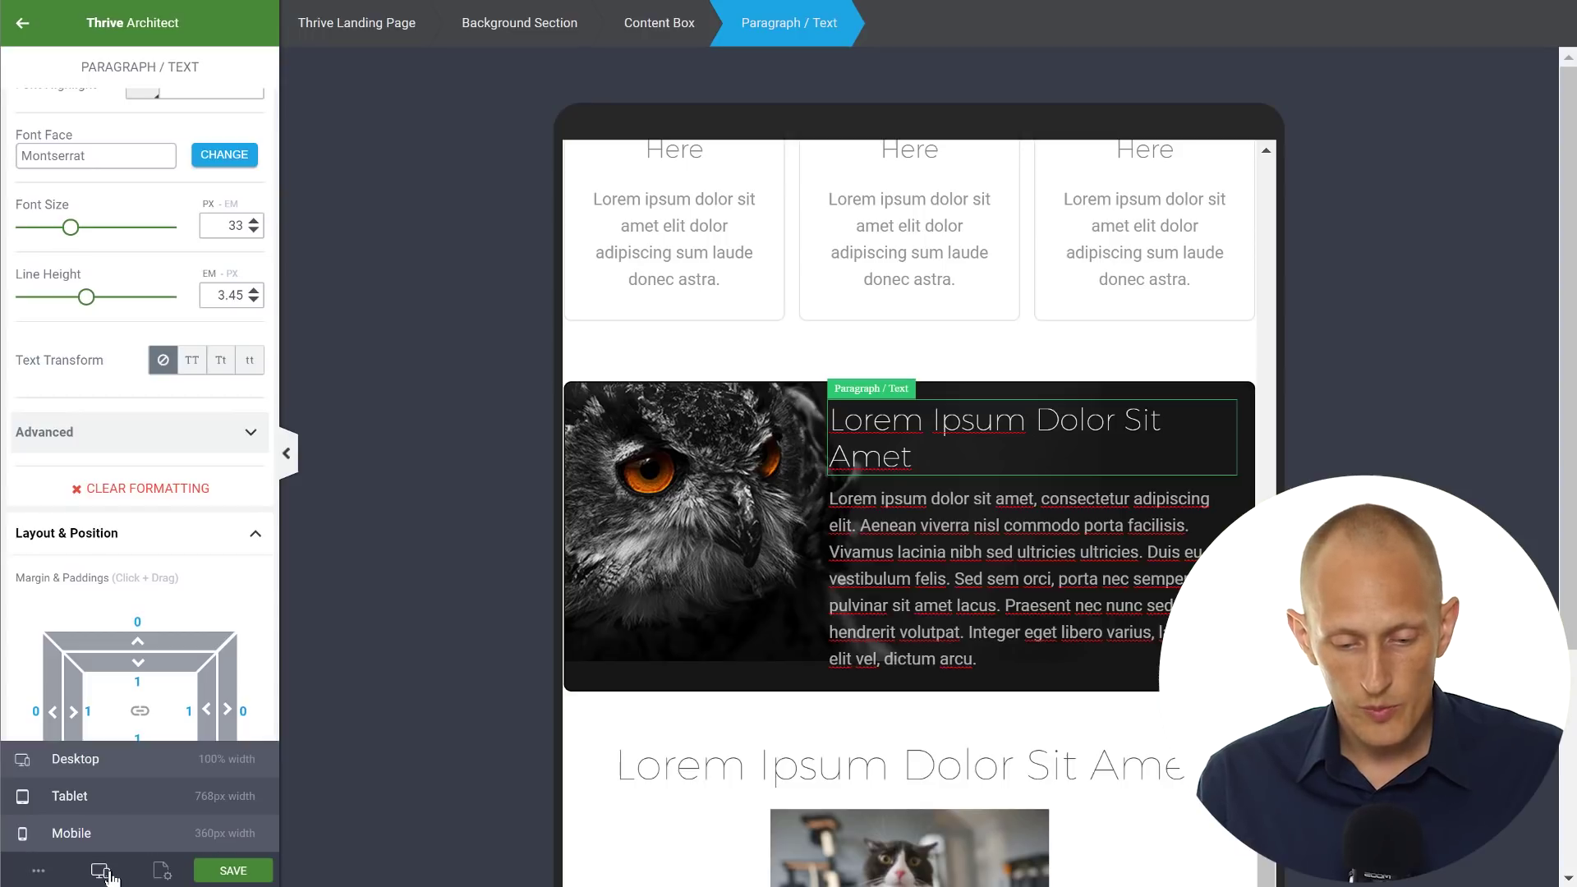
{"action": "left_click", "coordinate": [106, 778]}
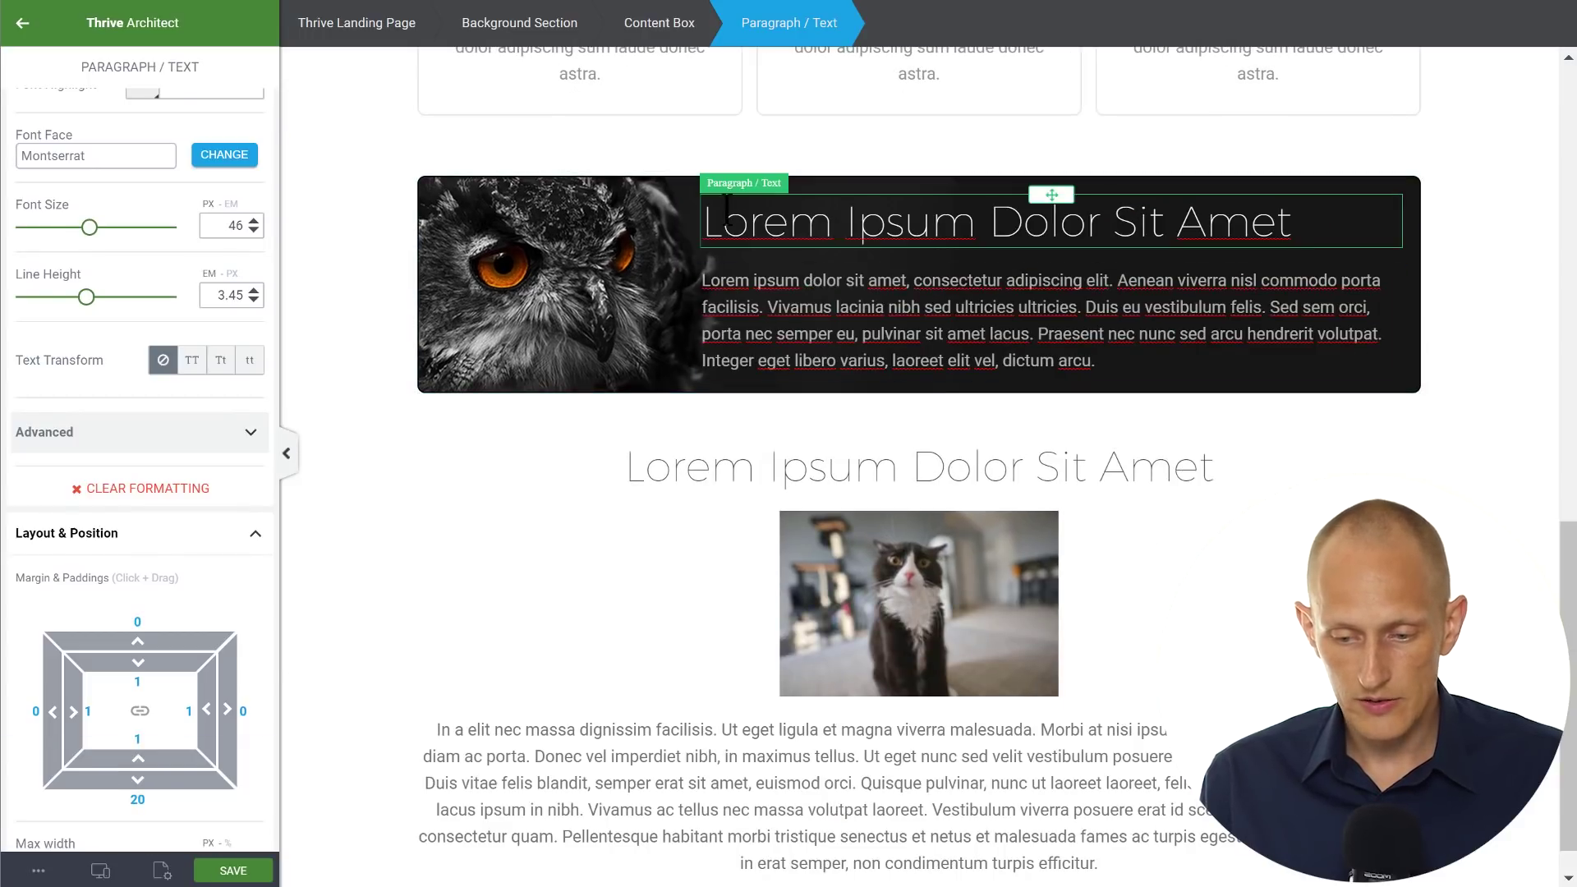
{"action": "left_click", "coordinate": [100, 870]}
{"action": "left_click", "coordinate": [218, 798]}
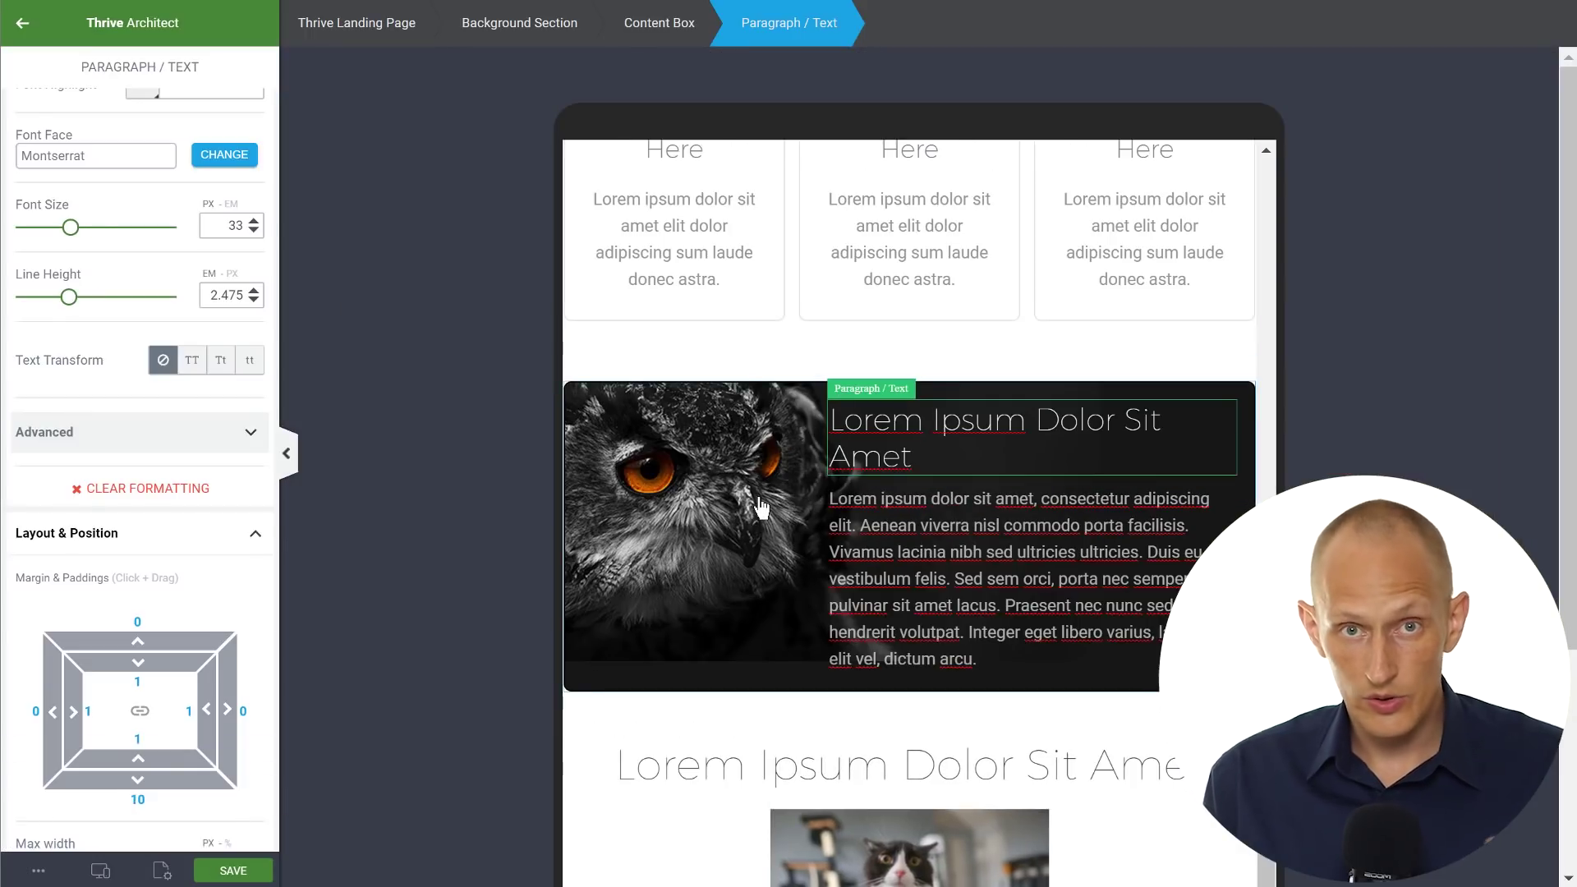
Step: In the mobile view, add a solid #000000 layer at 54.2% opacity over the content box's owl background image
{"action": "left_click", "coordinate": [100, 871]}
{"action": "left_click", "coordinate": [223, 831]}
{"action": "scroll", "coordinate": [993, 423], "scroll_direction": "down", "scroll_amount": 5}
{"action": "scroll", "coordinate": [985, 435], "scroll_direction": "down", "scroll_amount": 2}
{"action": "scroll", "coordinate": [977, 468], "scroll_direction": "up", "scroll_amount": 1}
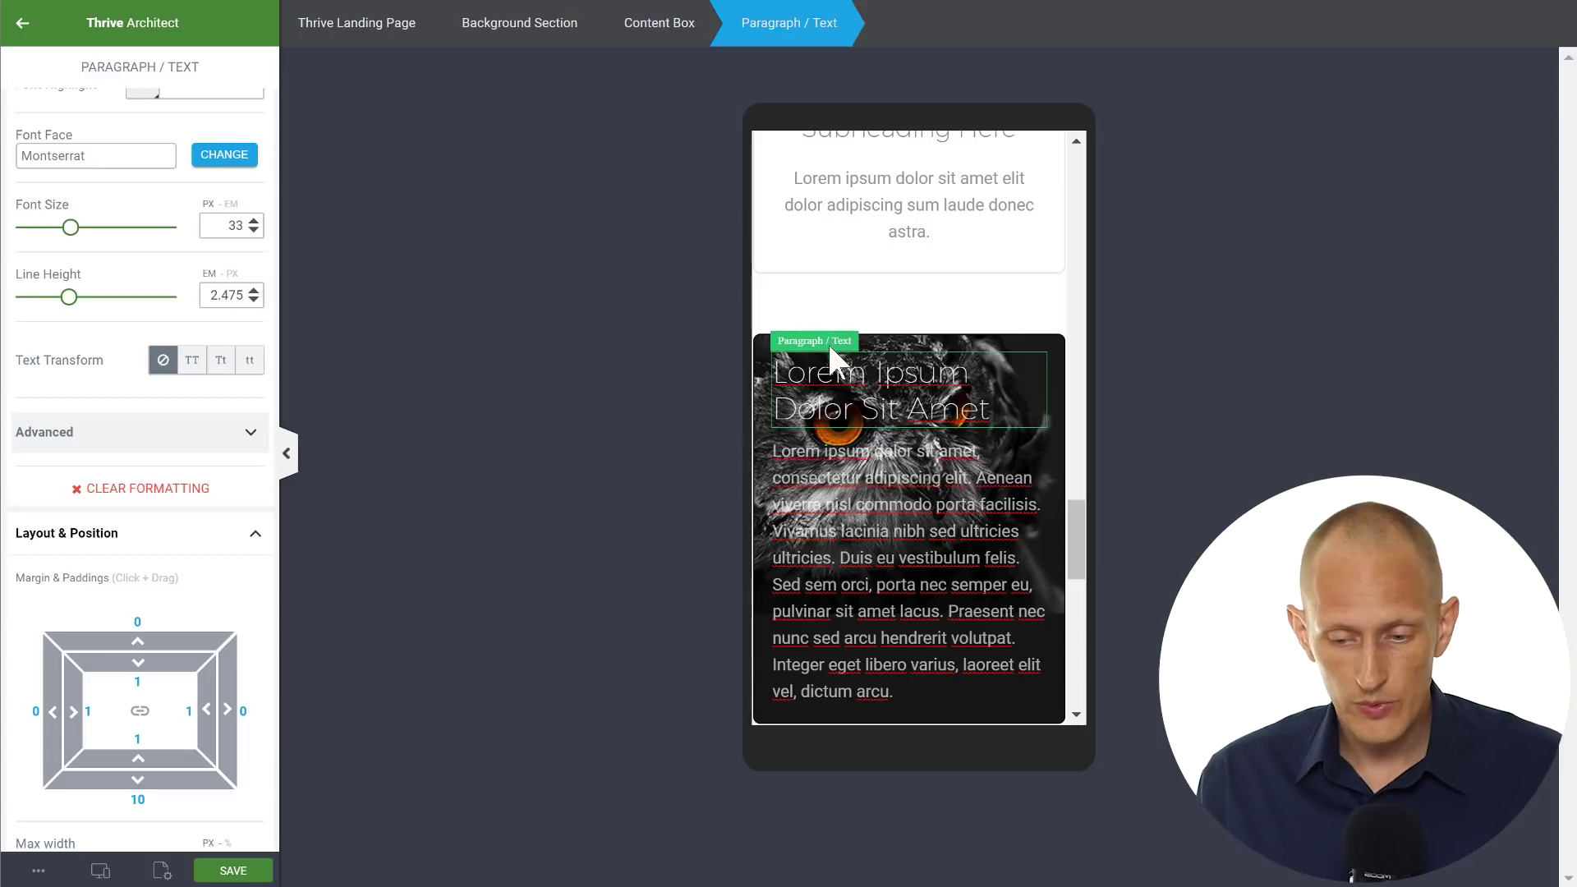
{"action": "left_click", "coordinate": [768, 349]}
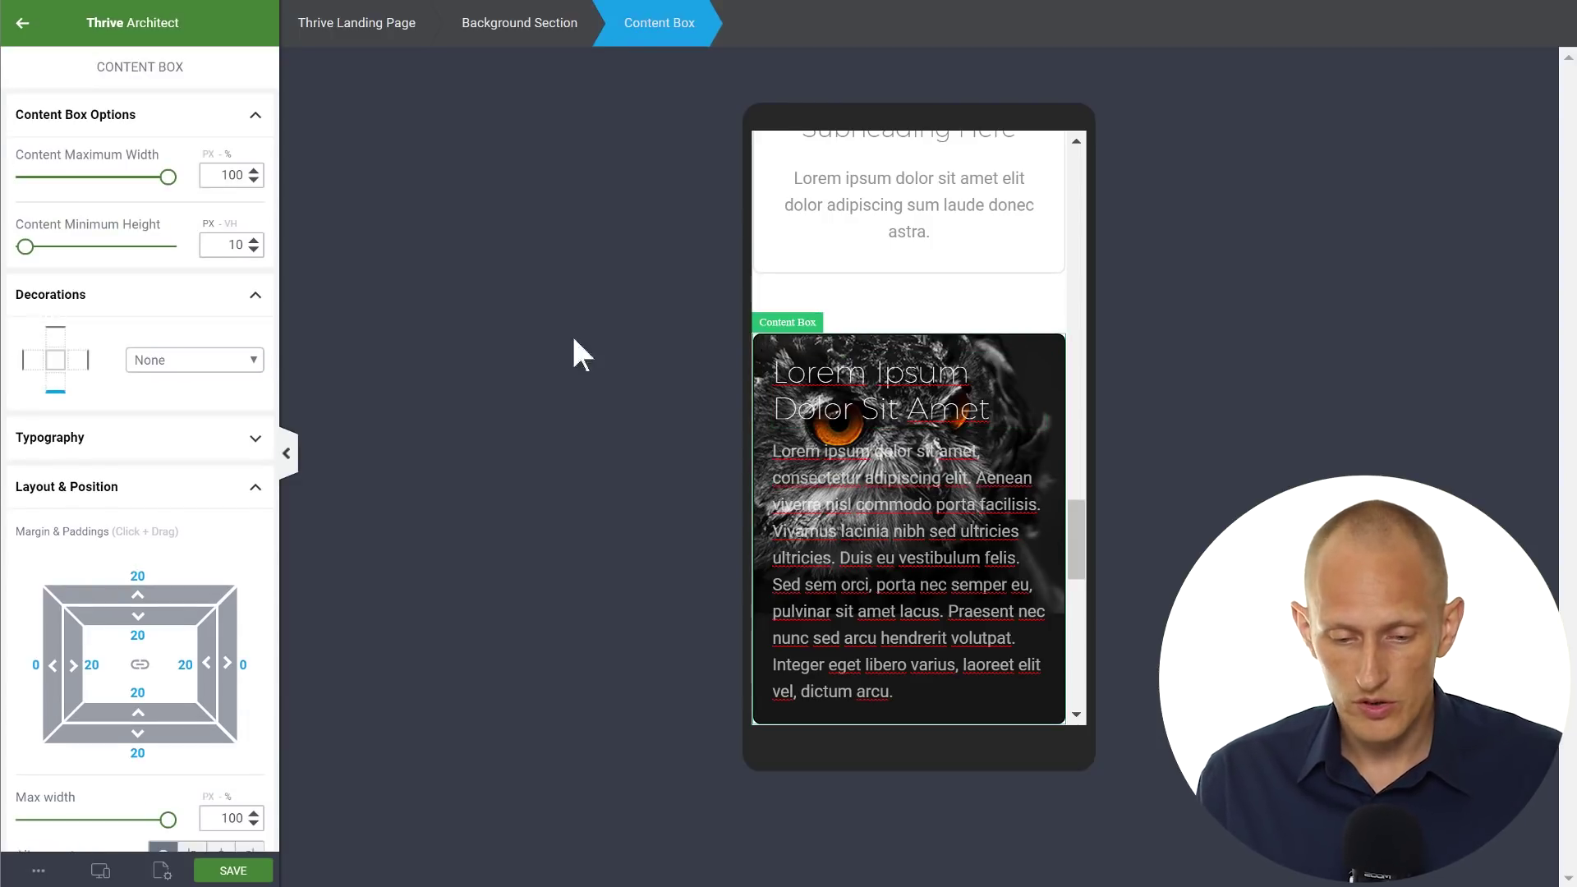
{"action": "scroll", "coordinate": [107, 418], "scroll_direction": "down", "scroll_amount": 12}
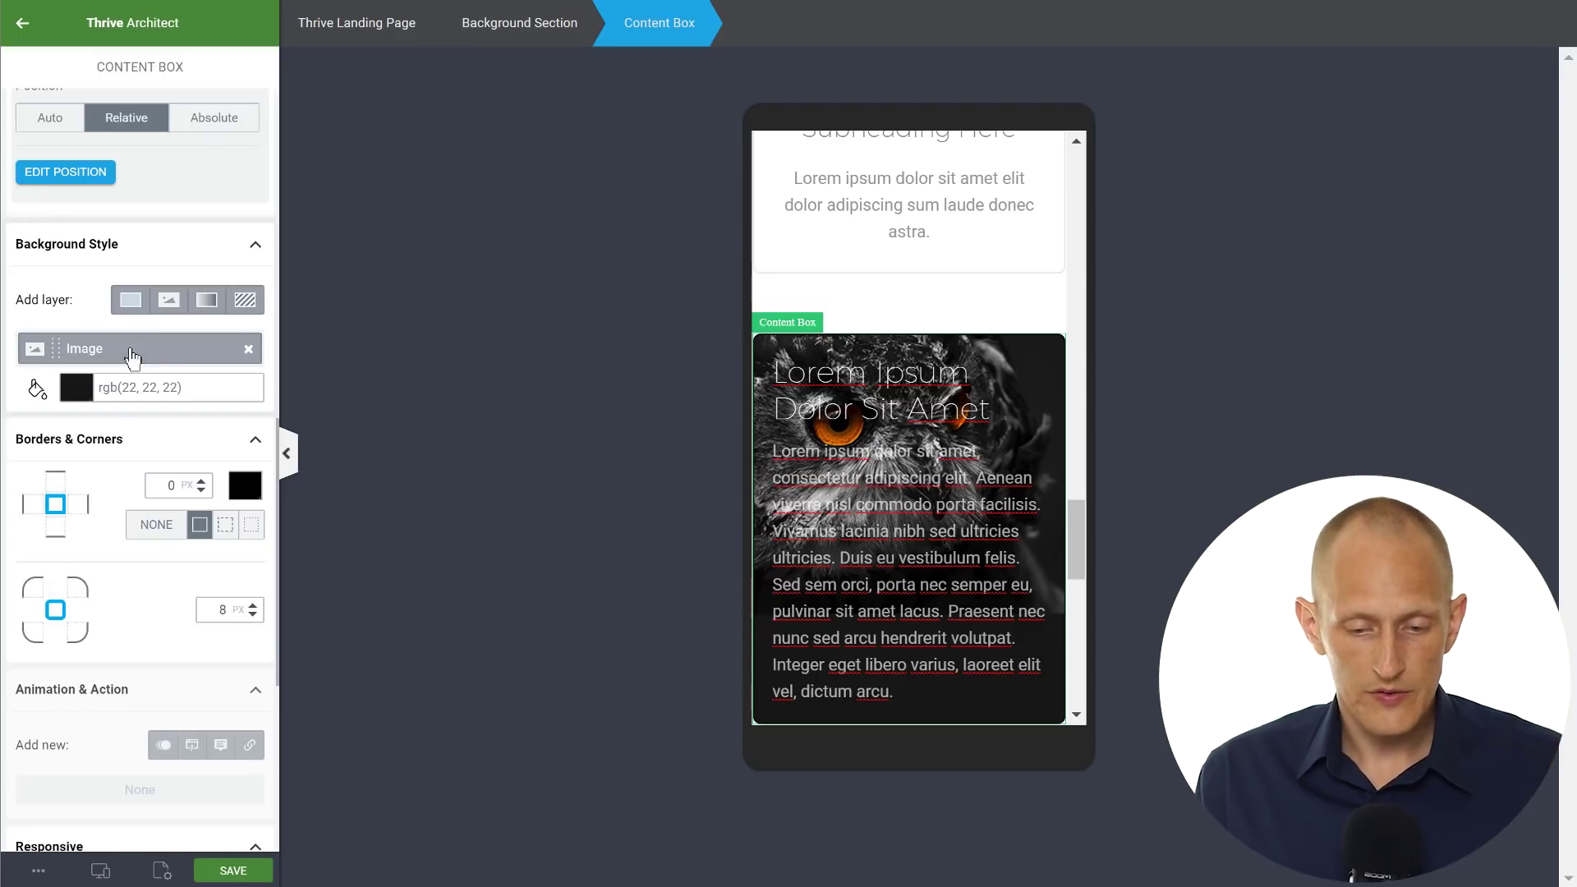
{"action": "left_click", "coordinate": [130, 300]}
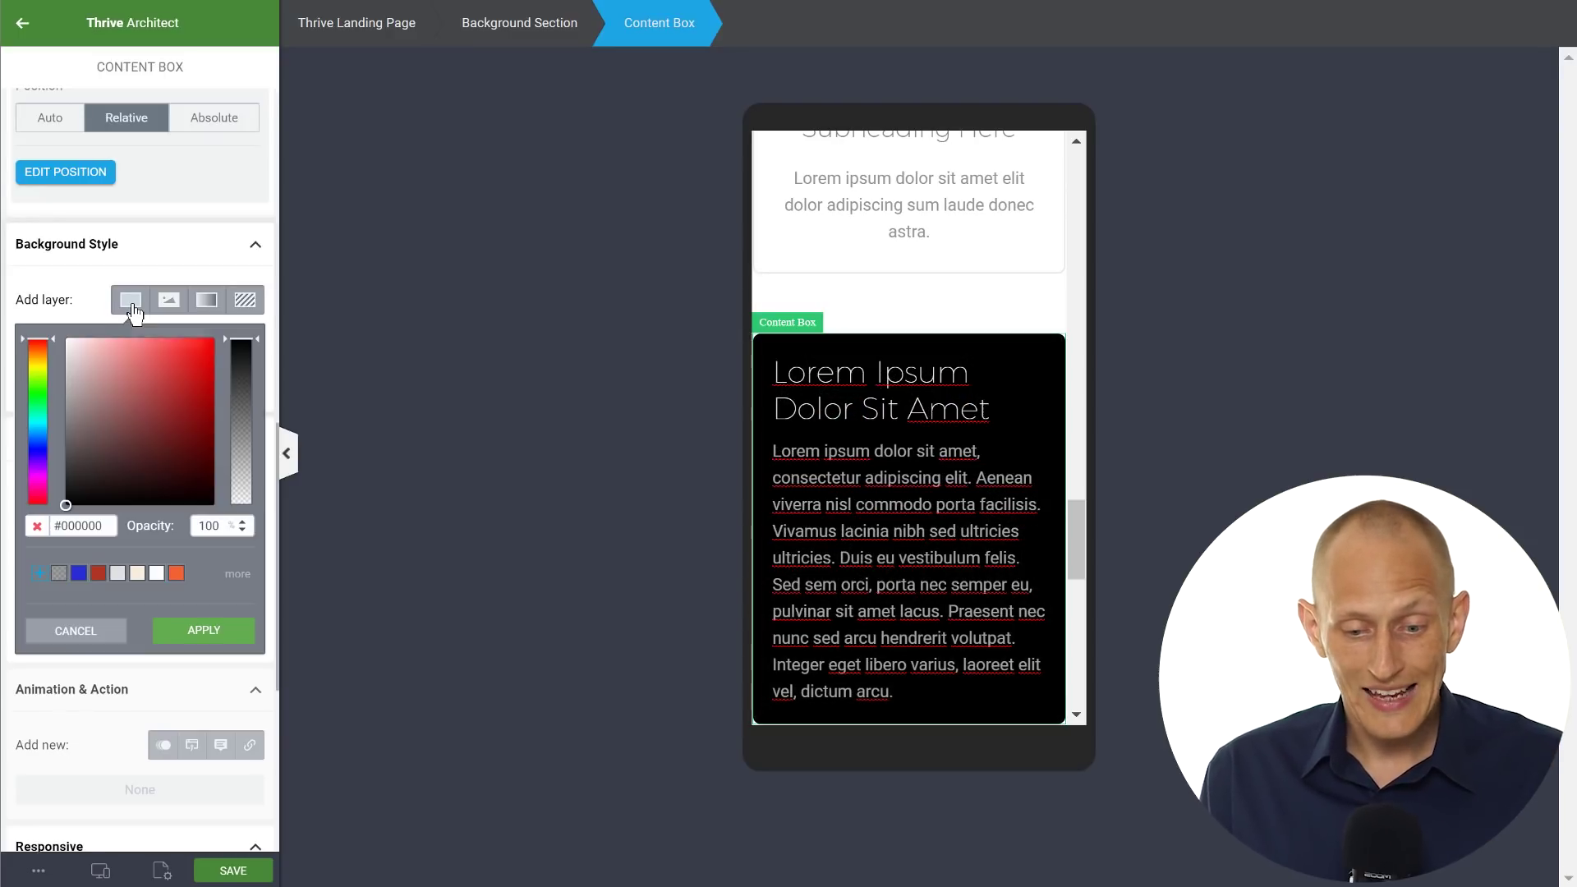
{"action": "left_click_drag", "start_coordinate": [249, 377], "coordinate": [253, 416]}
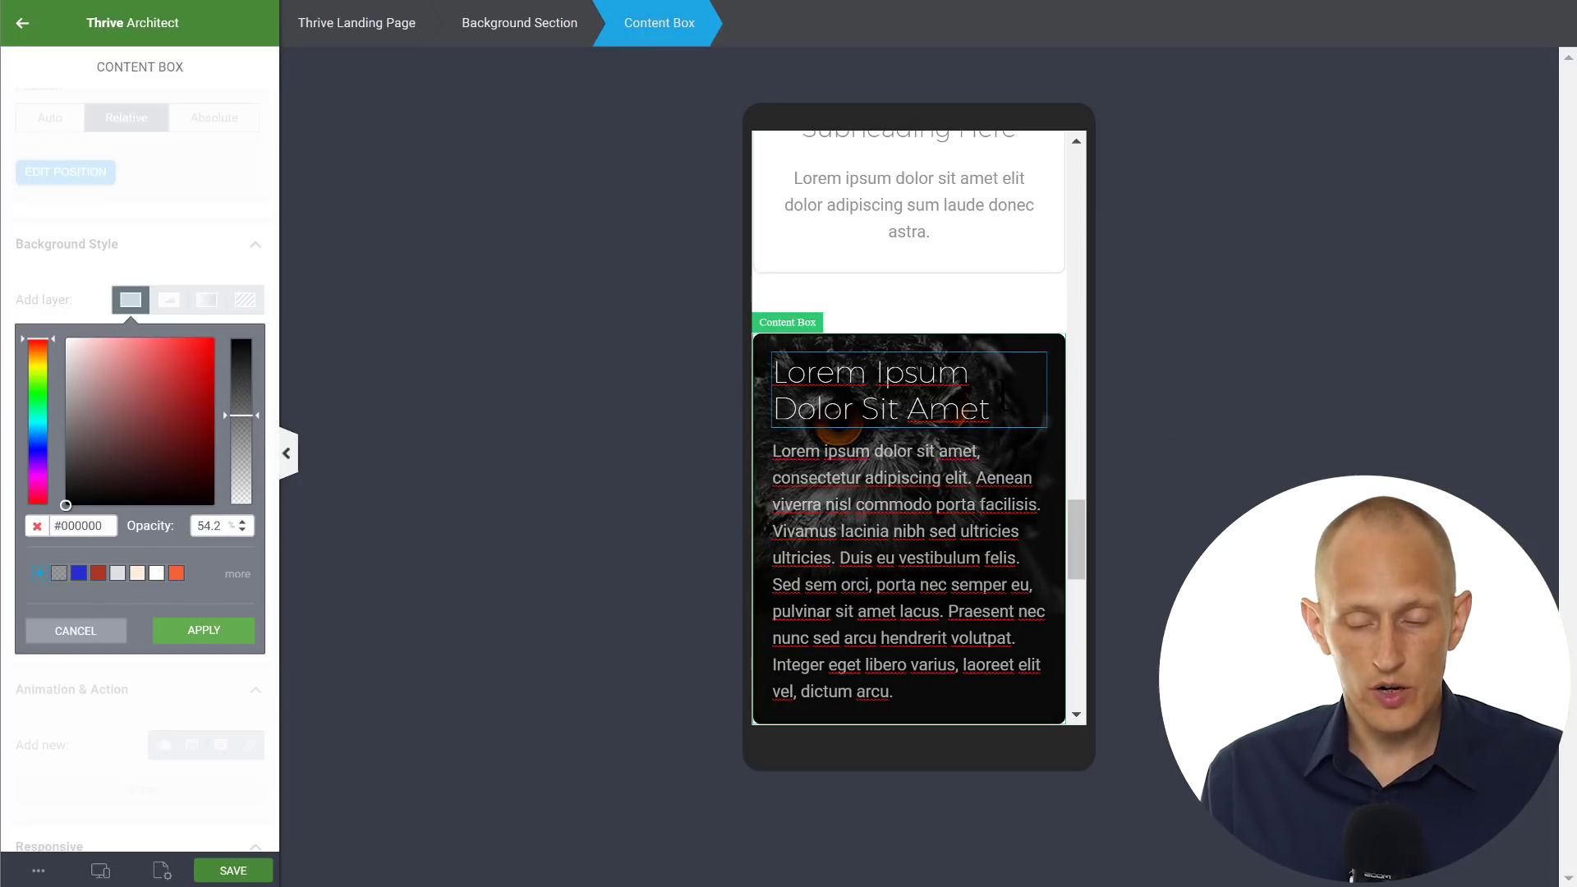
{"action": "left_click", "coordinate": [205, 637]}
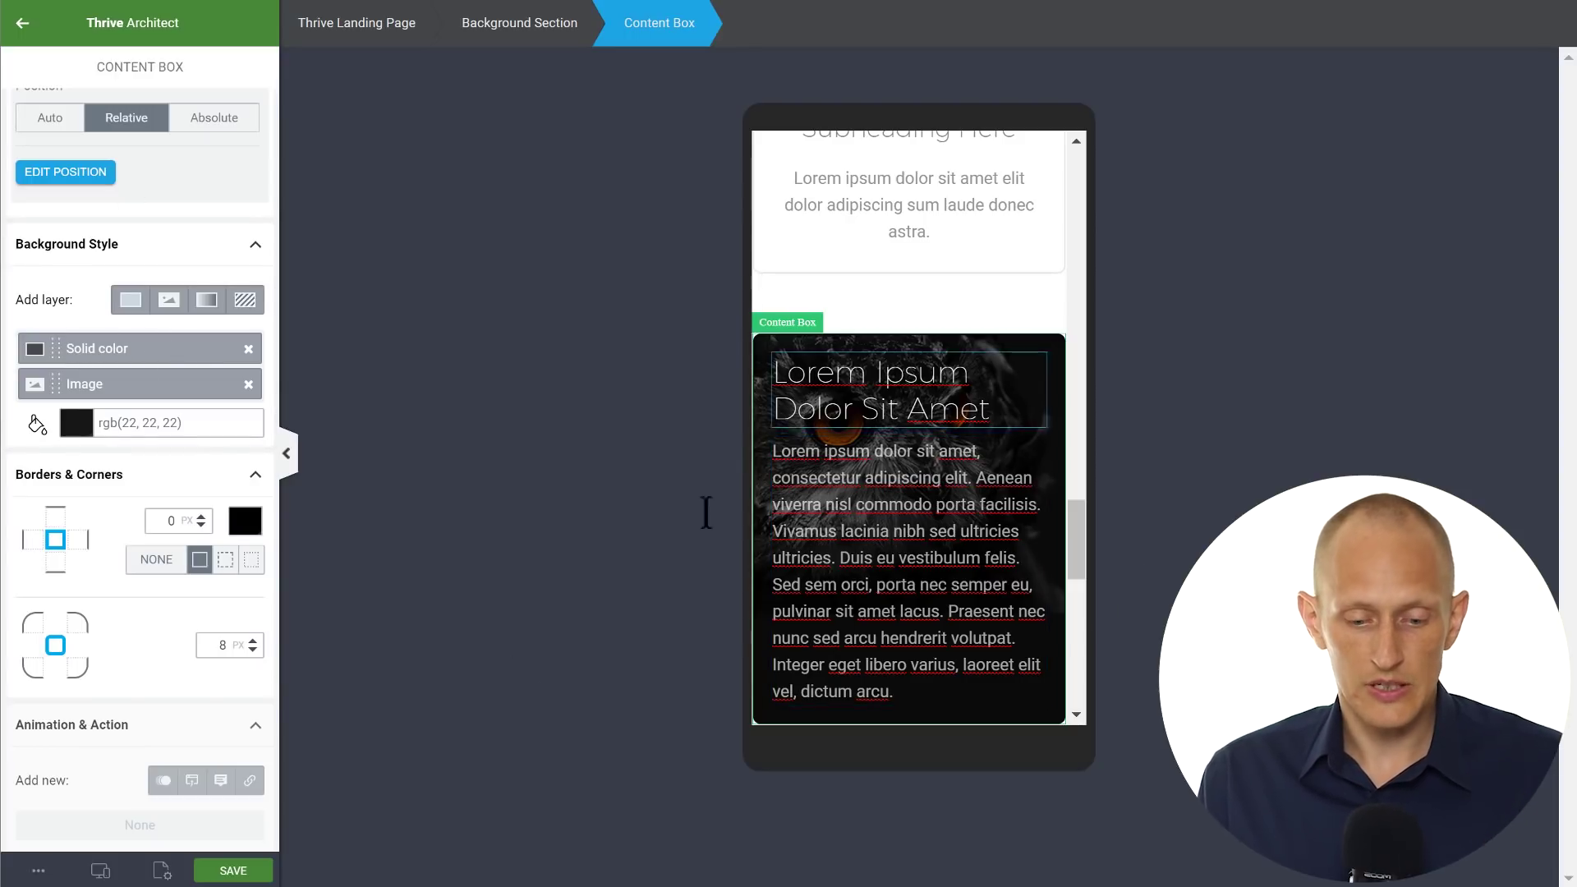
Step: Switch to the desktop view and check the owl content box and the sections above it
{"action": "left_click", "coordinate": [102, 869]}
{"action": "left_click", "coordinate": [75, 759]}
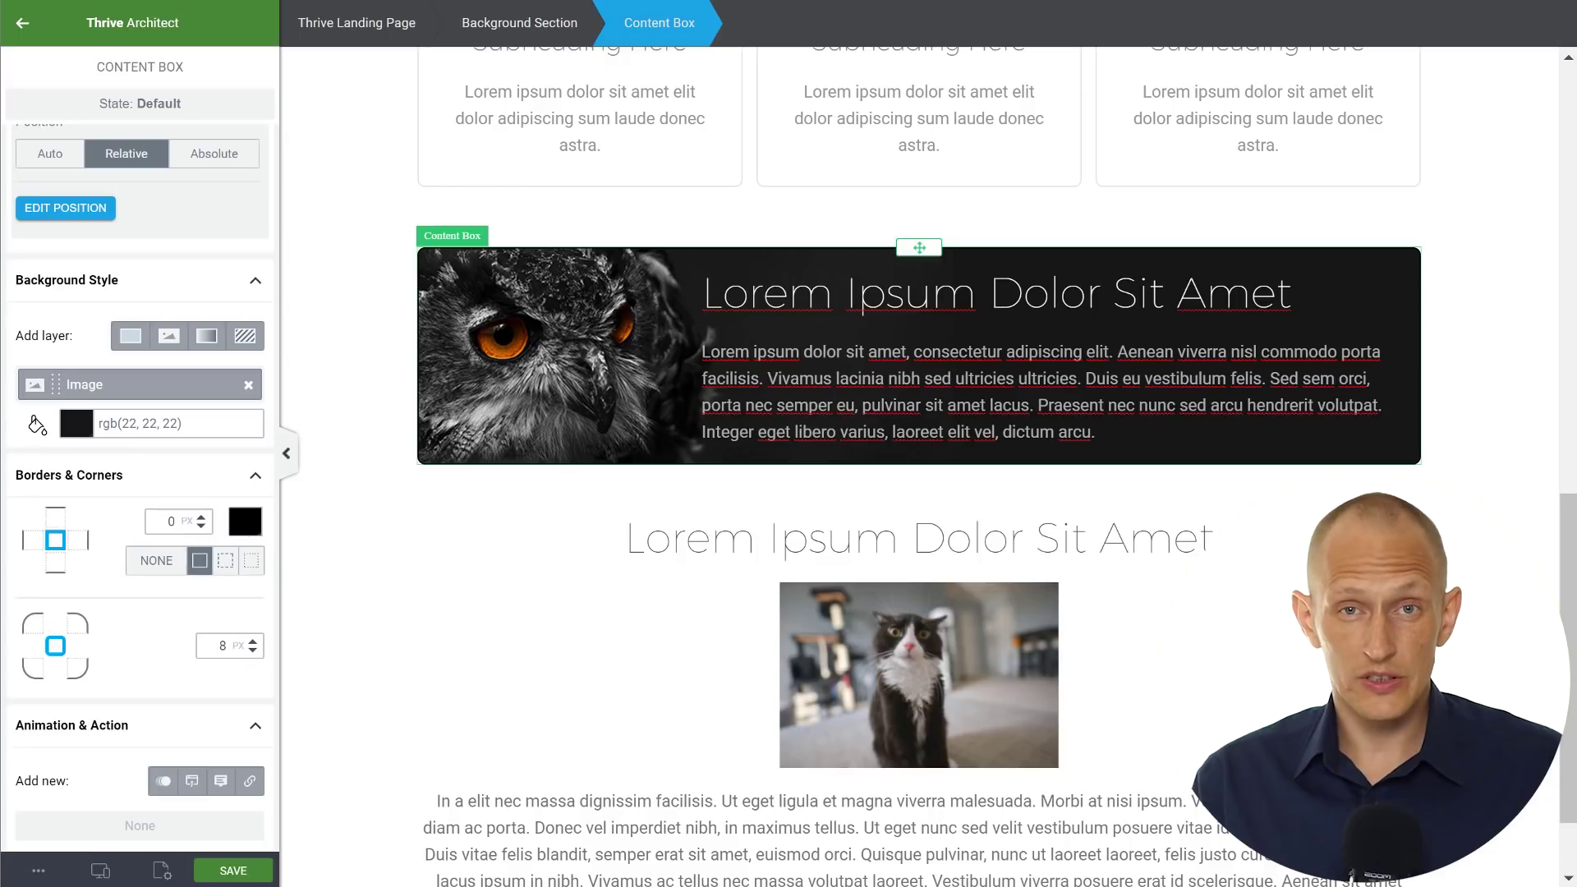
{"action": "scroll", "coordinate": [918, 466], "scroll_direction": "up", "scroll_amount": 4}
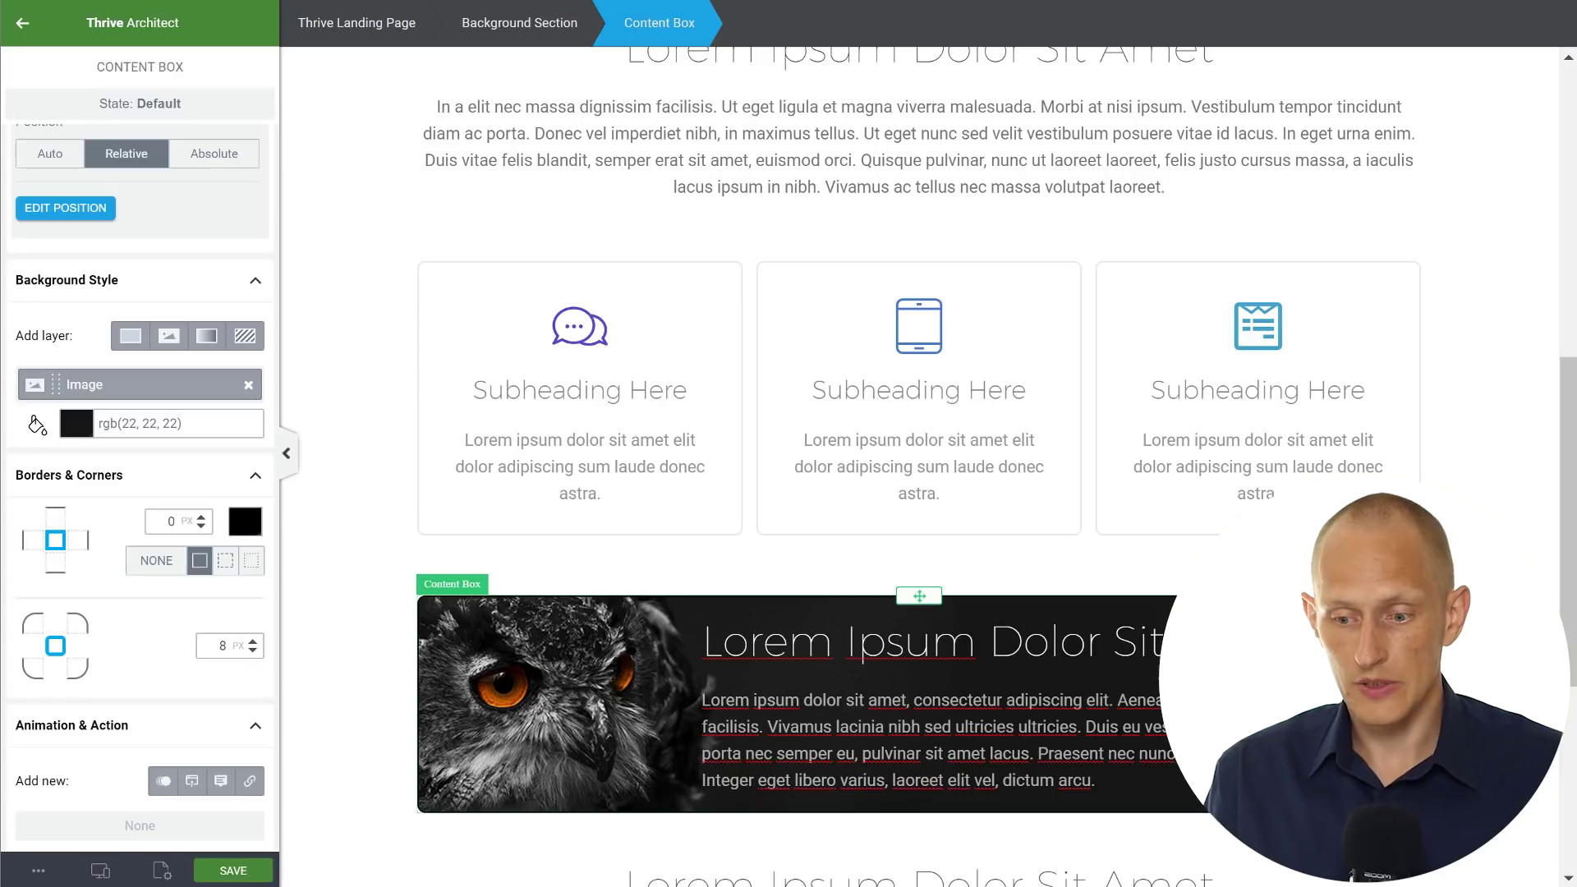
{"action": "scroll", "coordinate": [861, 273], "scroll_direction": "up", "scroll_amount": 3}
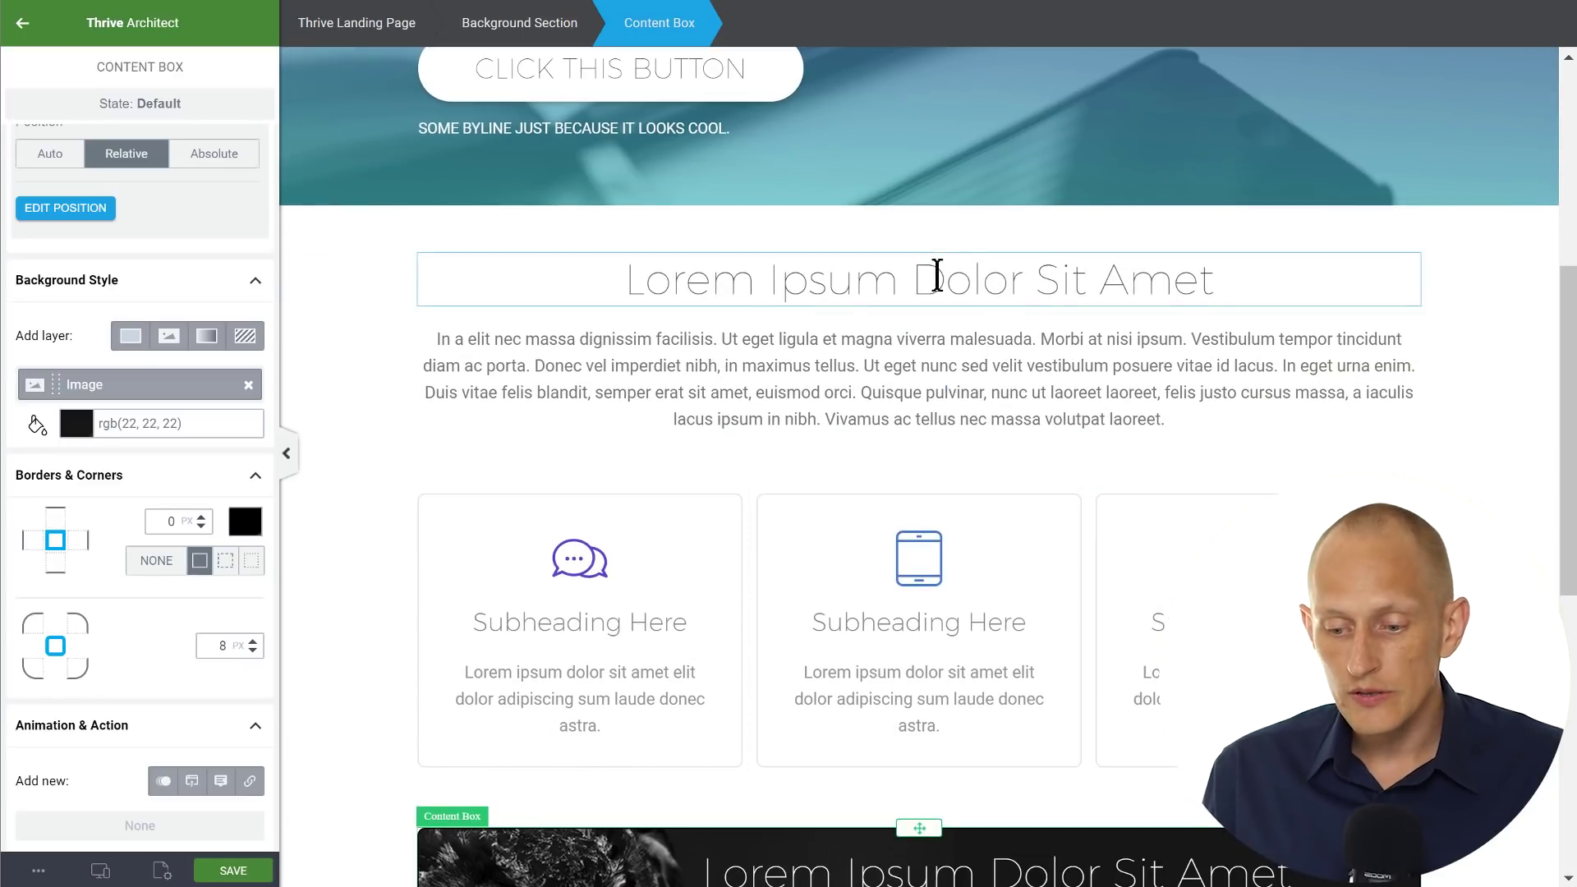
Step: Try moving the heading above the three subheading boxes below its paragraph, and put it back above
{"action": "left_click", "coordinate": [860, 273]}
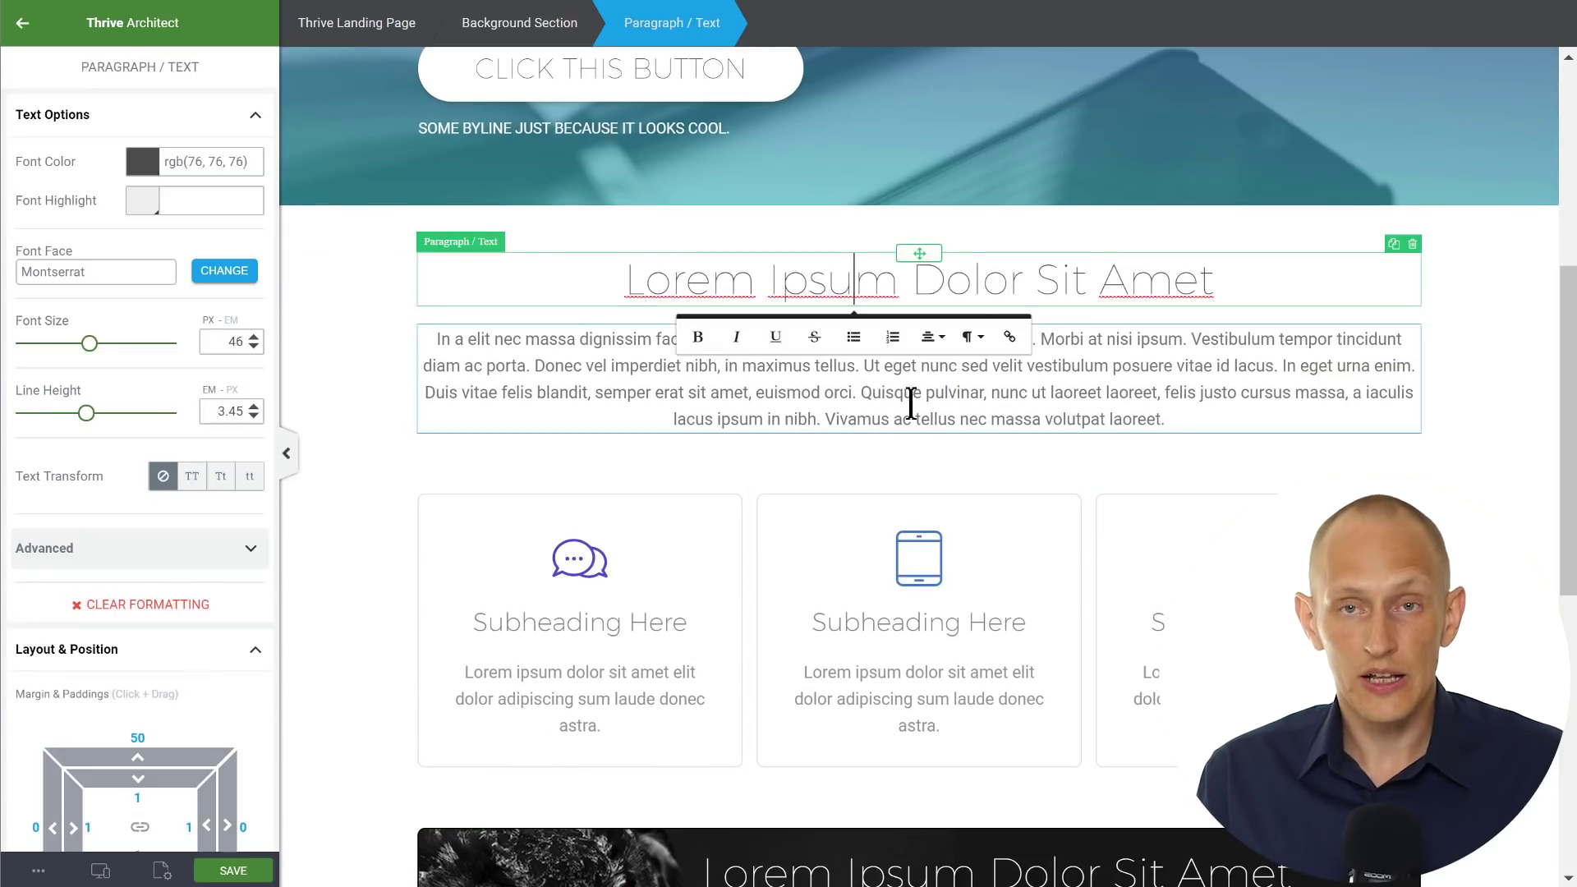
{"action": "left_click_drag", "start_coordinate": [919, 257], "coordinate": [931, 415]}
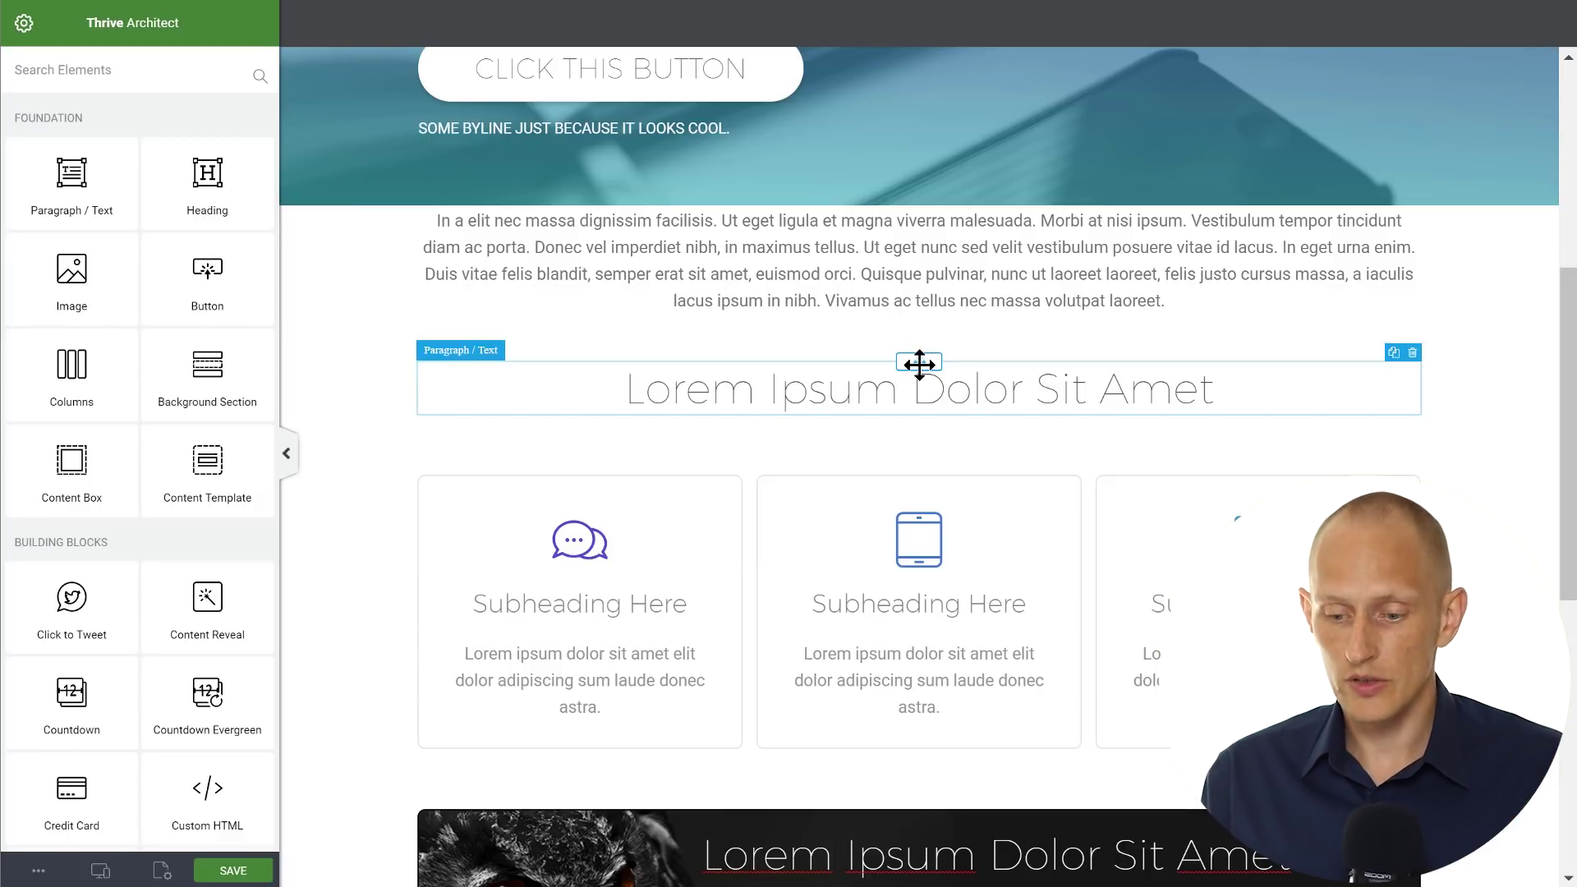
{"action": "left_click_drag", "start_coordinate": [919, 364], "coordinate": [1103, 277]}
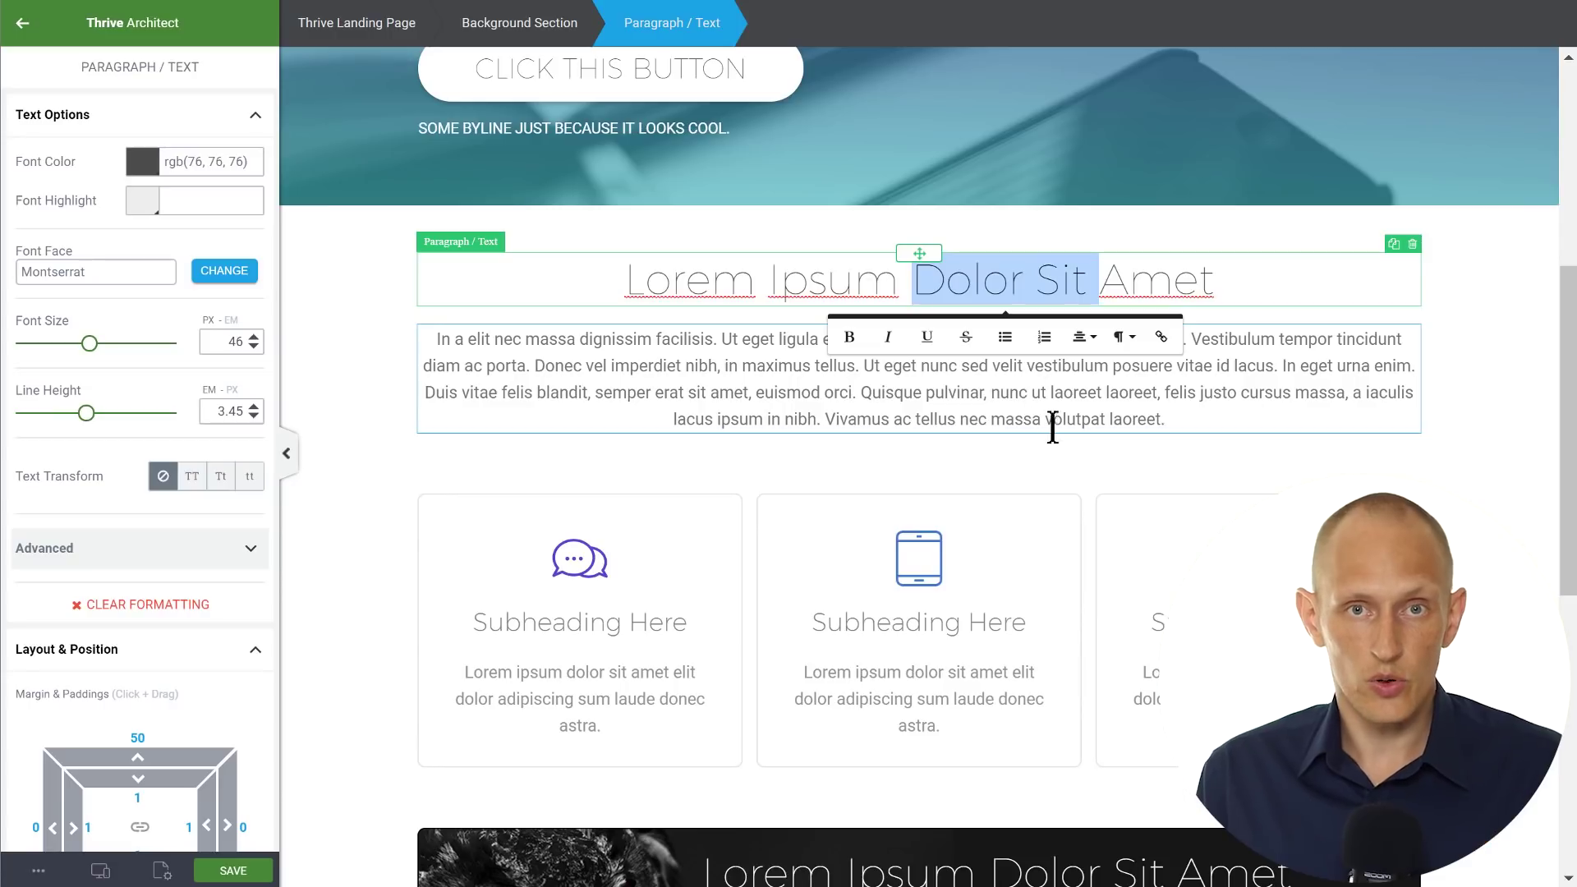
{"action": "left_click", "coordinate": [937, 418]}
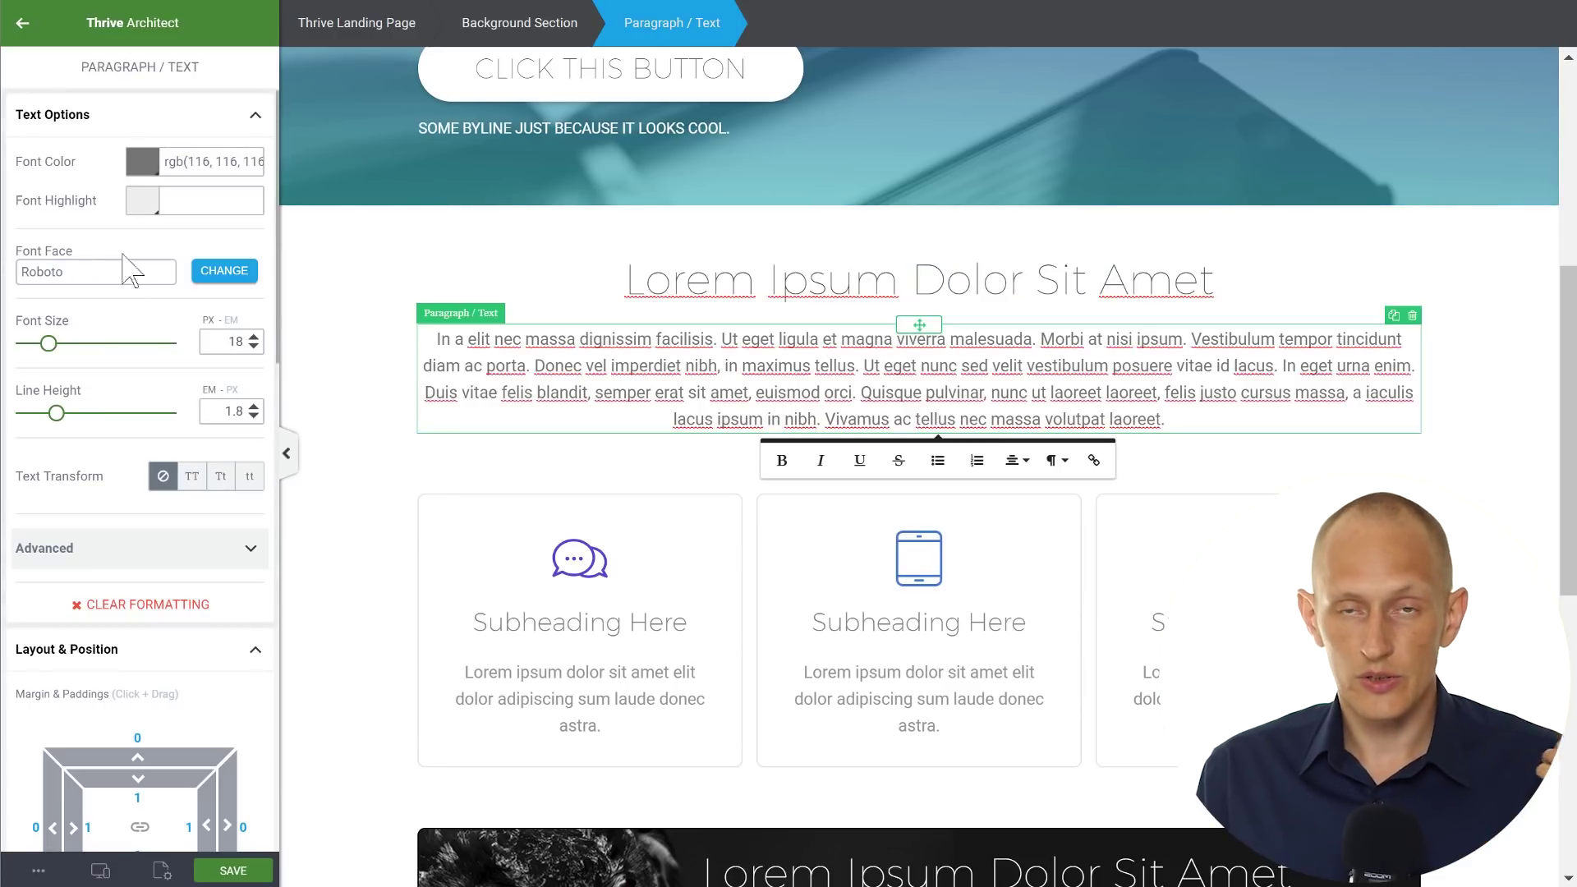
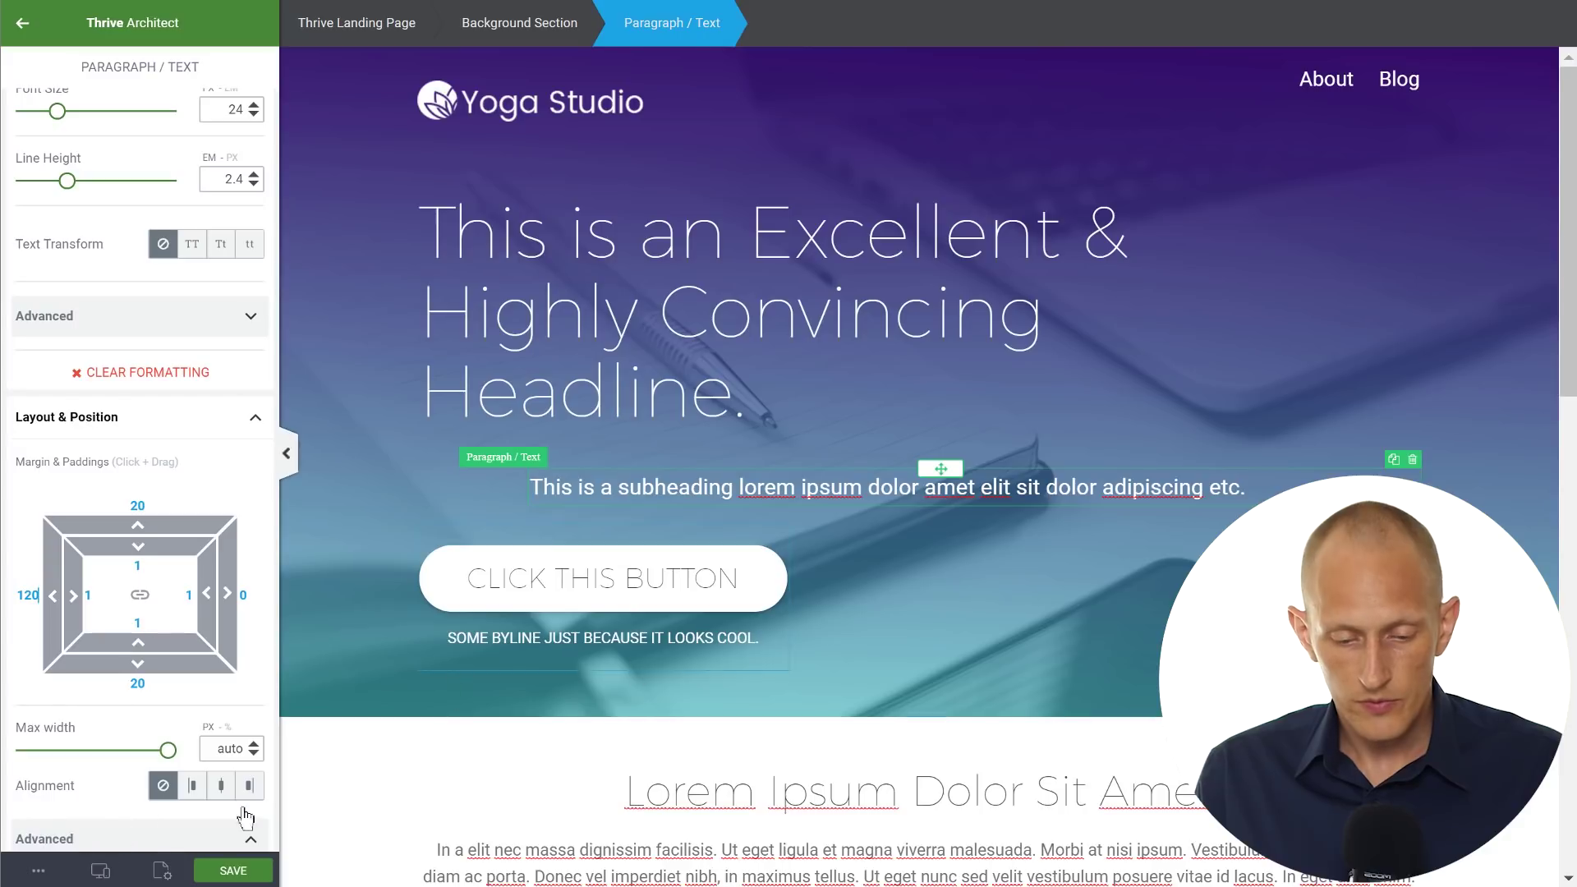
Step: Preview the indented subheading in the header section at tablet width, and return to the desktop view
{"action": "left_click", "coordinate": [97, 872]}
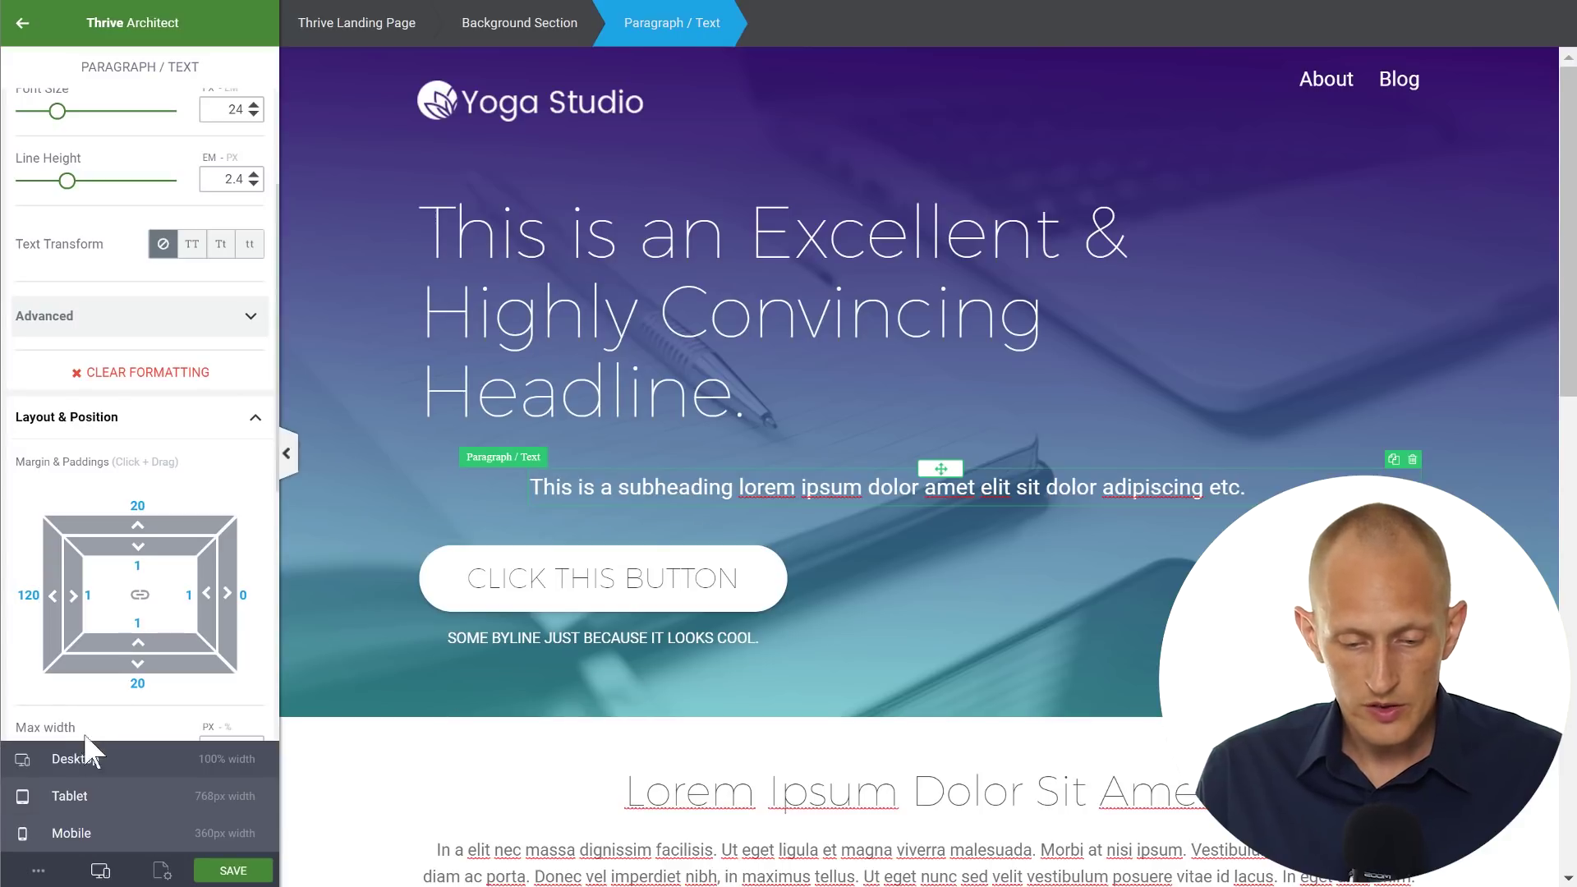
{"action": "left_click", "coordinate": [82, 794]}
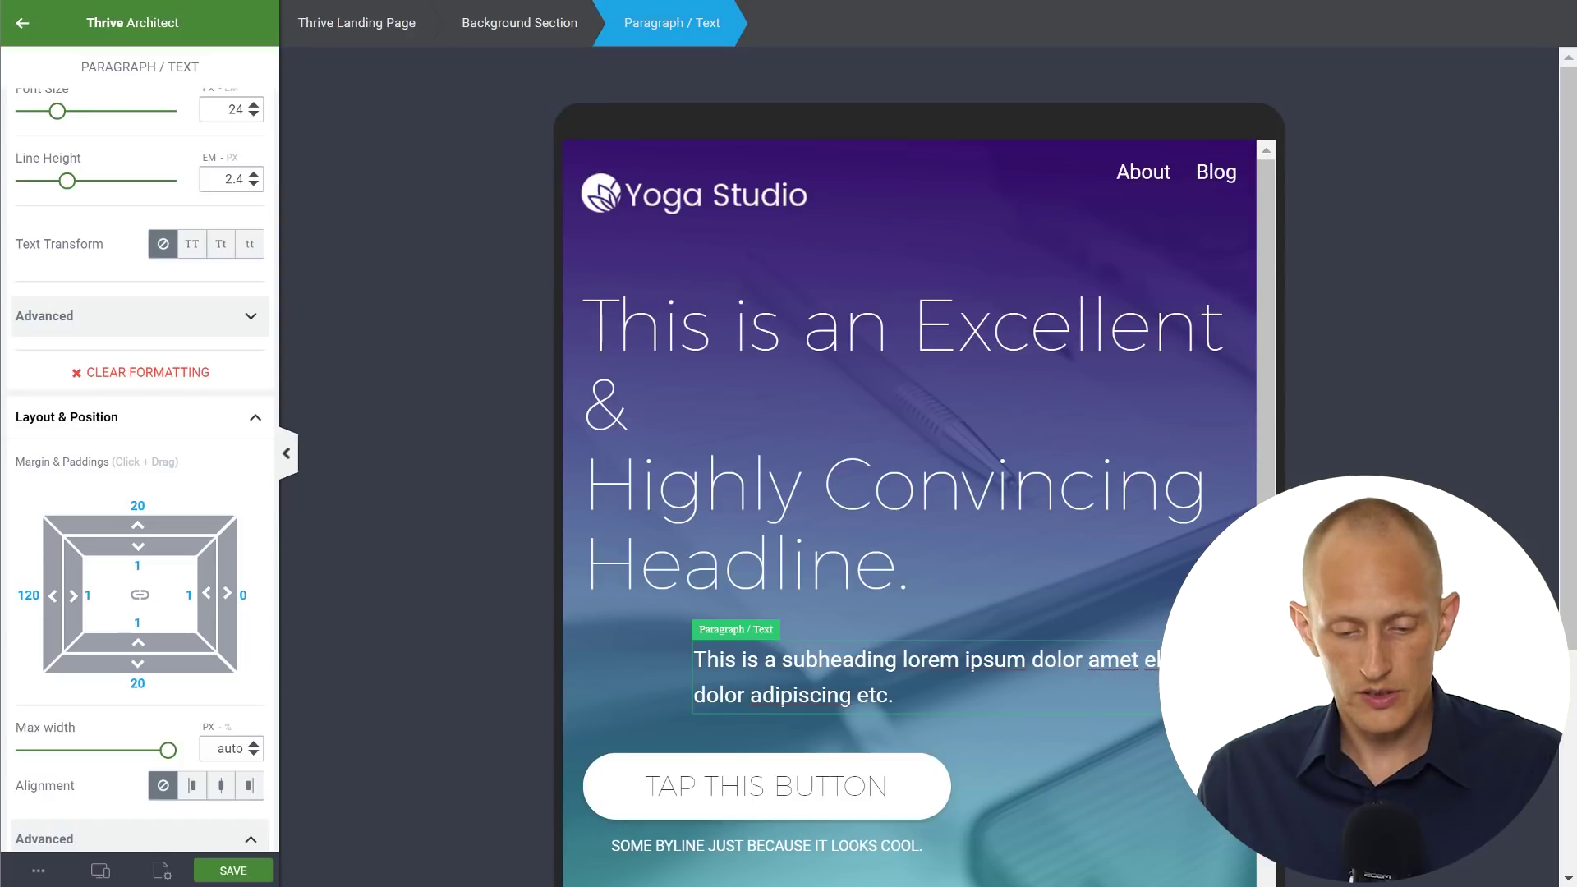
{"action": "left_click", "coordinate": [100, 868]}
{"action": "left_click", "coordinate": [86, 752]}
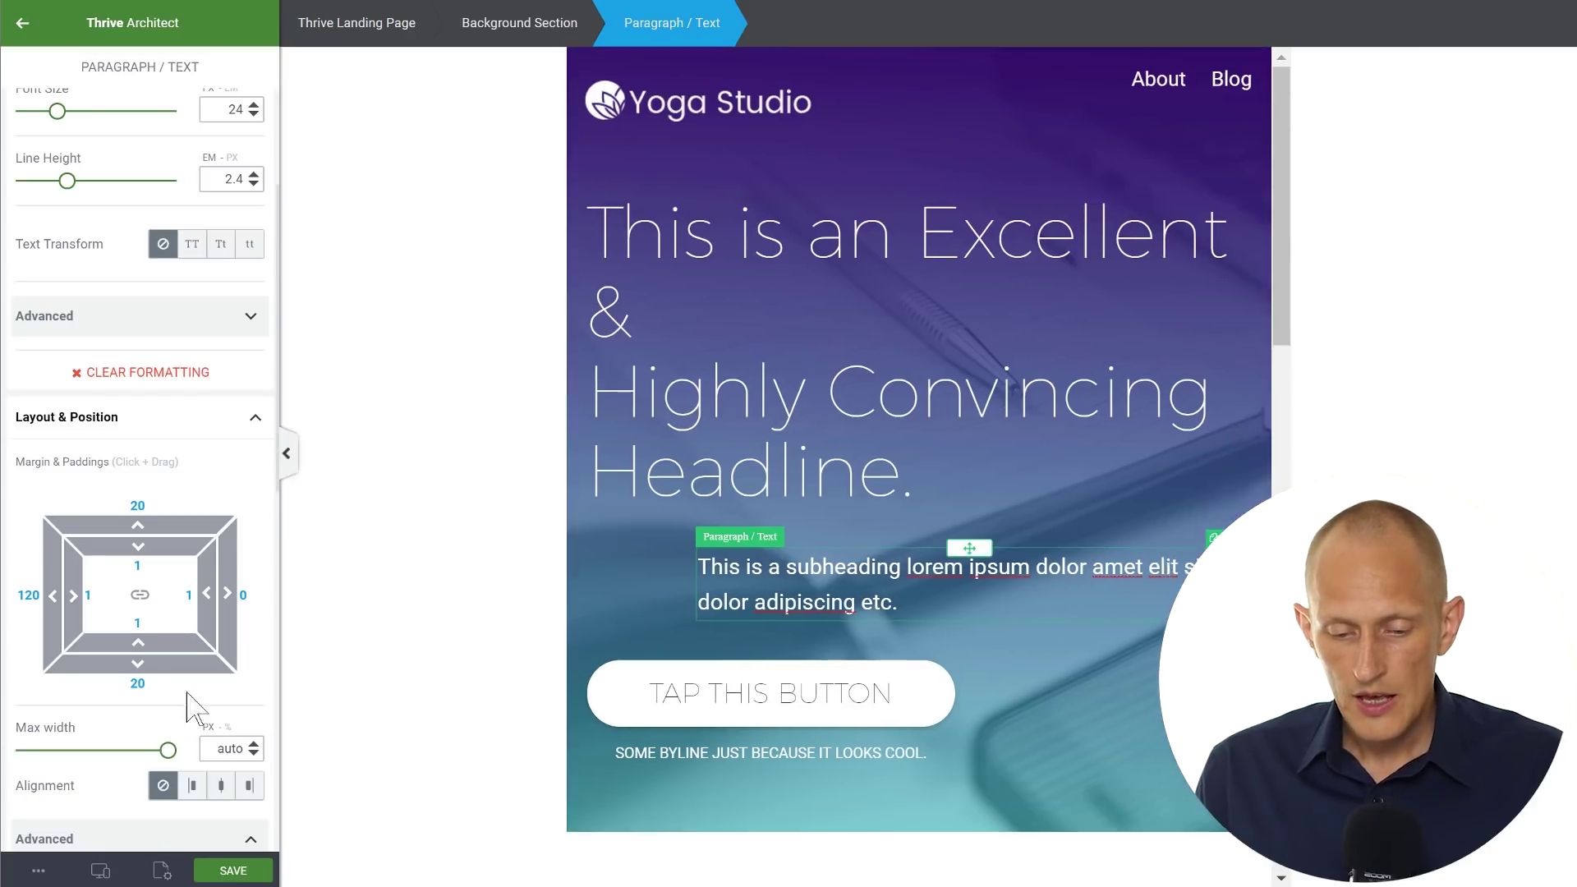
Step: Set the header subheading's left margin to 0 and center its text
{"action": "left_click", "coordinate": [39, 598]}
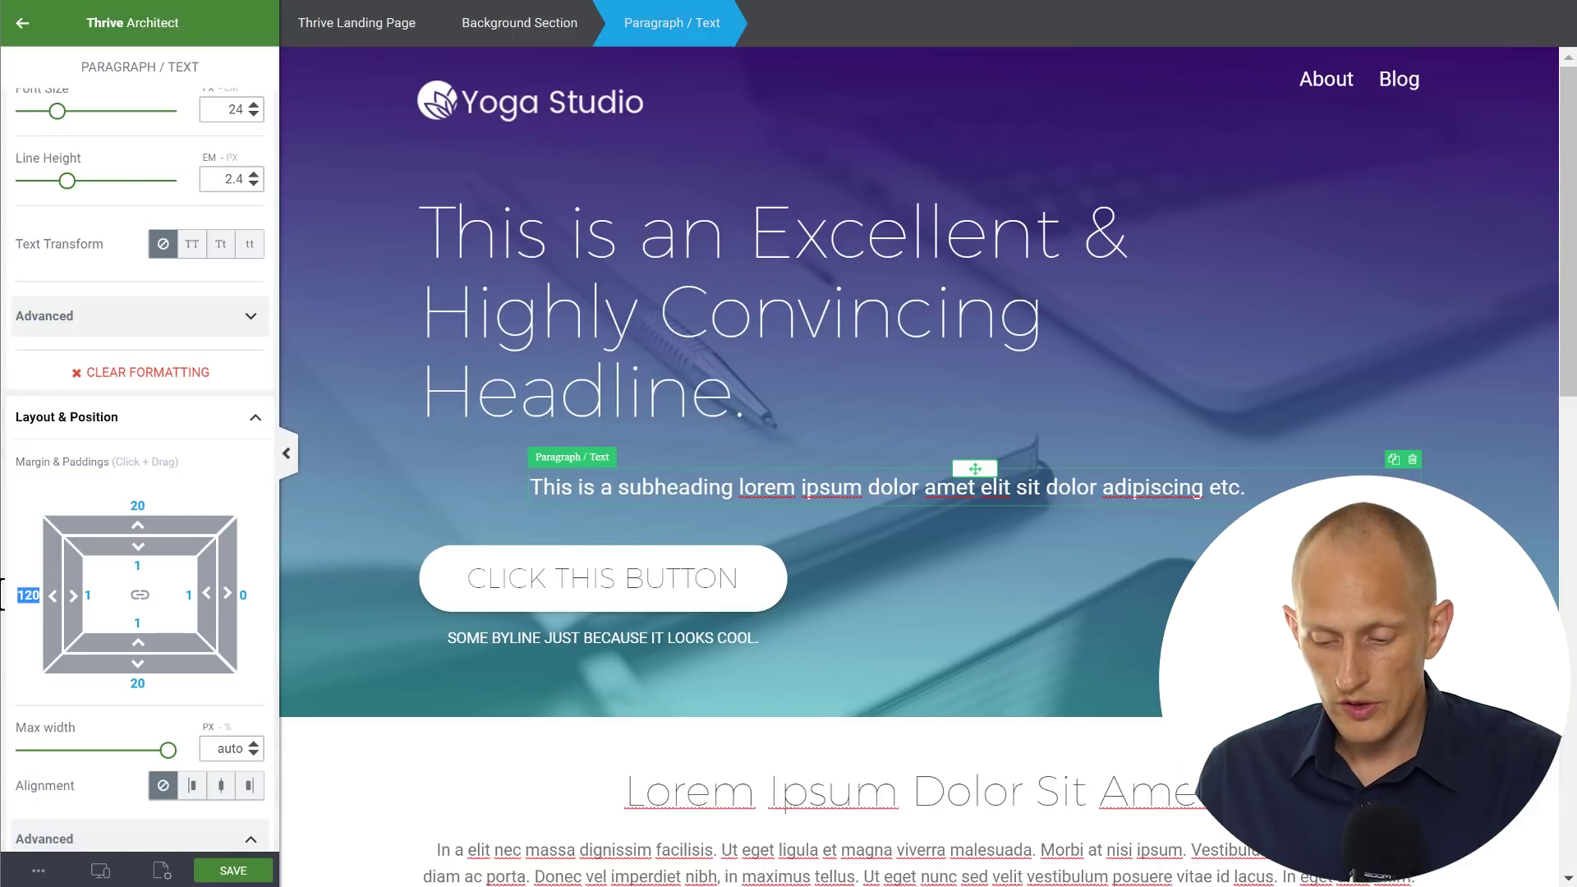
{"action": "type", "text": "0"}
{"action": "left_click", "coordinate": [901, 493]}
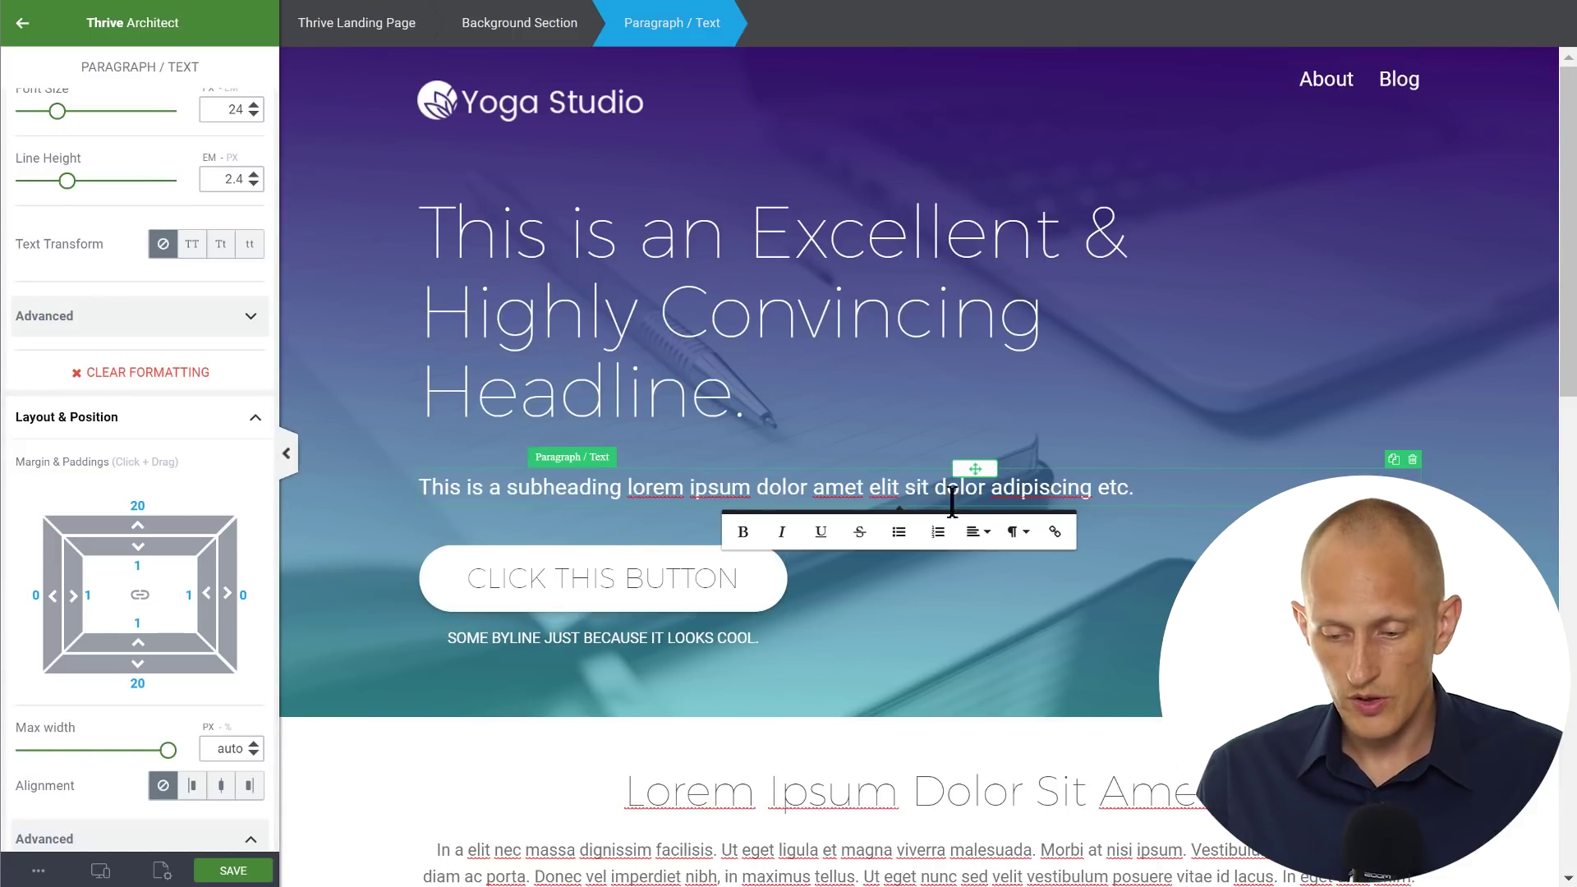
{"action": "left_click", "coordinate": [977, 532]}
{"action": "left_click", "coordinate": [986, 590]}
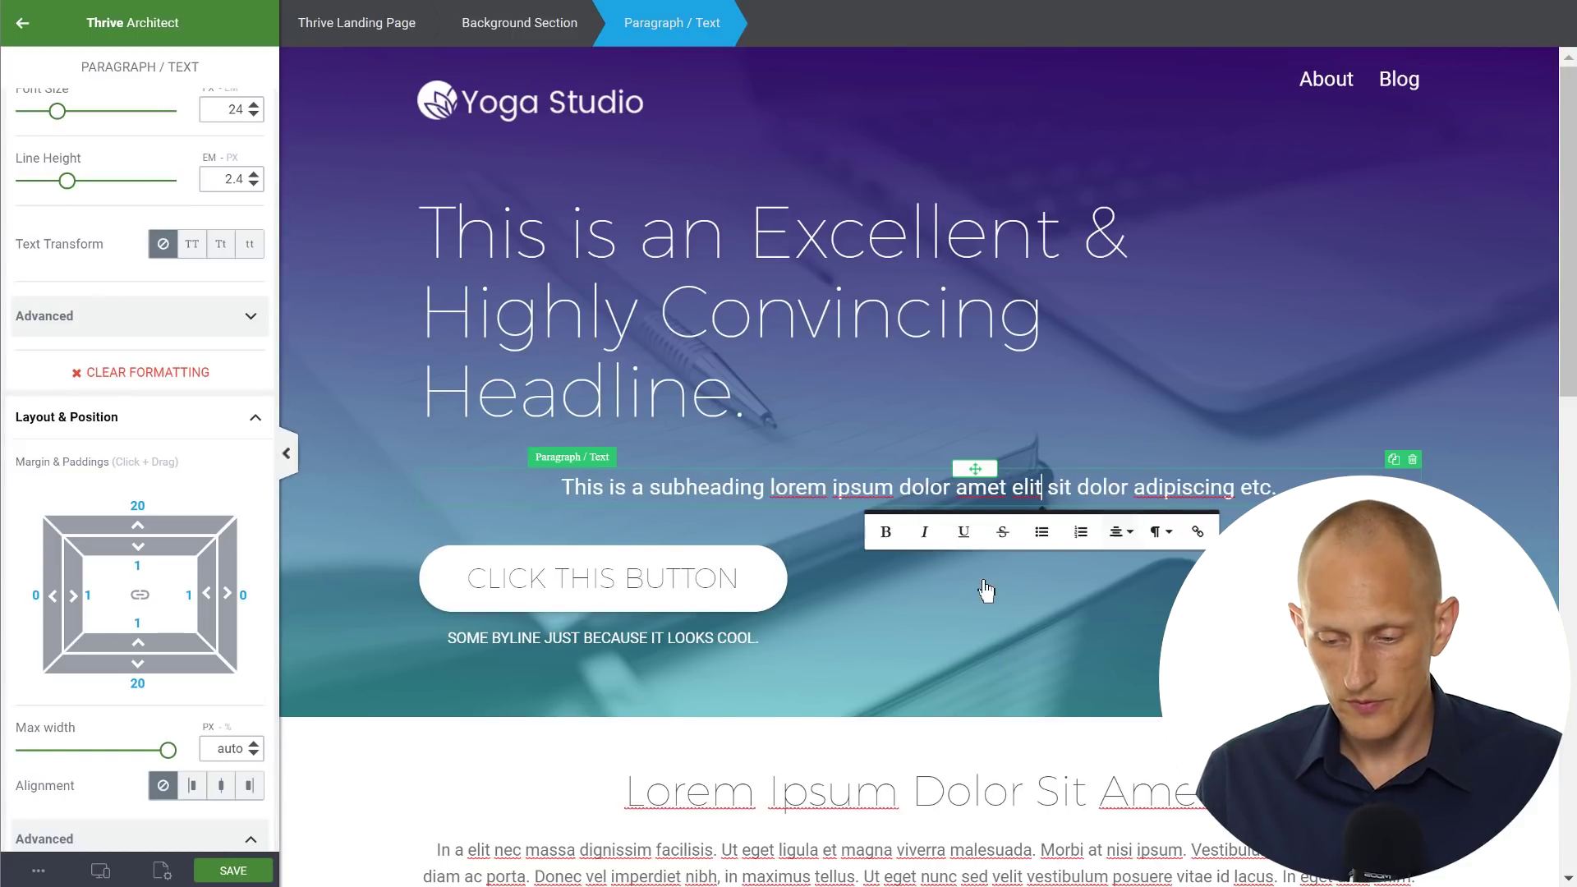
Step: Examine where the manual line breaks sit in the header's main headline
{"action": "left_click", "coordinate": [830, 468]}
{"action": "left_click", "coordinate": [614, 248]}
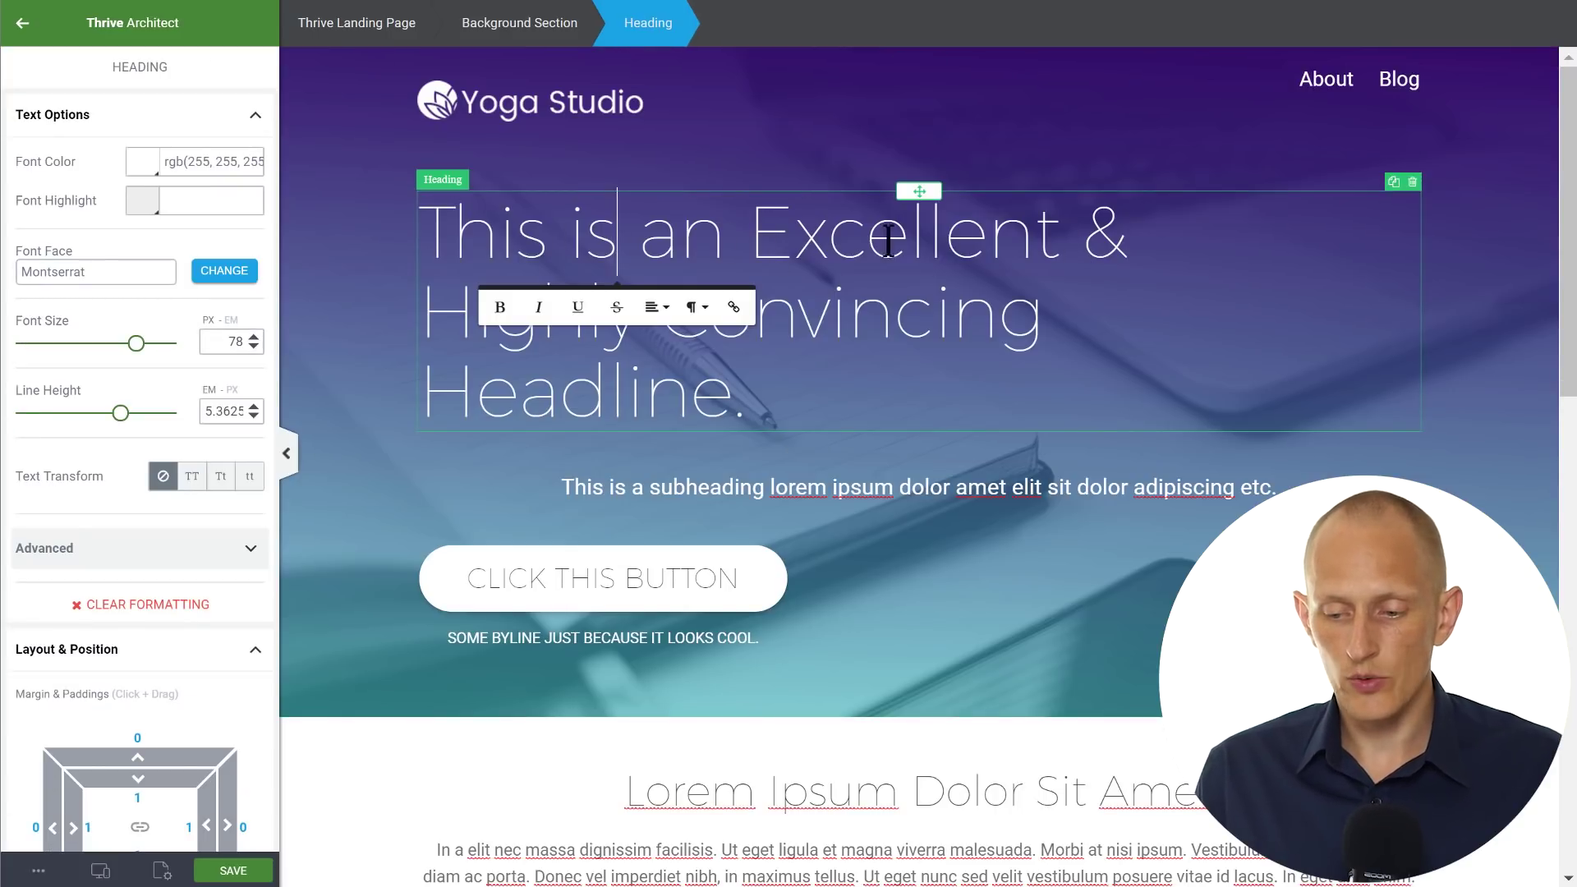
{"action": "key", "text": "End"}
{"action": "key", "text": "Delete"}
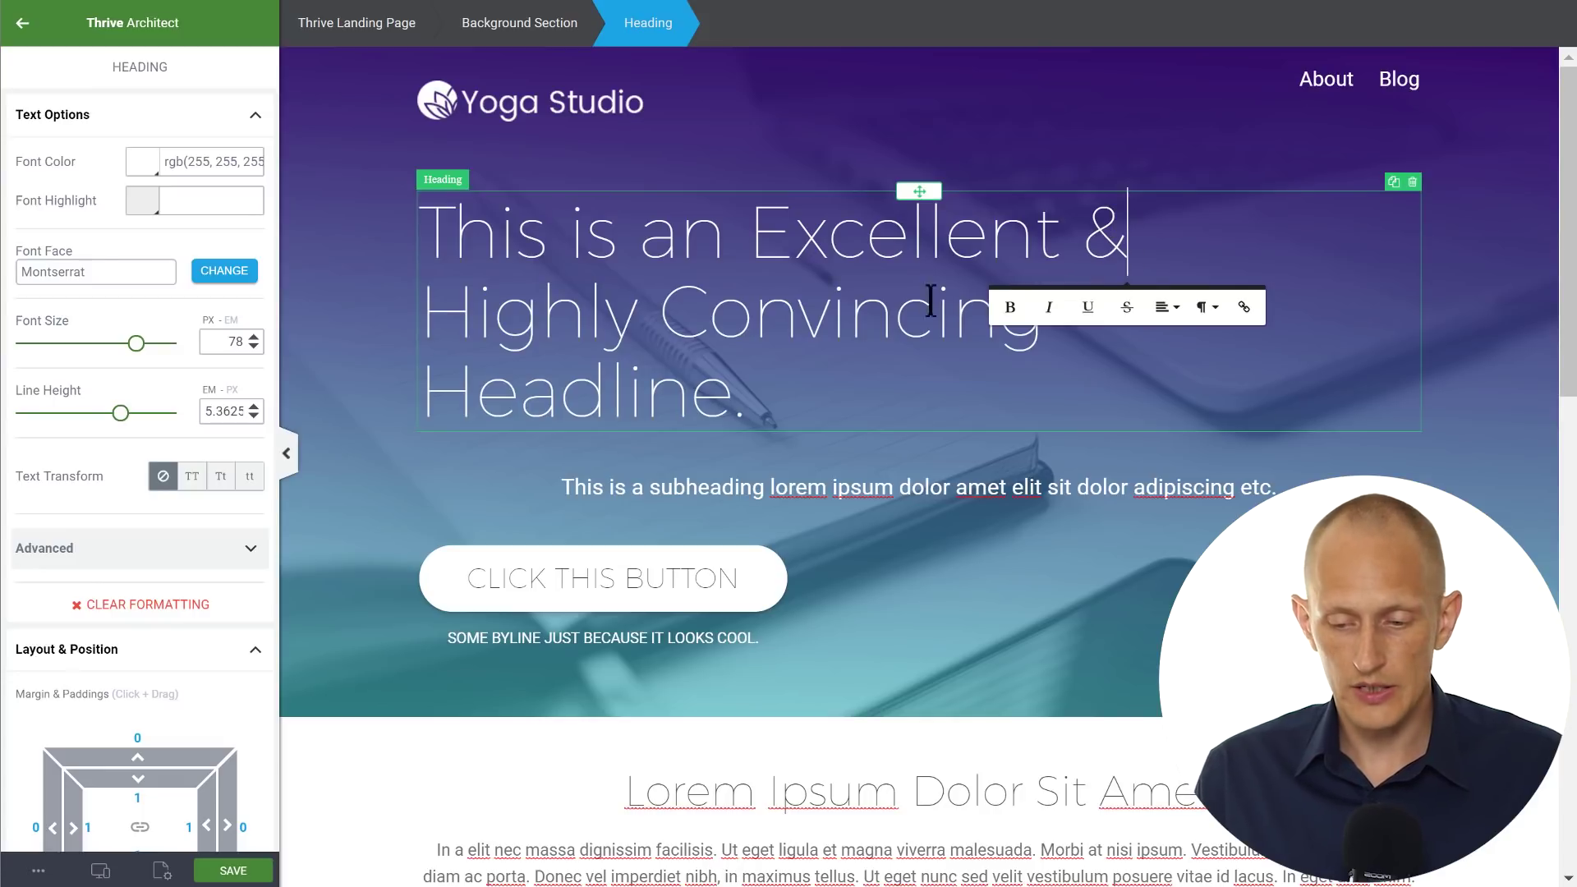
{"action": "left_click", "coordinate": [847, 333]}
{"action": "key", "text": "End"}
{"action": "left_click", "coordinate": [526, 402]}
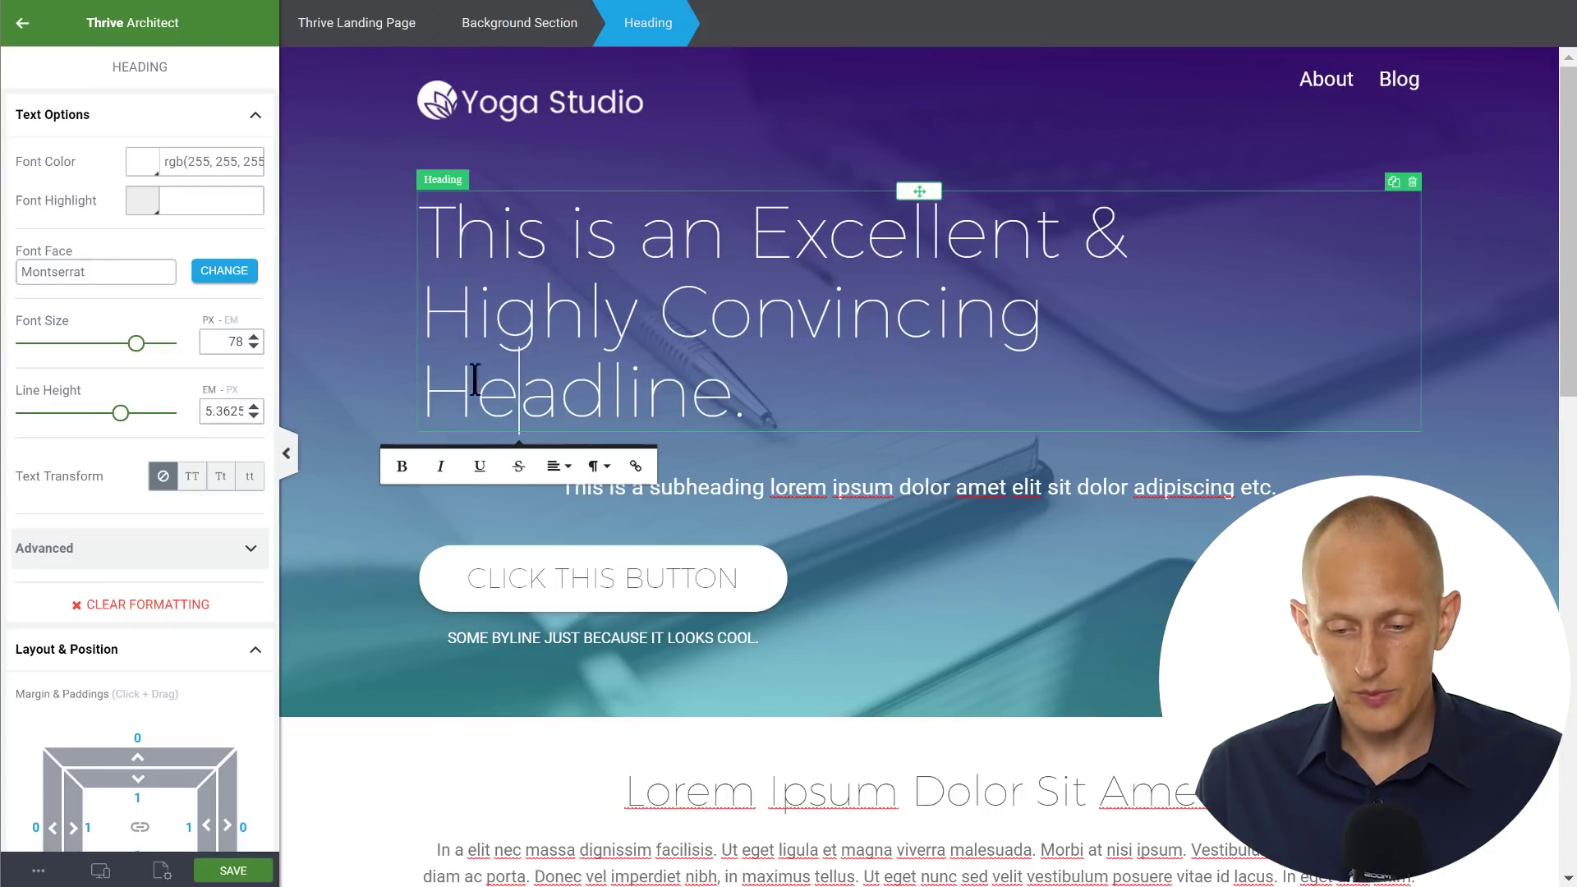
{"action": "left_click", "coordinate": [1163, 248]}
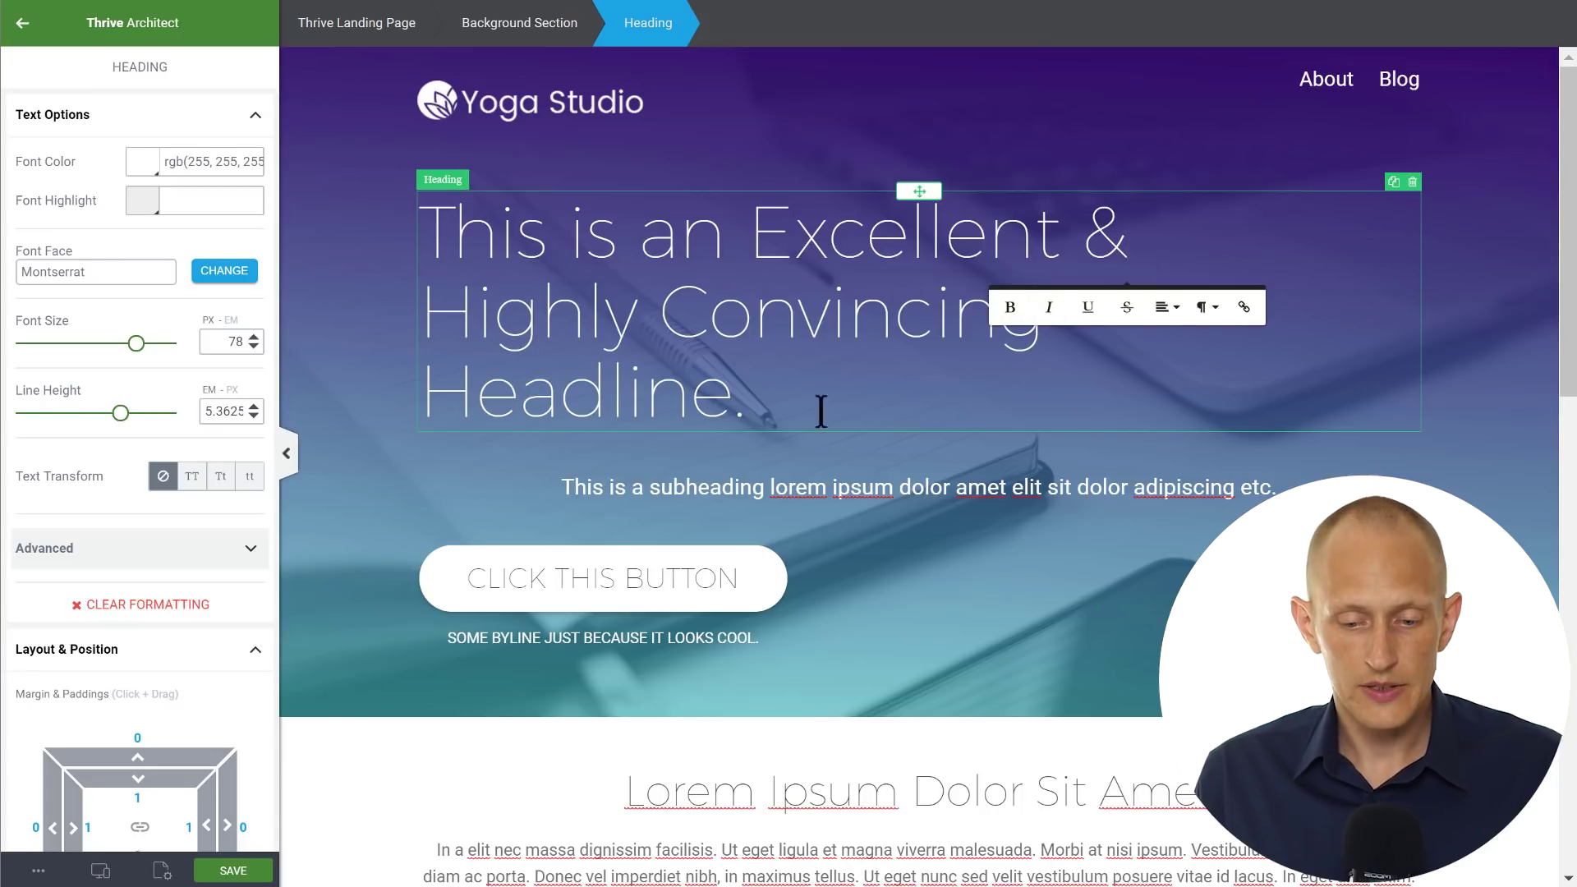
Step: Preview how the headline's line breaks behave at tablet width, and return to the desktop view
{"action": "left_click", "coordinate": [100, 870]}
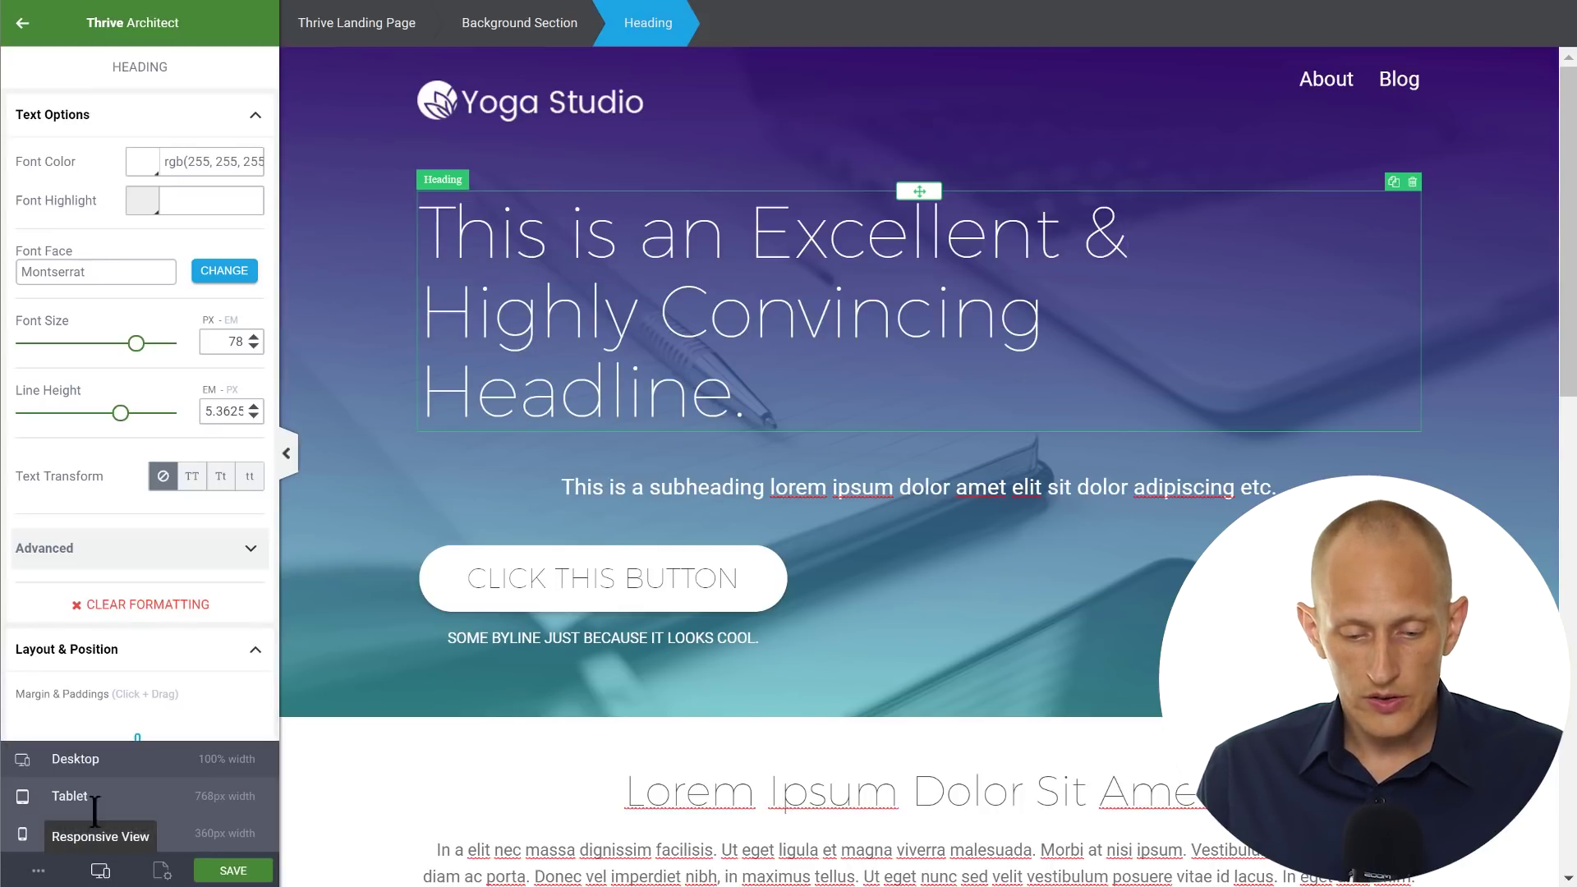
{"action": "left_click", "coordinate": [87, 796]}
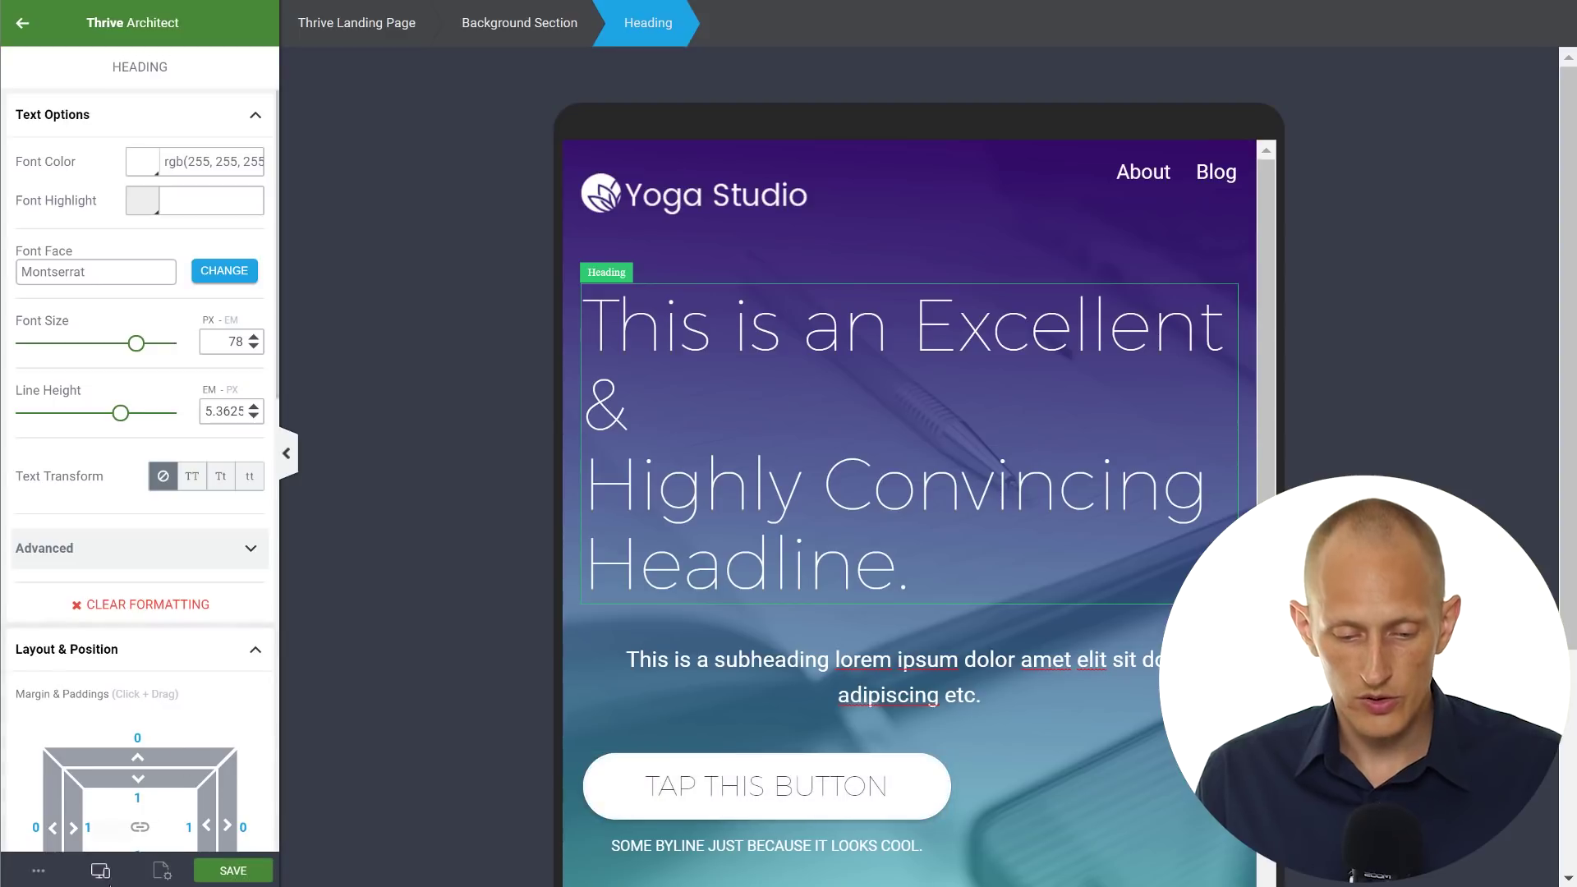
{"action": "left_click", "coordinate": [102, 872]}
{"action": "left_click", "coordinate": [90, 754]}
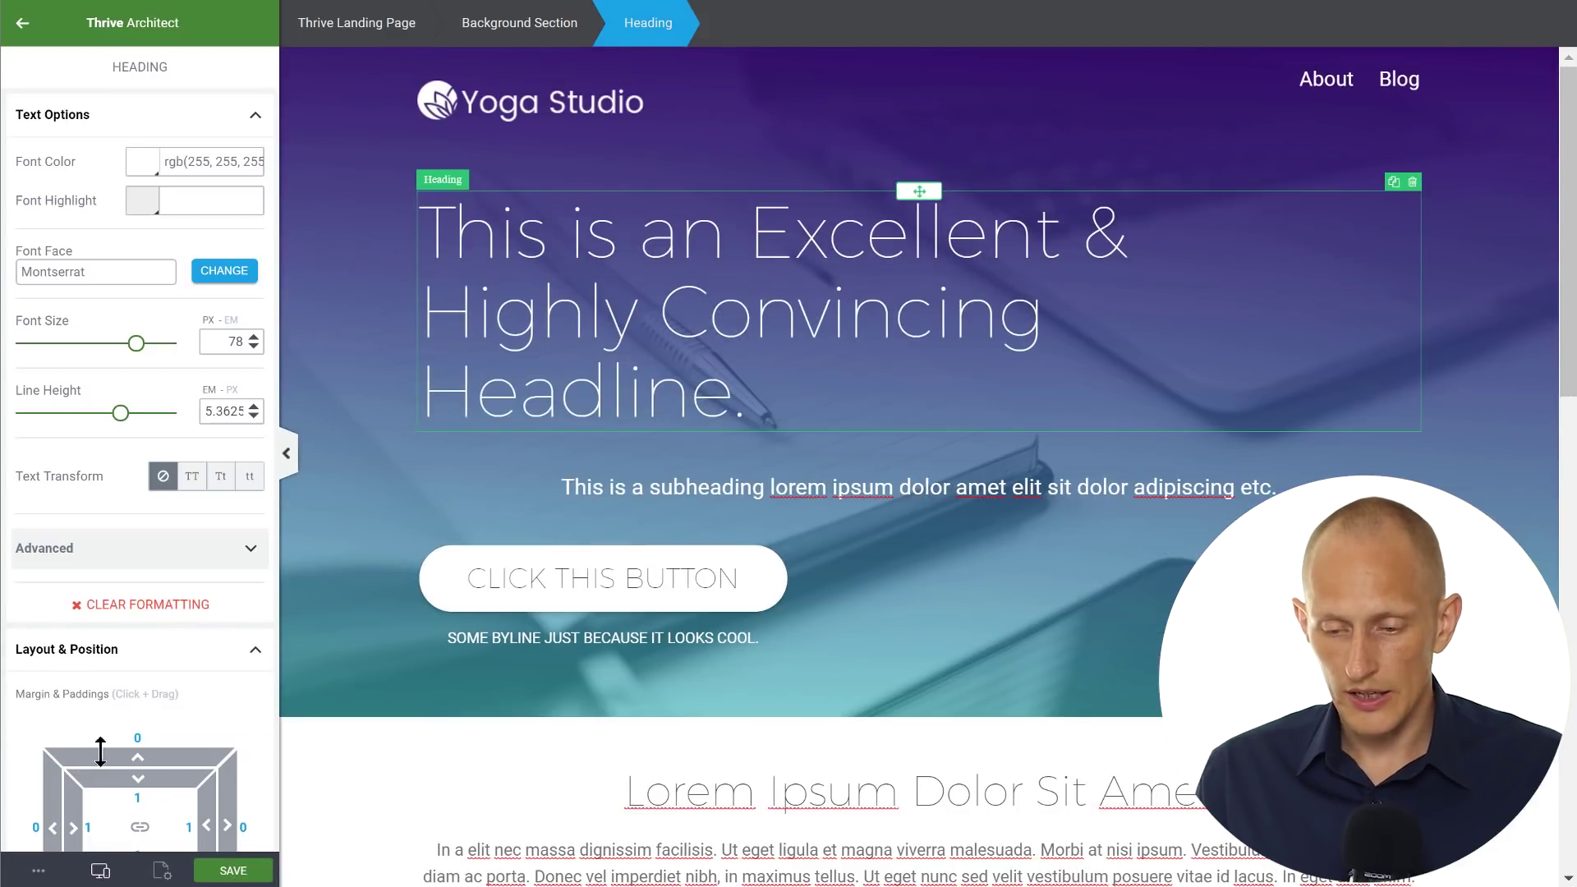
Step: Remove the manual line breaks after "&" and "Convincing" in the headline
{"action": "left_click", "coordinate": [1111, 257]}
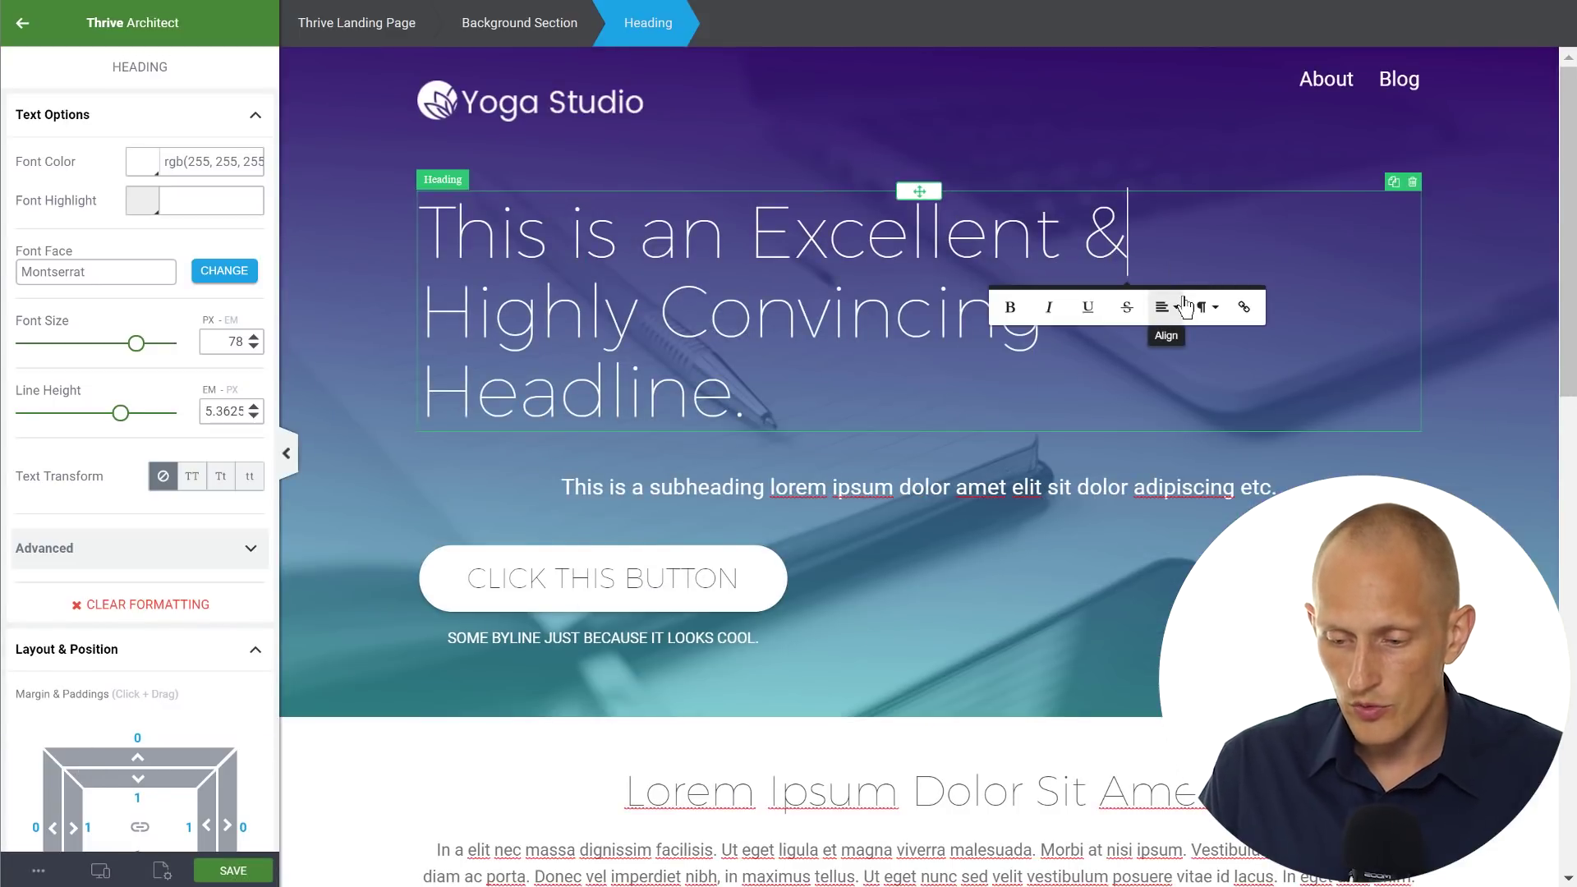
{"action": "key", "text": "Delete"}
{"action": "left_click", "coordinate": [895, 311]}
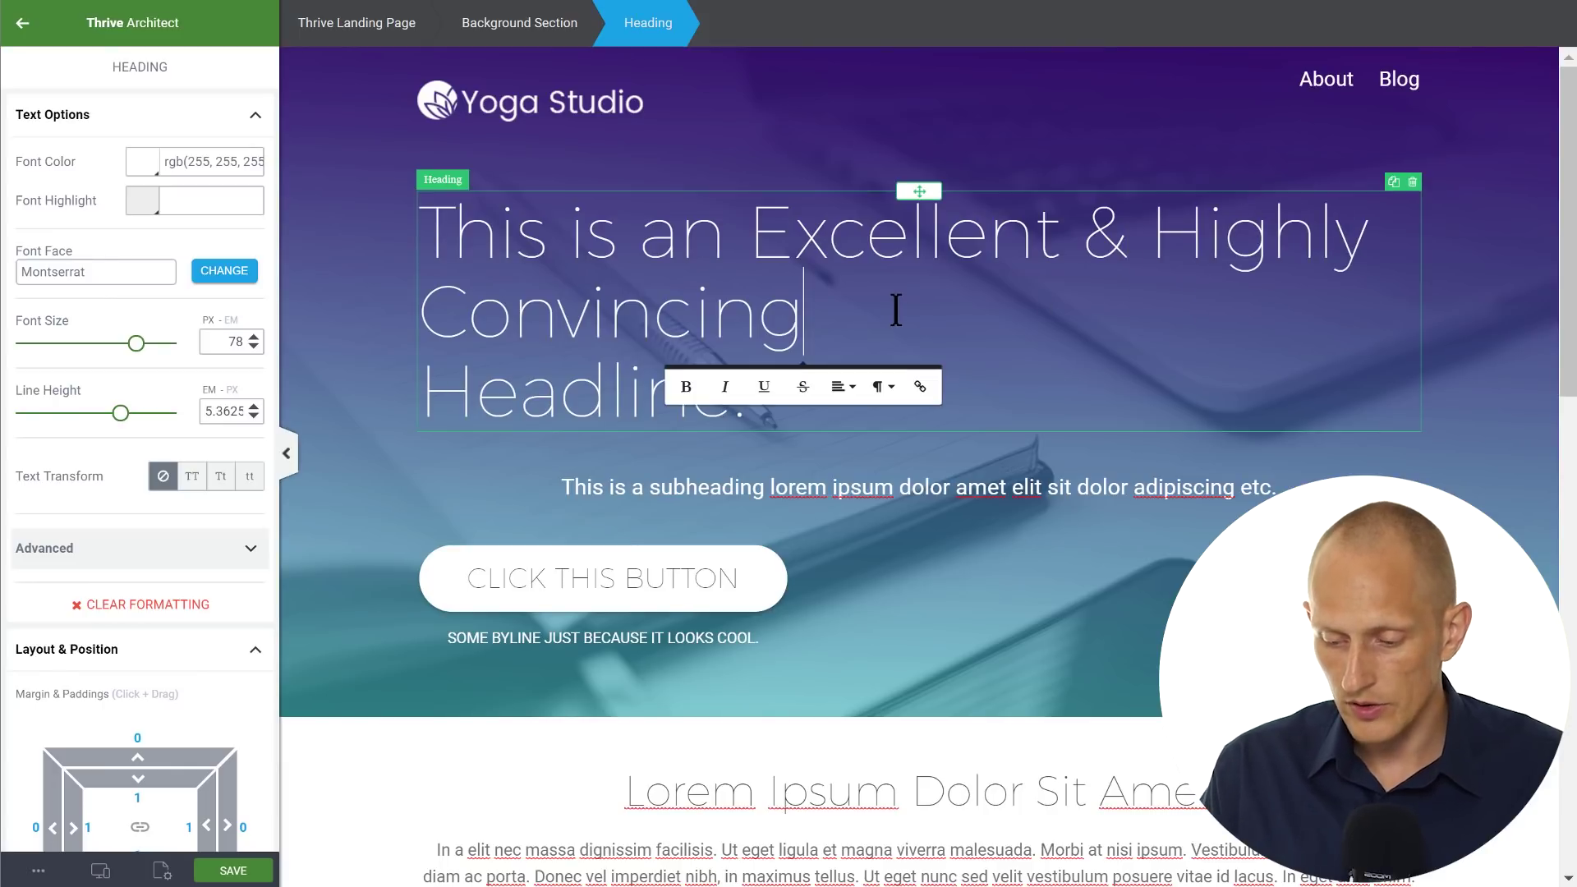
{"action": "key", "text": "Delete"}
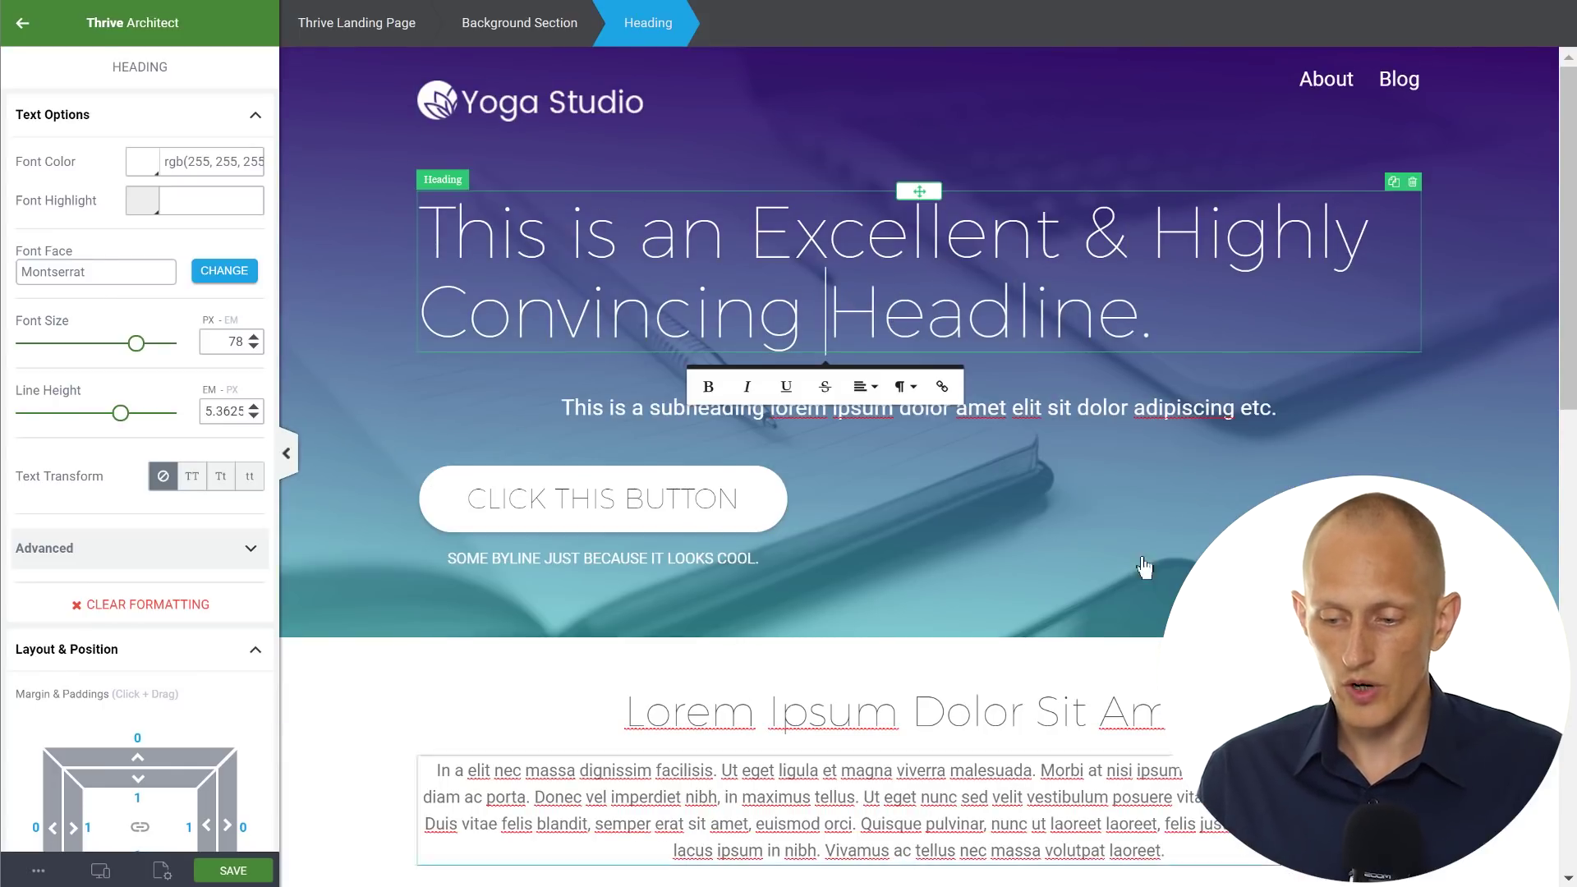
{"action": "left_click", "coordinate": [1160, 301]}
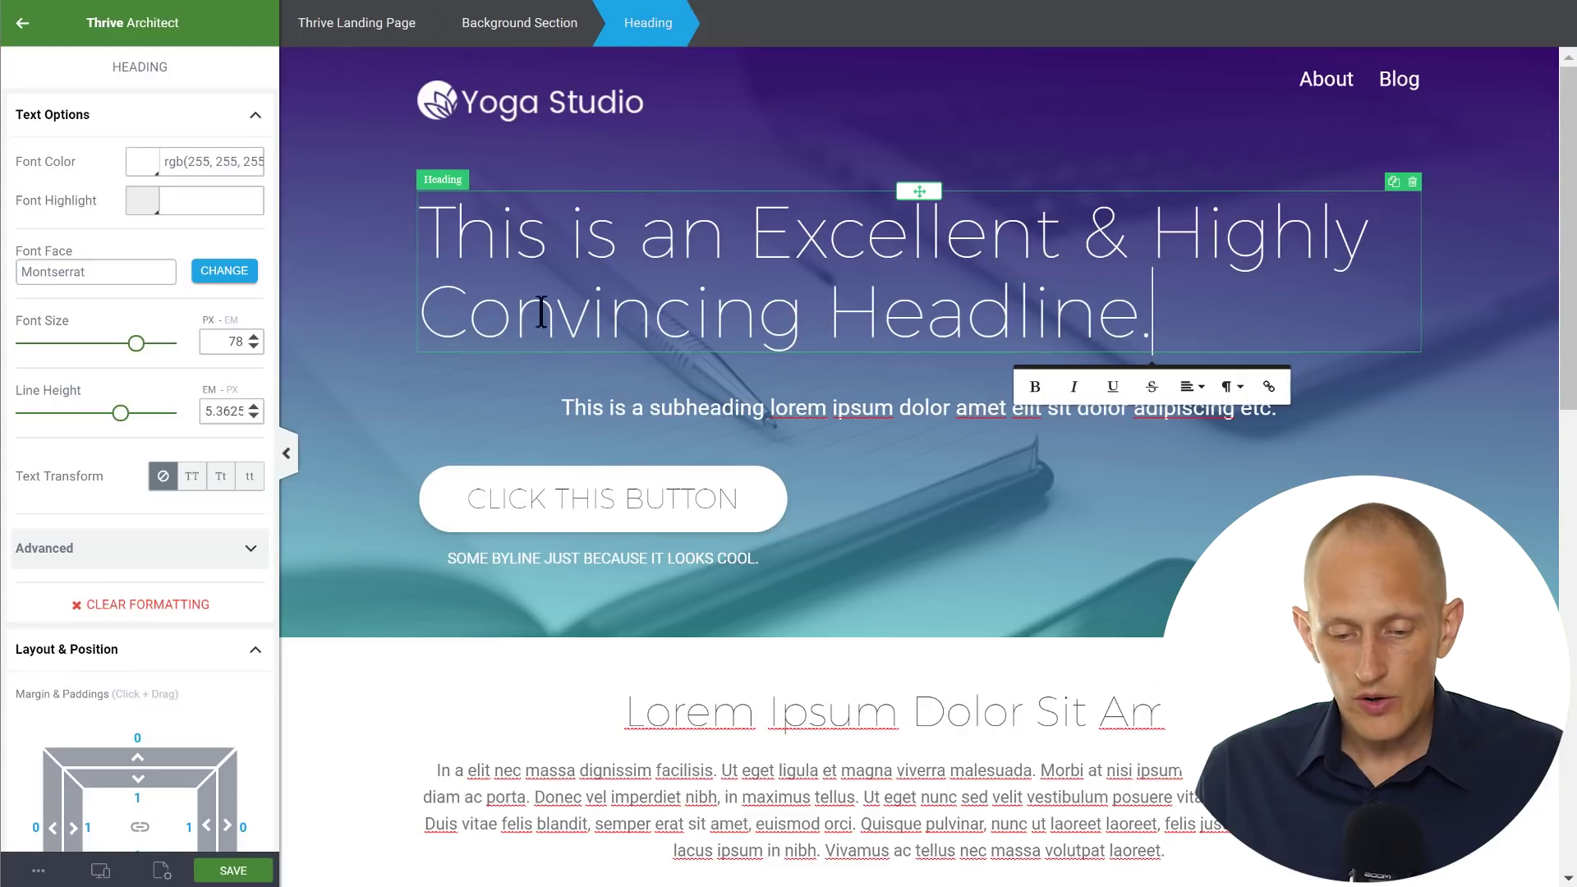
Step: Try narrowing the headline text with a right padding of 145 px
{"action": "scroll", "coordinate": [235, 595], "scroll_direction": "down", "scroll_amount": 3}
{"action": "left_click", "coordinate": [160, 585]}
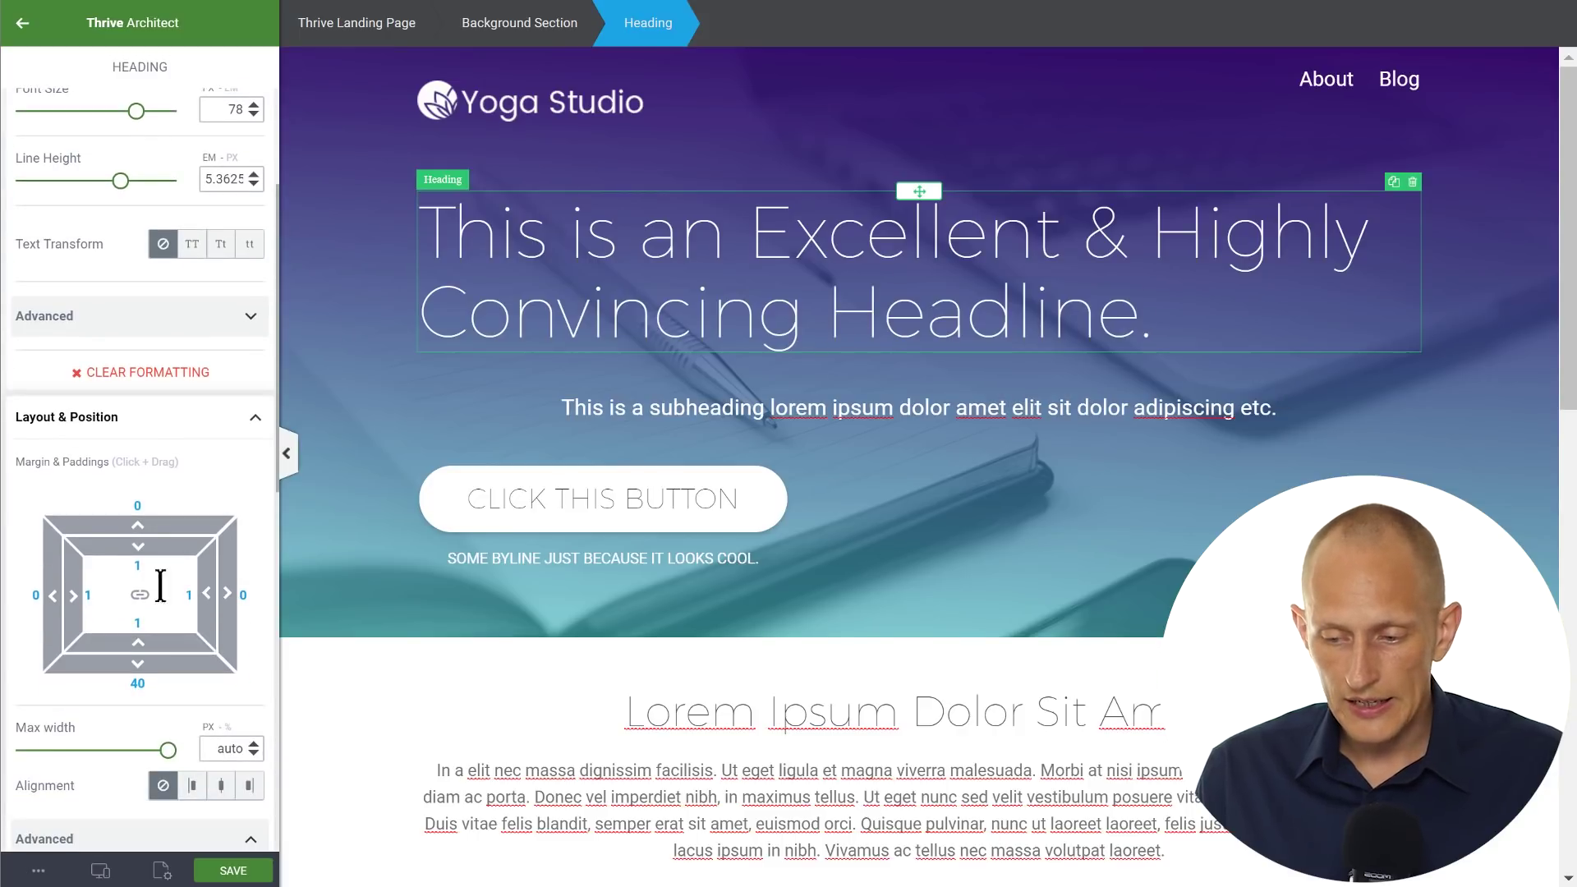
{"action": "left_click_drag", "start_coordinate": [86, 568], "coordinate": [83, 568]}
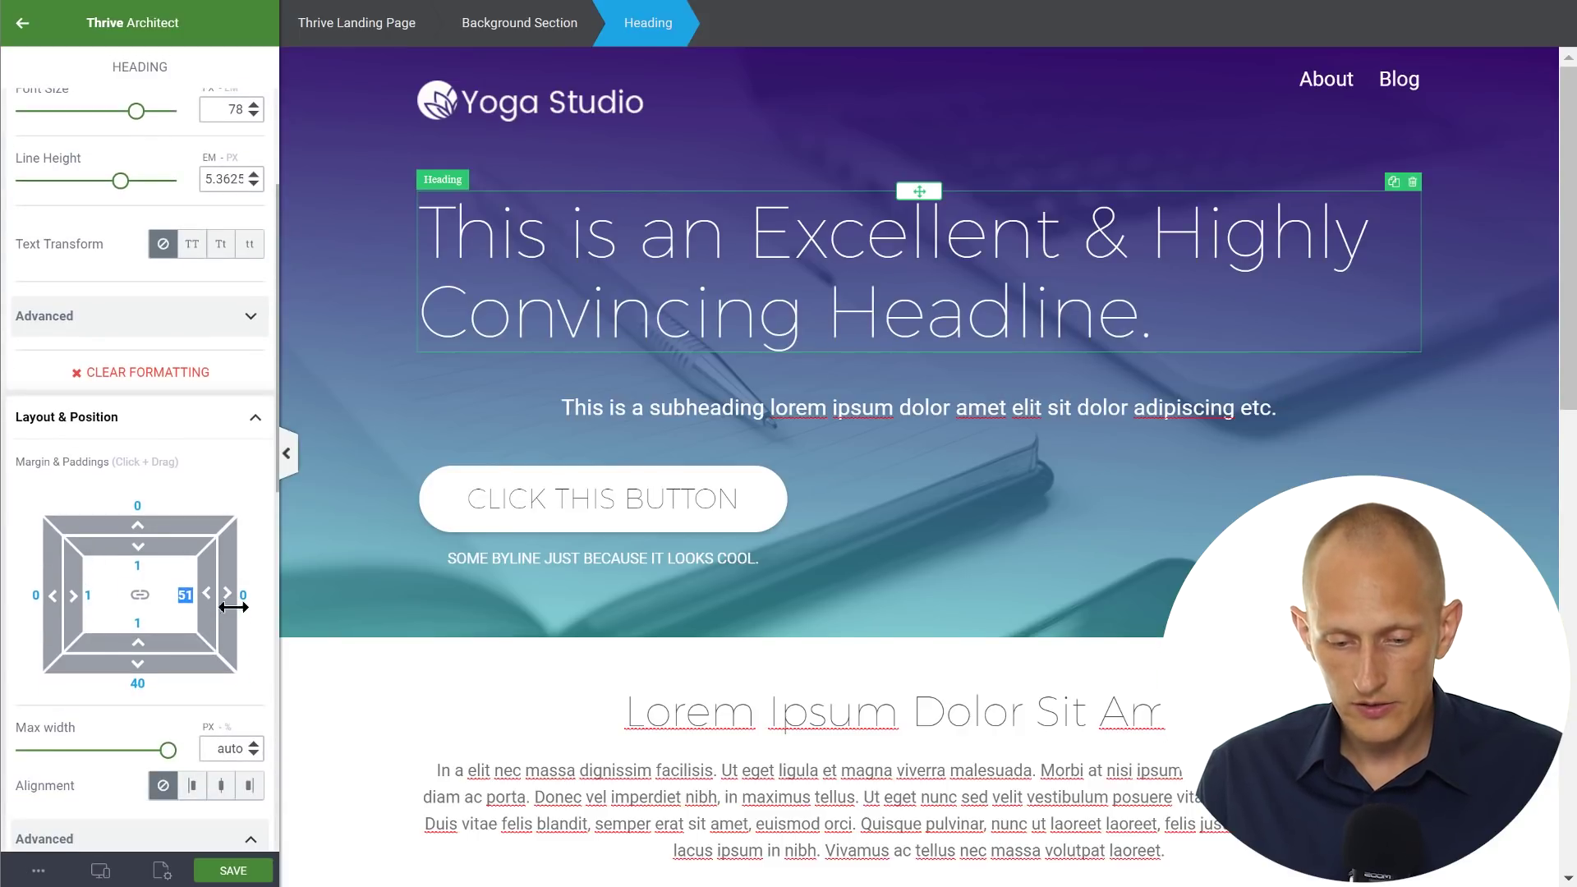
{"action": "left_click_drag", "start_coordinate": [214, 594], "coordinate": [24, 575]}
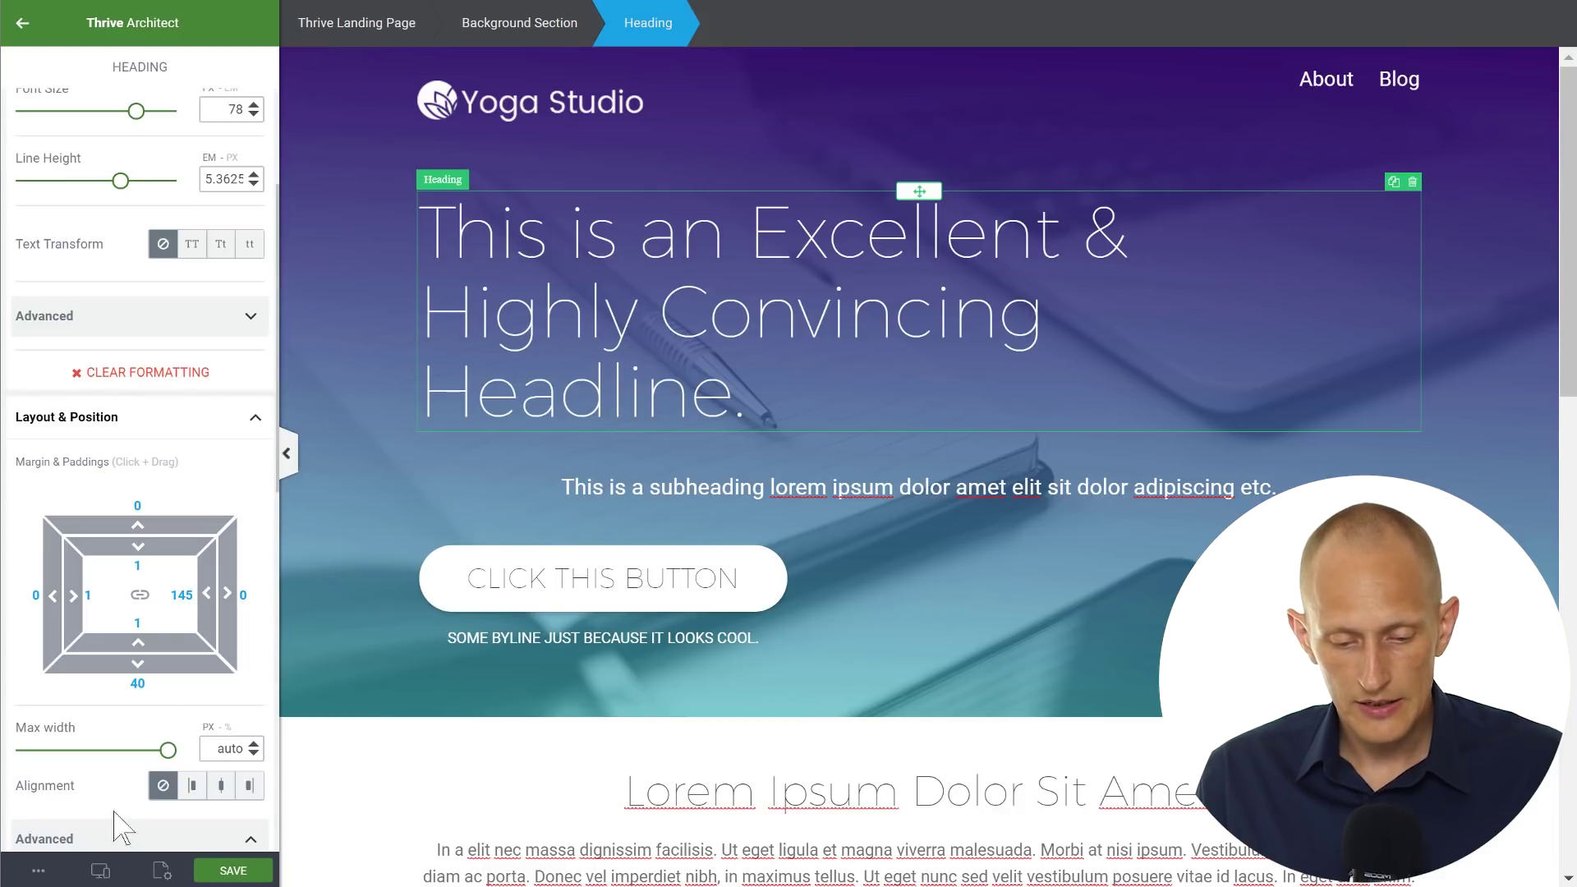
Step: Preview the padded headline and the header section at tablet width, and return to the desktop view
{"action": "left_click", "coordinate": [100, 870]}
{"action": "left_click", "coordinate": [70, 796]}
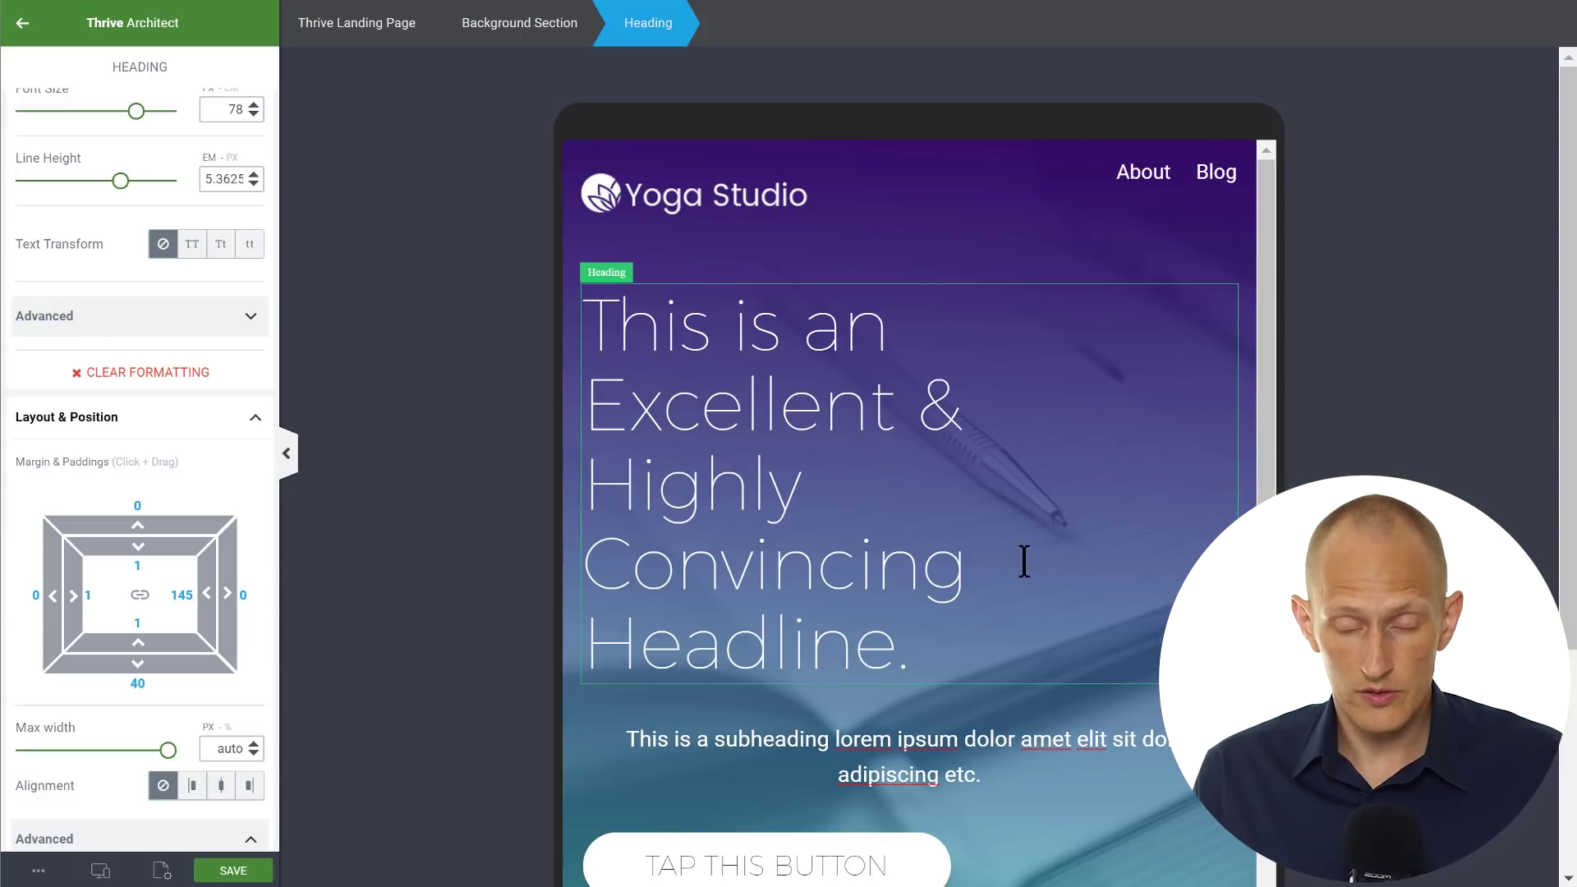
{"action": "scroll", "coordinate": [951, 378], "scroll_direction": "down", "scroll_amount": 2}
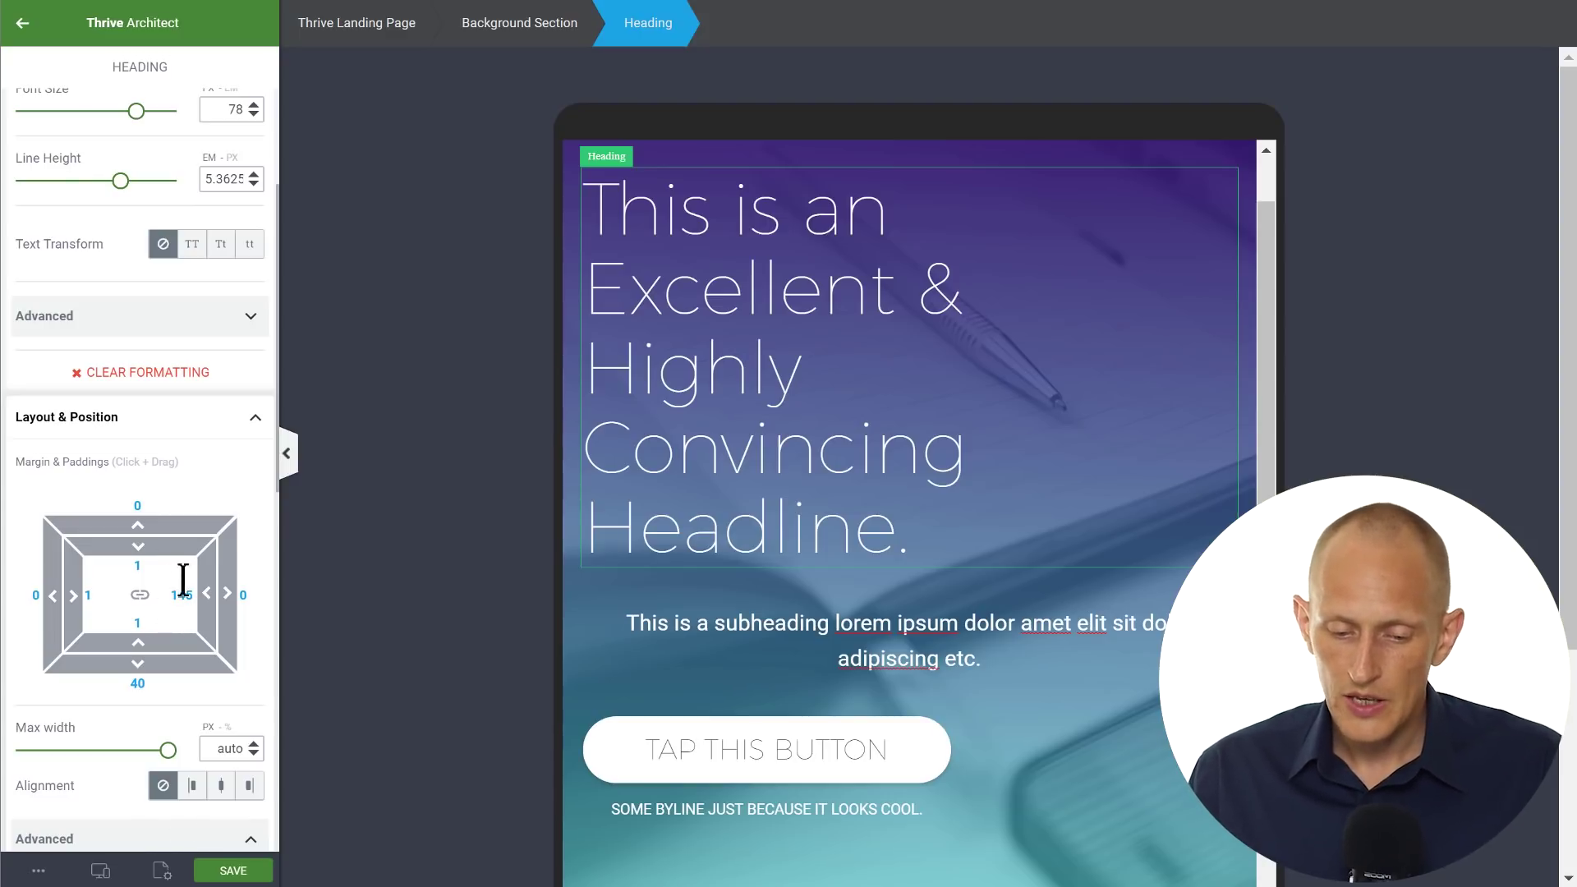
{"action": "mouse_move", "coordinate": [101, 867]}
{"action": "left_click", "coordinate": [103, 760]}
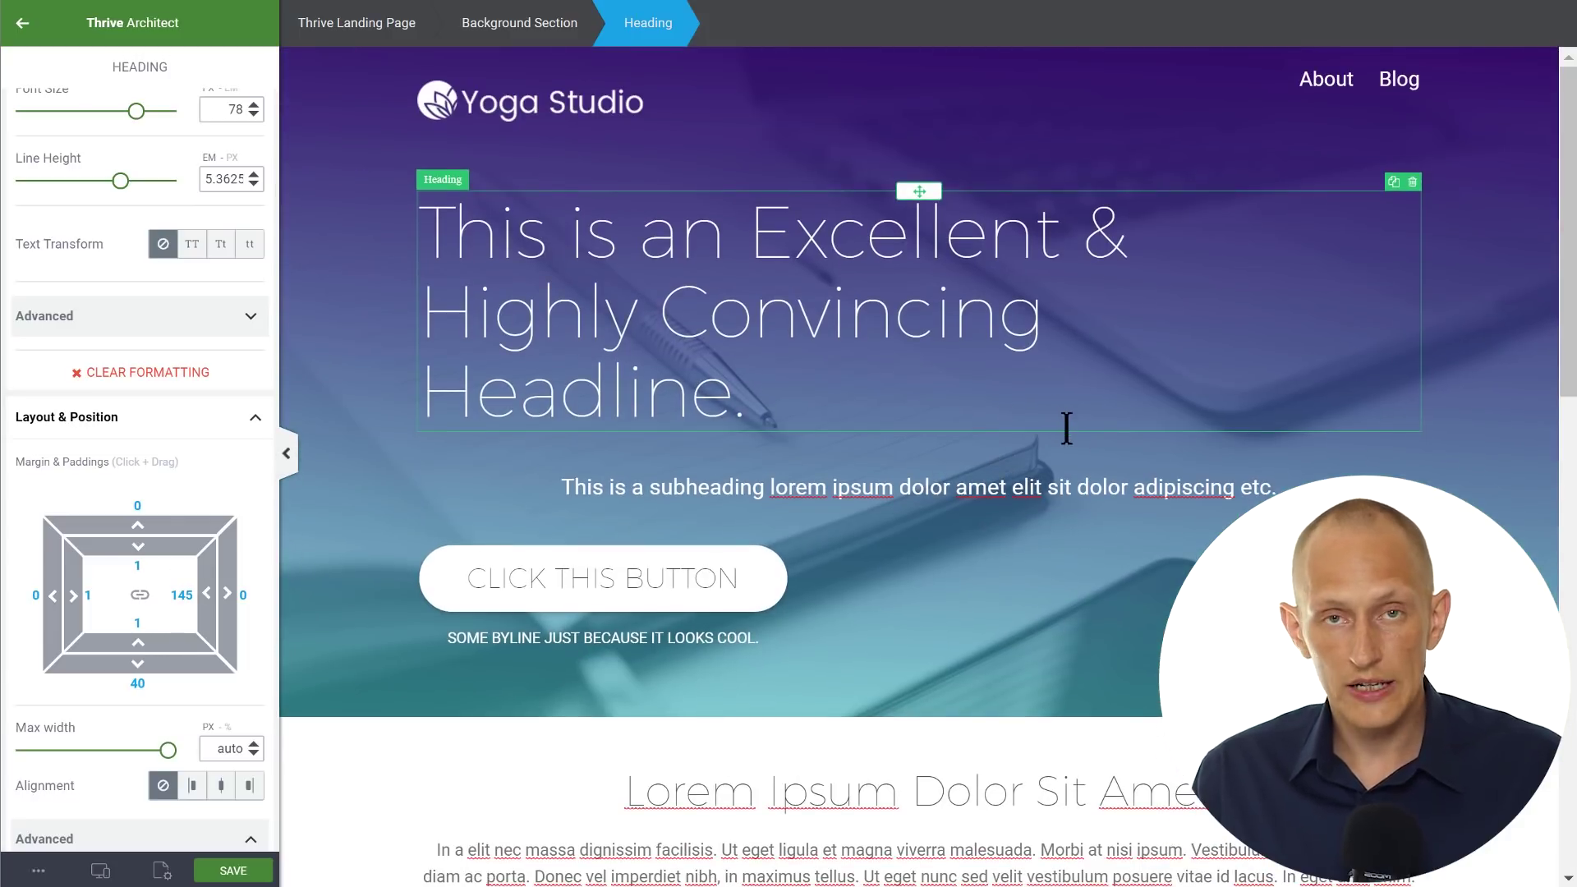
Step: Reset the headline's right padding to 1 and set its maximum width to 820 px
{"action": "left_click", "coordinate": [205, 595]}
{"action": "type", "text": "1"}
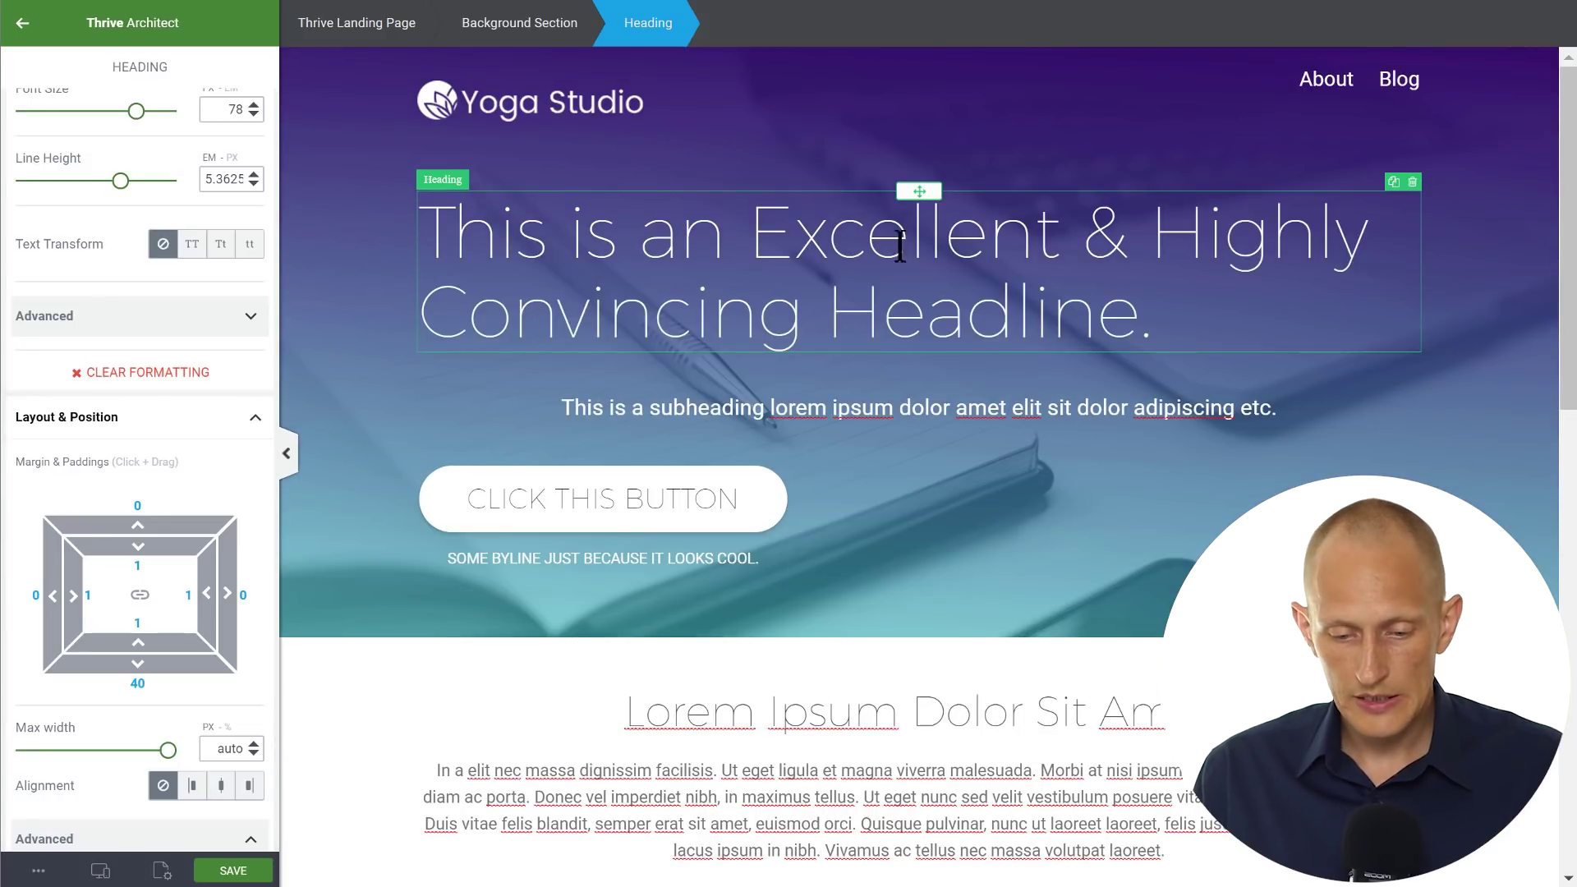
{"action": "scroll", "coordinate": [228, 649], "scroll_direction": "down", "scroll_amount": 3}
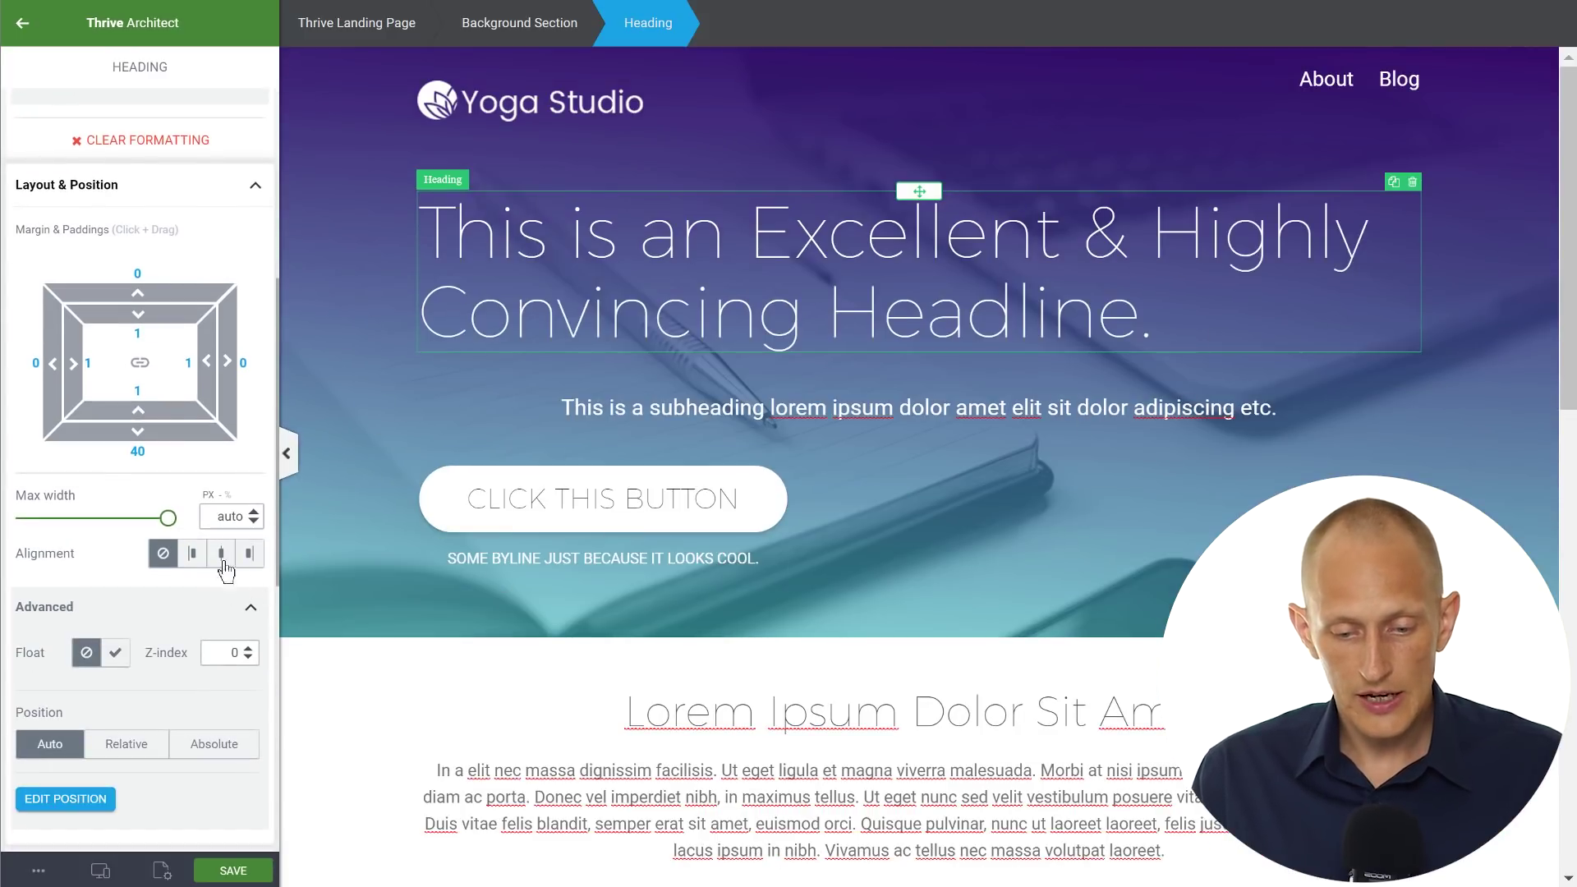
{"action": "left_click_drag", "start_coordinate": [168, 518], "coordinate": [133, 519]}
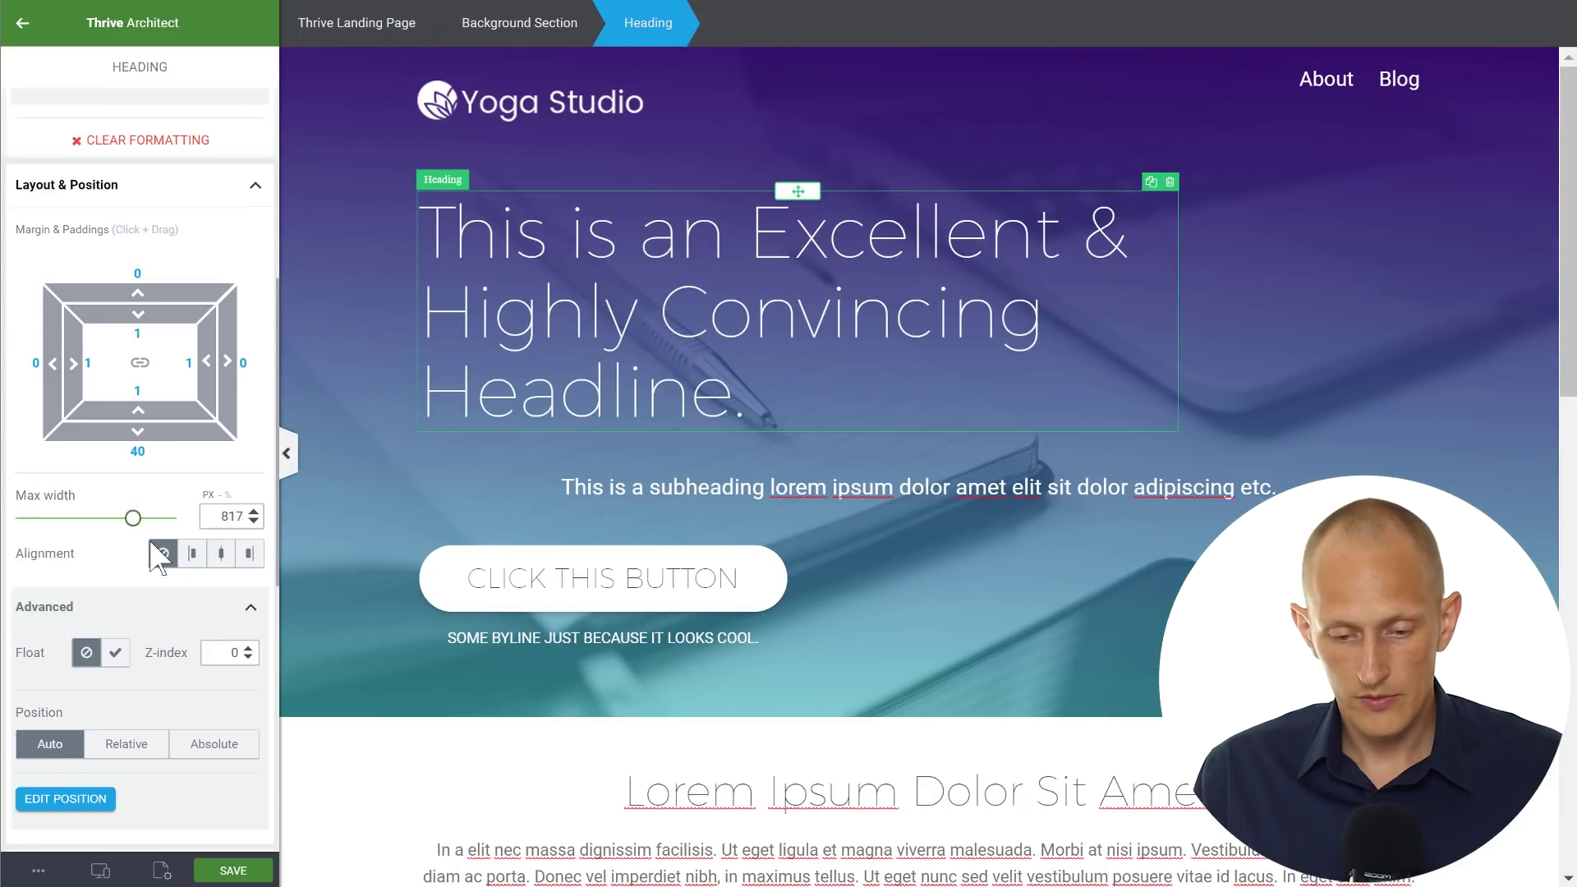
{"action": "type", "text": "20"}
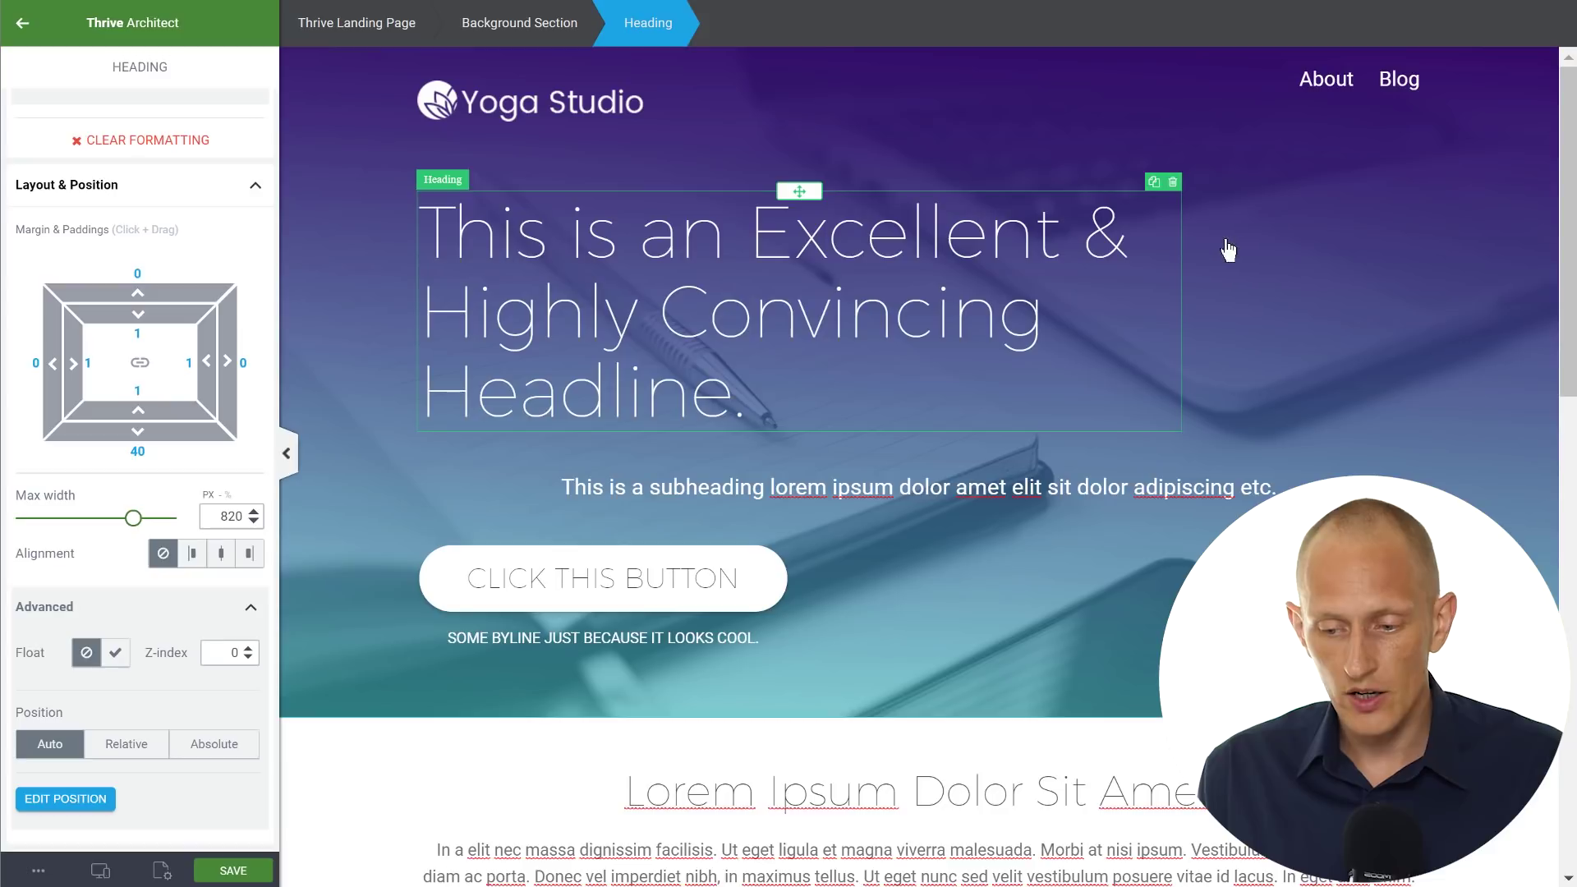
Step: Set the headline's font size to 62 px in the tablet view, and return to the desktop view
{"action": "mouse_move", "coordinate": [100, 869]}
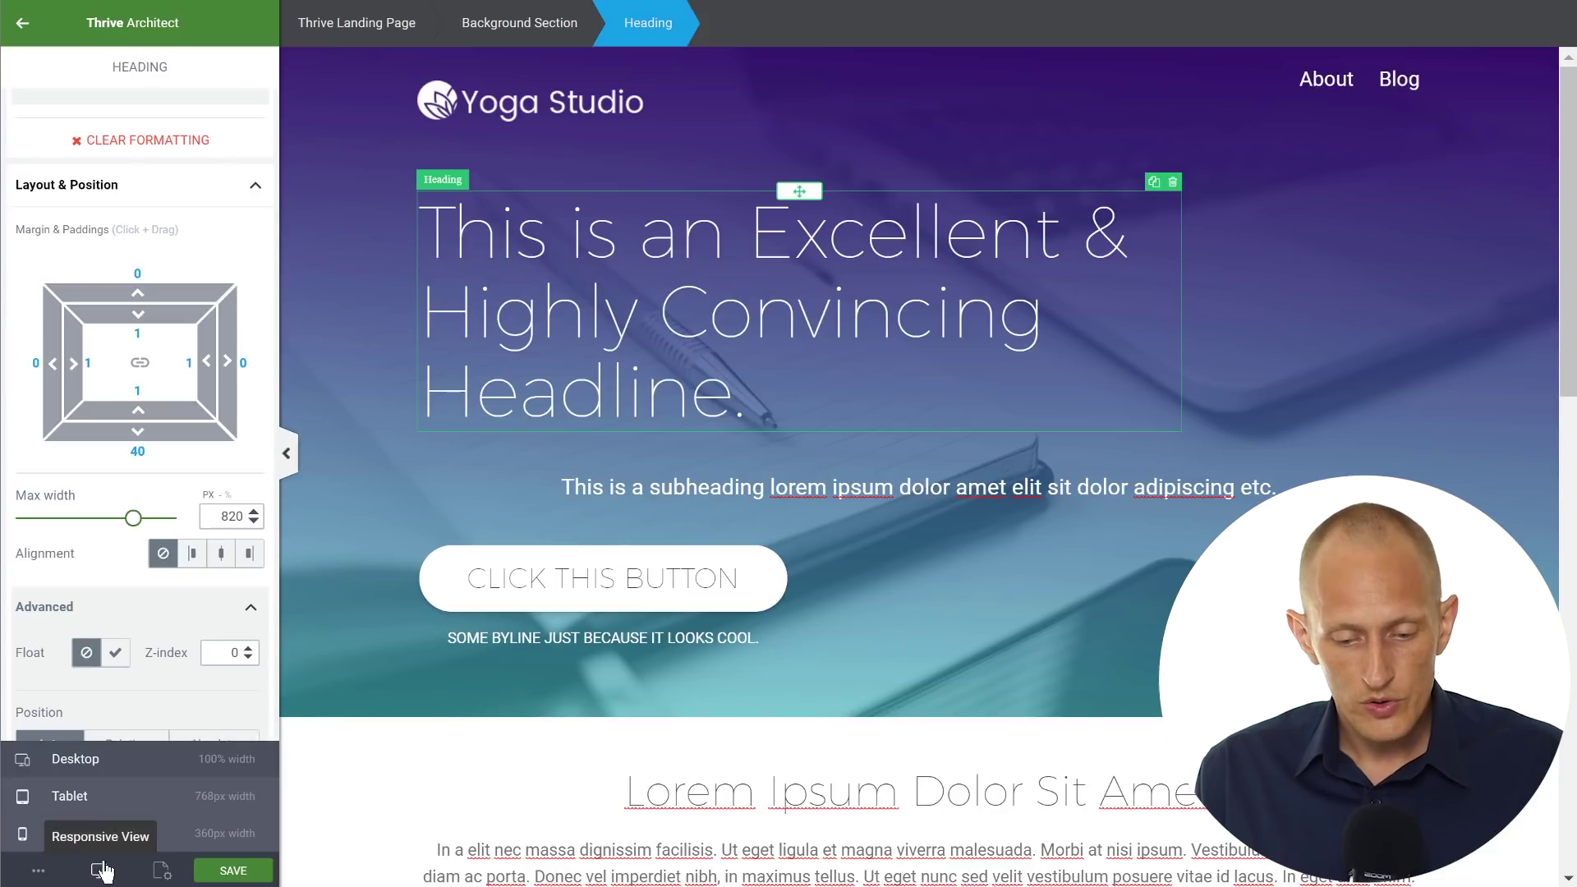
{"action": "left_click", "coordinate": [151, 795]}
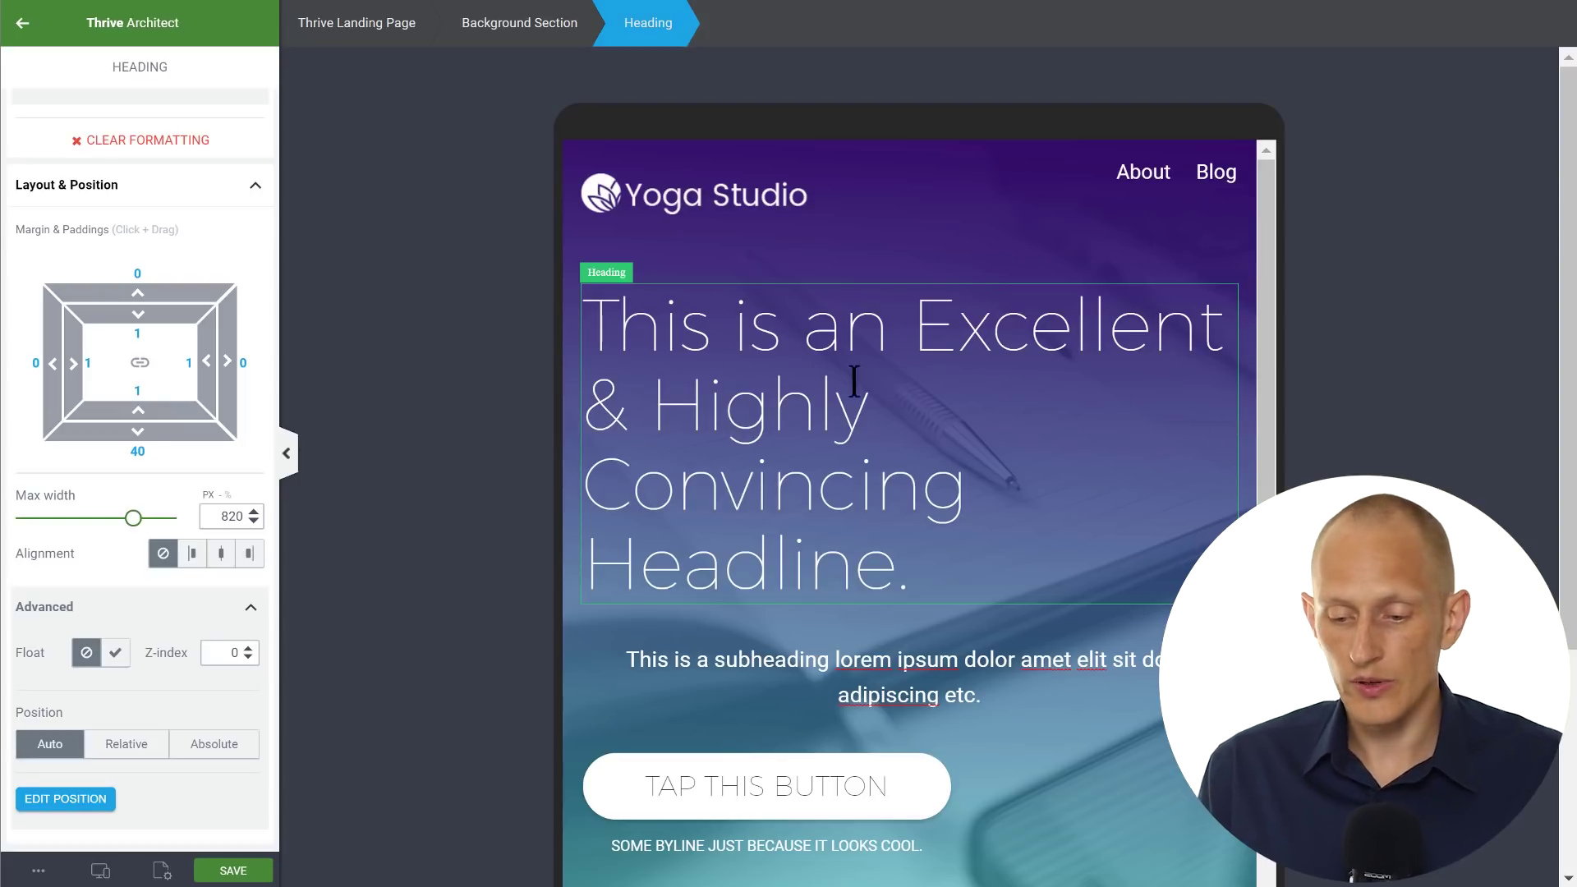
{"action": "left_click", "coordinate": [808, 355]}
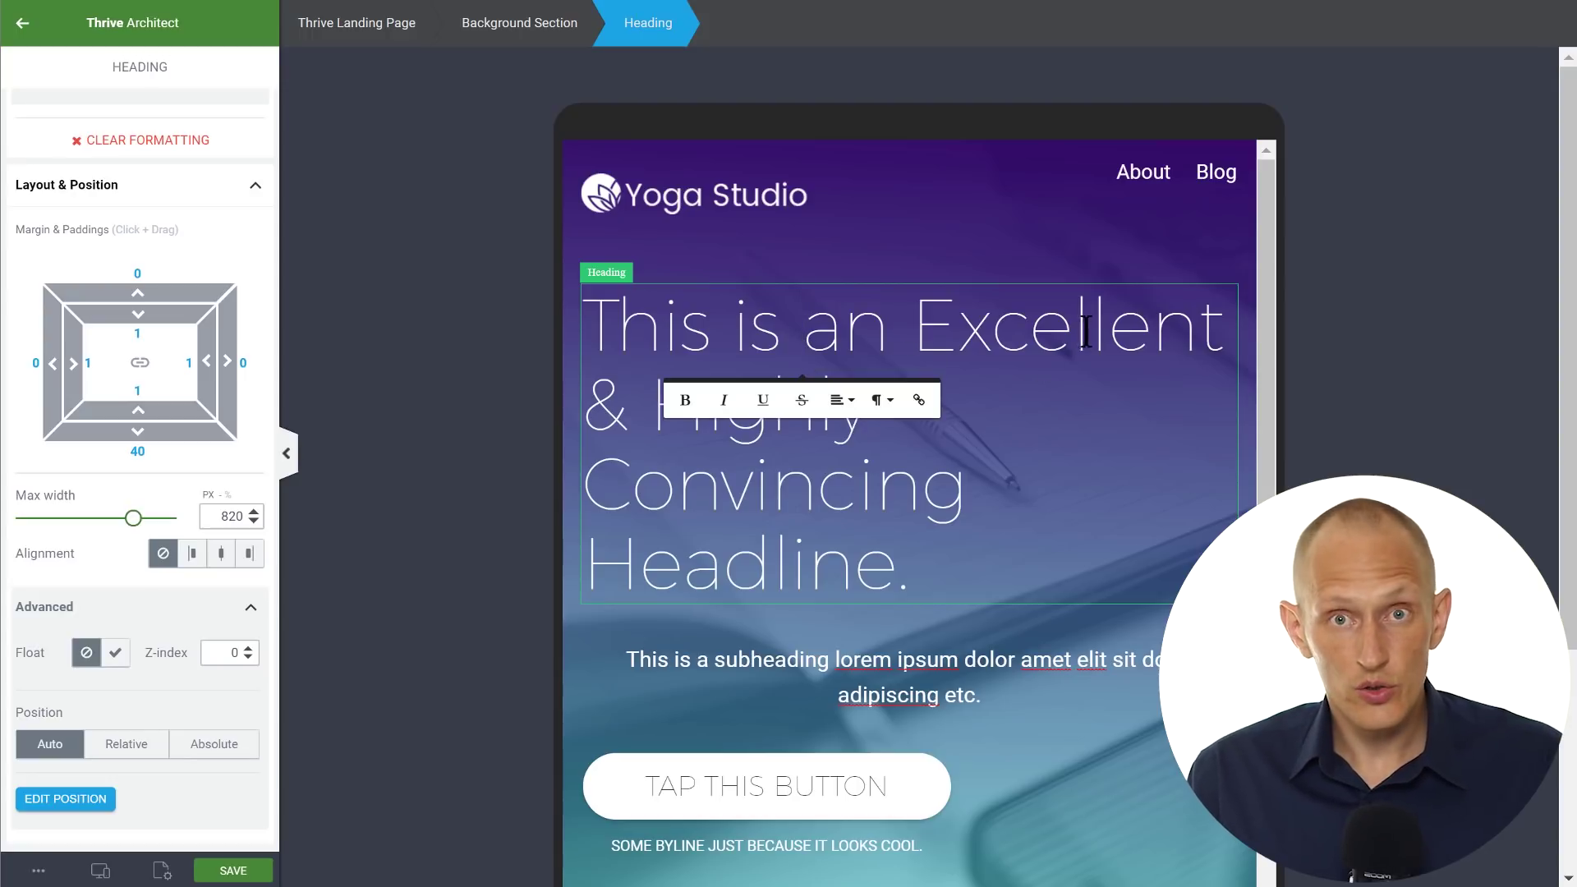
{"action": "scroll", "coordinate": [159, 433], "scroll_direction": "up", "scroll_amount": 5}
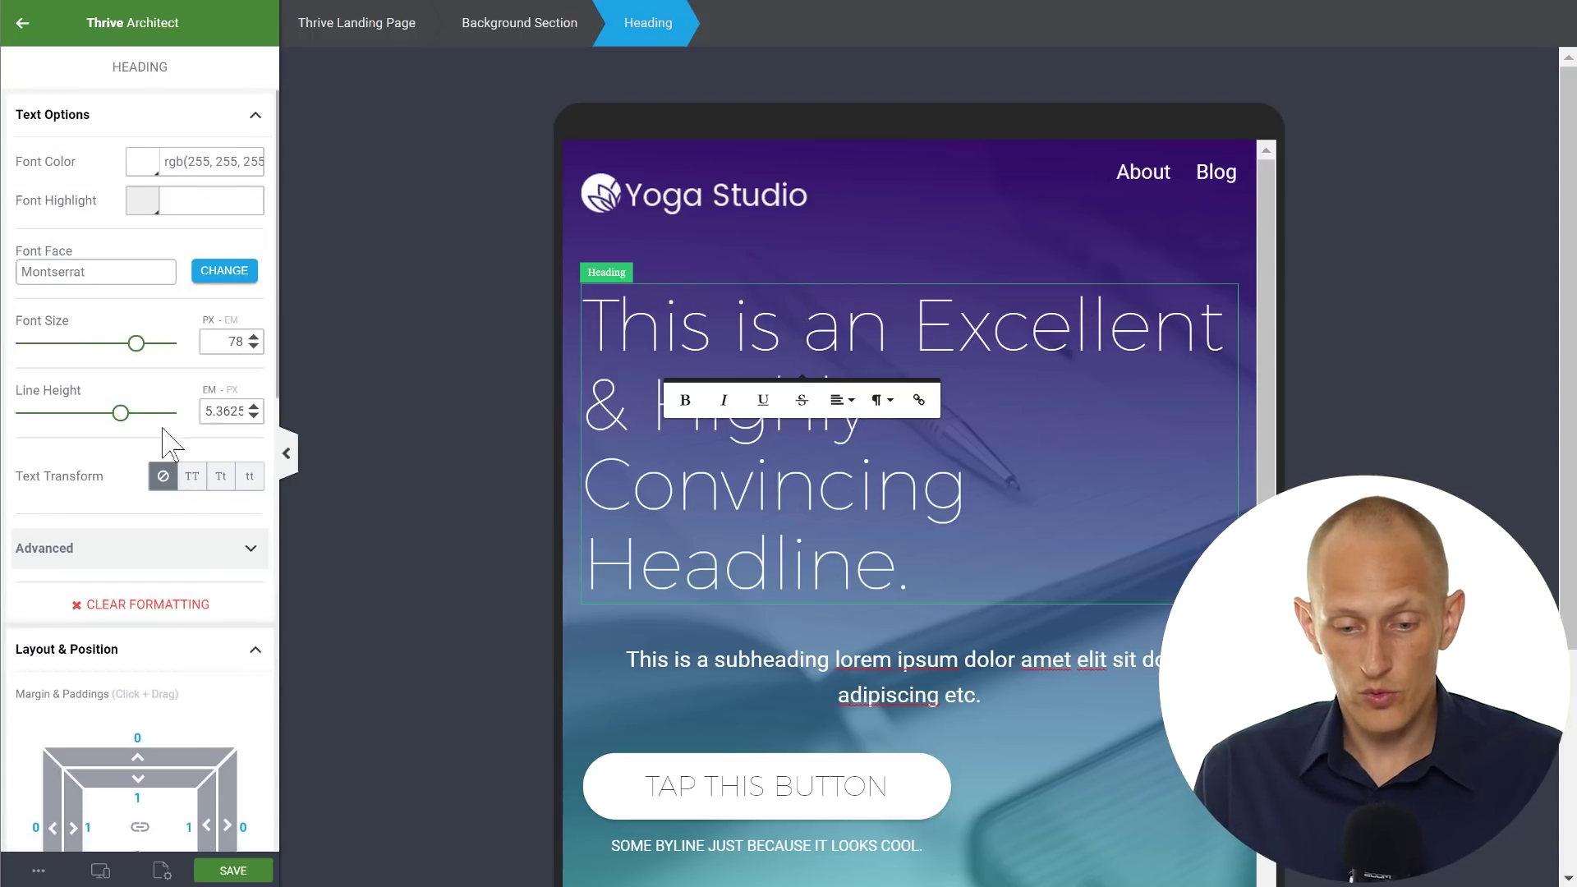
{"action": "left_click_drag", "start_coordinate": [136, 343], "coordinate": [114, 346]}
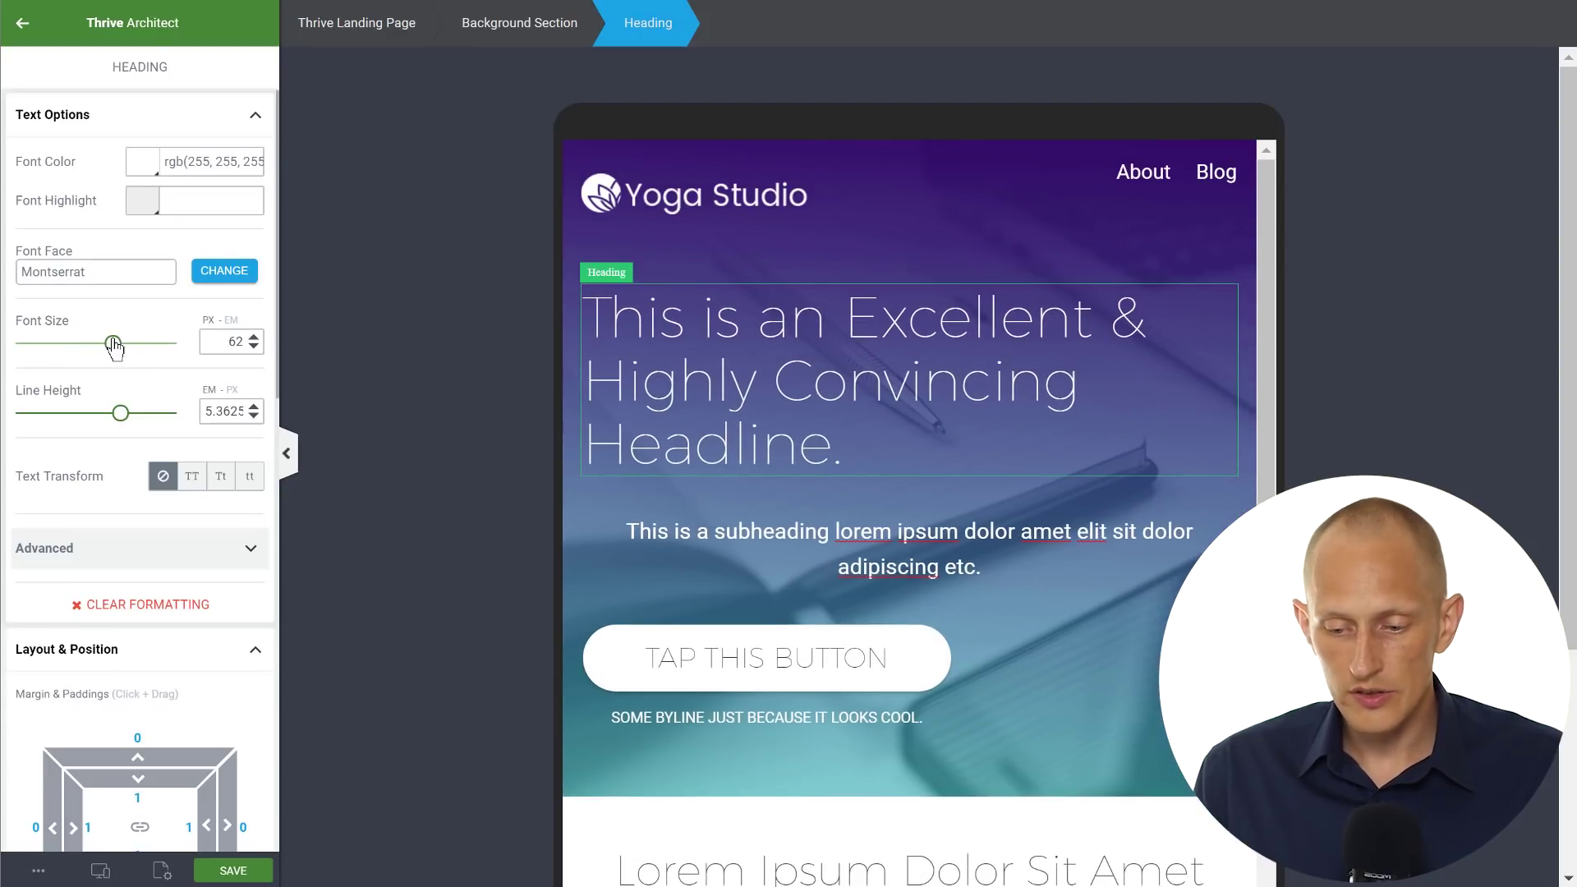
{"action": "left_click", "coordinate": [107, 869]}
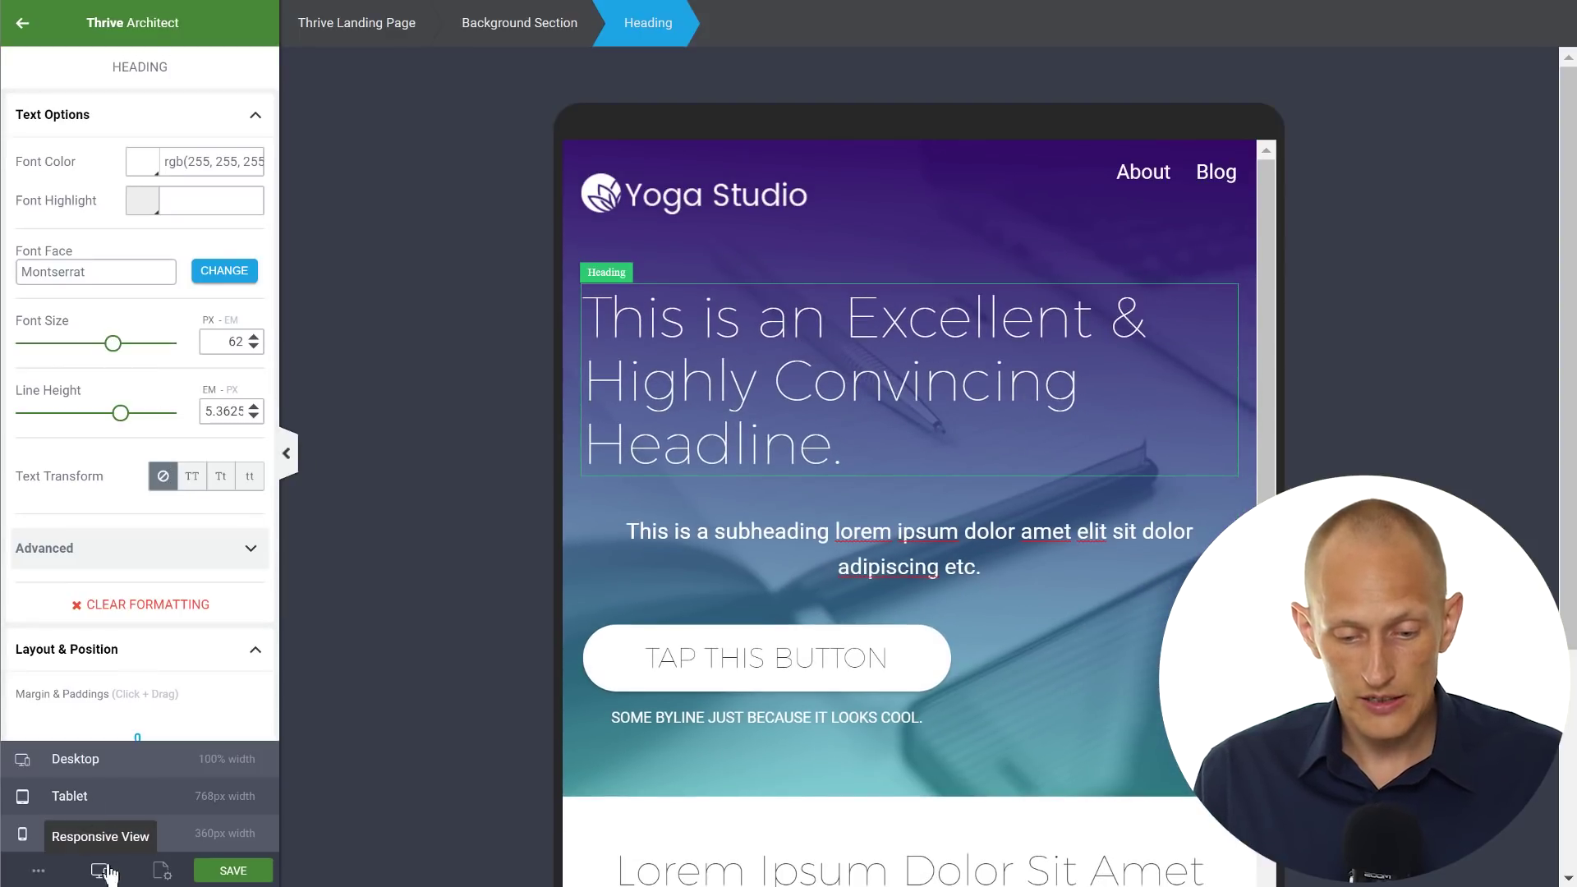
{"action": "left_click", "coordinate": [102, 772]}
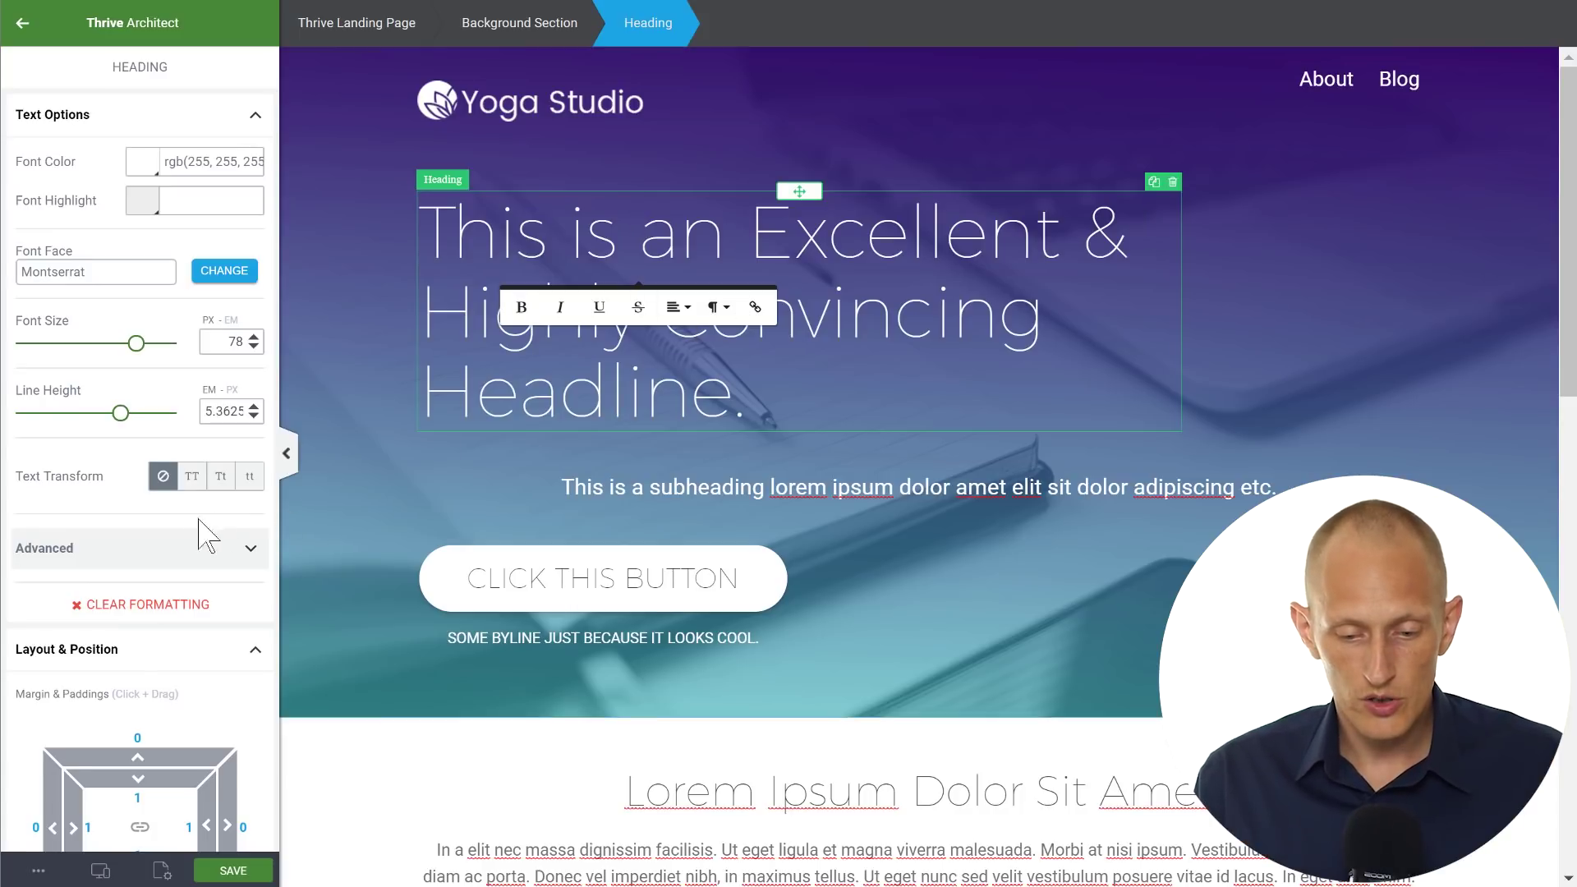
Step: Try right and center alignment on the headline element, and set it to left alignment
{"action": "scroll", "coordinate": [201, 535], "scroll_direction": "down", "scroll_amount": 7}
{"action": "left_click", "coordinate": [239, 447]}
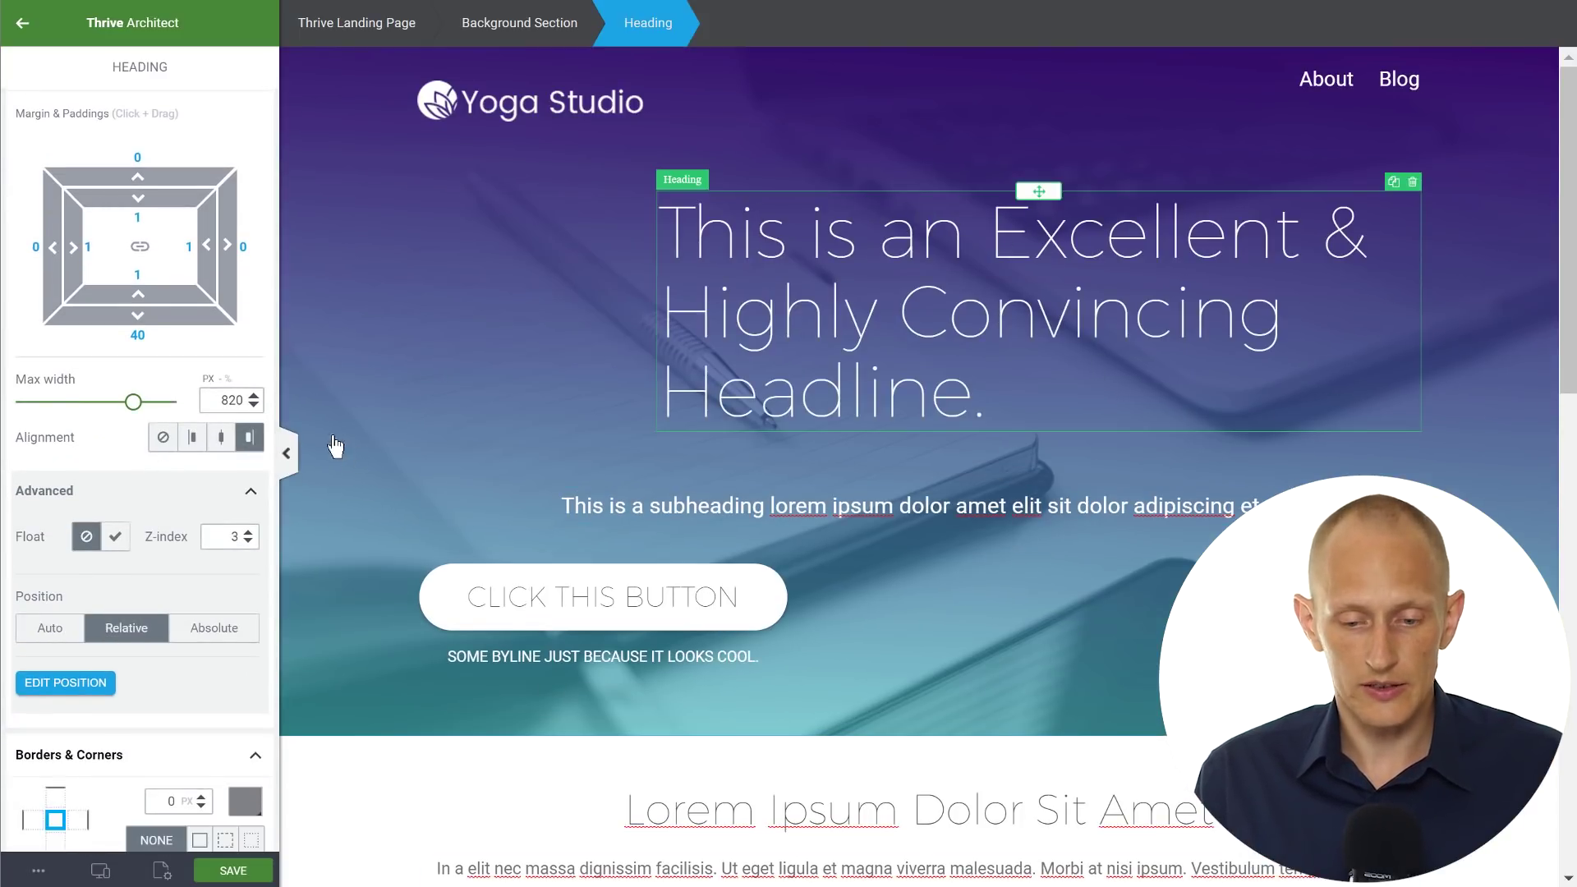
{"action": "left_click", "coordinate": [221, 437]}
{"action": "left_click", "coordinate": [192, 437]}
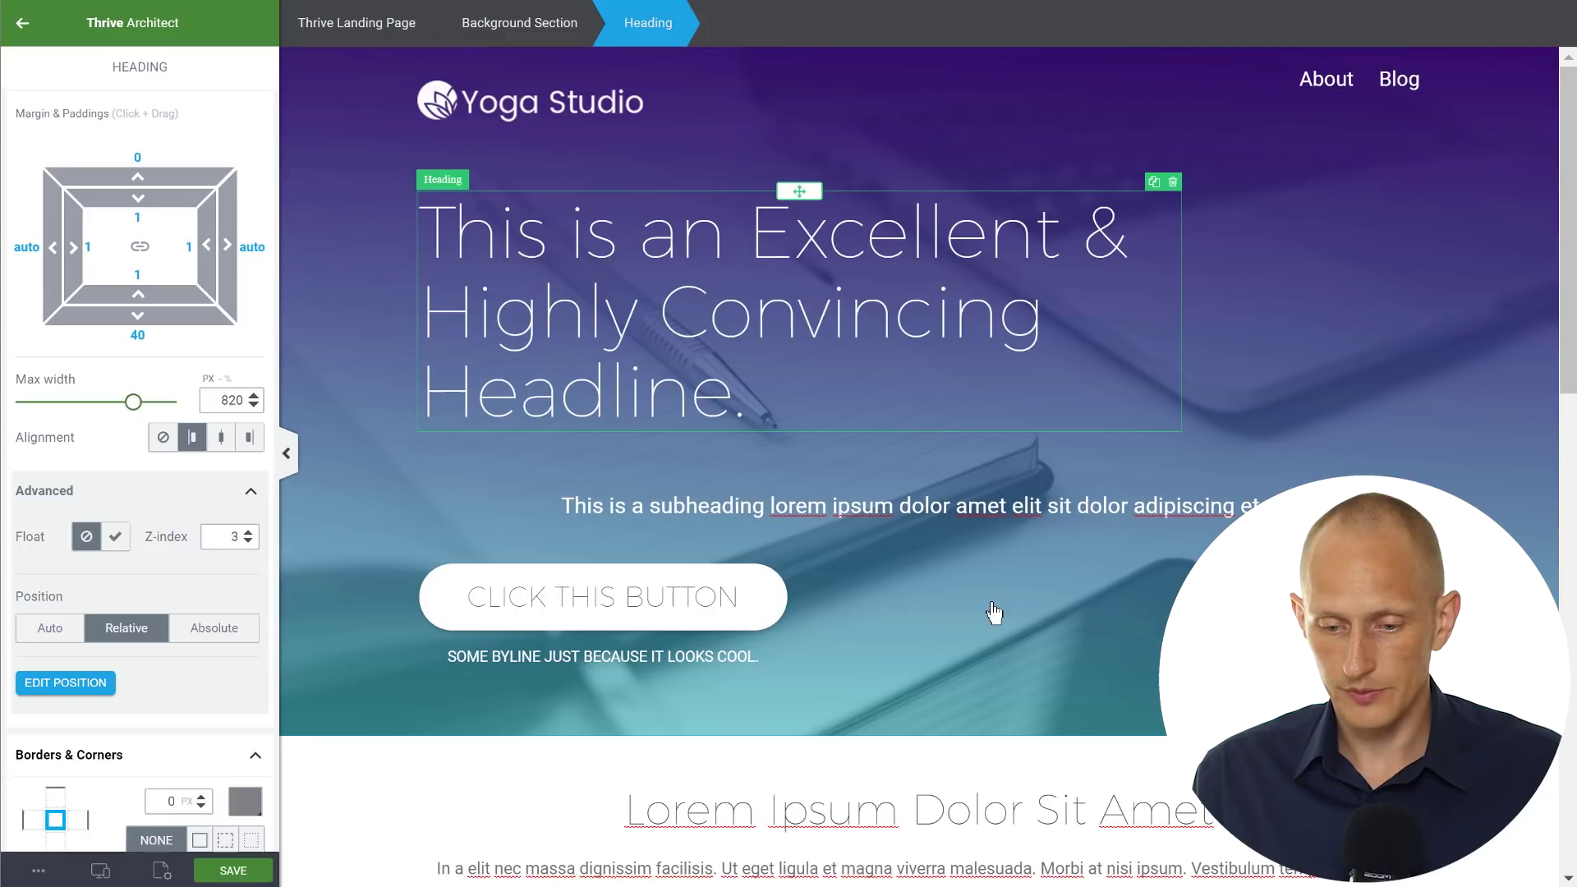
Step: Vertically center the header columns that hold the logo and the About and Blog links
{"action": "left_click", "coordinate": [819, 104]}
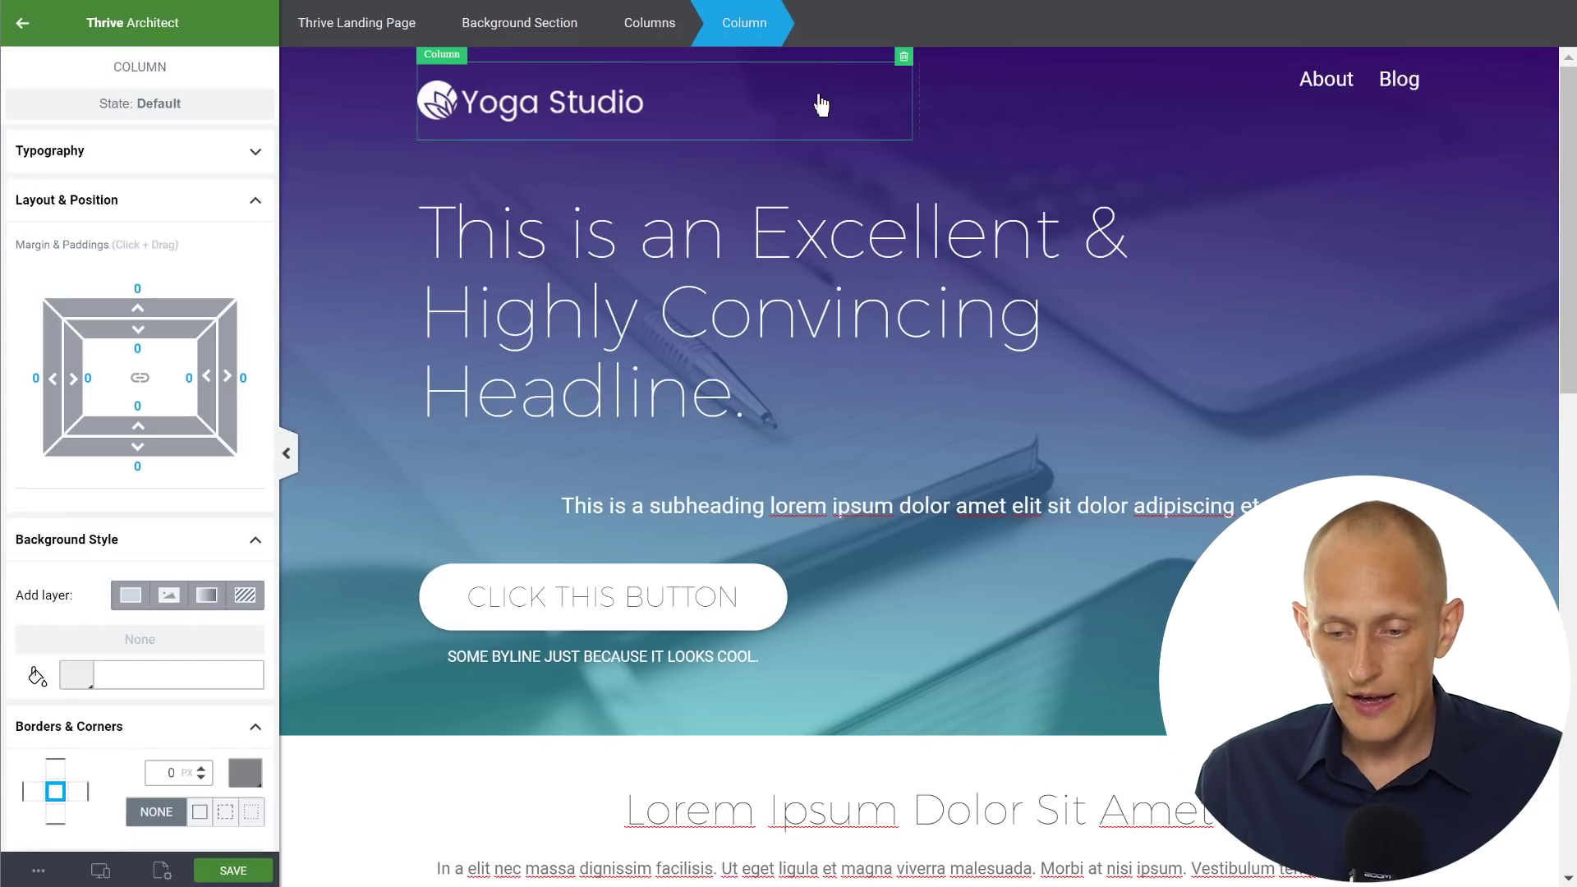
{"action": "left_click", "coordinate": [649, 23]}
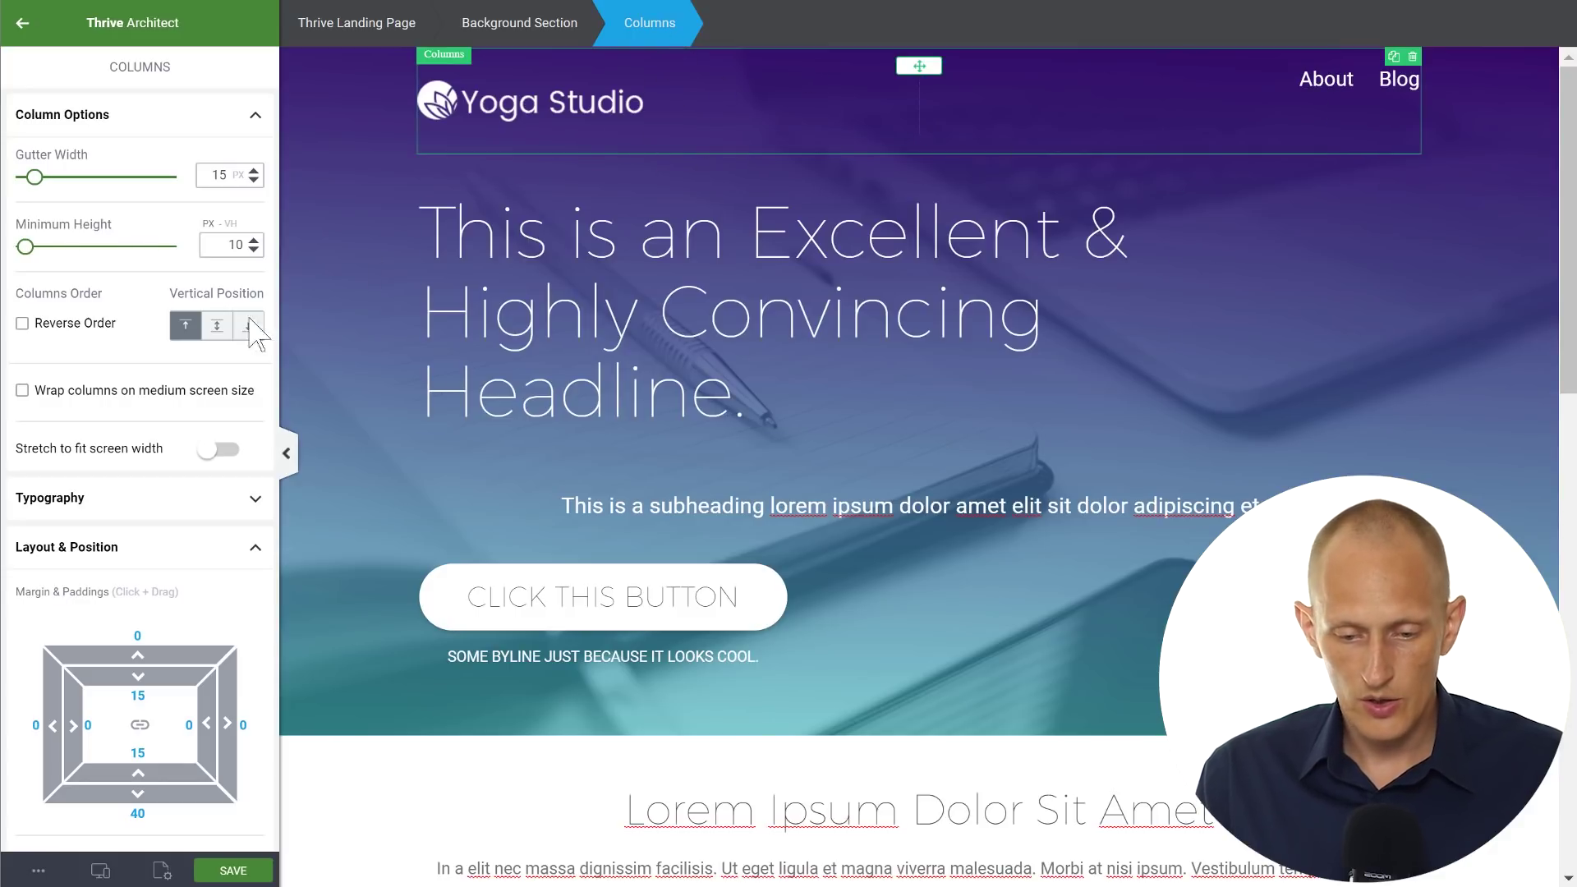
{"action": "left_click", "coordinate": [216, 326]}
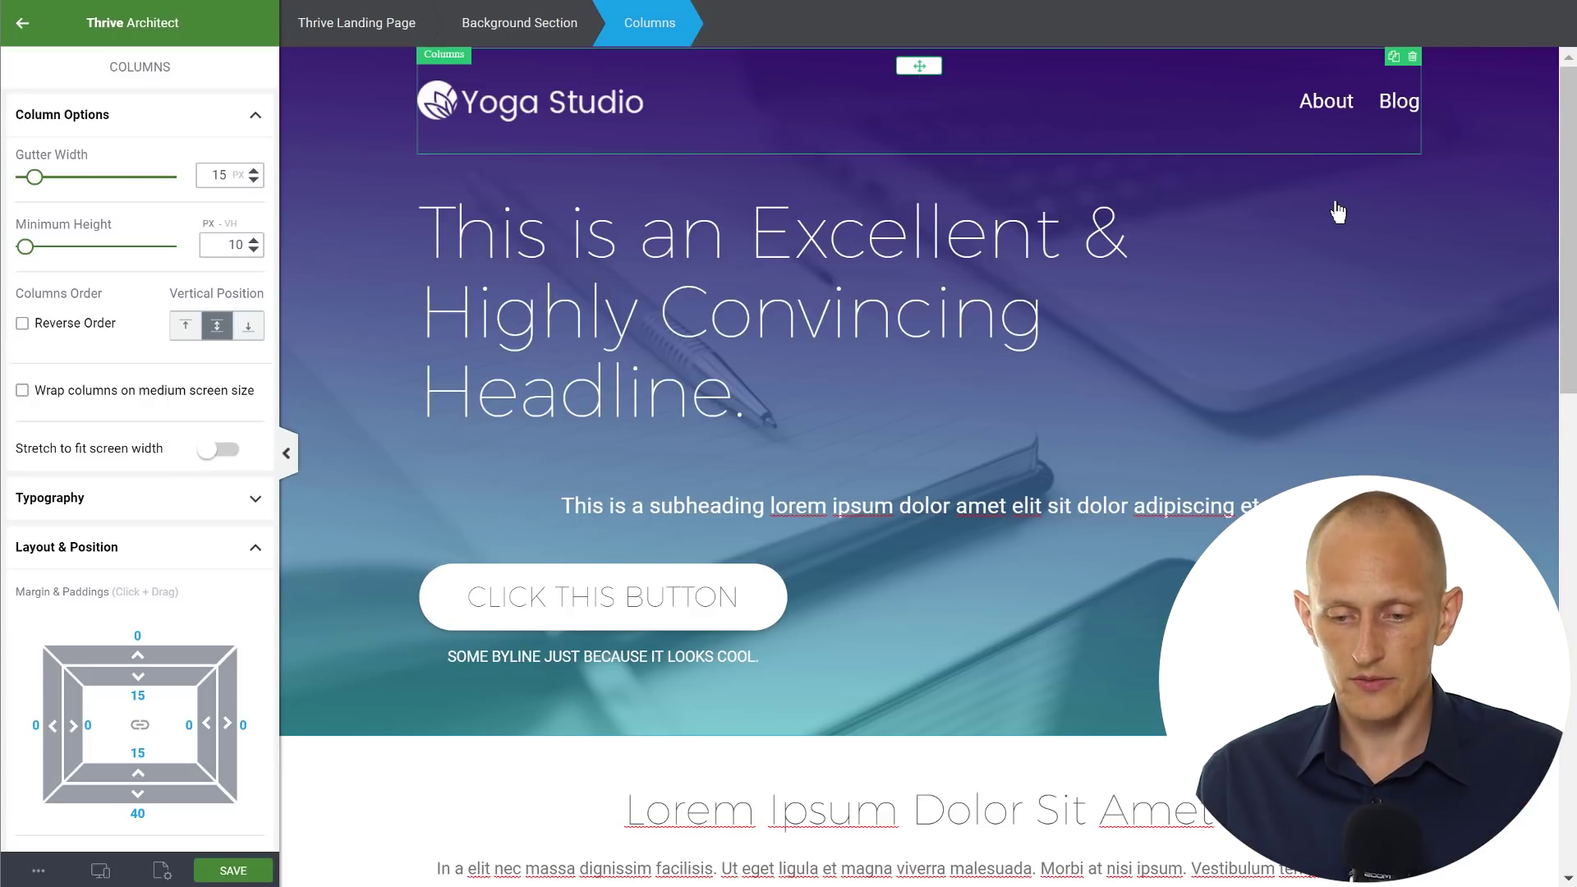
Step: Try side paddings of 100 on both the left and right of the paragraph below the cat image
{"action": "left_click_drag", "start_coordinate": [1567, 262], "coordinate": [1566, 737]}
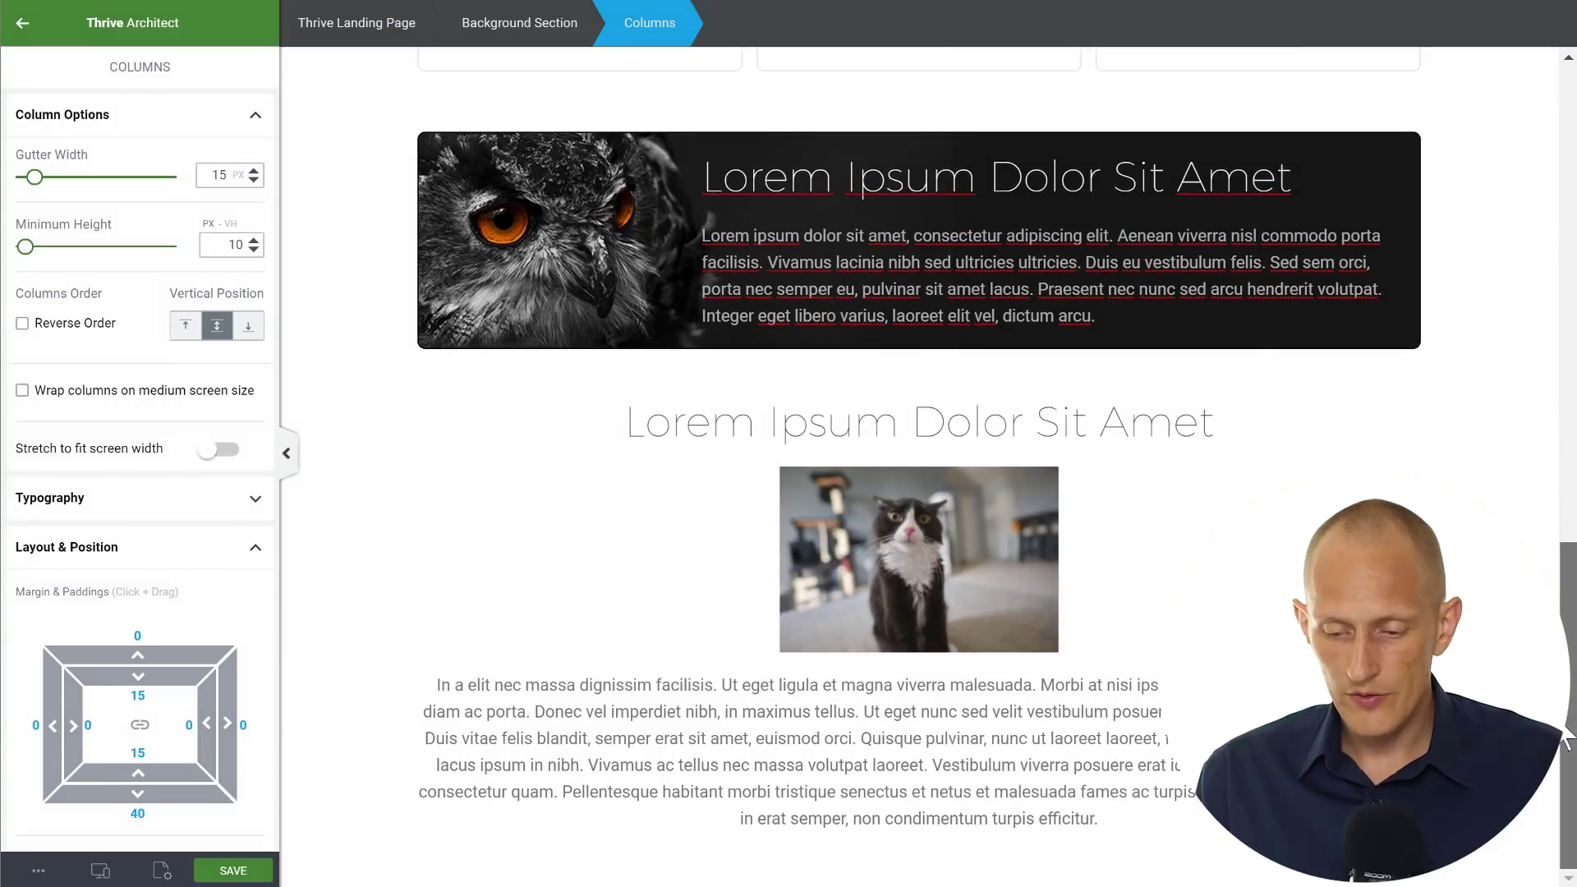
{"action": "left_click", "coordinate": [833, 737]}
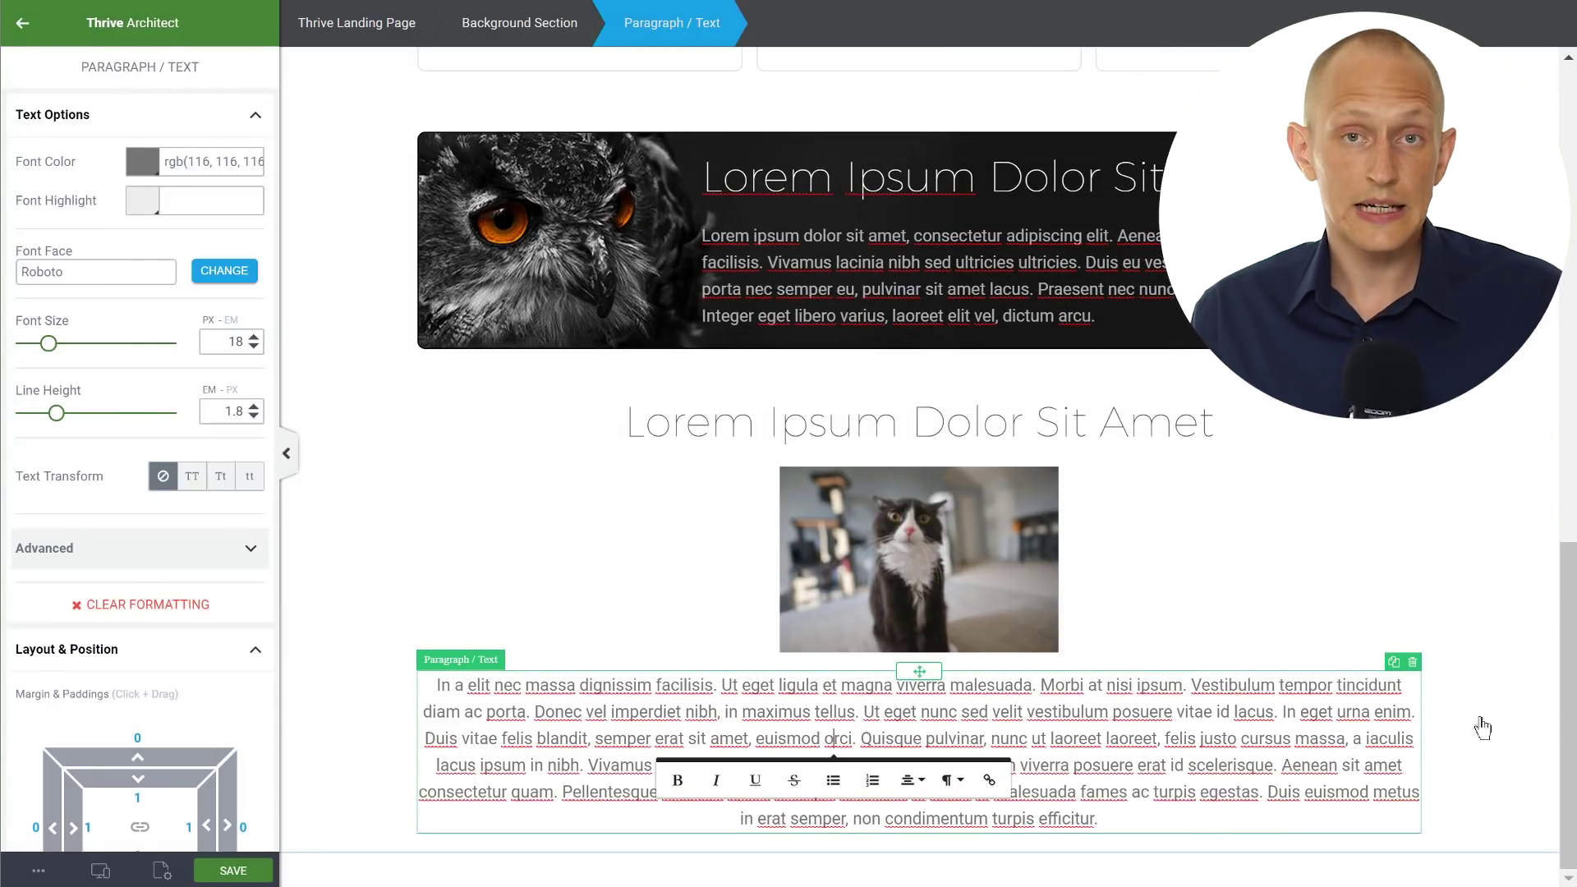
{"action": "scroll", "coordinate": [94, 598], "scroll_direction": "down", "scroll_amount": 3}
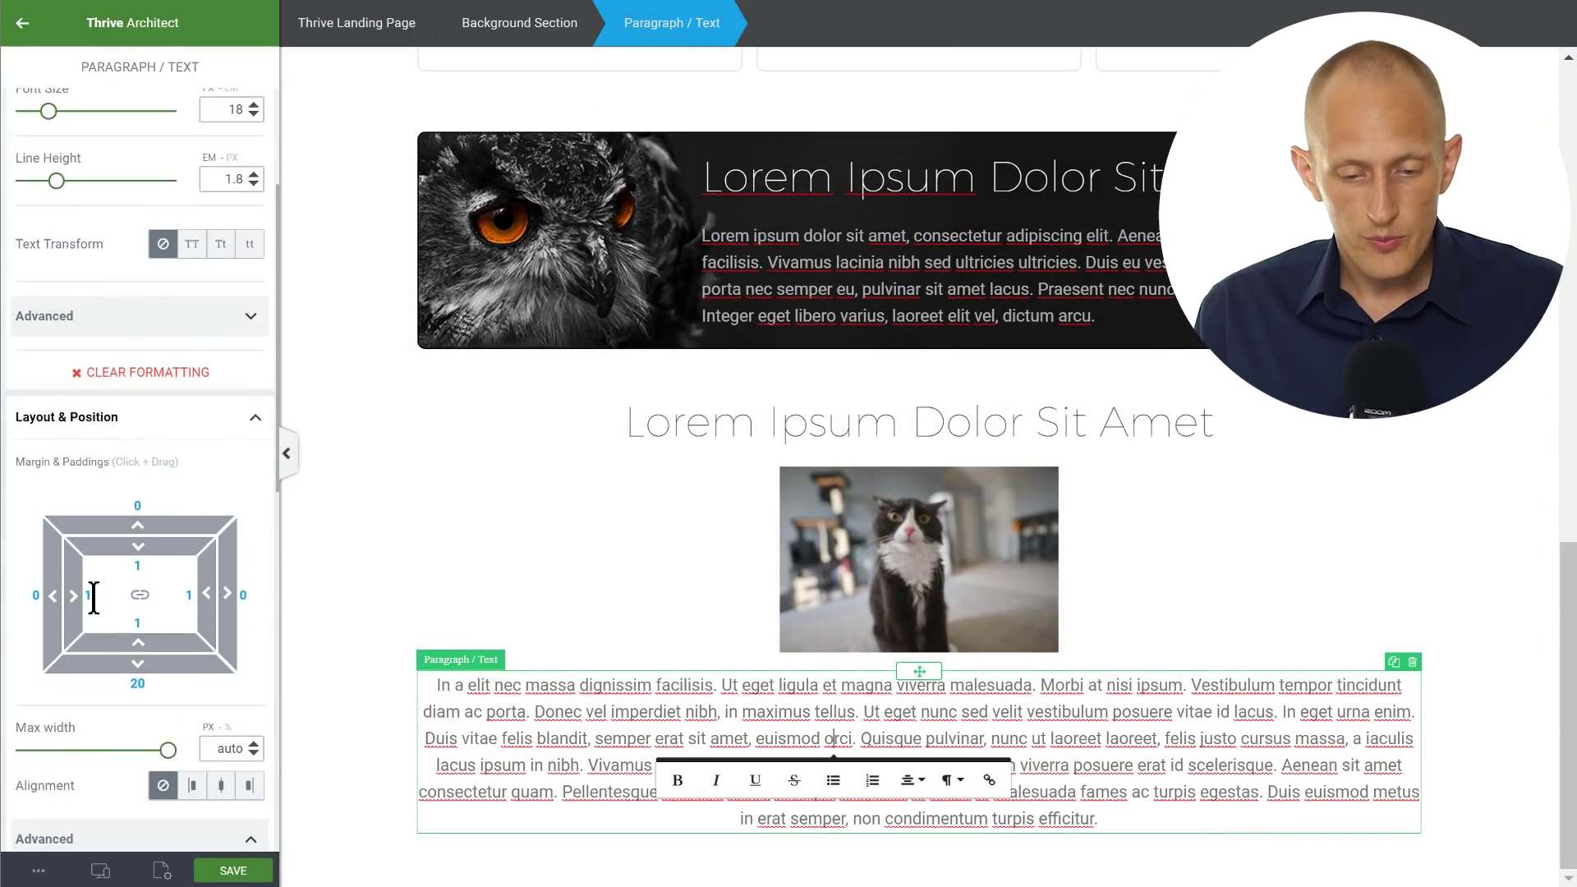
{"action": "left_click", "coordinate": [89, 595]}
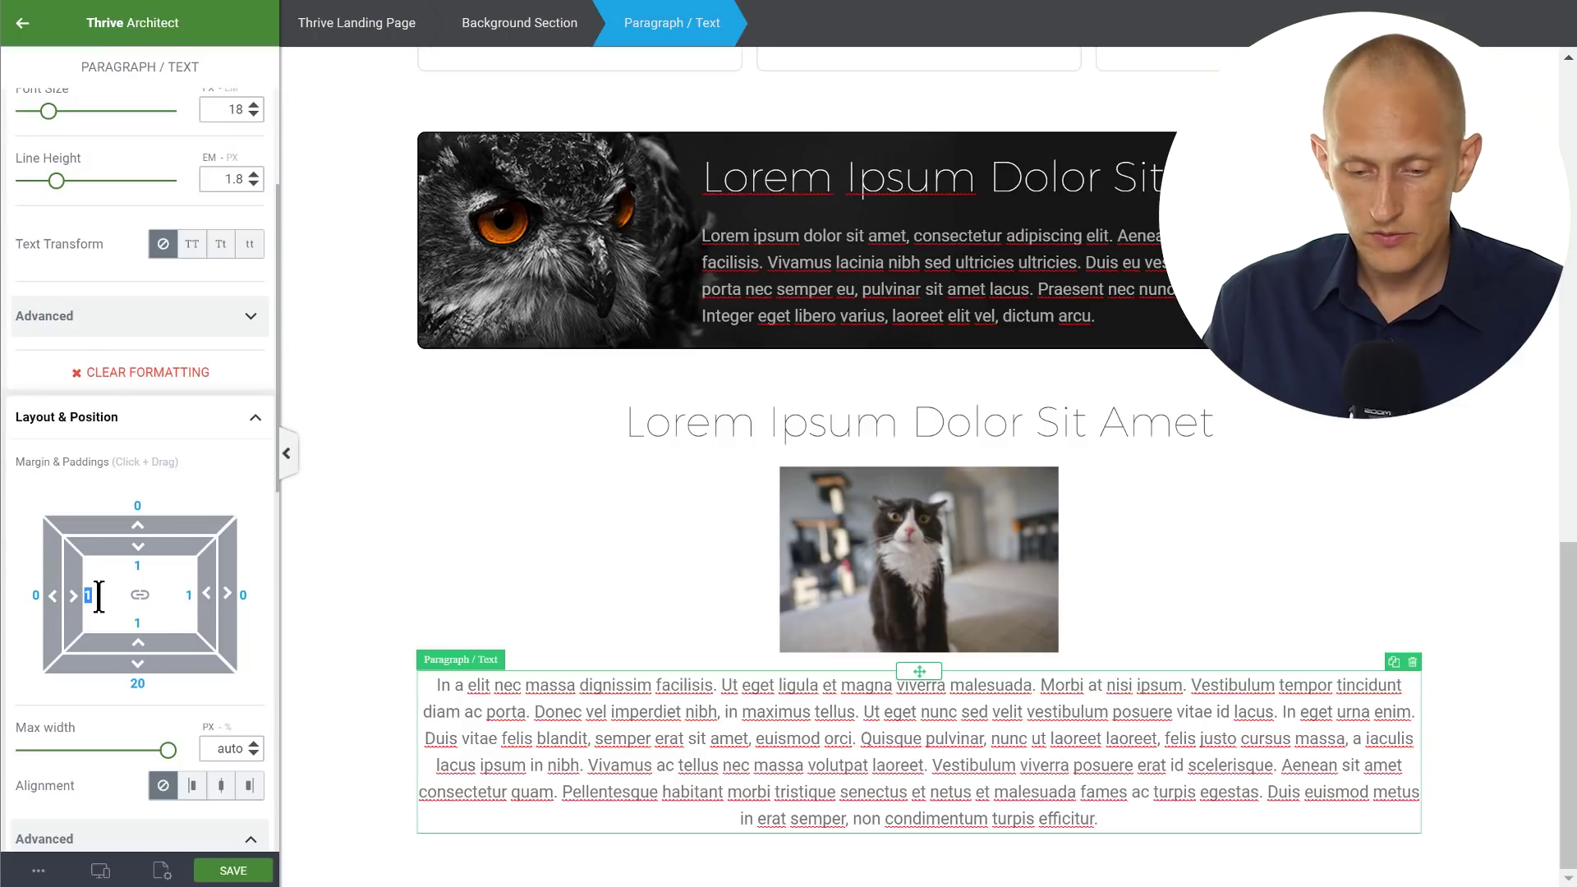
{"action": "type", "text": "40"}
{"action": "type", "text": "100"}
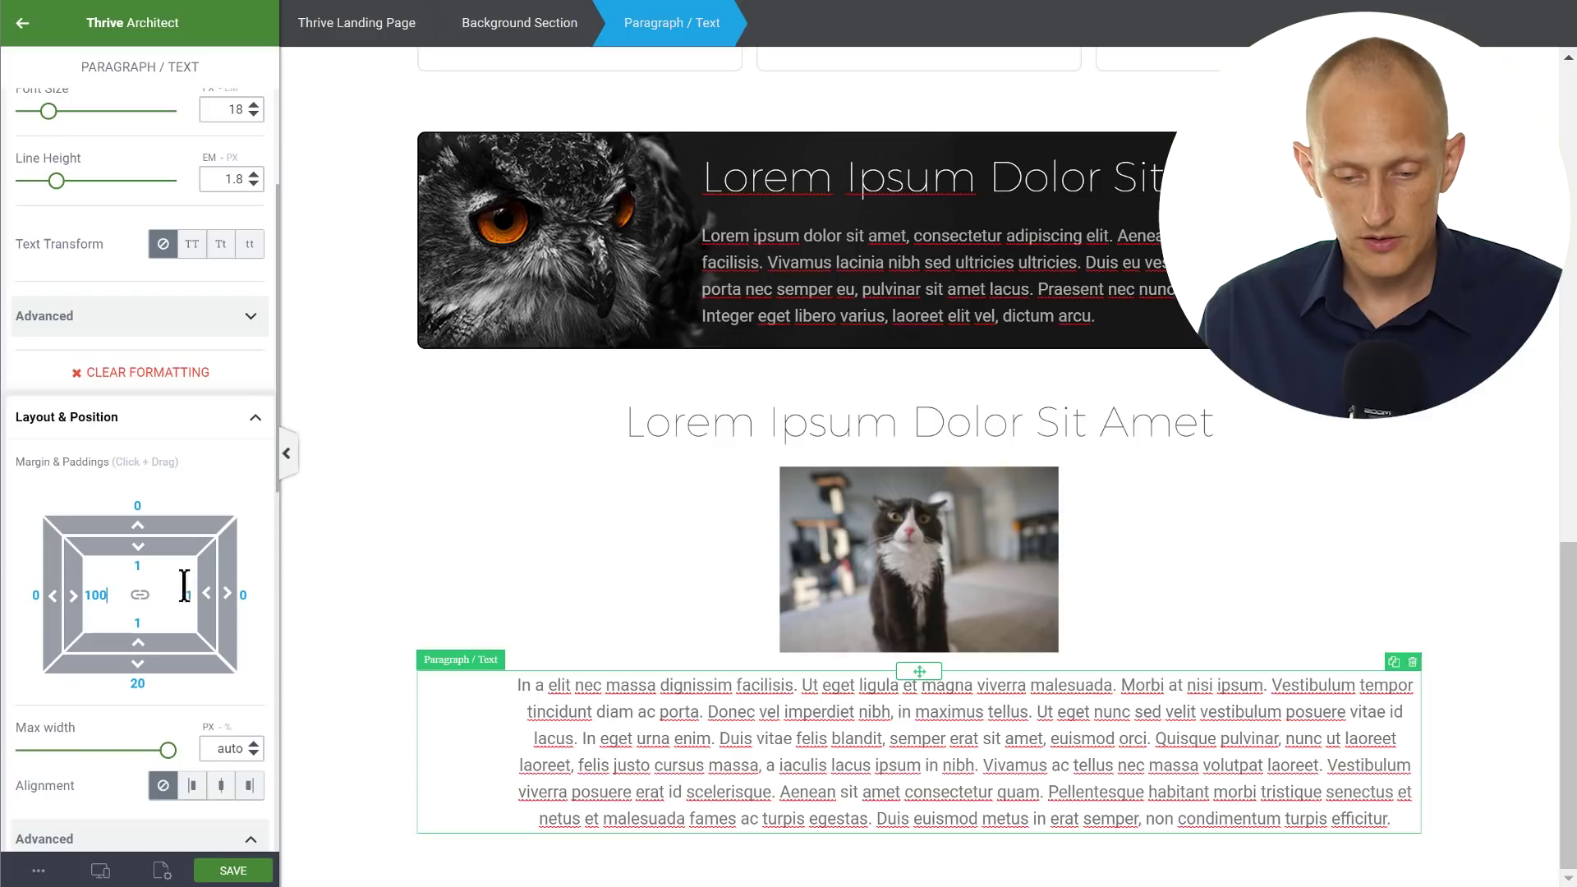
{"action": "type", "text": "100"}
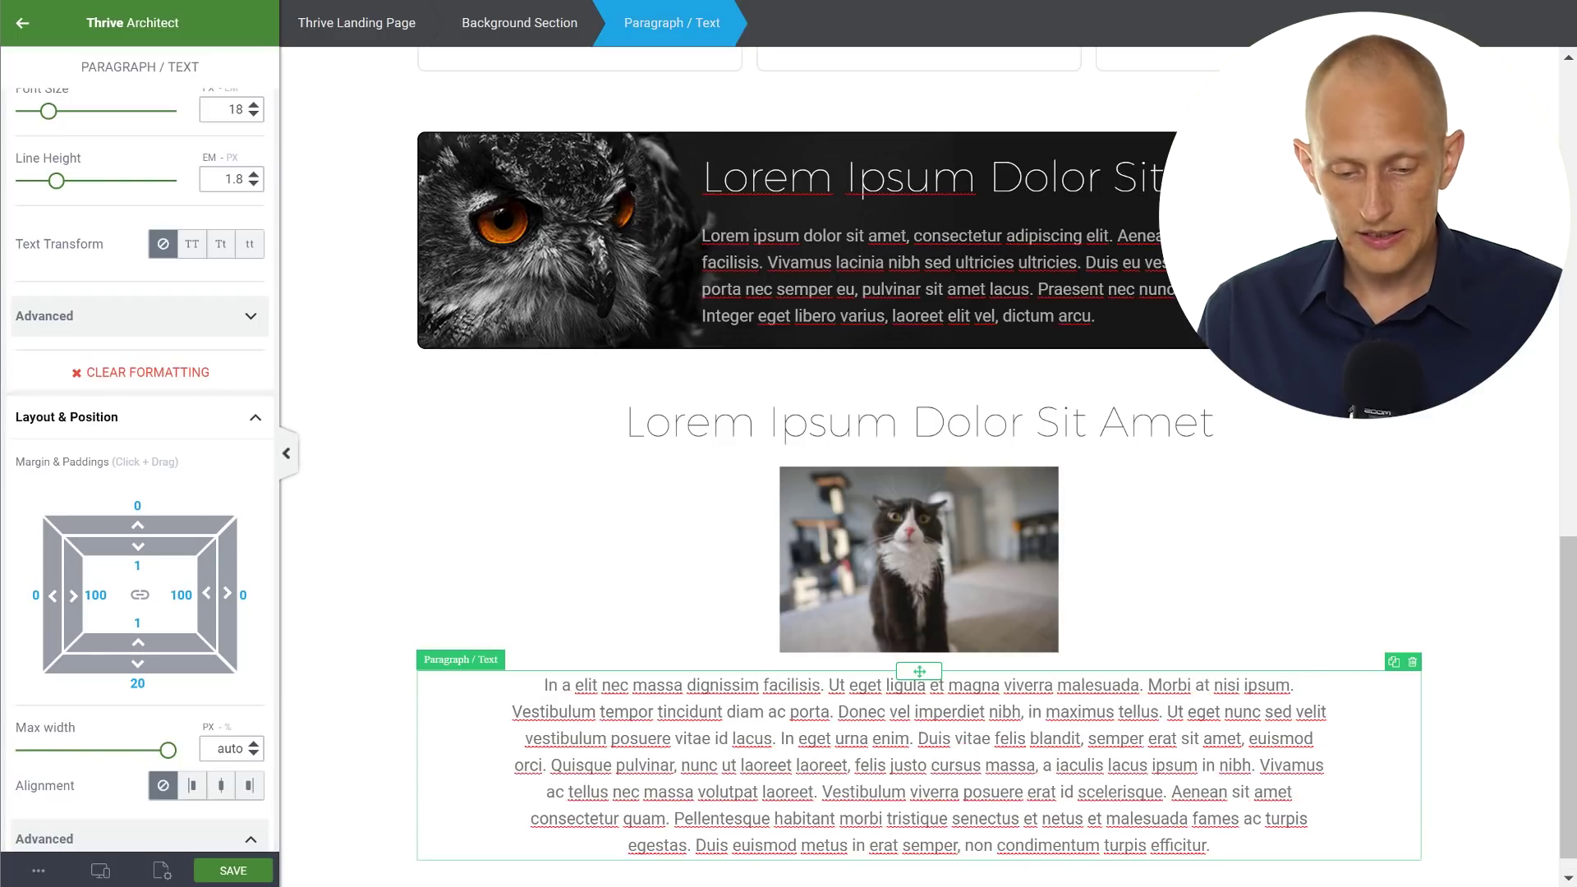
Step: Examine in the mobile view how the paragraph's side paddings affect its text width
{"action": "left_click", "coordinate": [100, 871]}
{"action": "left_click", "coordinate": [104, 843]}
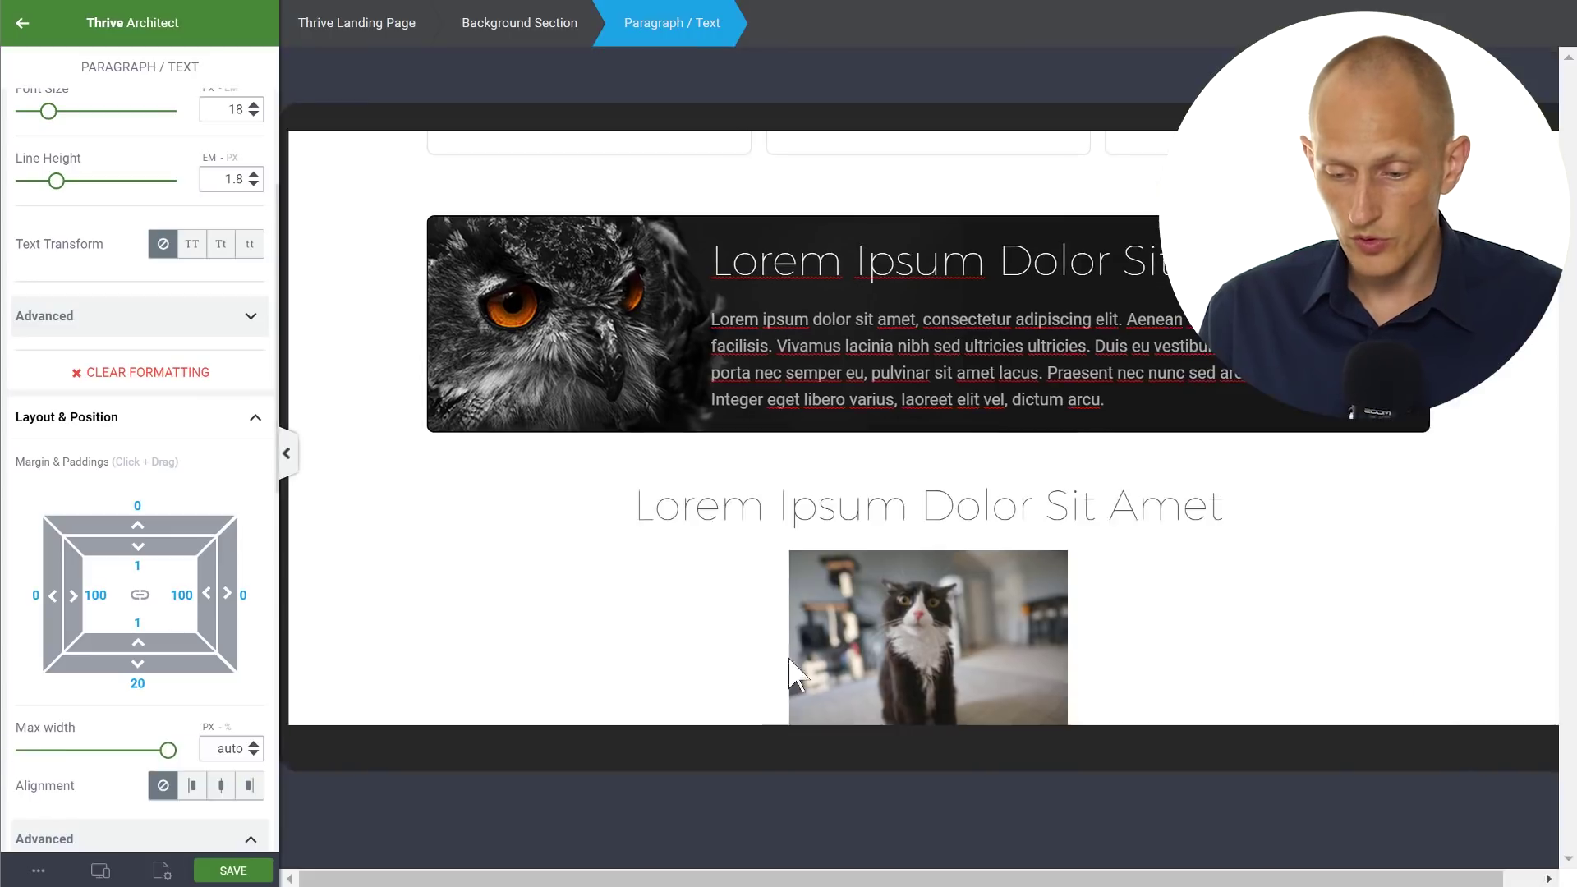
{"action": "scroll", "coordinate": [888, 448], "scroll_direction": "down", "scroll_amount": 15}
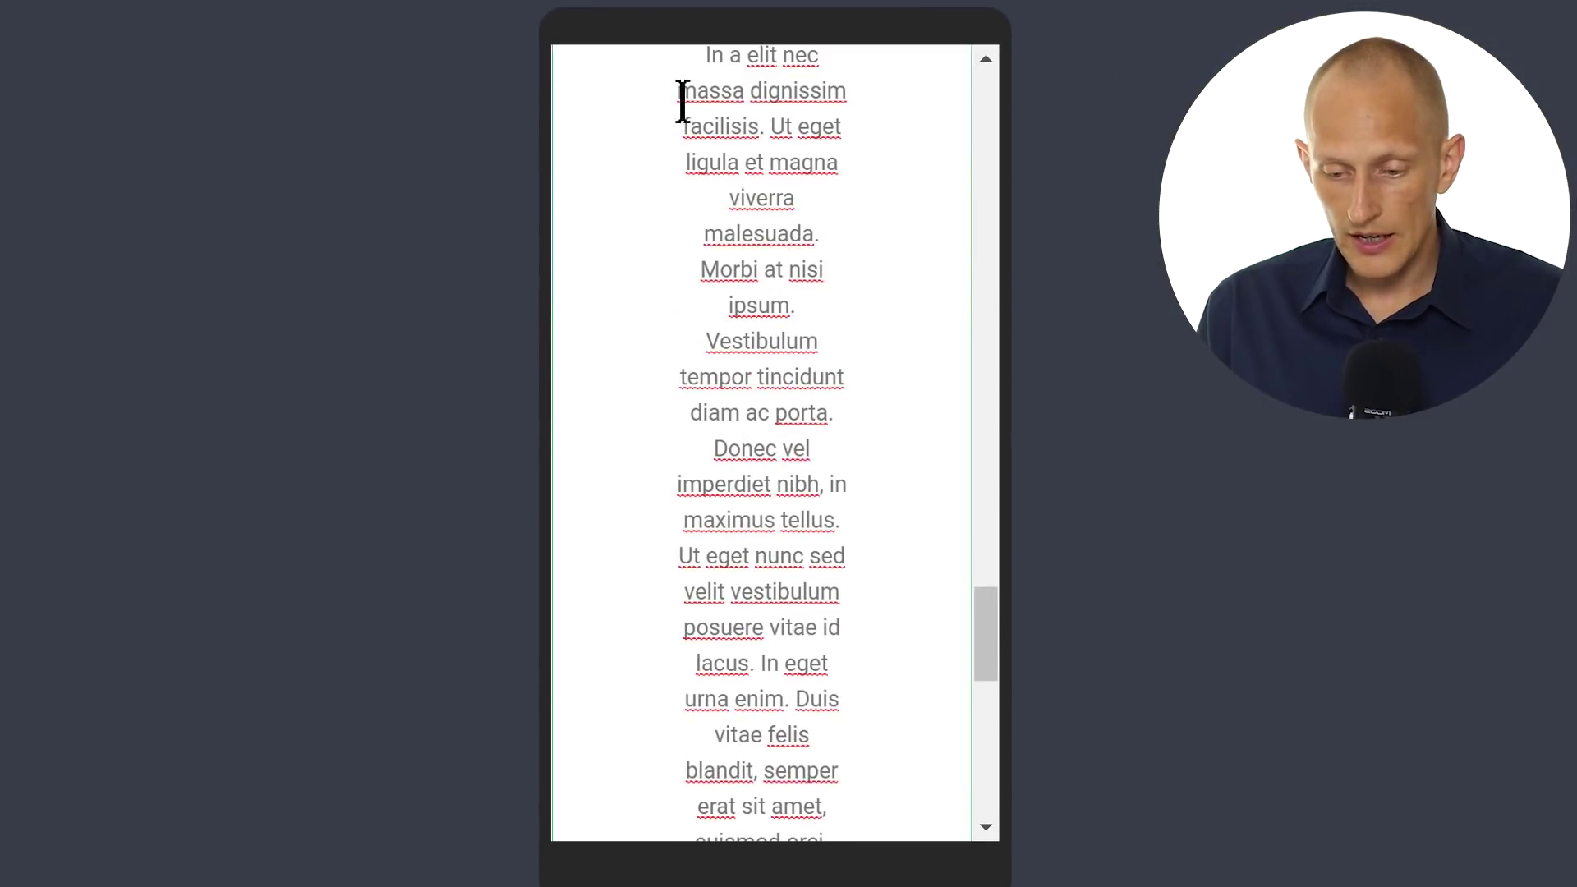
{"action": "scroll", "coordinate": [810, 448], "scroll_direction": "down", "scroll_amount": 5}
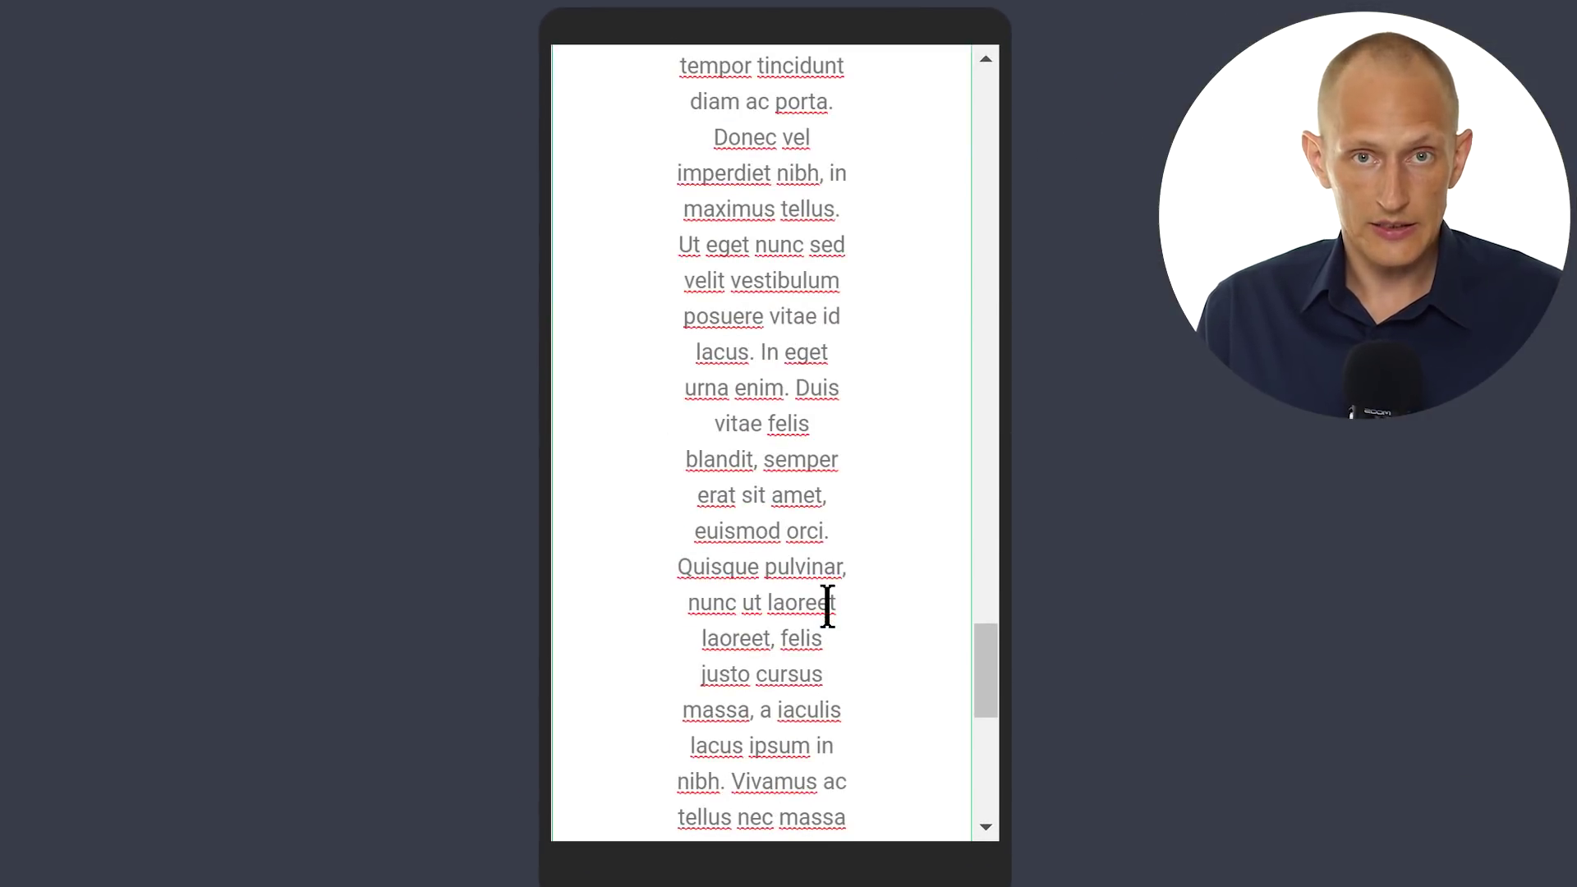
{"action": "scroll", "coordinate": [827, 606], "scroll_direction": "up", "scroll_amount": 7}
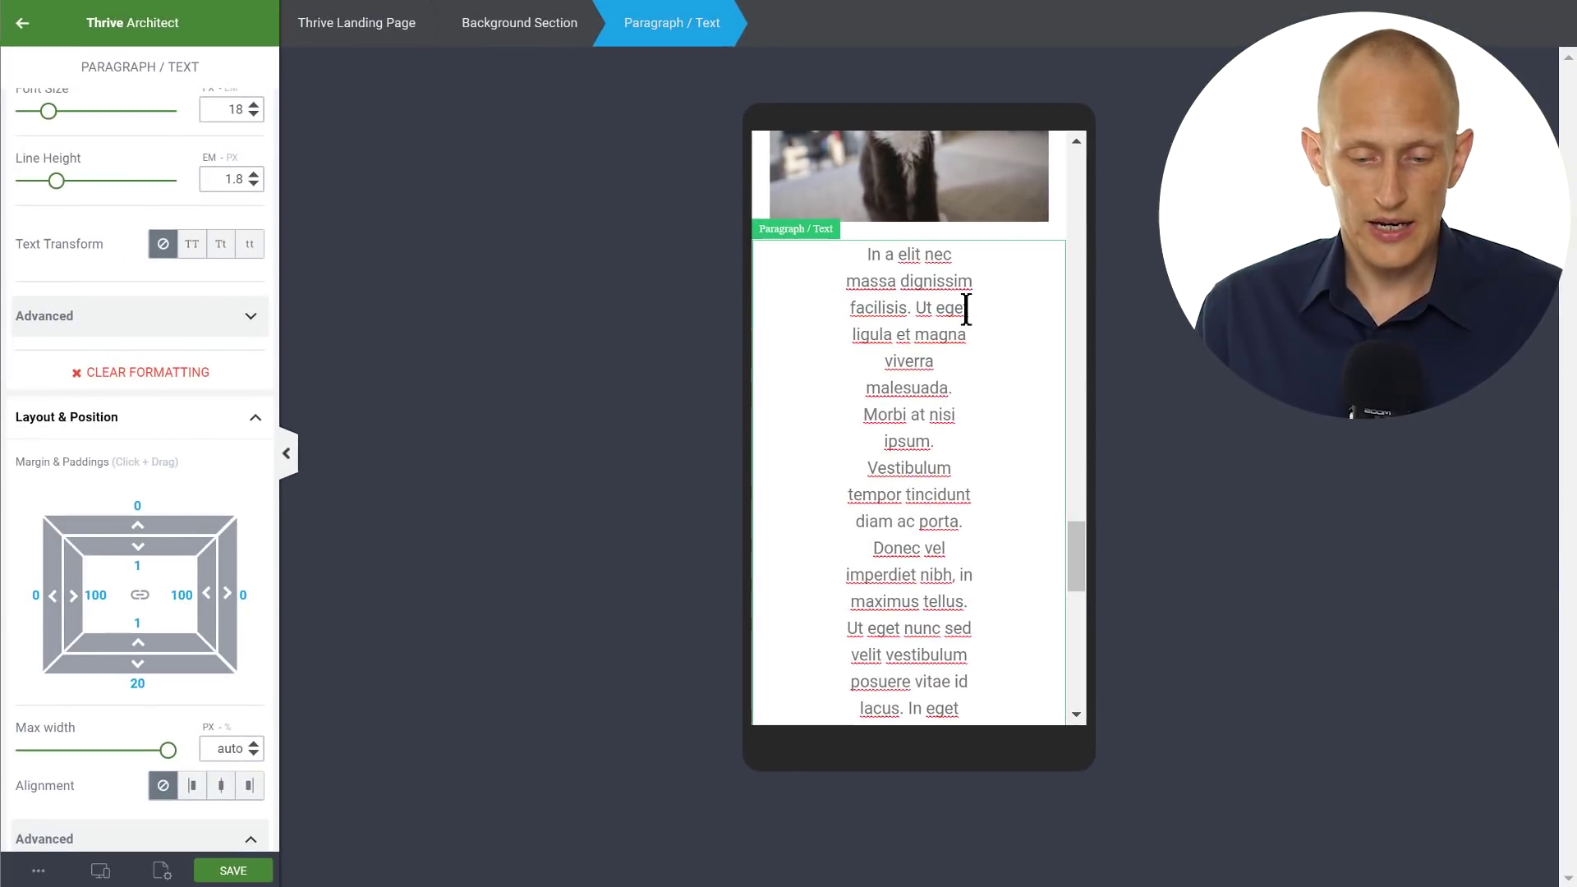
Step: Return to the desktop view and reset the paragraph's left and right padding to 1
{"action": "left_click", "coordinate": [86, 759]}
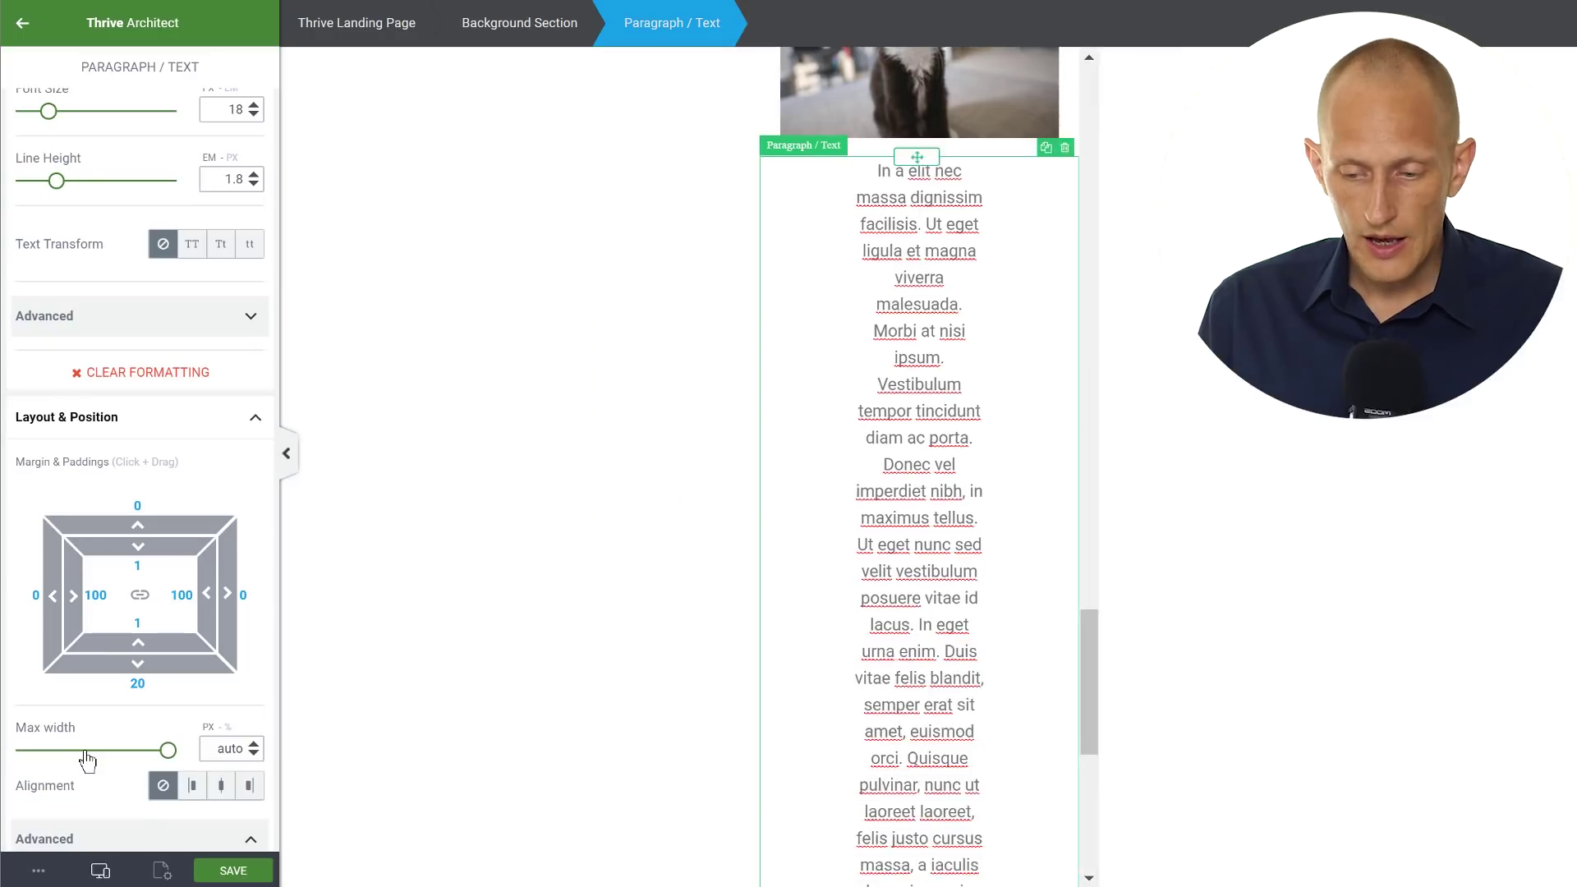
{"action": "left_click", "coordinate": [96, 595]}
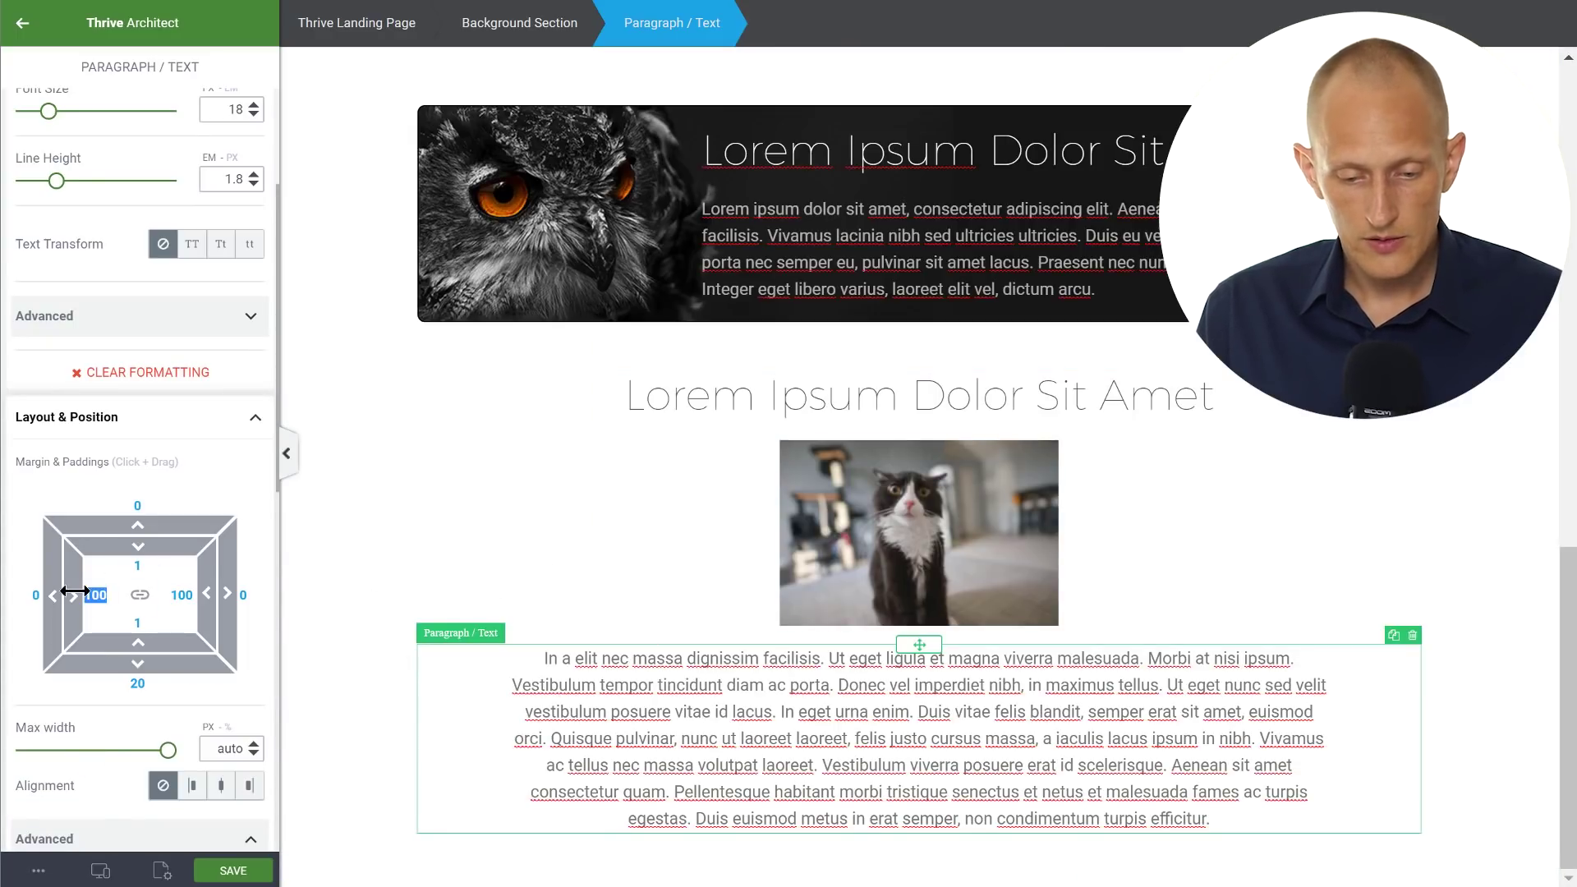
{"action": "type", "text": "1"}
{"action": "left_click", "coordinate": [173, 594]}
{"action": "type", "text": "1"}
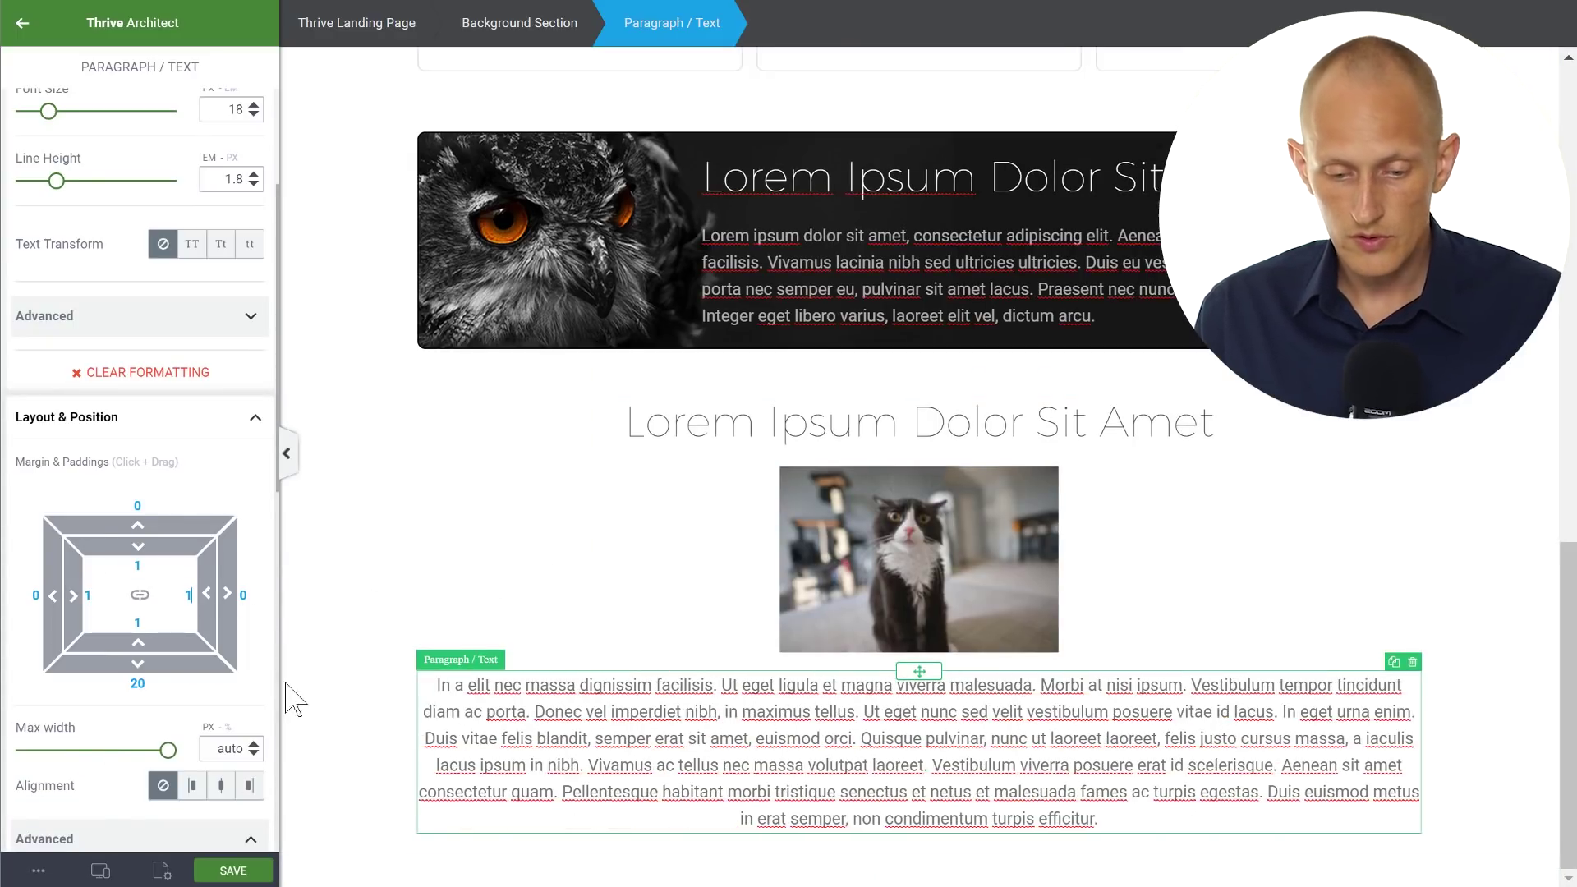
Step: Center-align the paragraph below the cat image and limit its maximum width to 722 px
{"action": "scroll", "coordinate": [206, 694], "scroll_direction": "down", "scroll_amount": 2}
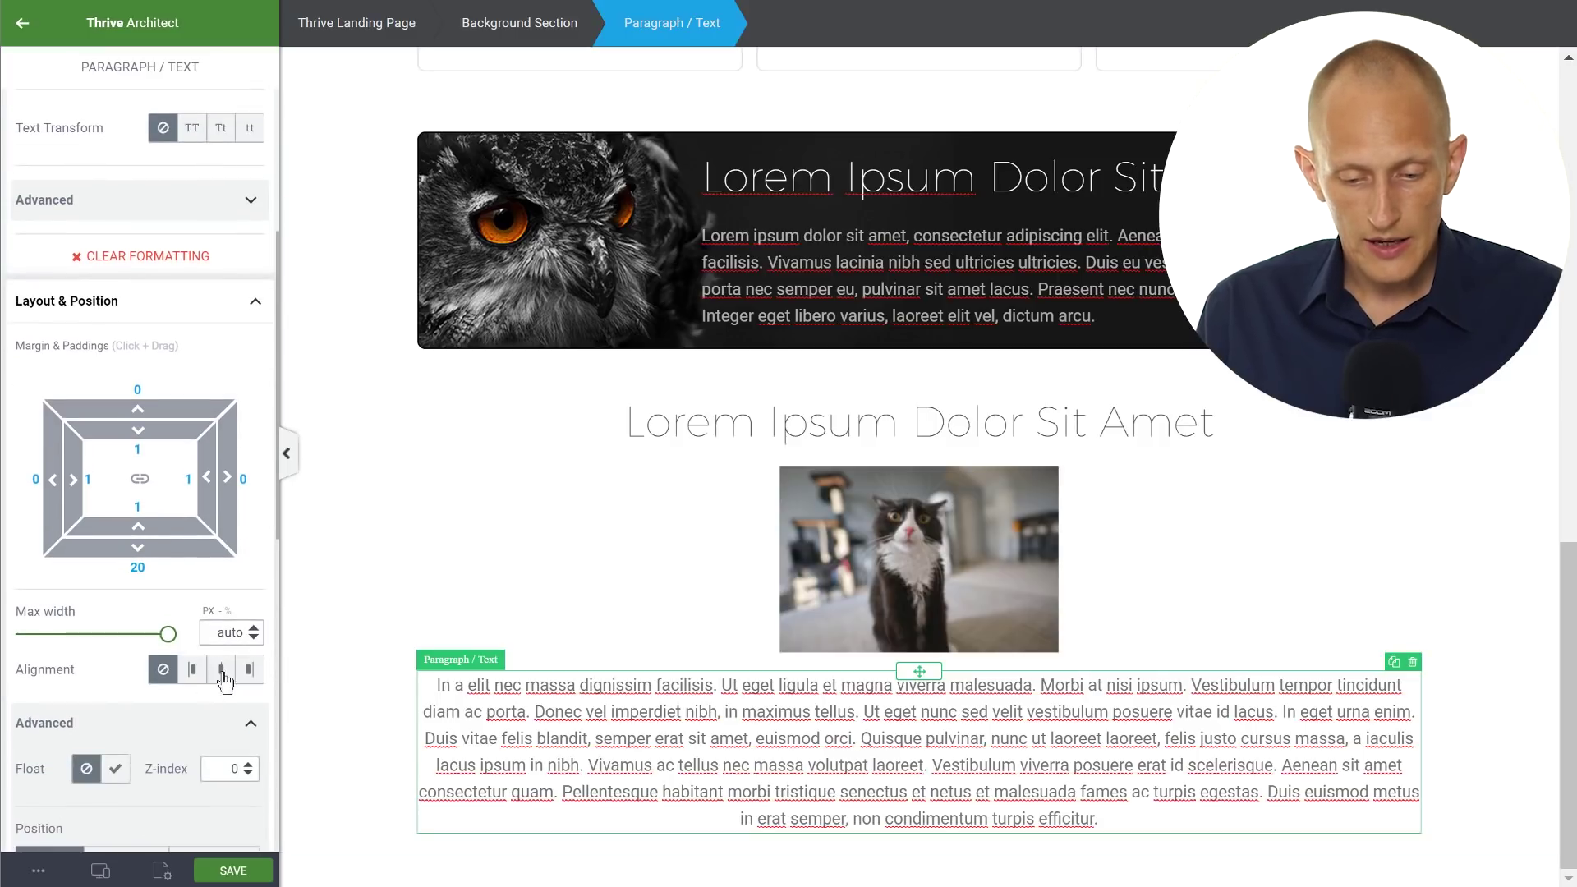
{"action": "left_click", "coordinate": [222, 671]}
{"action": "left_click_drag", "start_coordinate": [167, 633], "coordinate": [120, 634]}
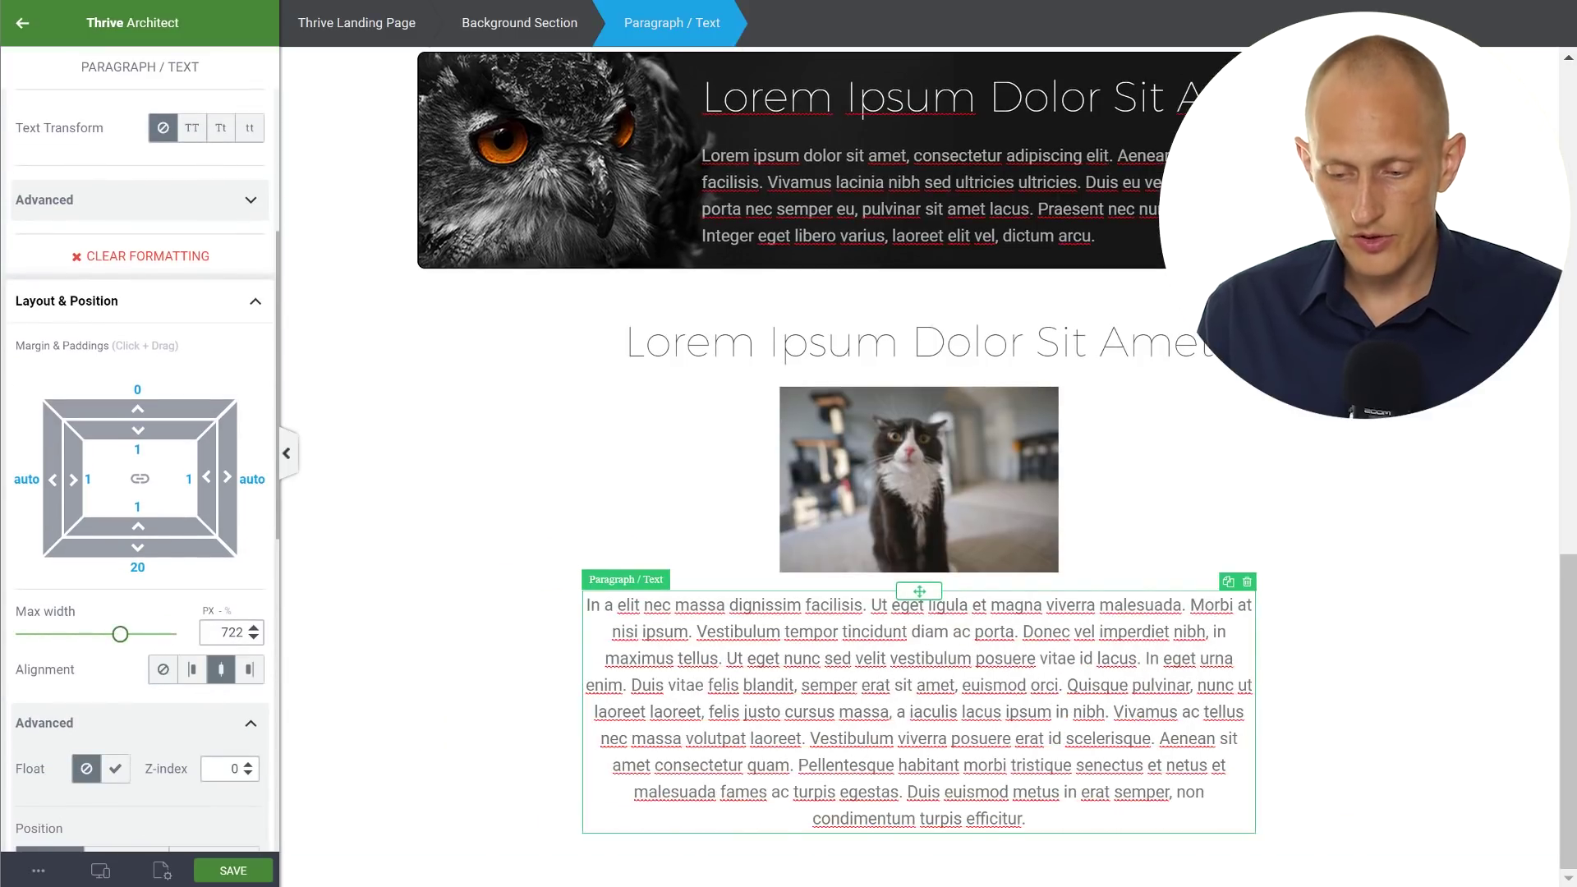
Step: Check how the width-limited paragraph is laid out in the tablet and mobile views
{"action": "mouse_move", "coordinate": [100, 870]}
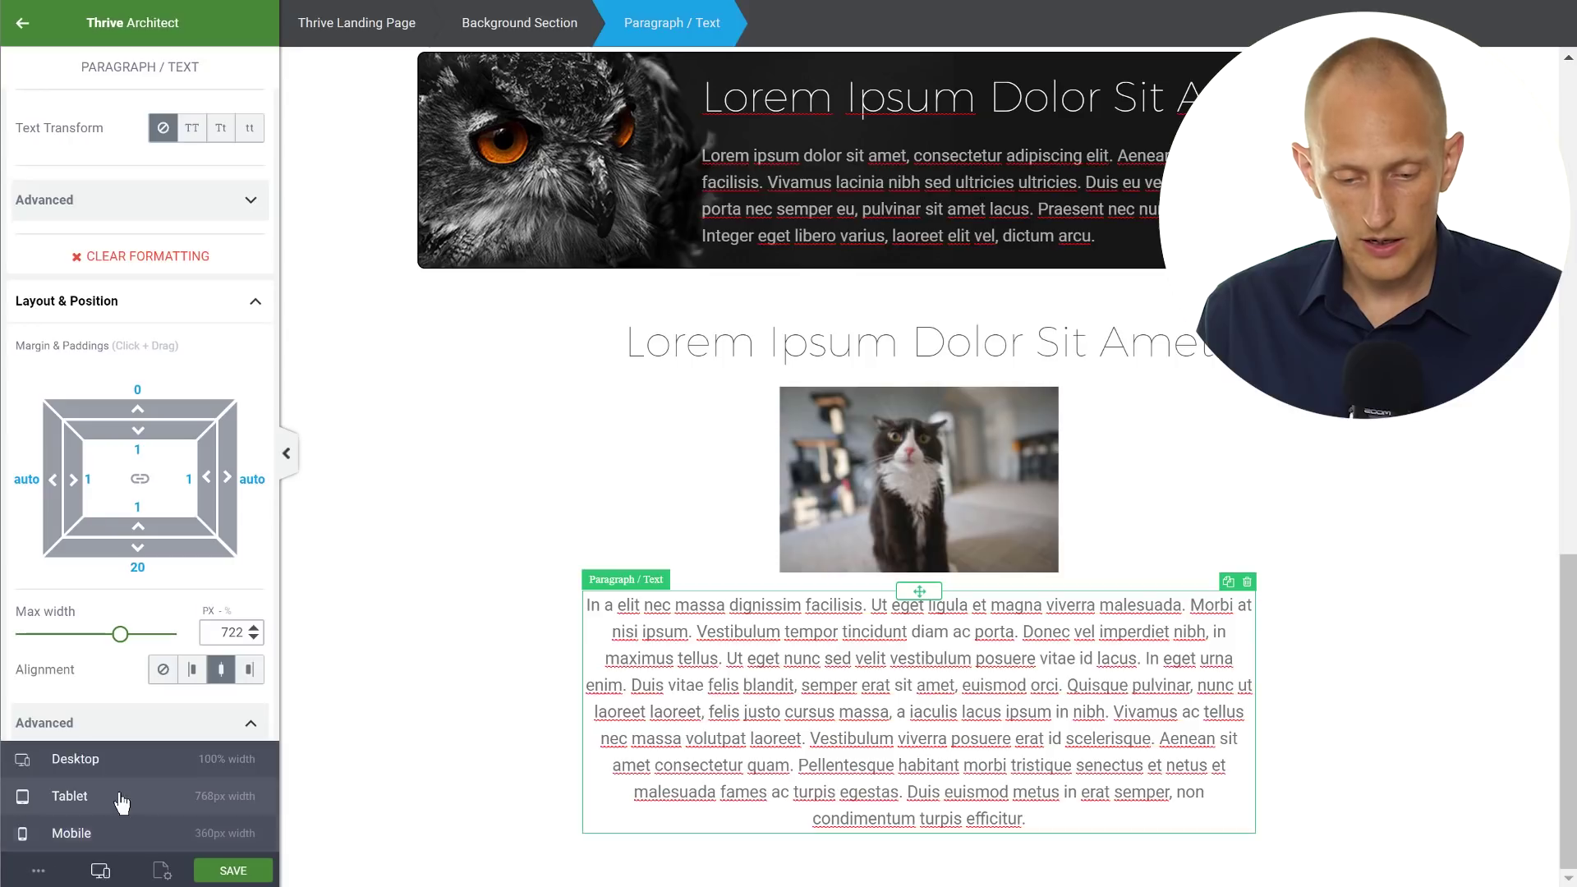
{"action": "left_click", "coordinate": [115, 798]}
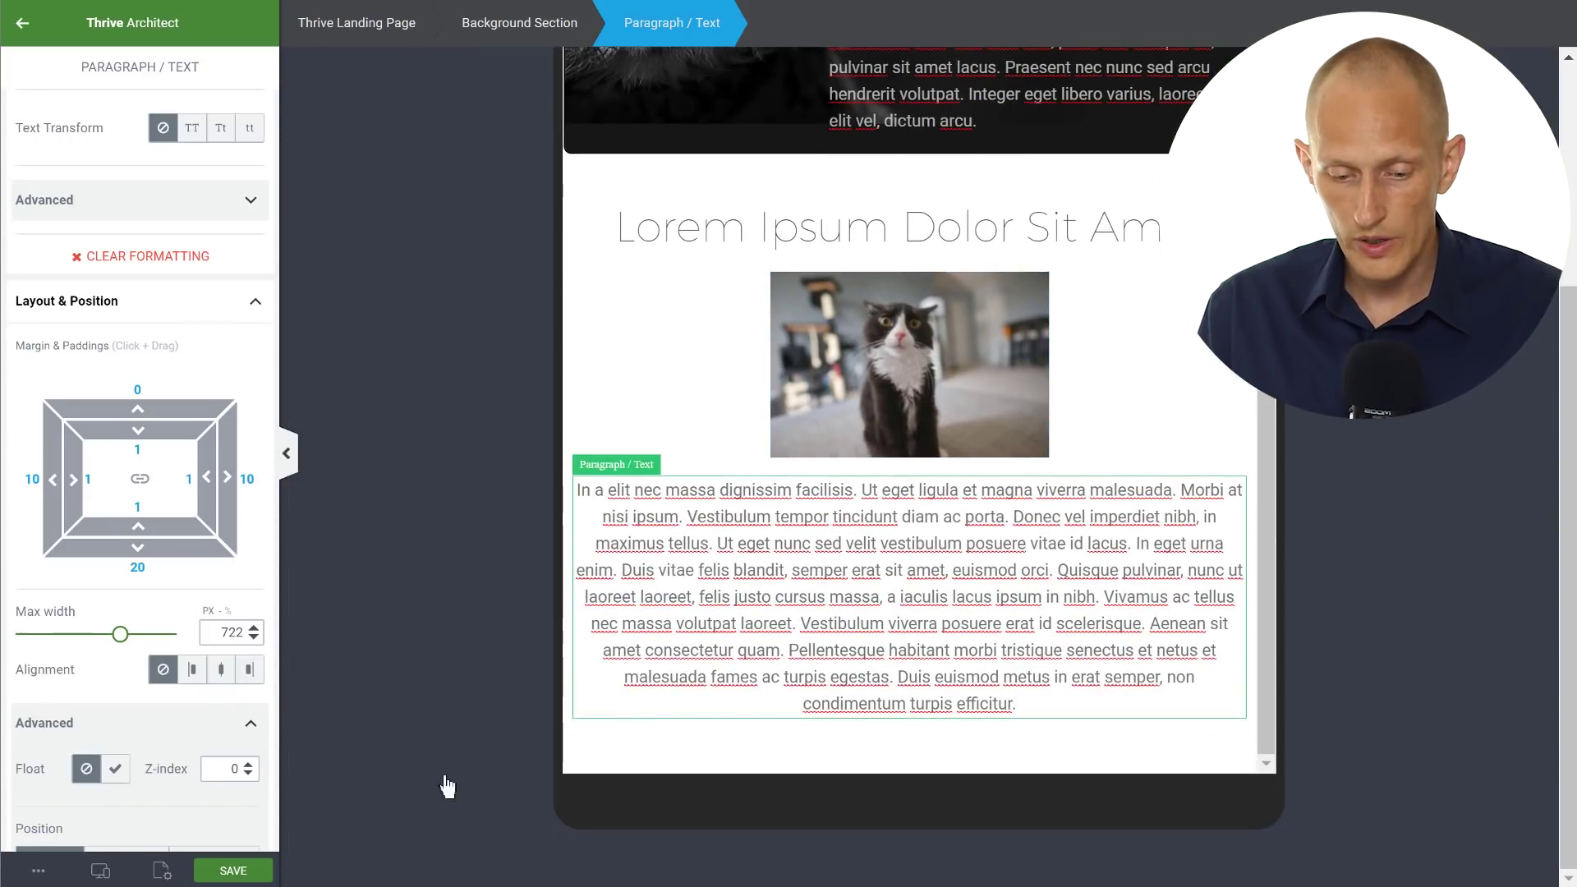
{"action": "mouse_move", "coordinate": [126, 854]}
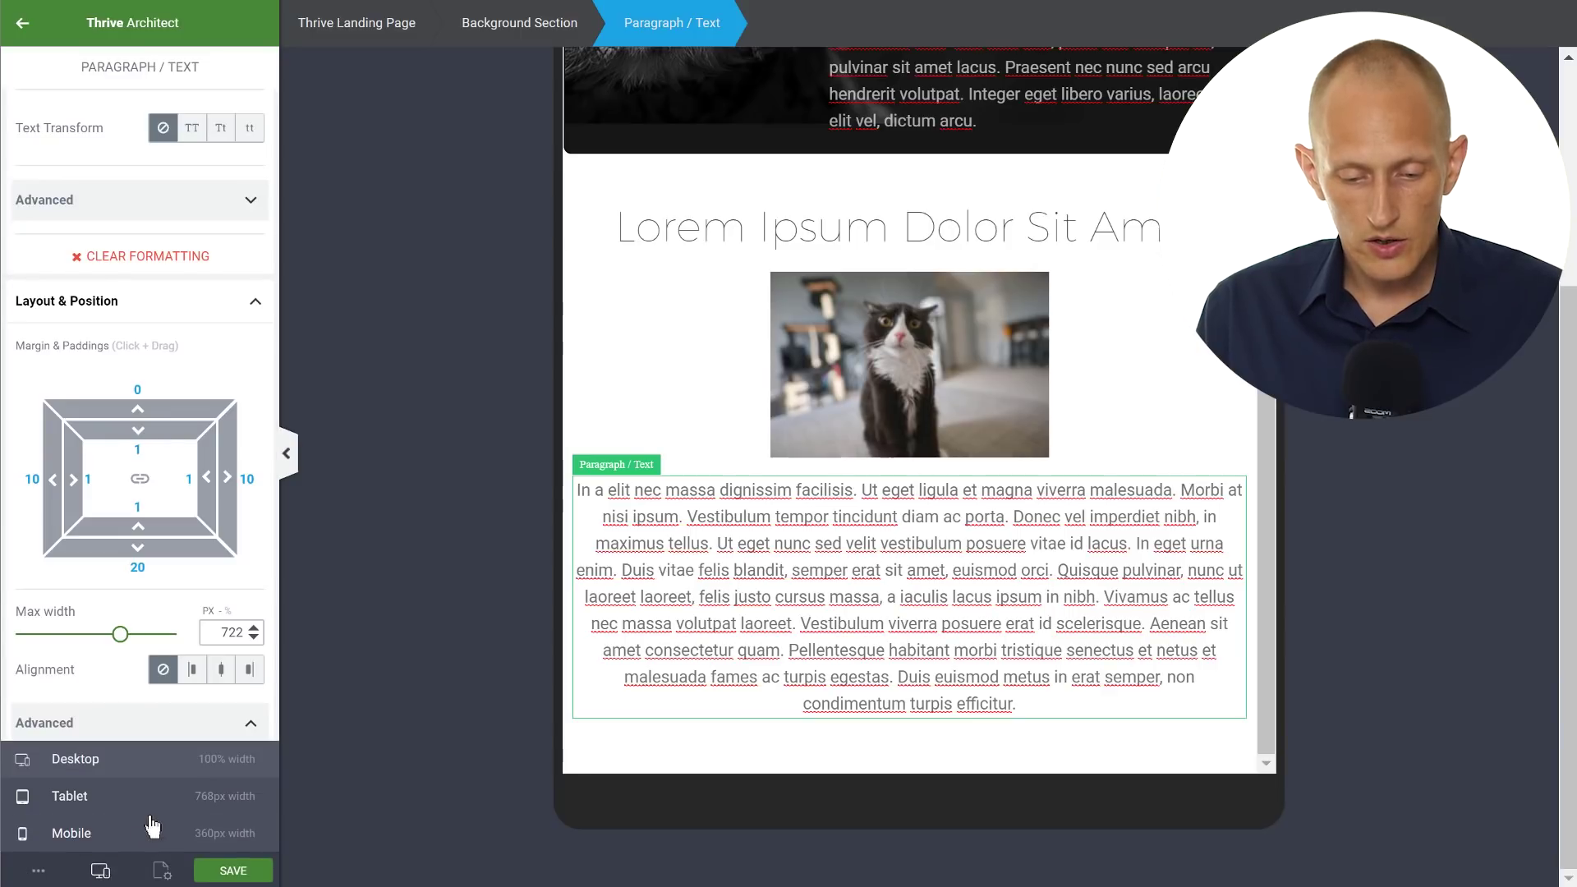
{"action": "left_click", "coordinate": [201, 835]}
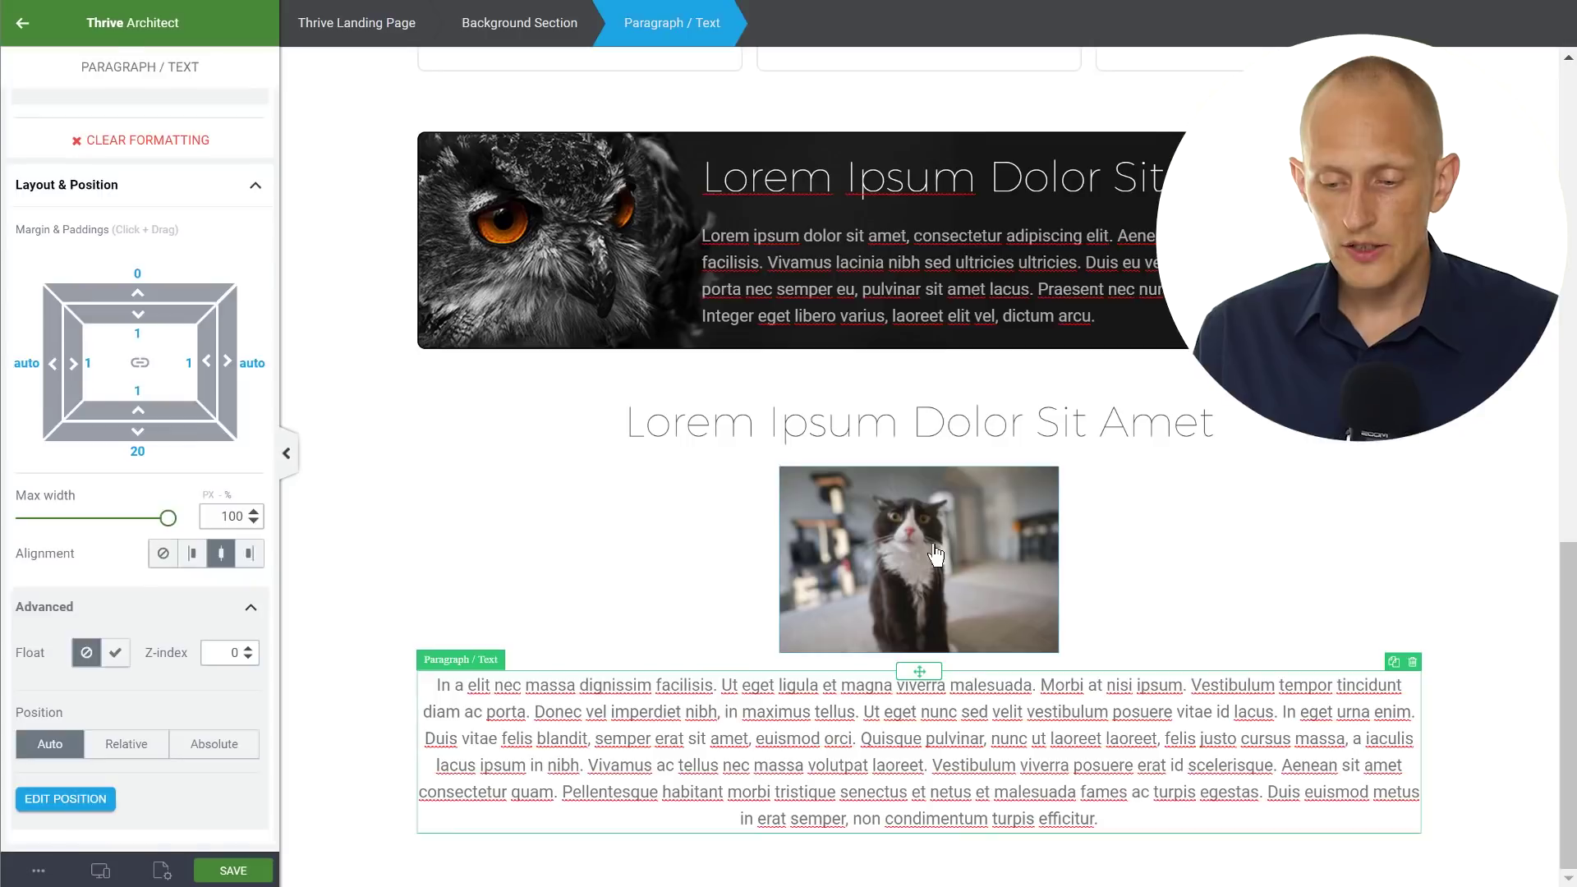
Step: Try aligning the cat image to the right with float enabled, wrapping the paragraph text beside it
{"action": "left_click", "coordinate": [1031, 558]}
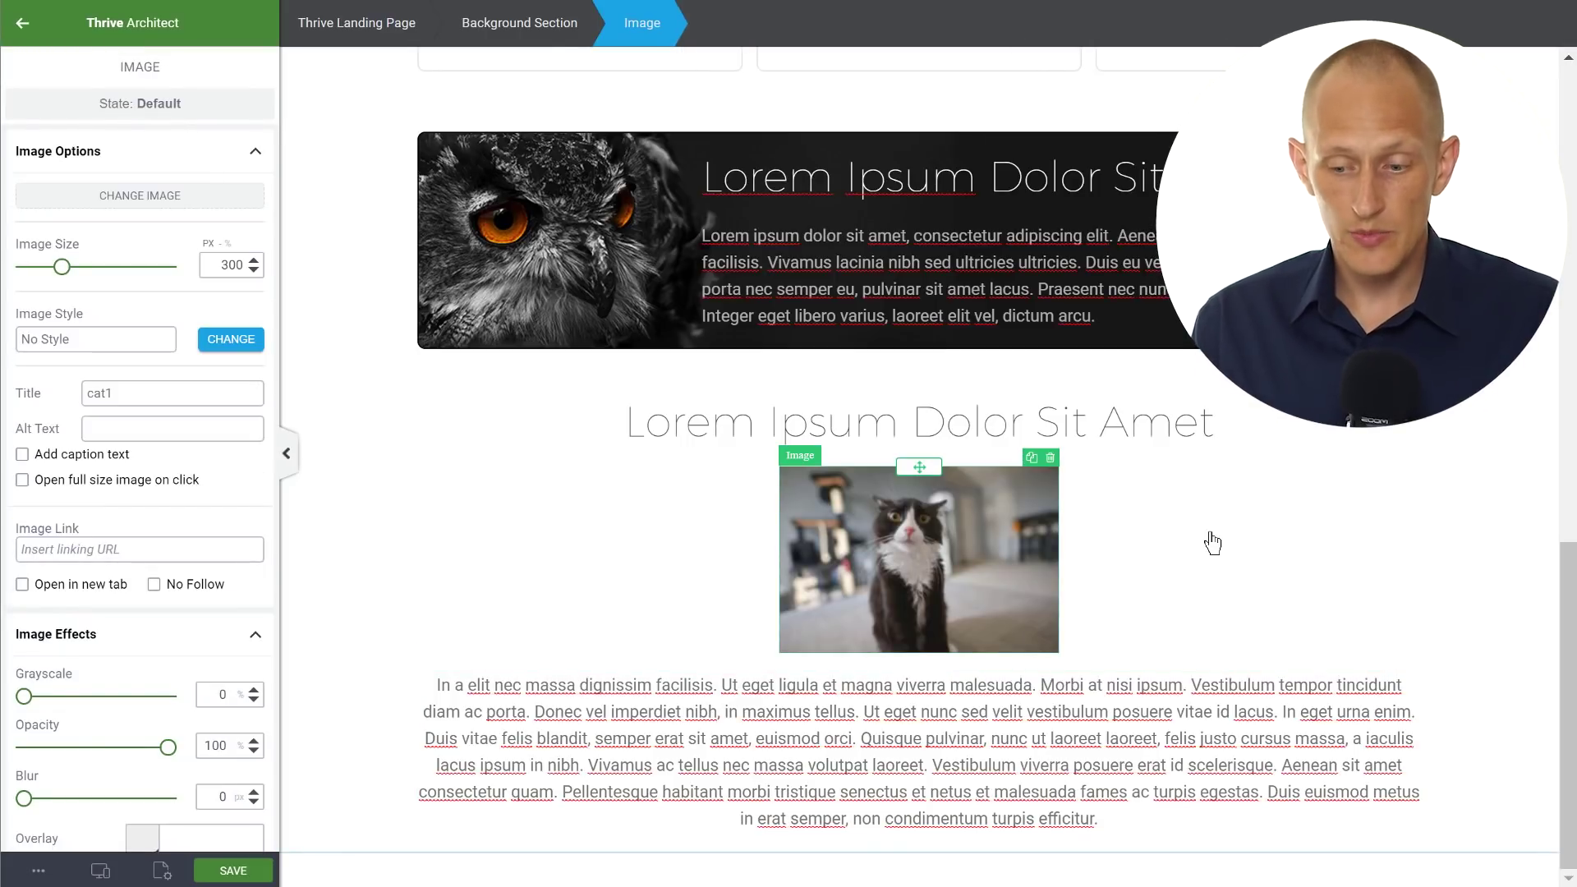
{"action": "scroll", "coordinate": [197, 509], "scroll_direction": "down", "scroll_amount": 7}
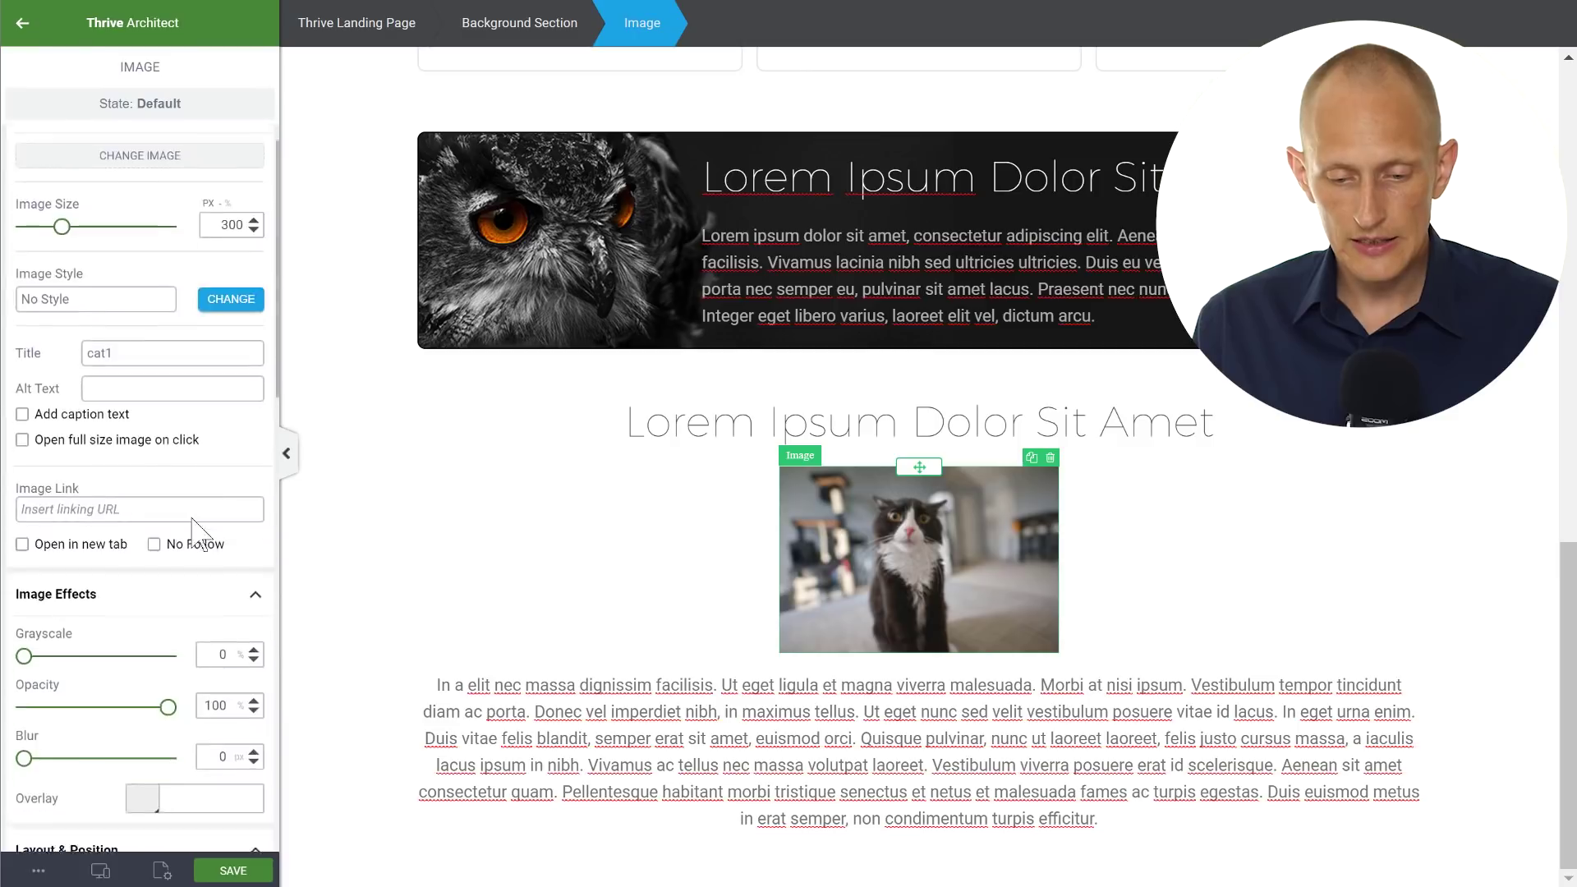
{"action": "left_click", "coordinate": [250, 637]}
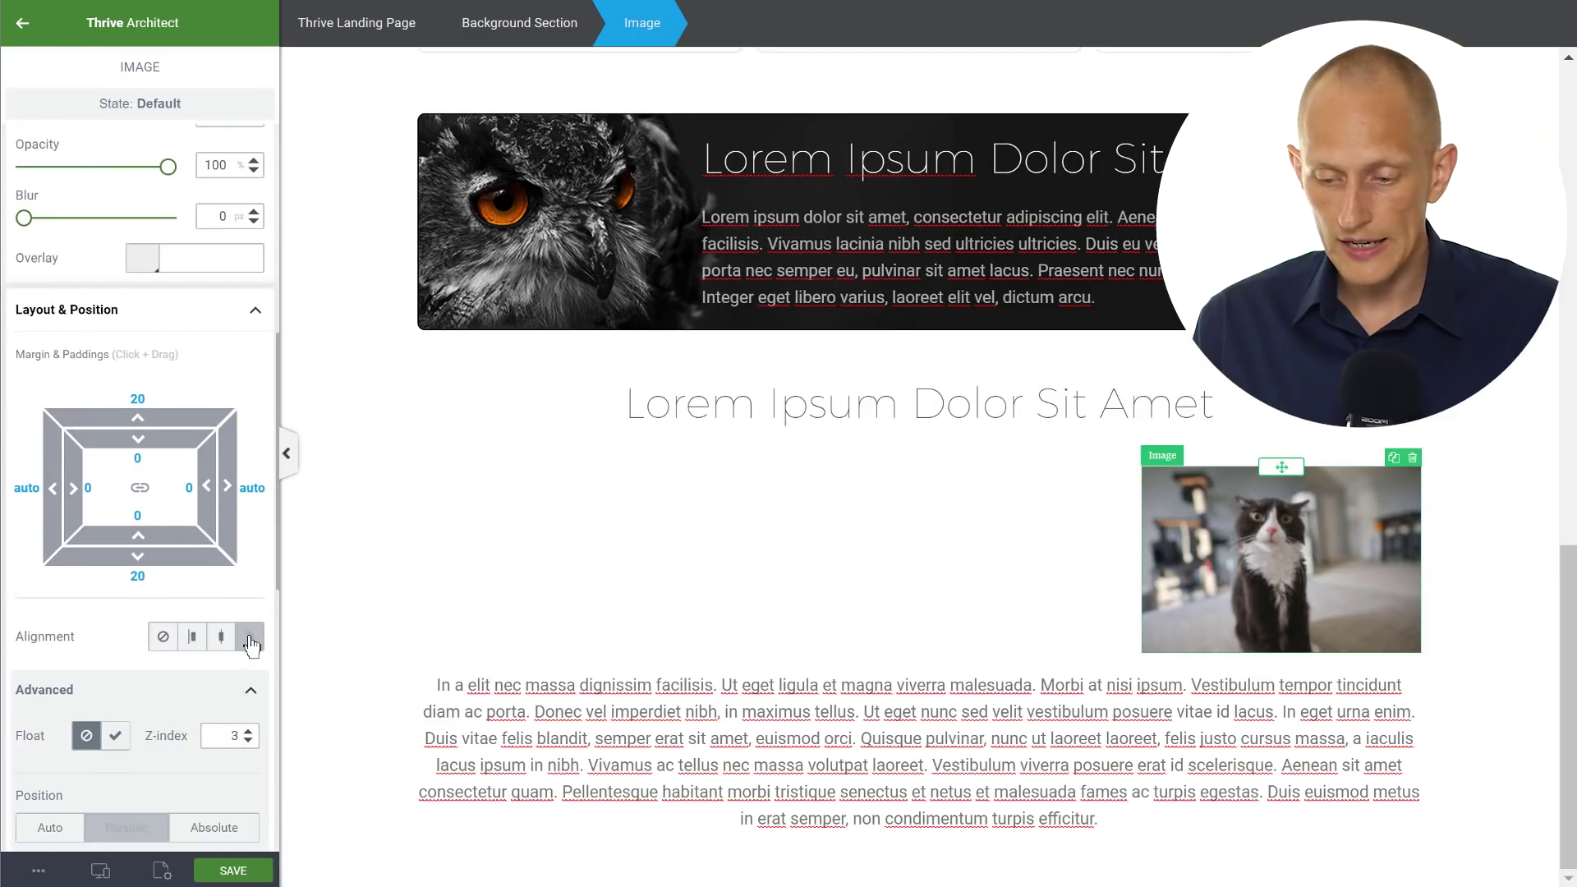
{"action": "scroll", "coordinate": [143, 733], "scroll_direction": "down", "scroll_amount": 3}
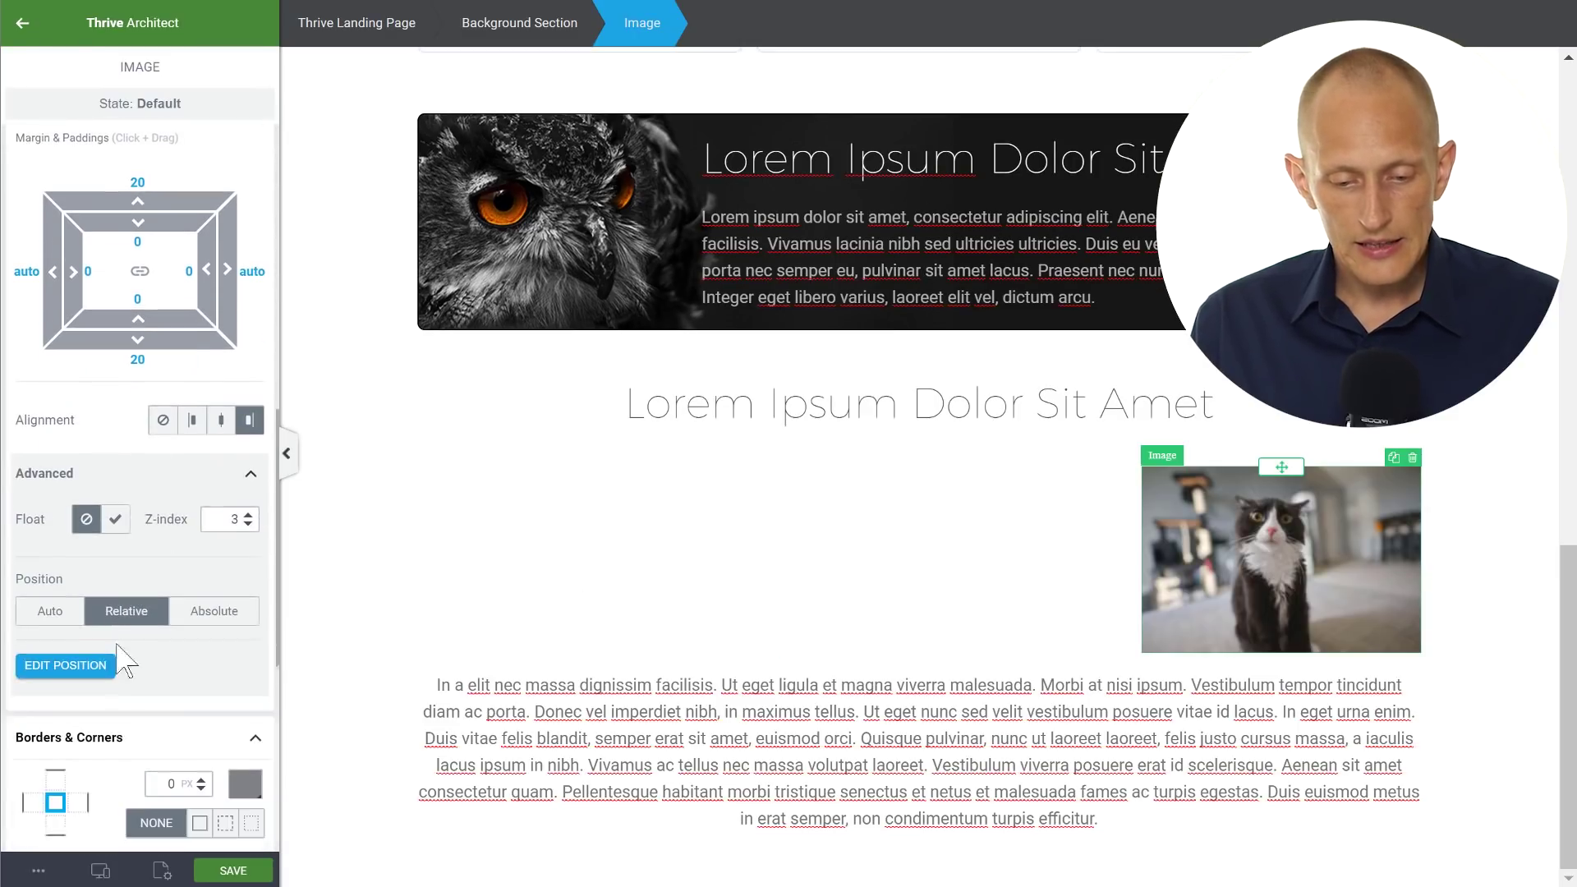
{"action": "left_click", "coordinate": [114, 505]}
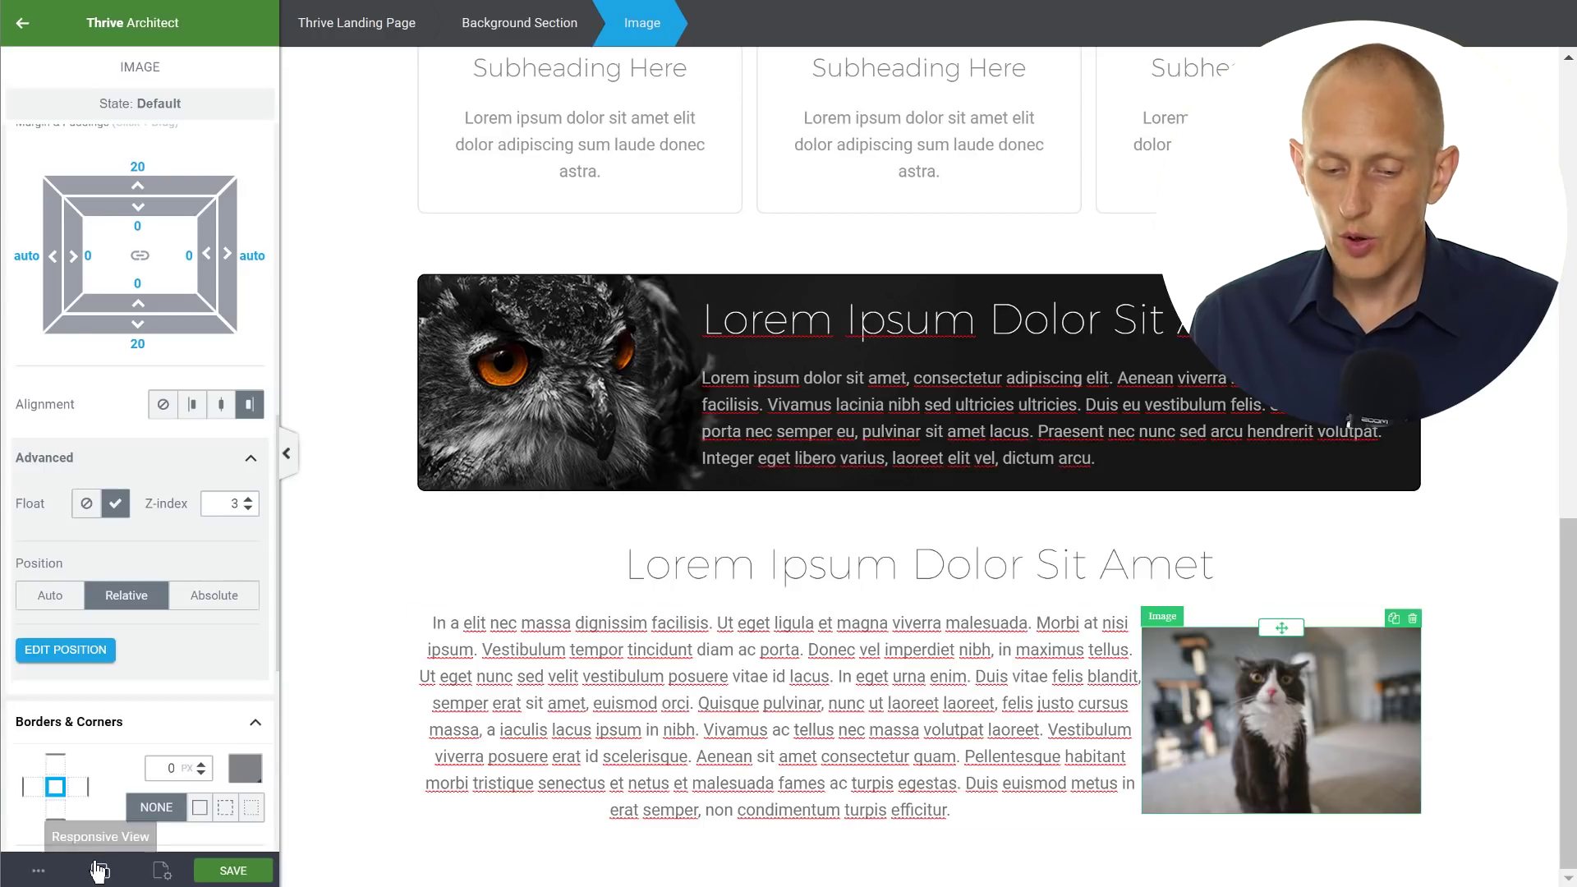
Step: Examine how the text wraps around the floated cat image in the tablet and mobile views
{"action": "mouse_move", "coordinate": [100, 870]}
{"action": "left_click", "coordinate": [107, 817]}
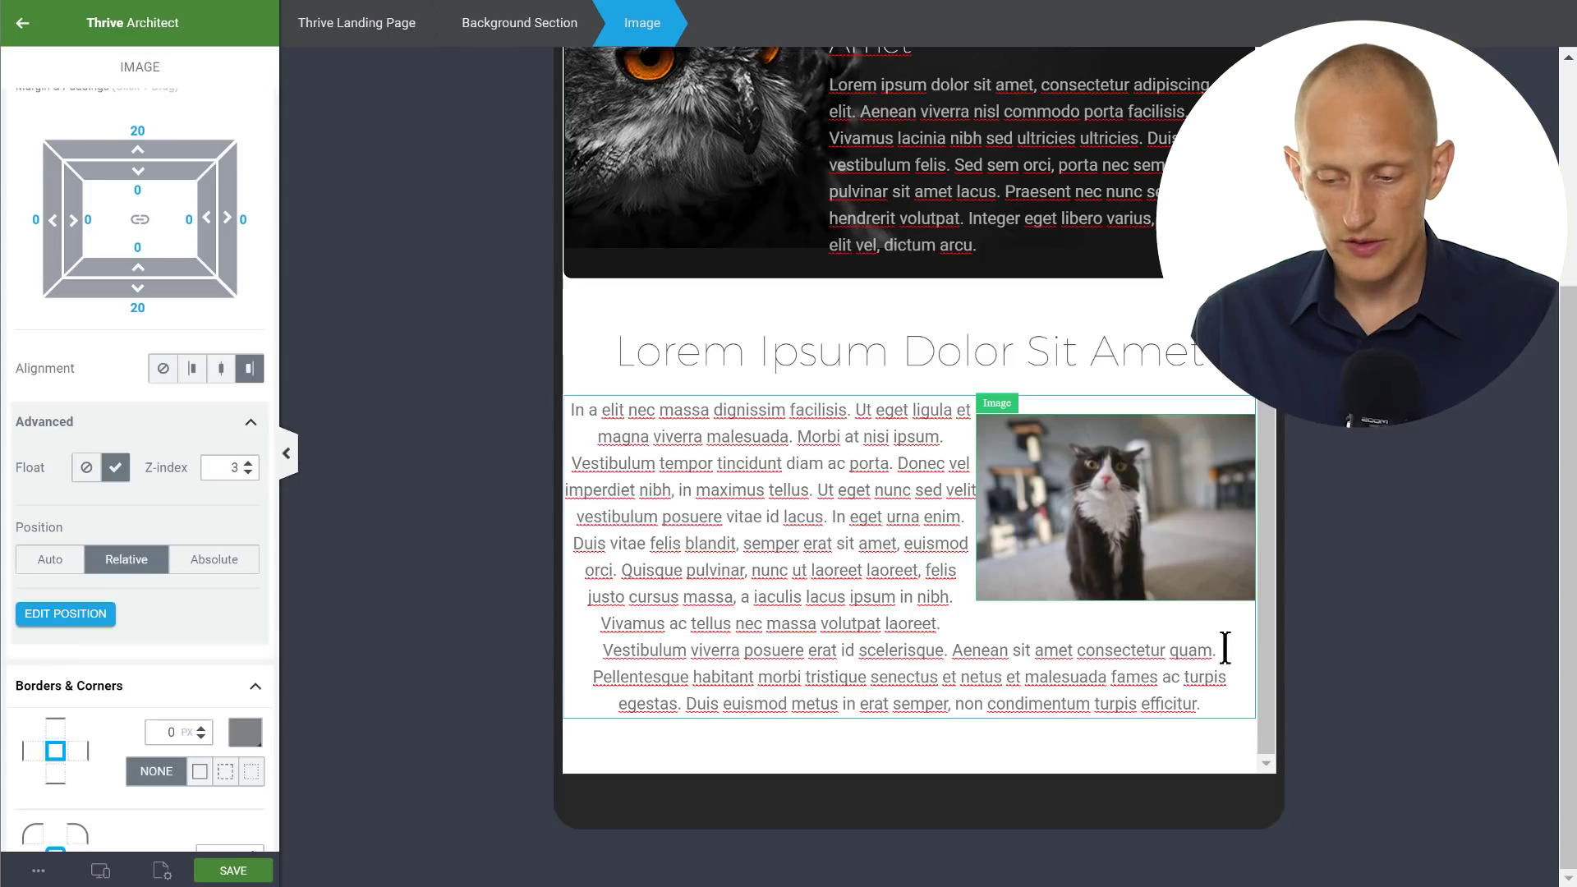
{"action": "scroll", "coordinate": [105, 633], "scroll_direction": "down", "scroll_amount": 2}
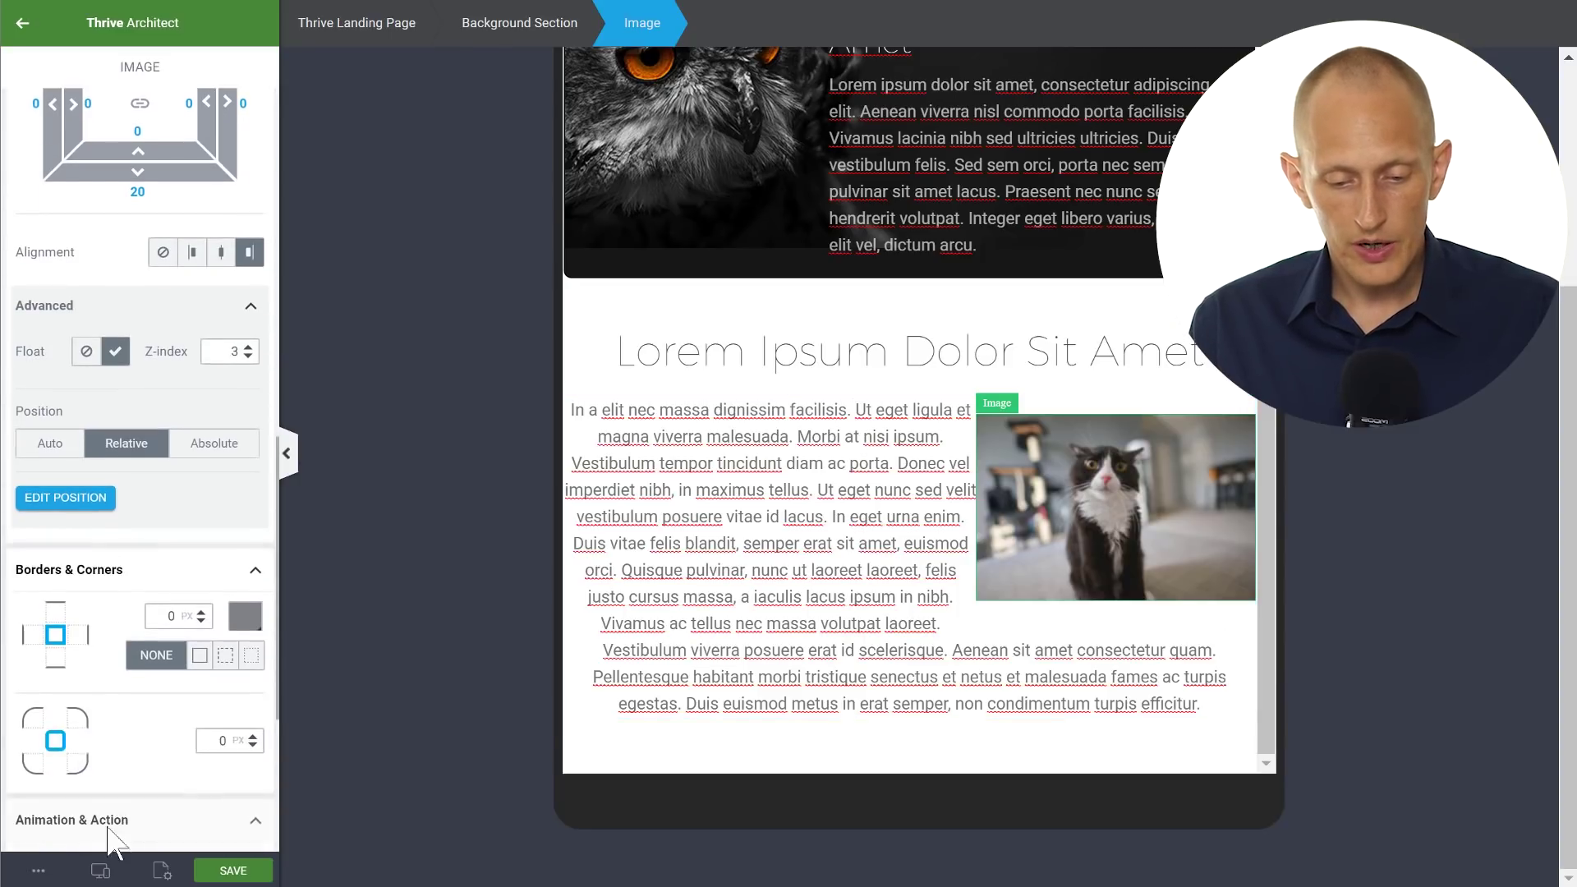
{"action": "left_click", "coordinate": [101, 870]}
{"action": "left_click", "coordinate": [105, 852]}
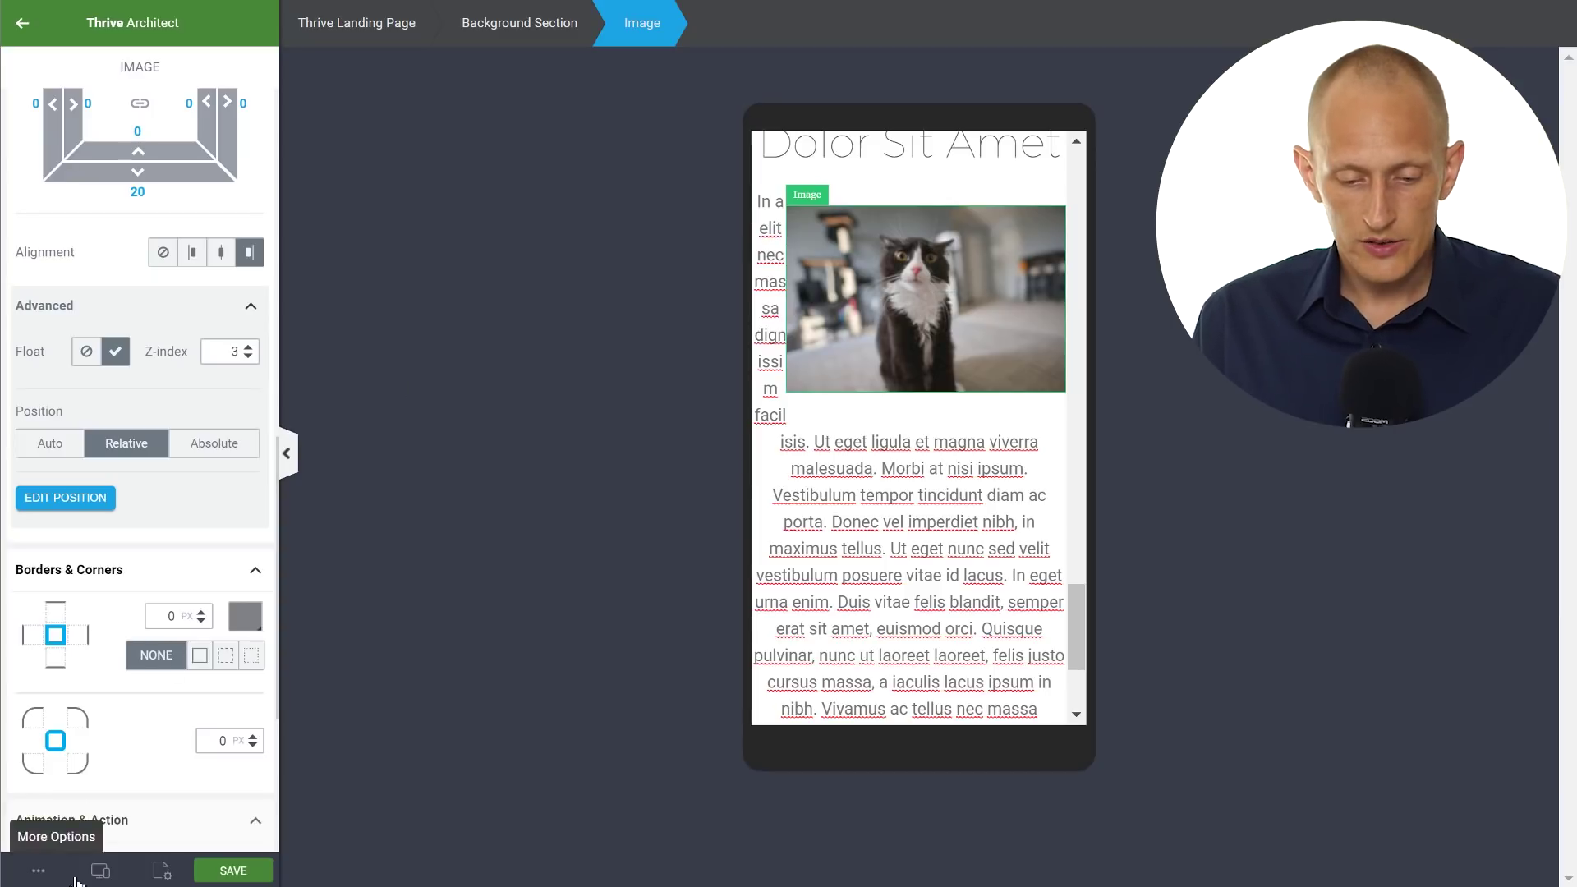
{"action": "mouse_move", "coordinate": [99, 869]}
Step: Return to the desktop view, turn off the cat image's float, and center-align the image
{"action": "left_click", "coordinate": [87, 773]}
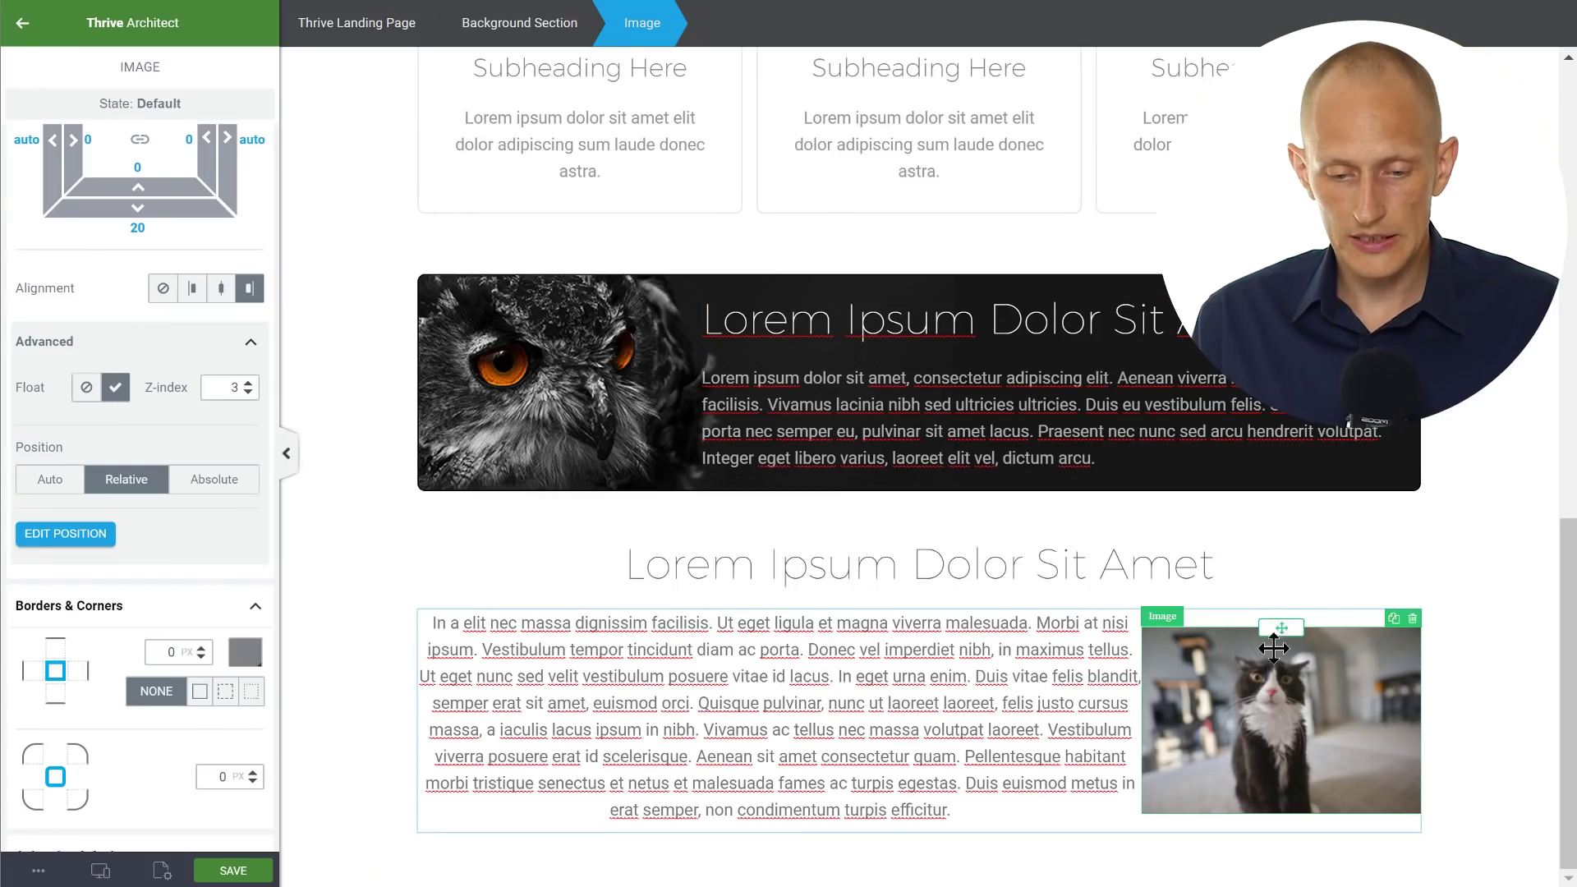
{"action": "left_click", "coordinate": [86, 386]}
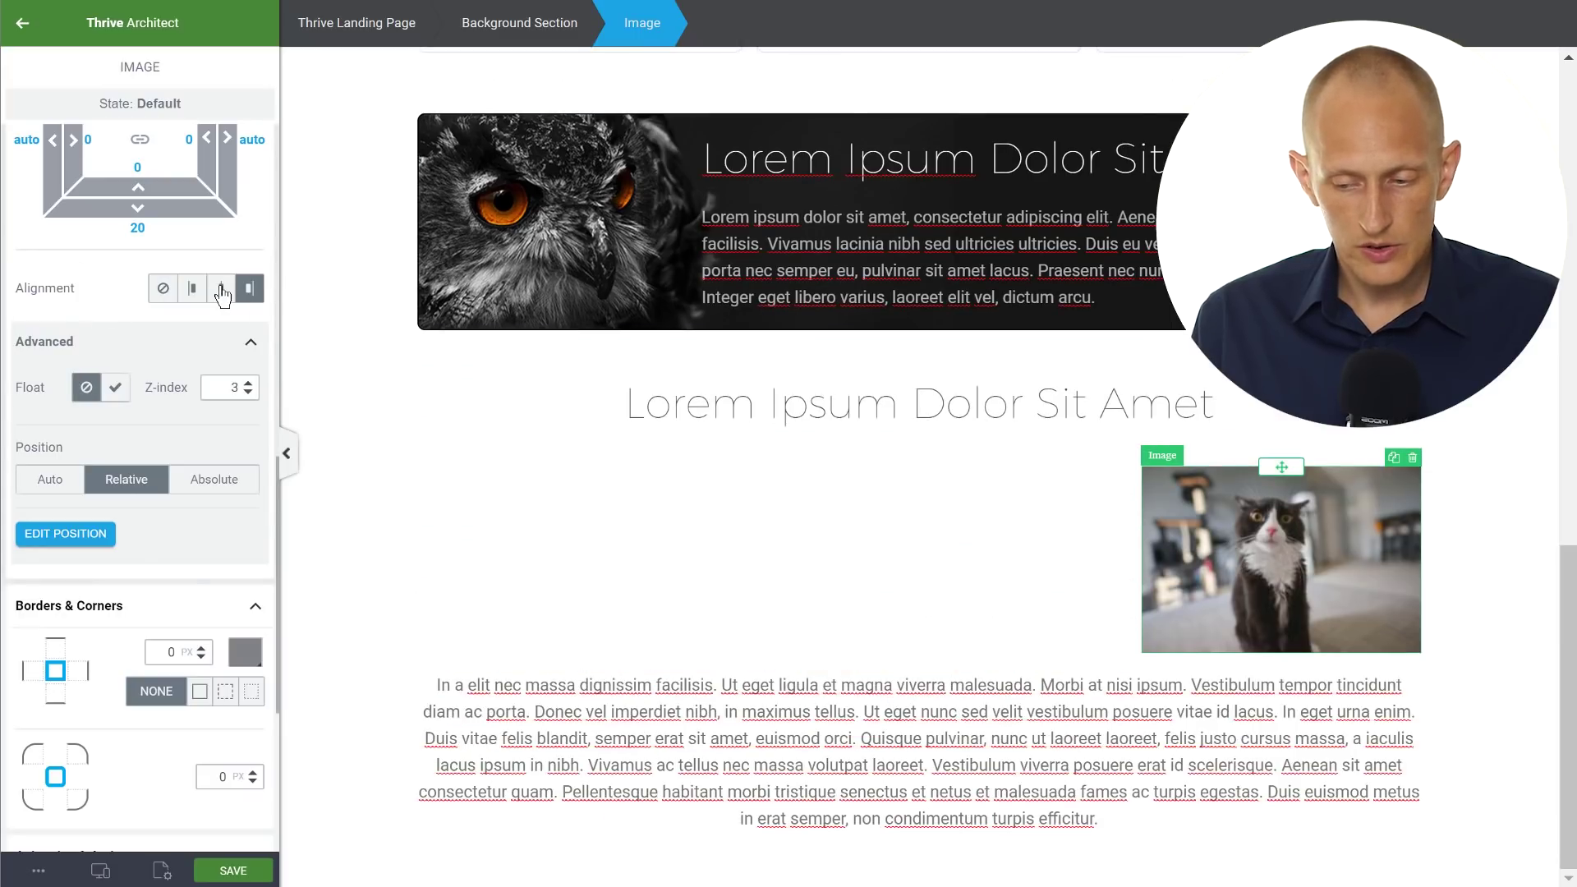
{"action": "left_click", "coordinate": [220, 288]}
Step: Move the cat image beside the paragraph's right edge to form two columns, and narrow the image column to roughly the image's width
{"action": "left_click_drag", "start_coordinate": [909, 467], "coordinate": [1369, 732]}
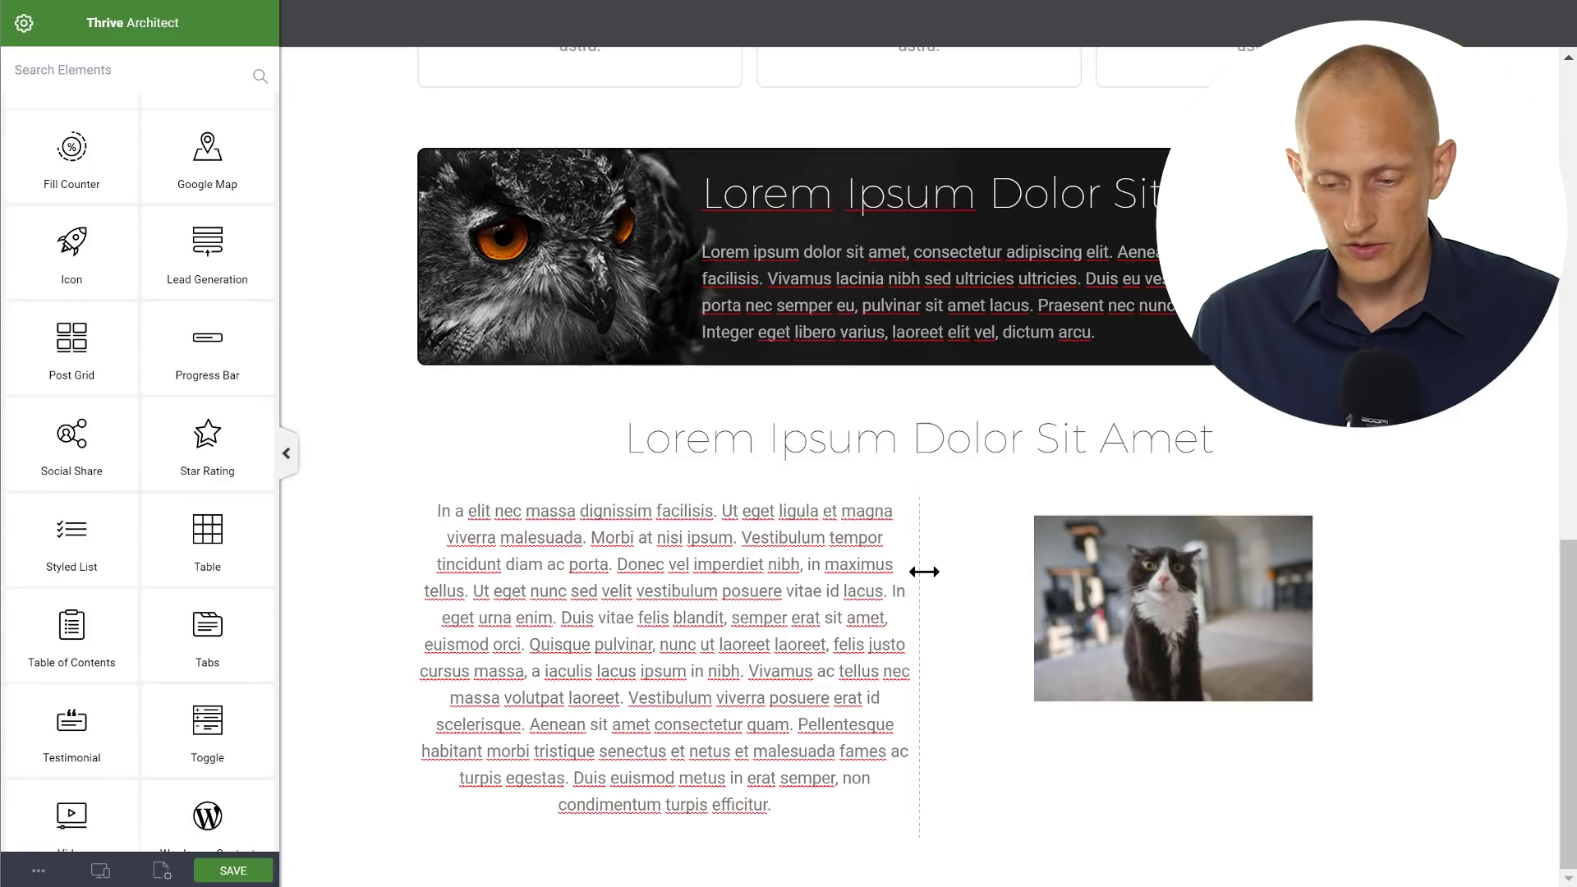
{"action": "left_click_drag", "start_coordinate": [924, 572], "coordinate": [1133, 608]}
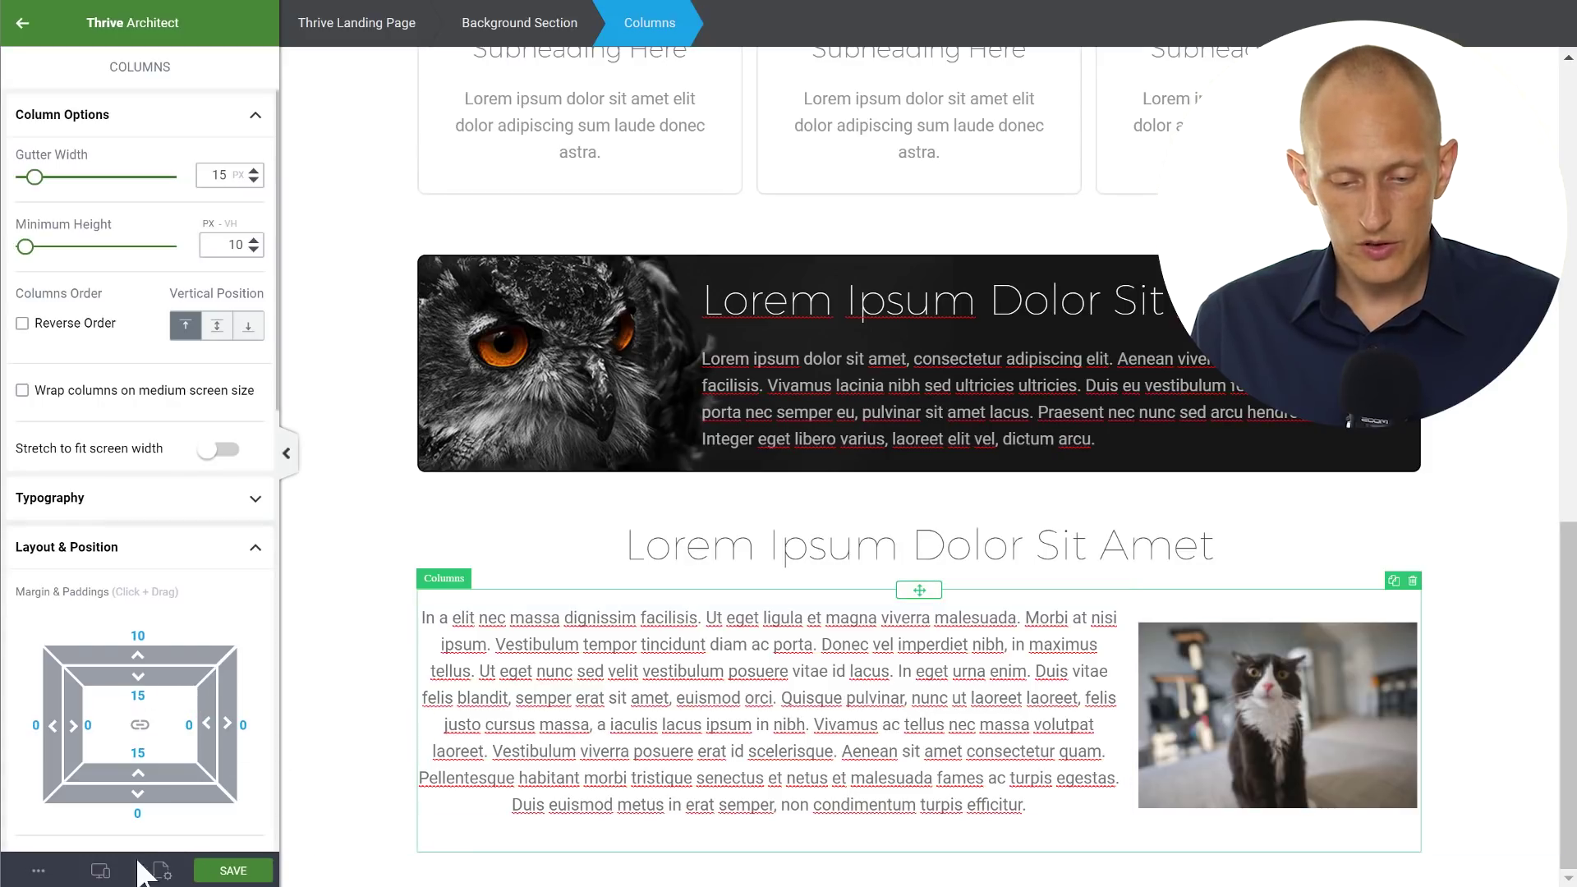
Step: Check how the text and cat image columns are laid out in the tablet and mobile views
{"action": "left_click", "coordinate": [107, 872]}
{"action": "left_click", "coordinate": [98, 796]}
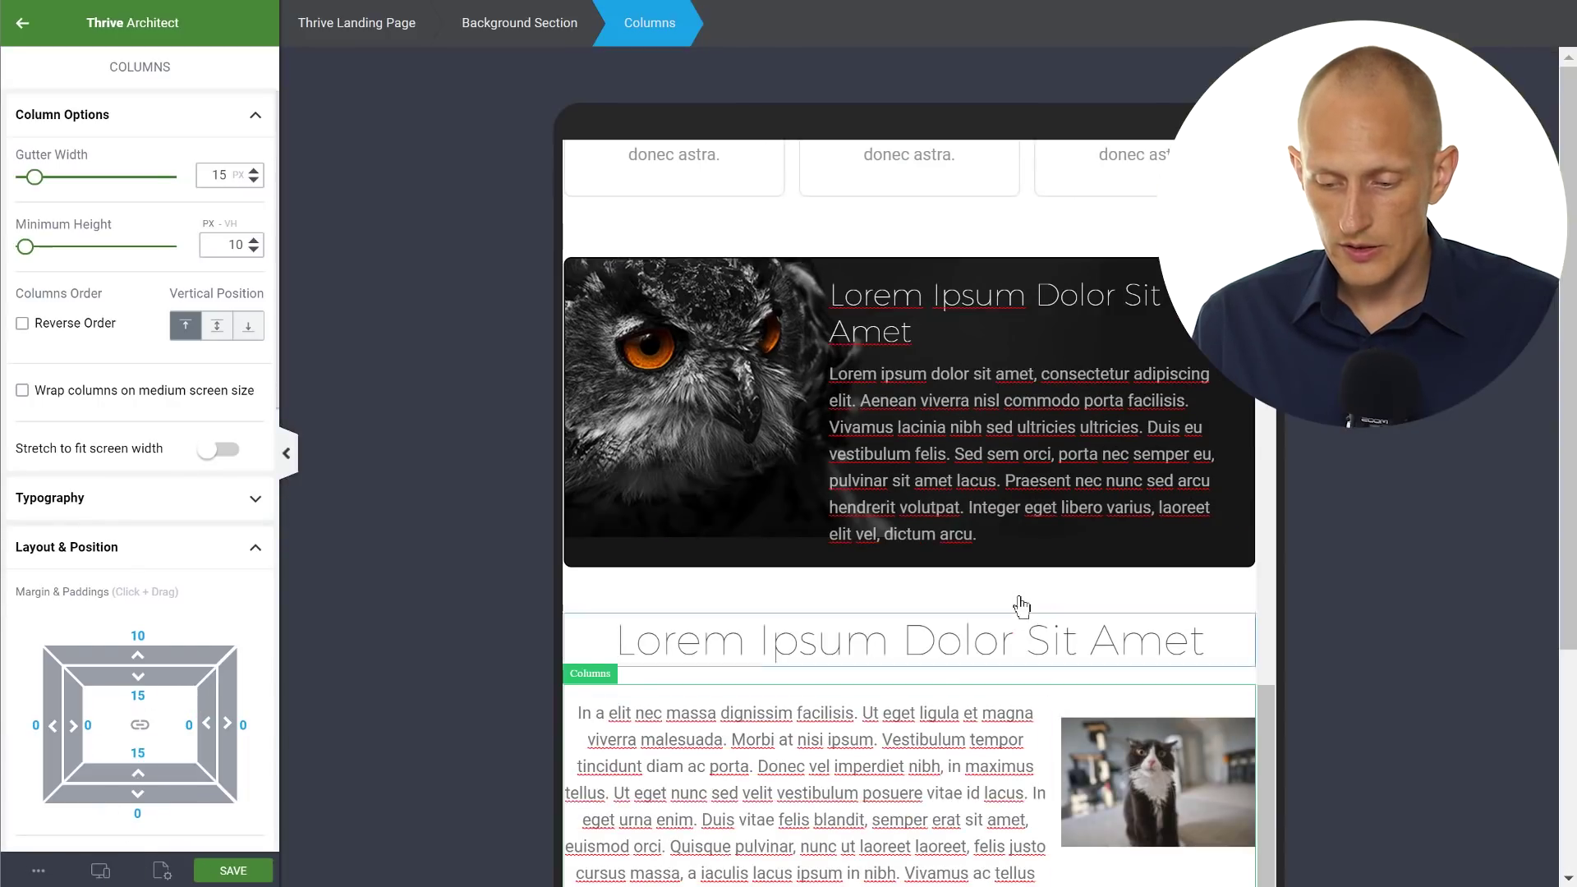
{"action": "scroll", "coordinate": [1021, 605], "scroll_direction": "down", "scroll_amount": 4}
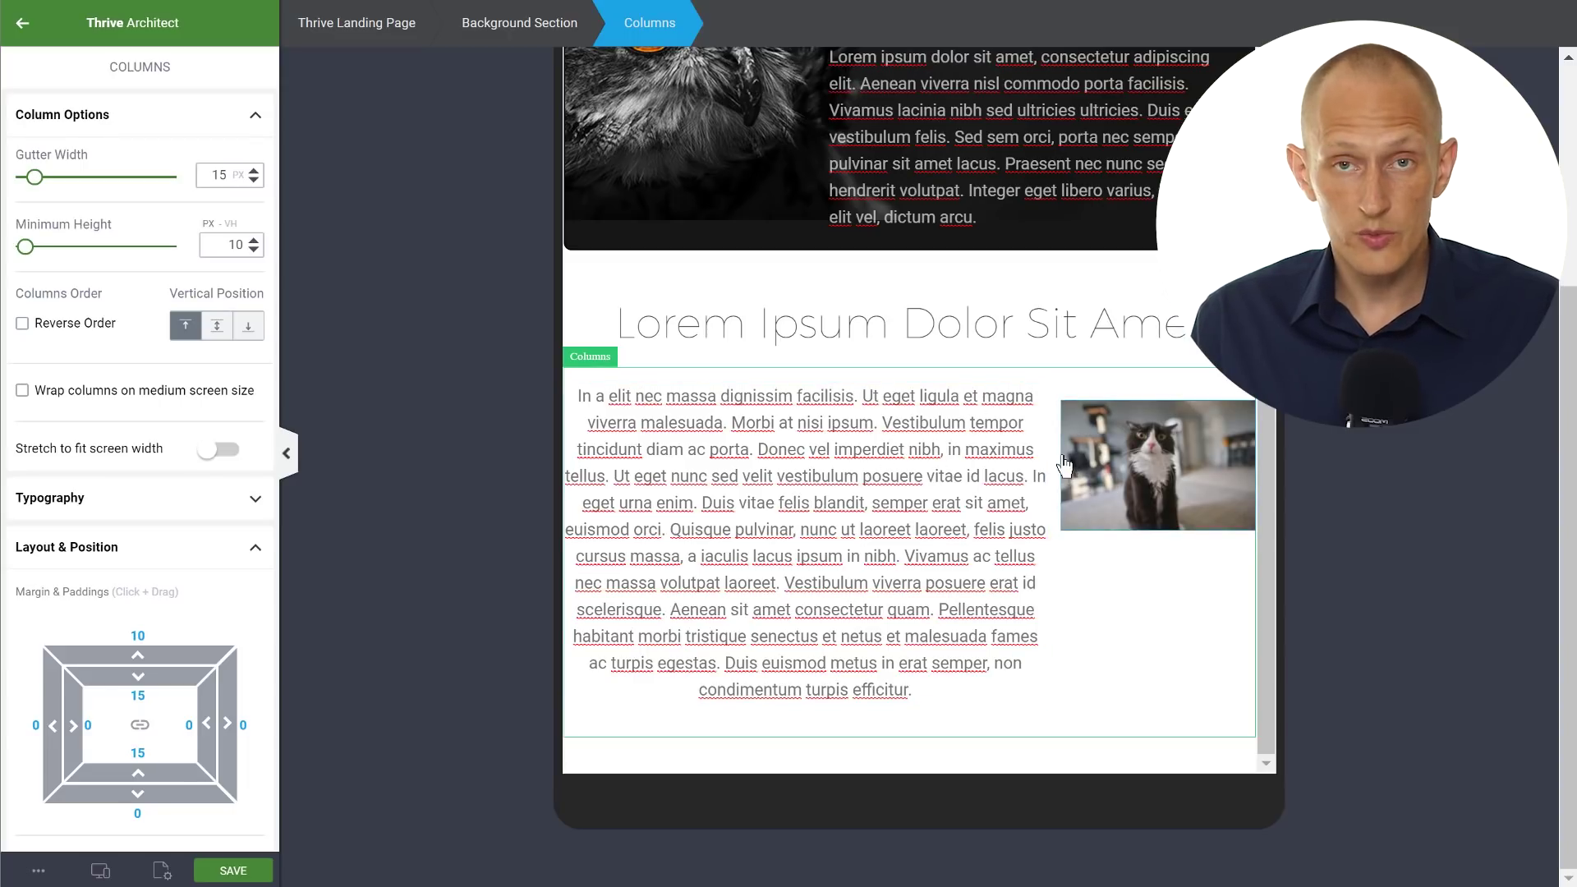
{"action": "left_click", "coordinate": [102, 872]}
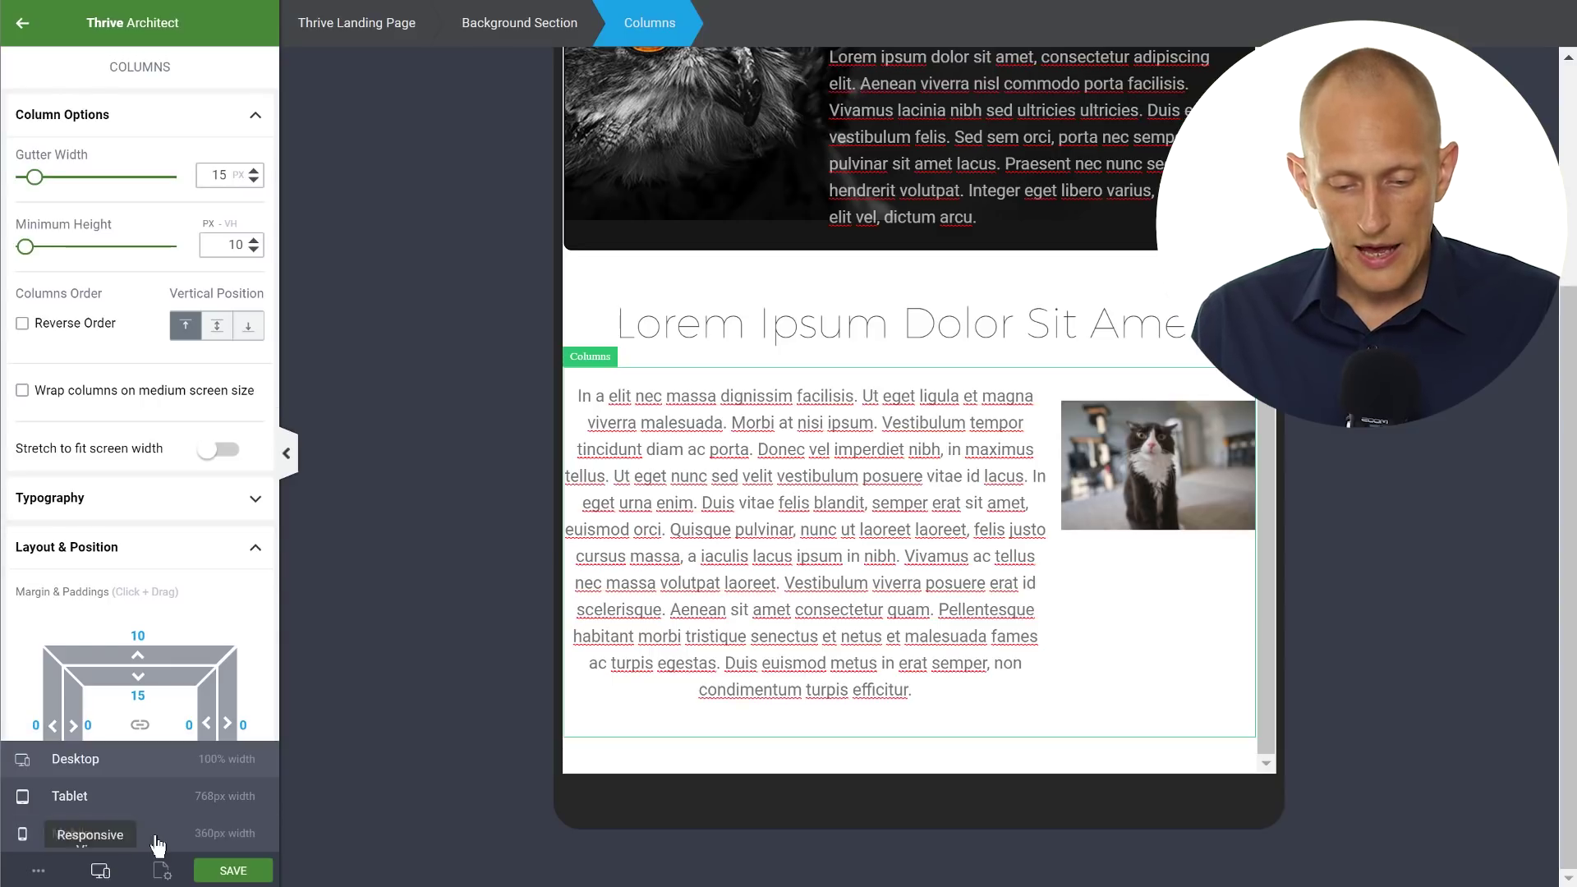
{"action": "left_click", "coordinate": [205, 832]}
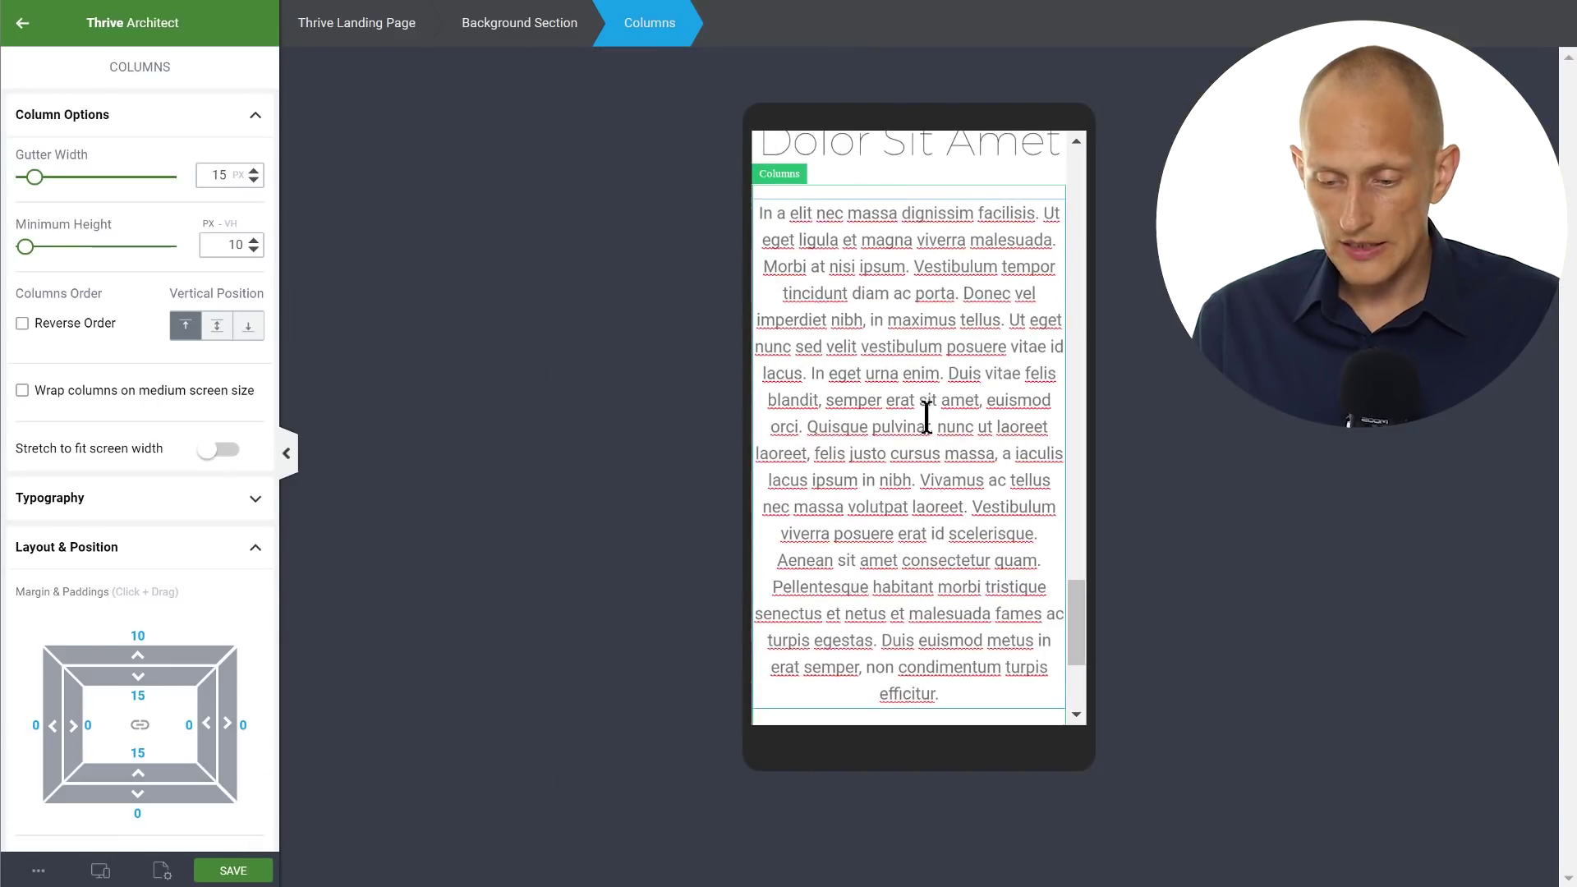
Step: Return from the mobile preview to the desktop view and delete the cat image and its empty column
{"action": "scroll", "coordinate": [927, 419], "scroll_direction": "down", "scroll_amount": 3}
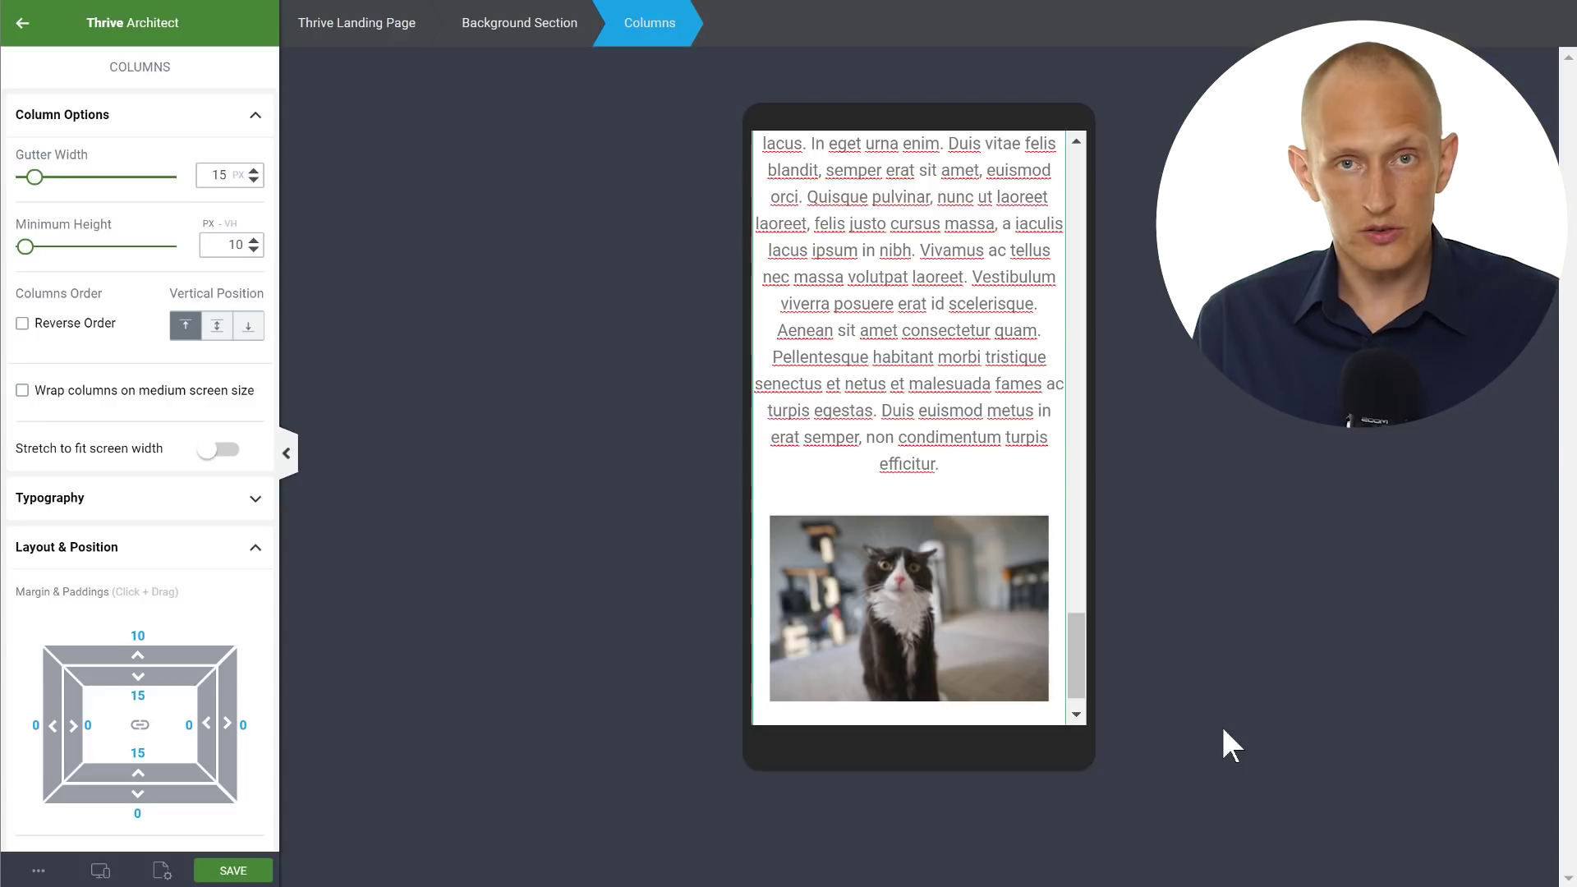
{"action": "scroll", "coordinate": [969, 318], "scroll_direction": "up", "scroll_amount": 4}
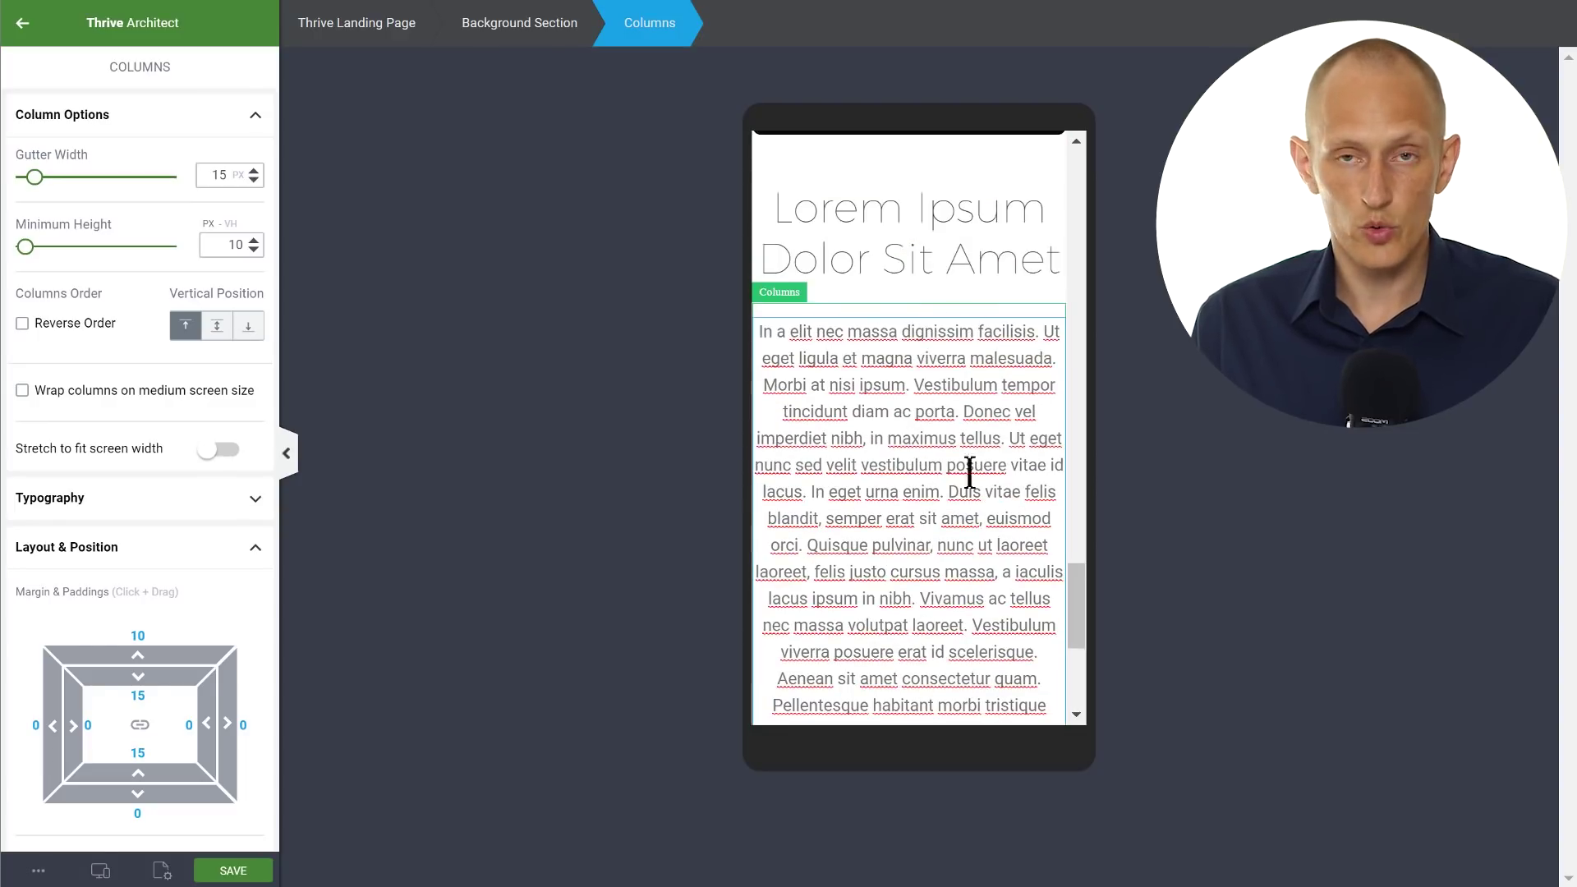
{"action": "scroll", "coordinate": [969, 474], "scroll_direction": "down", "scroll_amount": 4}
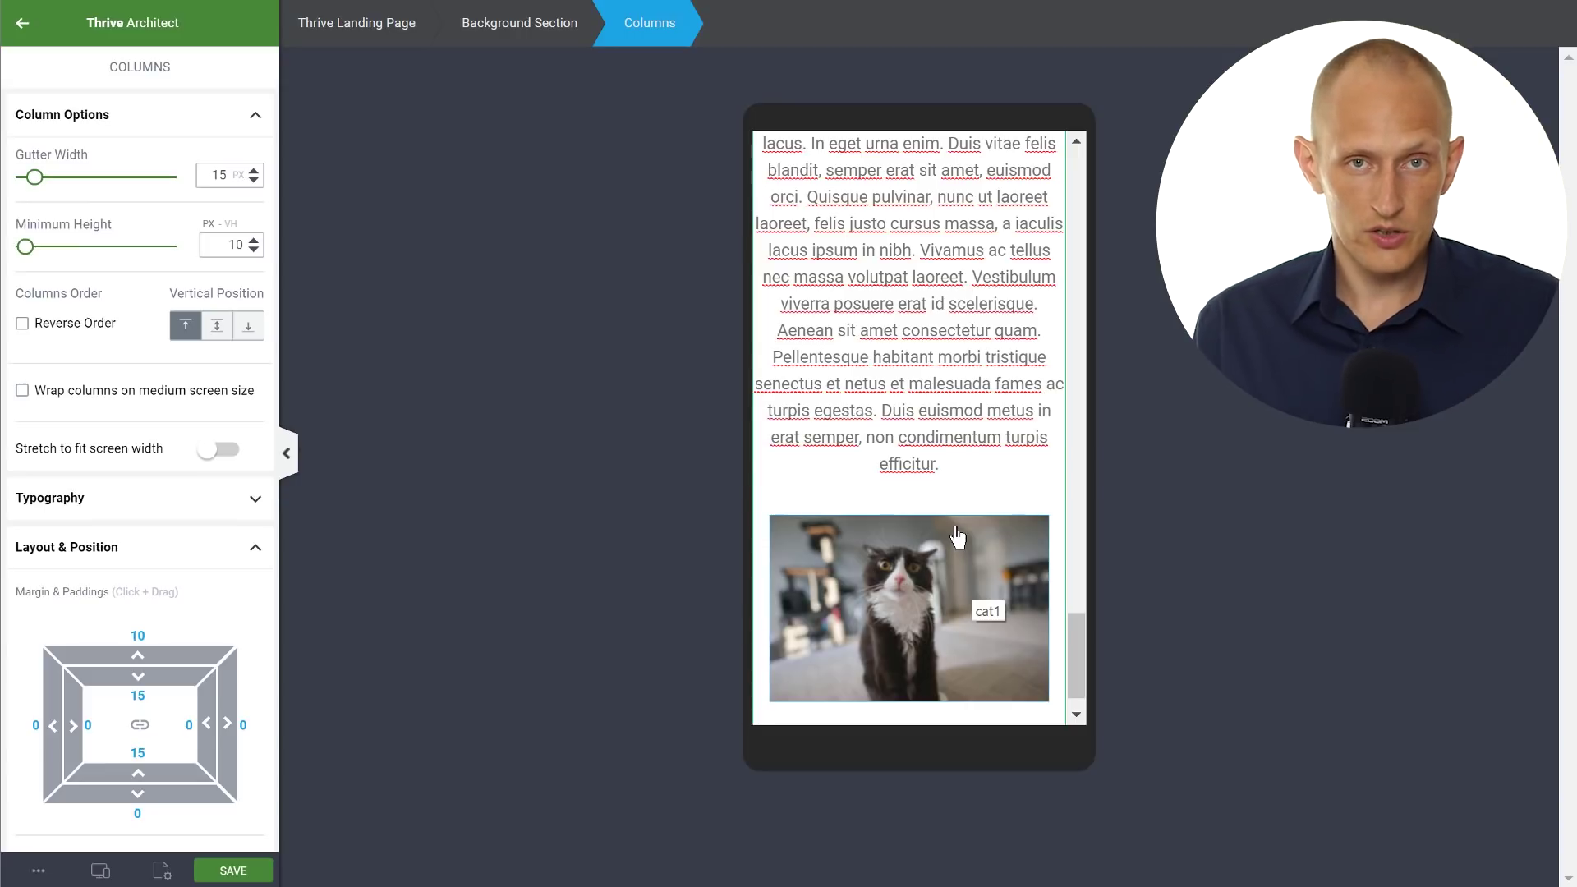
{"action": "left_click", "coordinate": [90, 762]}
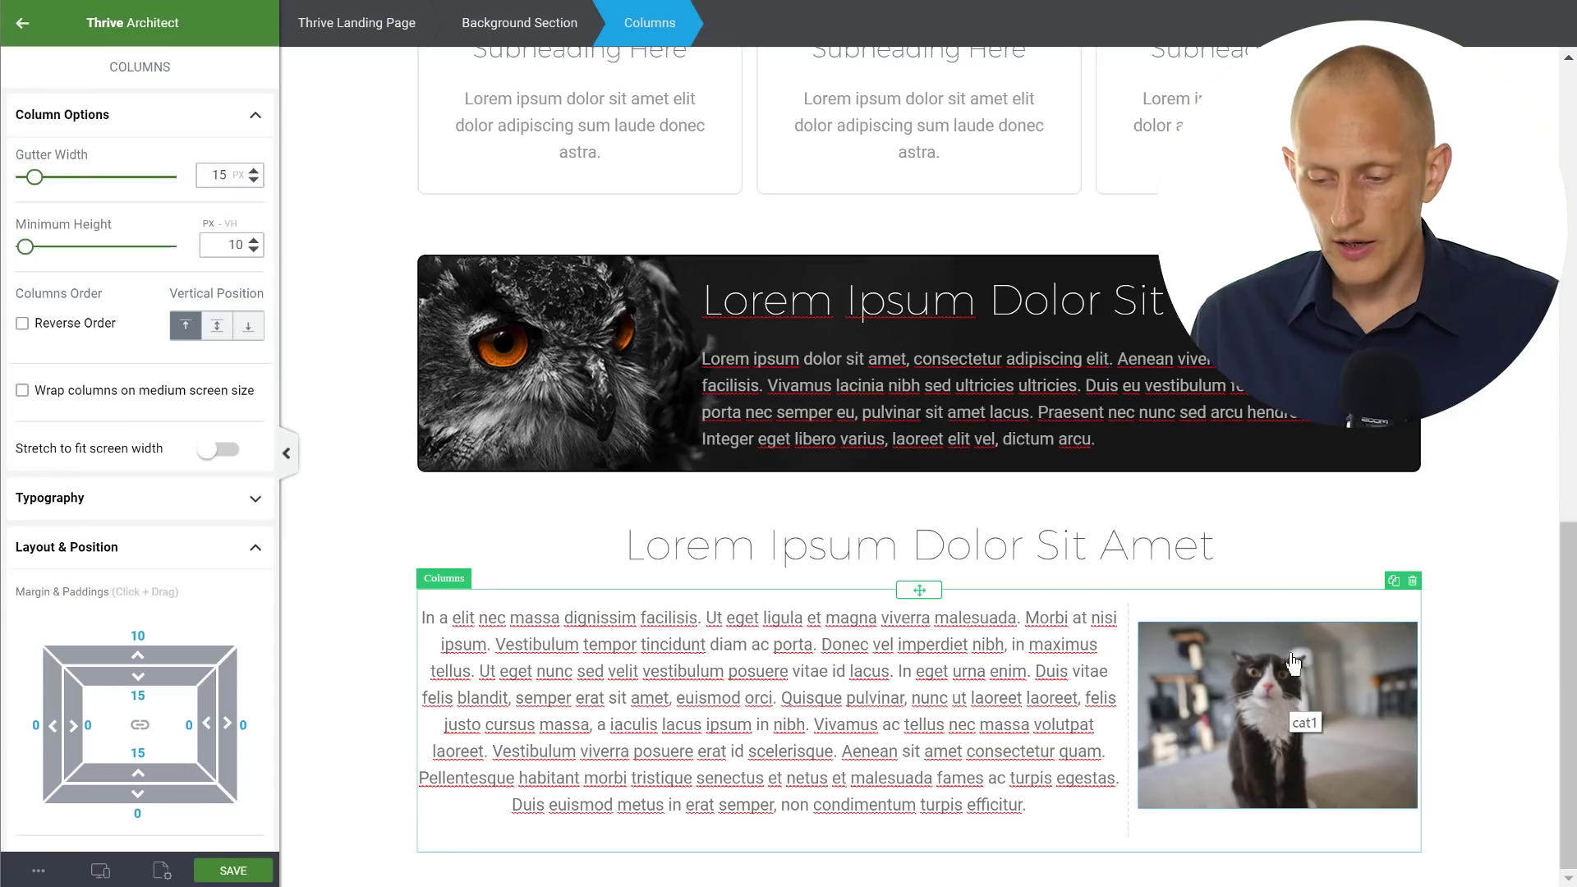
{"action": "left_click", "coordinate": [1387, 638]}
{"action": "left_click", "coordinate": [1405, 618]}
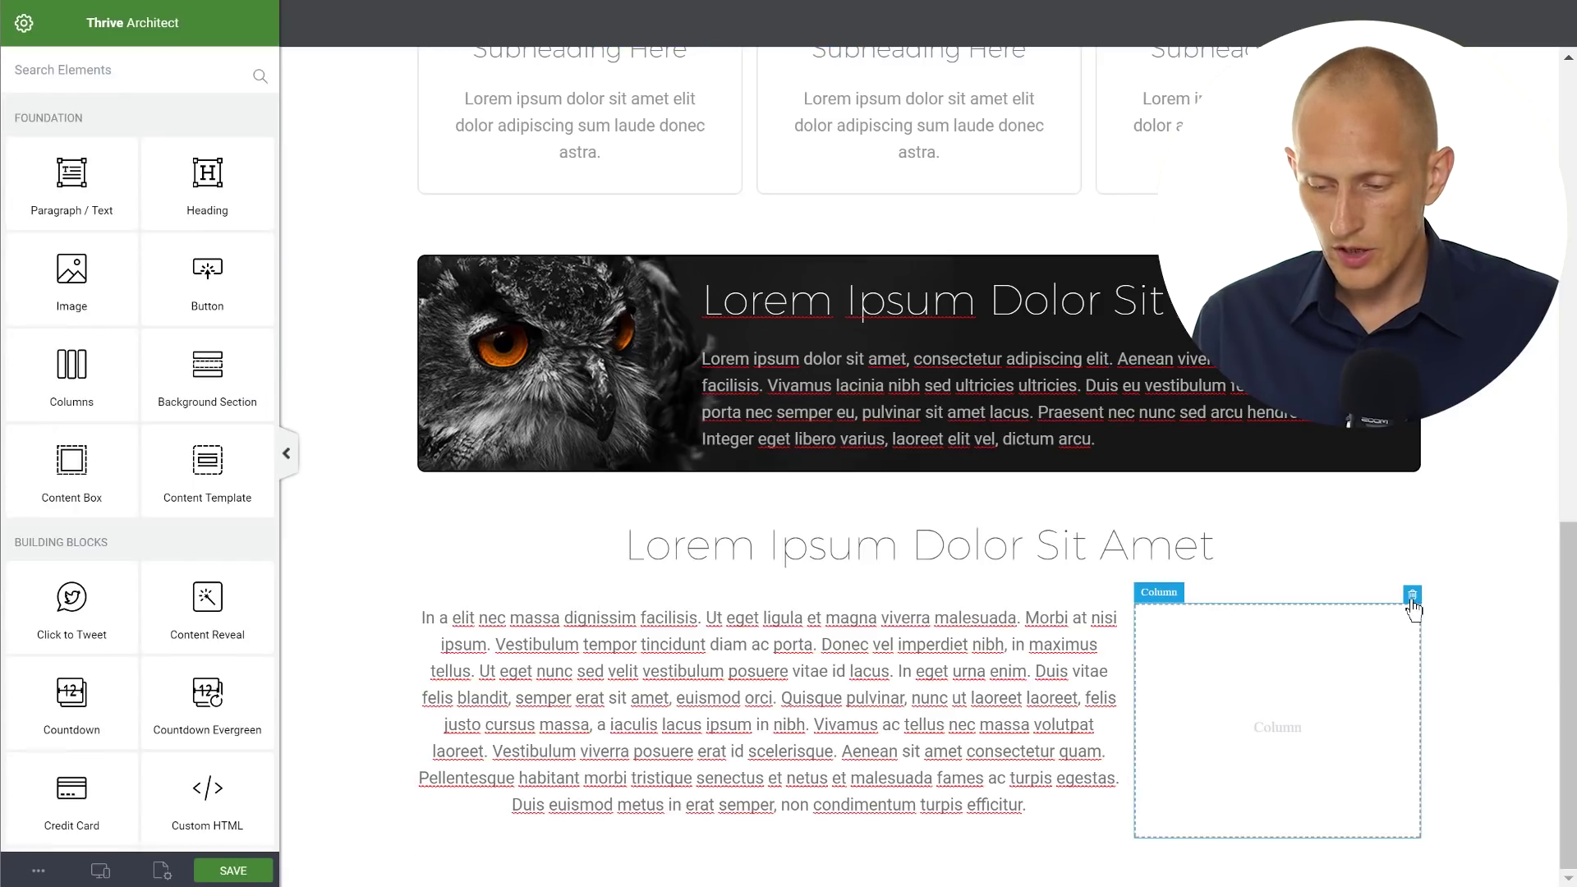
{"action": "left_click", "coordinate": [1410, 608]}
Step: Switch to the tablet view and left-align the body paragraph below the last heading
{"action": "left_click", "coordinate": [920, 686]}
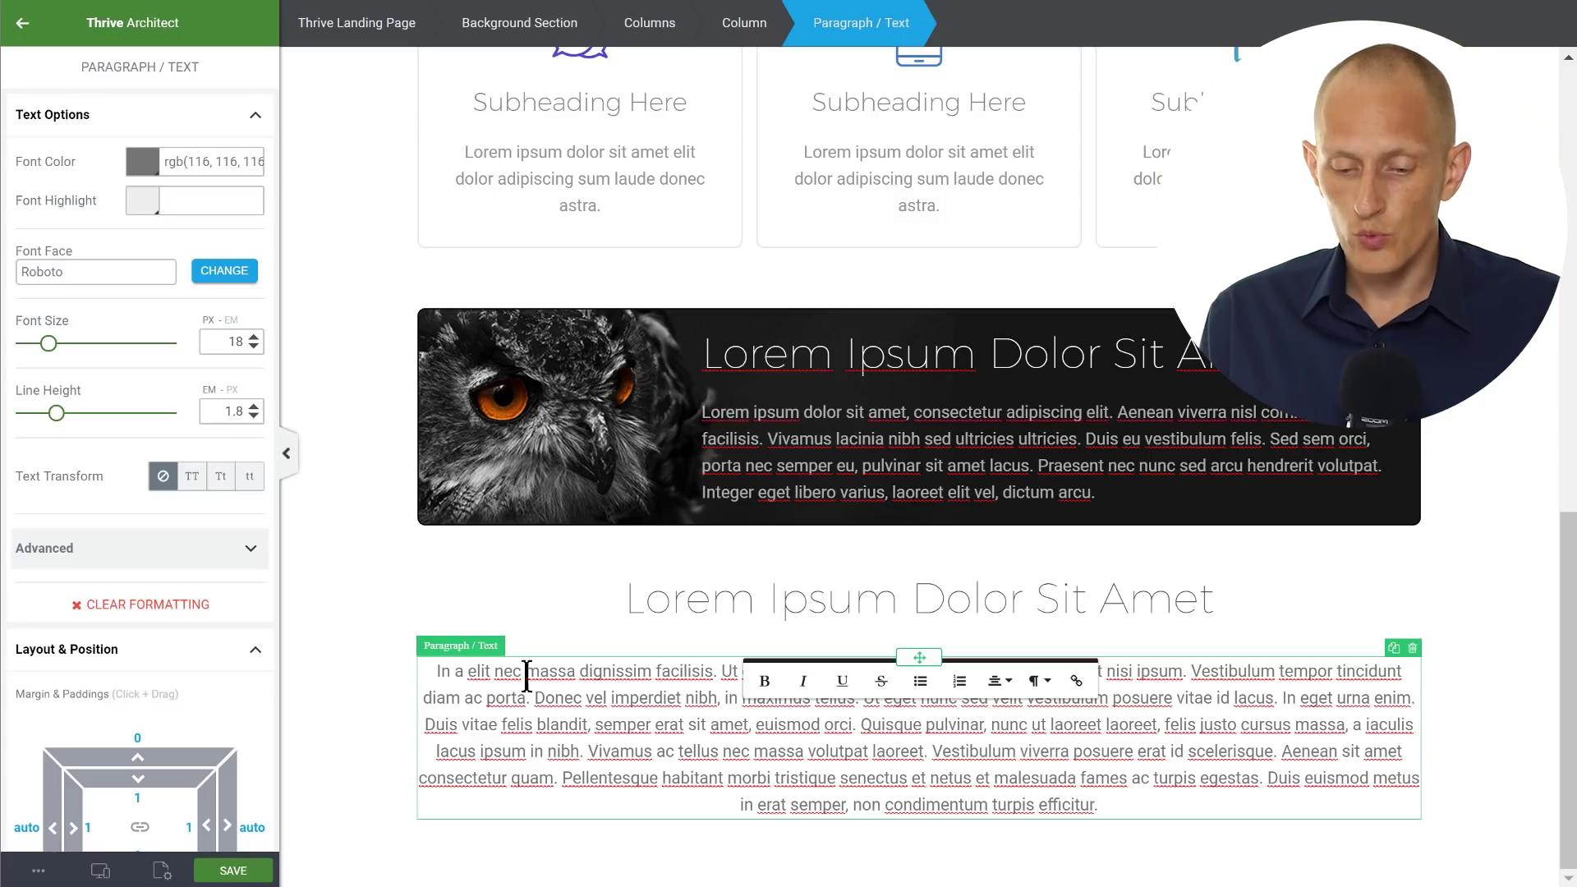
{"action": "left_click", "coordinate": [381, 638]}
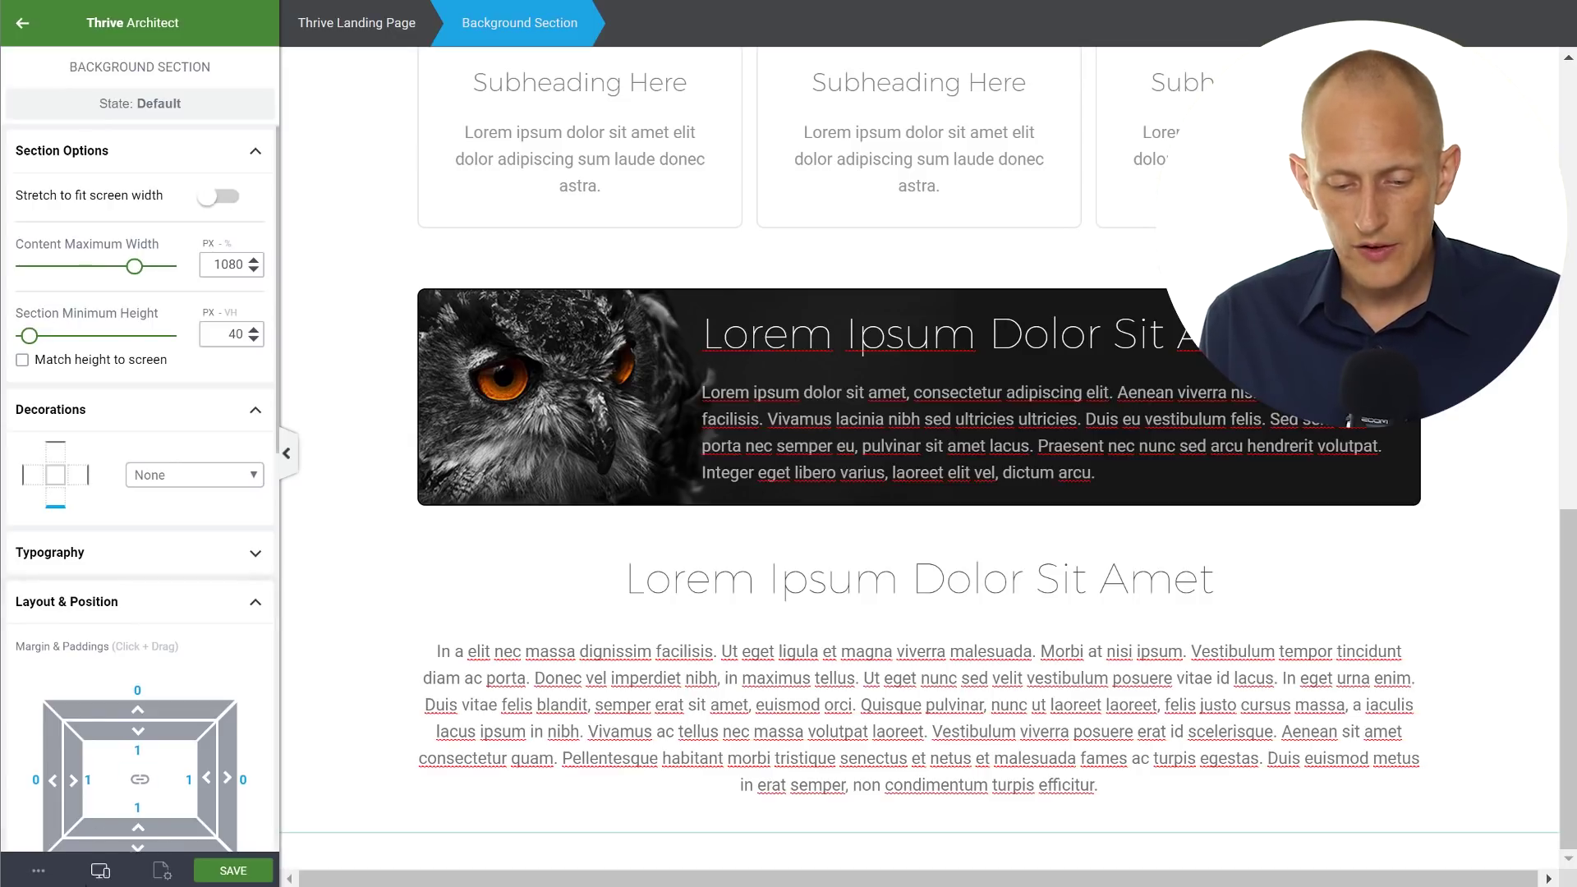
{"action": "mouse_move", "coordinate": [99, 873]}
{"action": "left_click", "coordinate": [110, 813]}
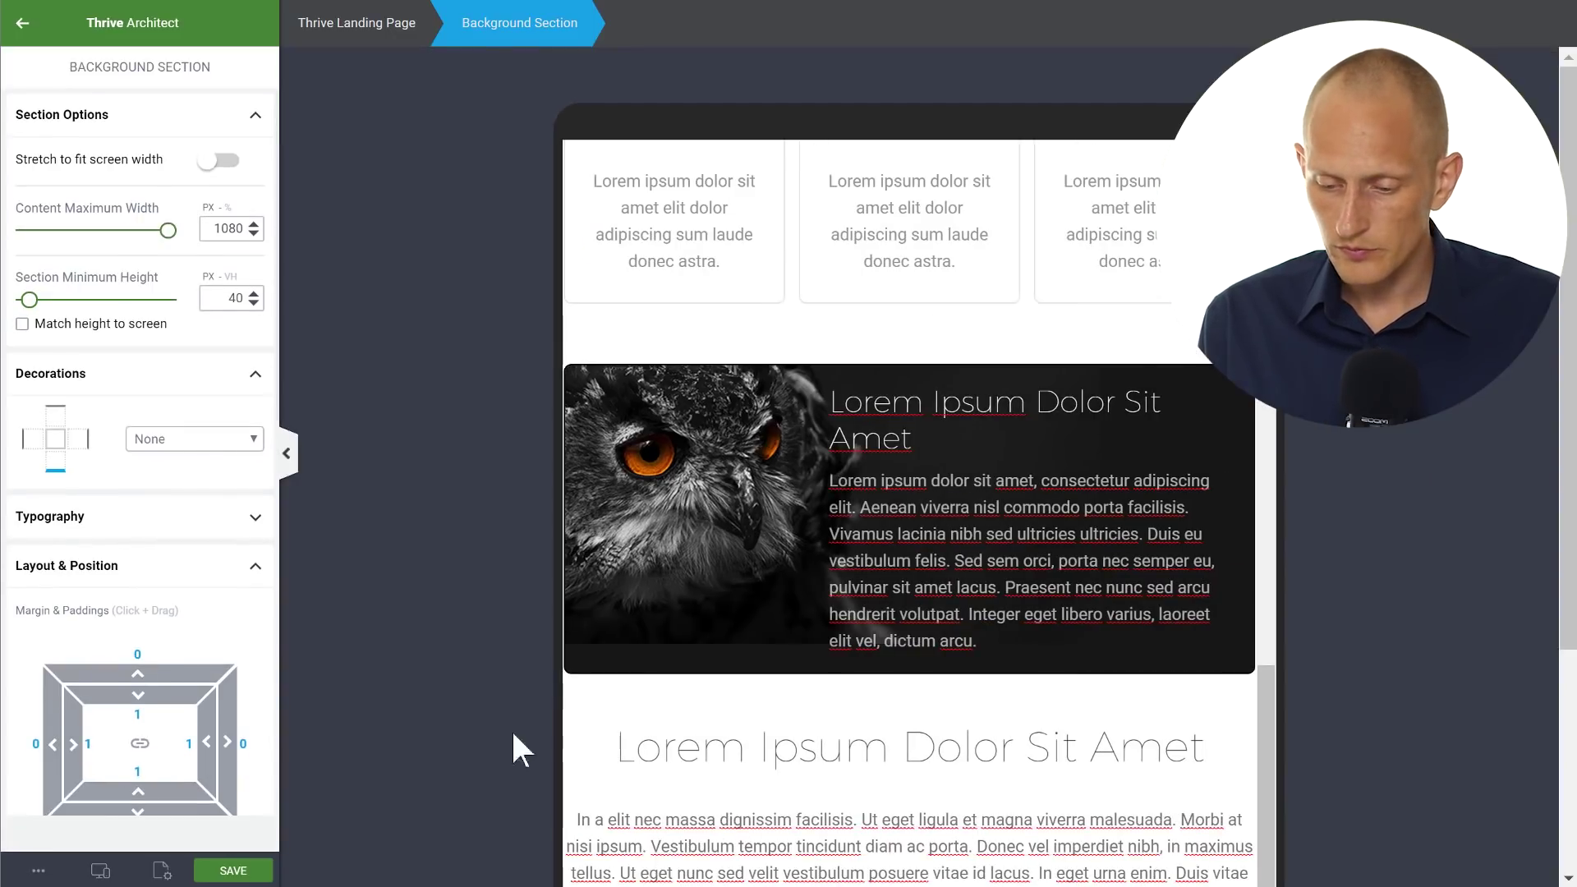
{"action": "scroll", "coordinate": [837, 448], "scroll_direction": "down", "scroll_amount": 4}
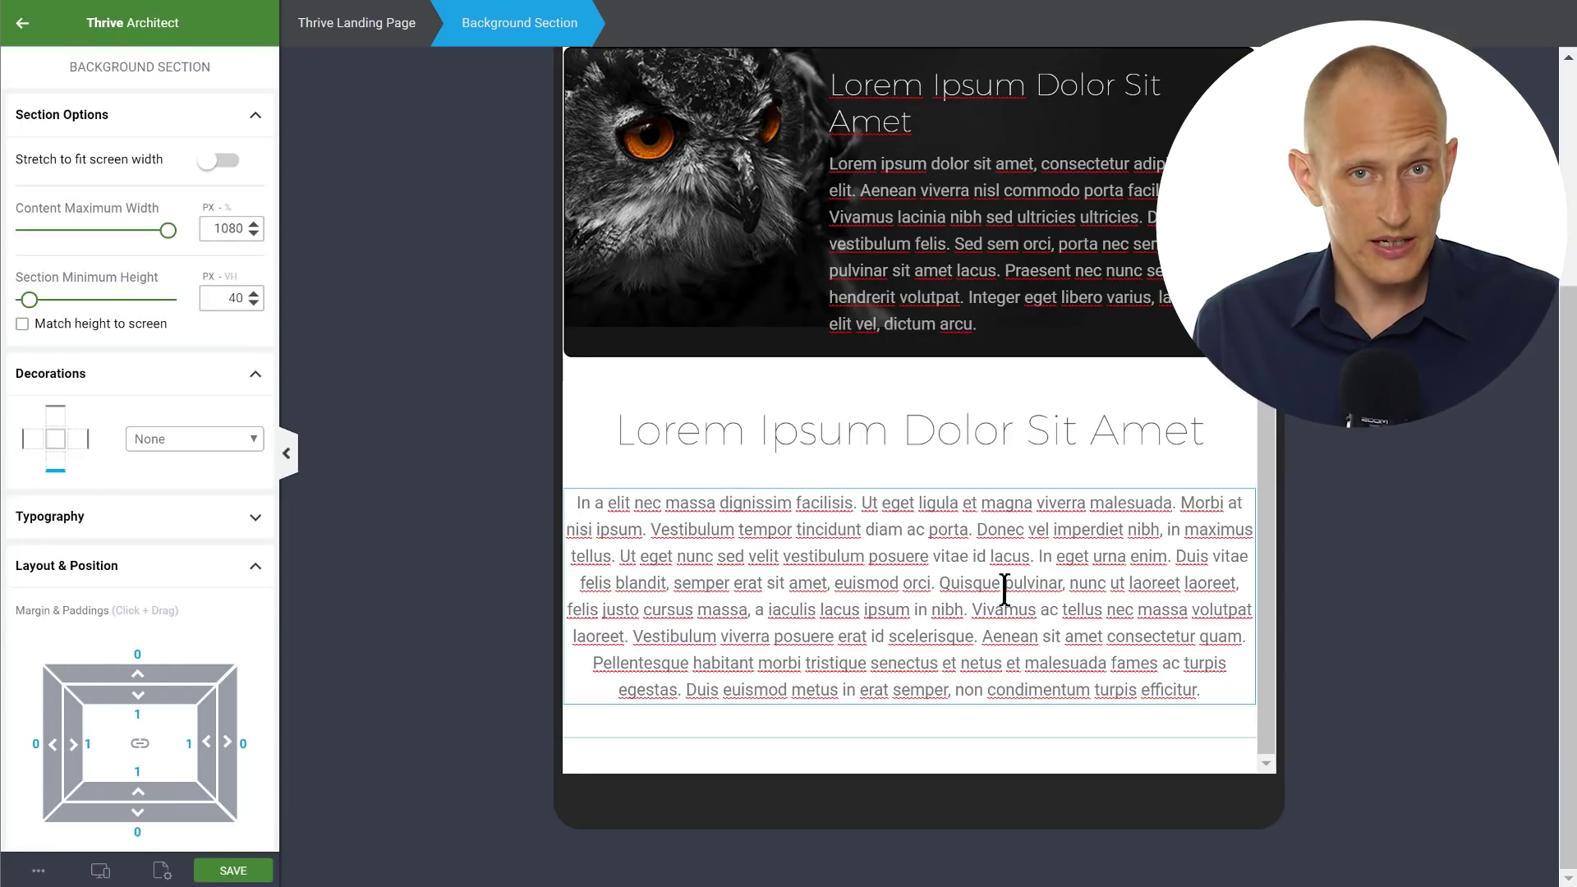
{"action": "left_click", "coordinate": [704, 575]}
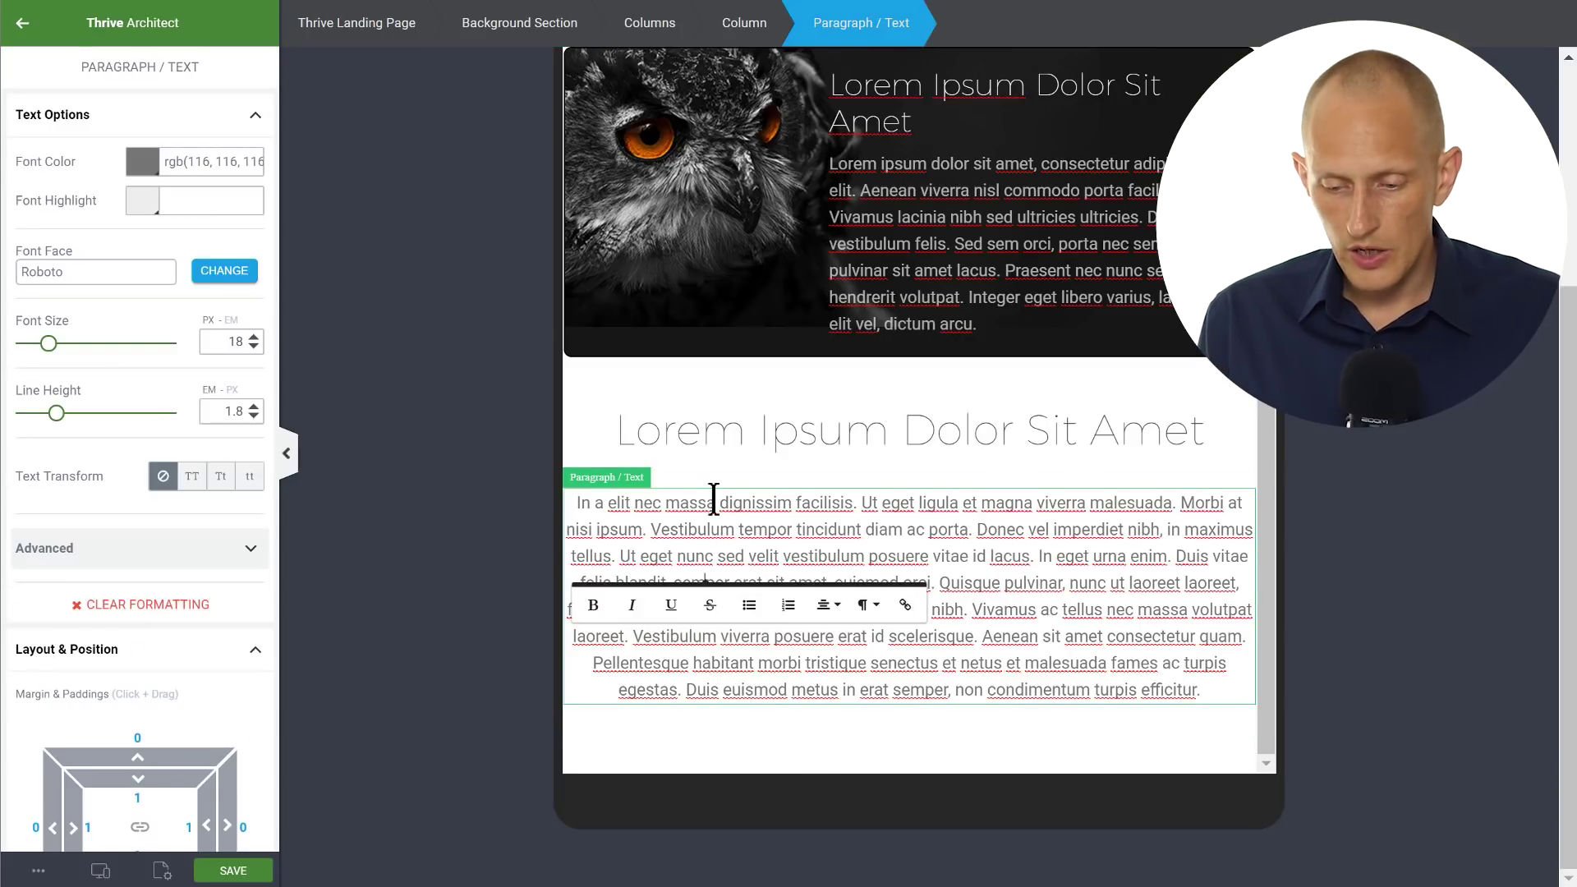
{"action": "left_click", "coordinate": [838, 614]}
{"action": "left_click", "coordinate": [838, 634]}
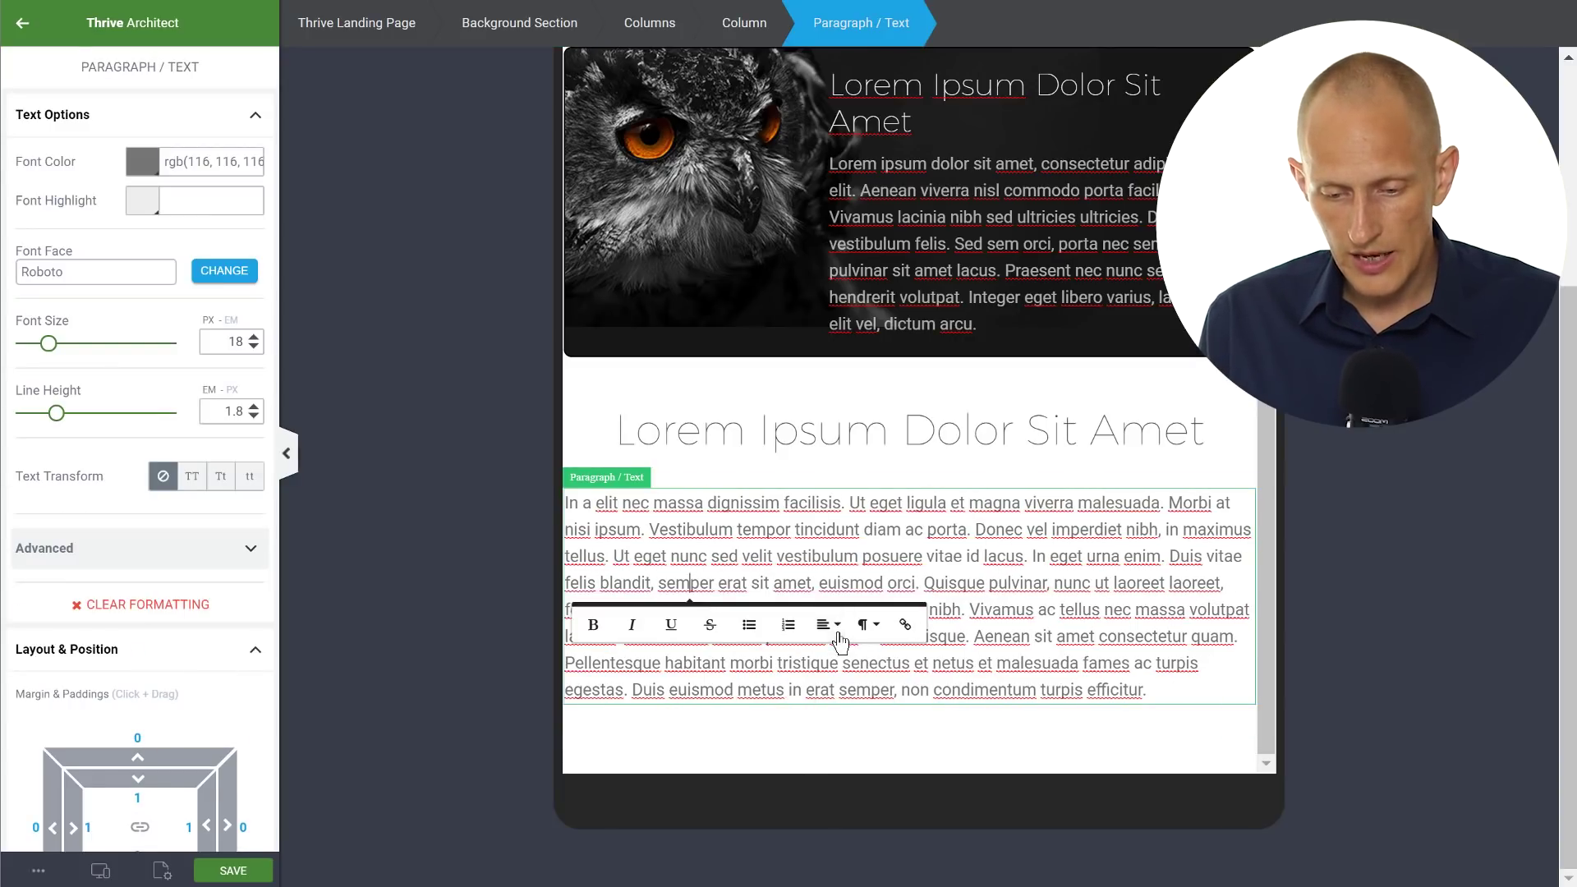
Step: Check how close the left-aligned paragraph sits to the screen edges in the tablet and mobile views
{"action": "left_click", "coordinate": [591, 430]}
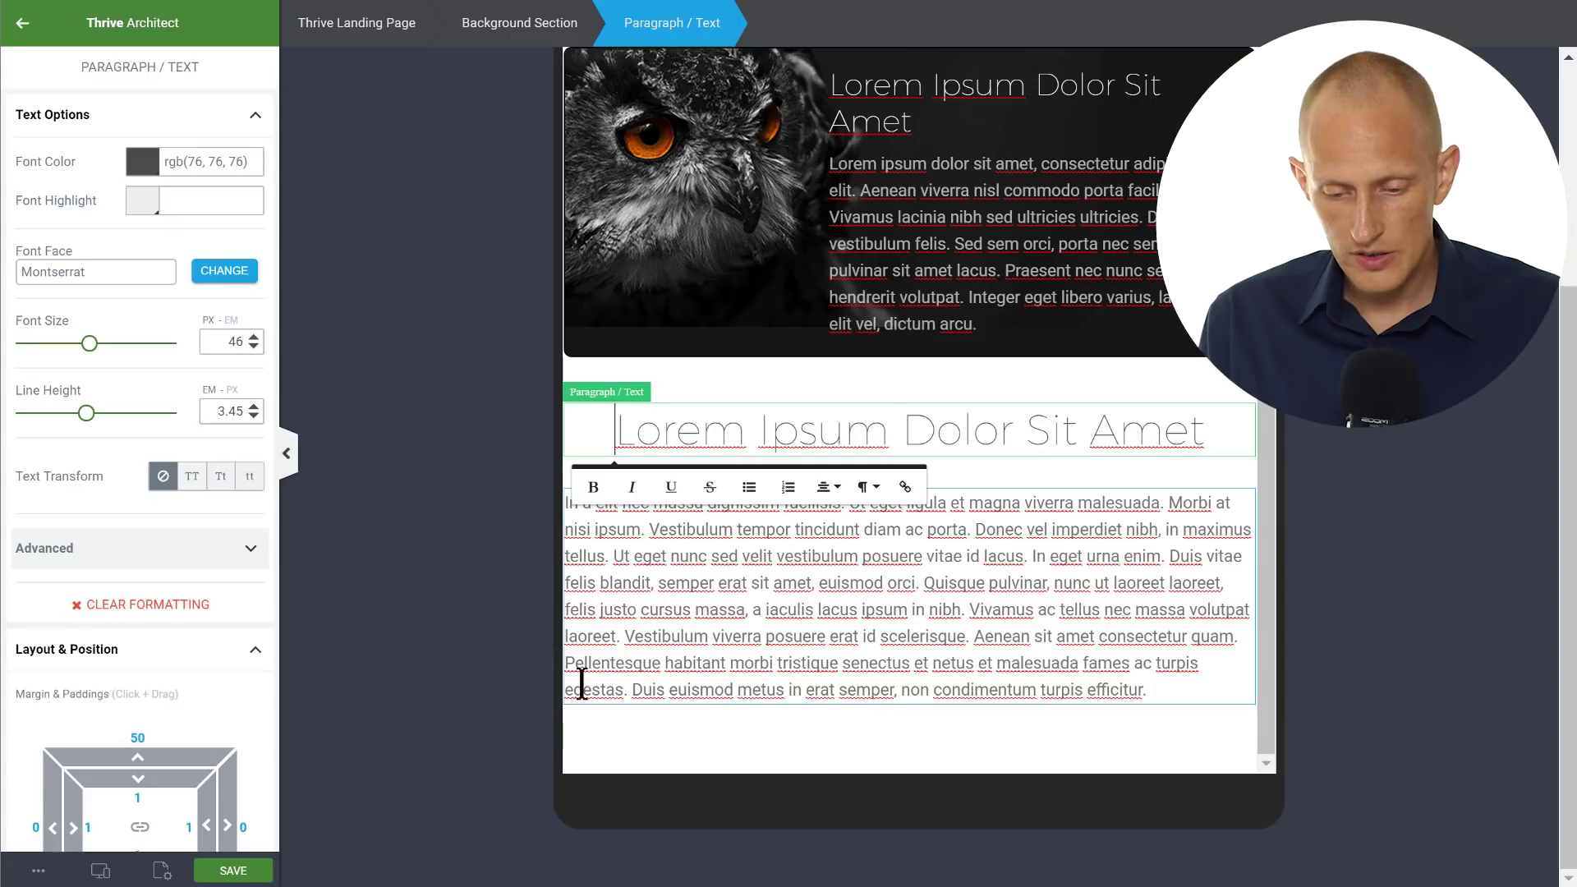
{"action": "left_click", "coordinate": [579, 715]}
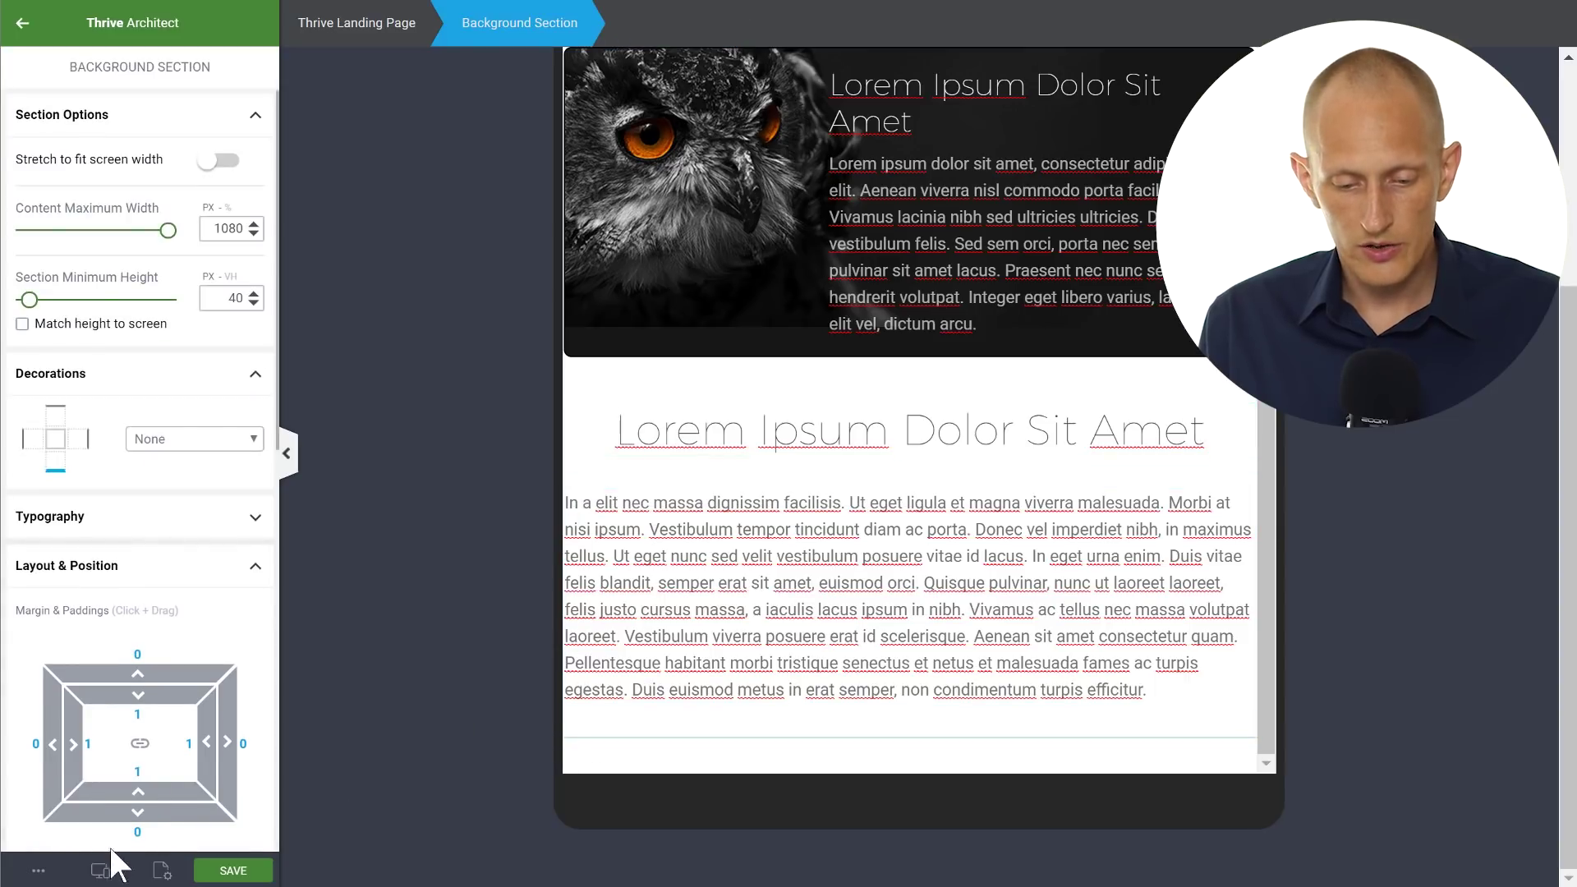
{"action": "mouse_move", "coordinate": [95, 875]}
{"action": "left_click", "coordinate": [73, 836]}
{"action": "scroll", "coordinate": [855, 538], "scroll_direction": "down", "scroll_amount": 10}
{"action": "scroll", "coordinate": [827, 428], "scroll_direction": "up", "scroll_amount": 5}
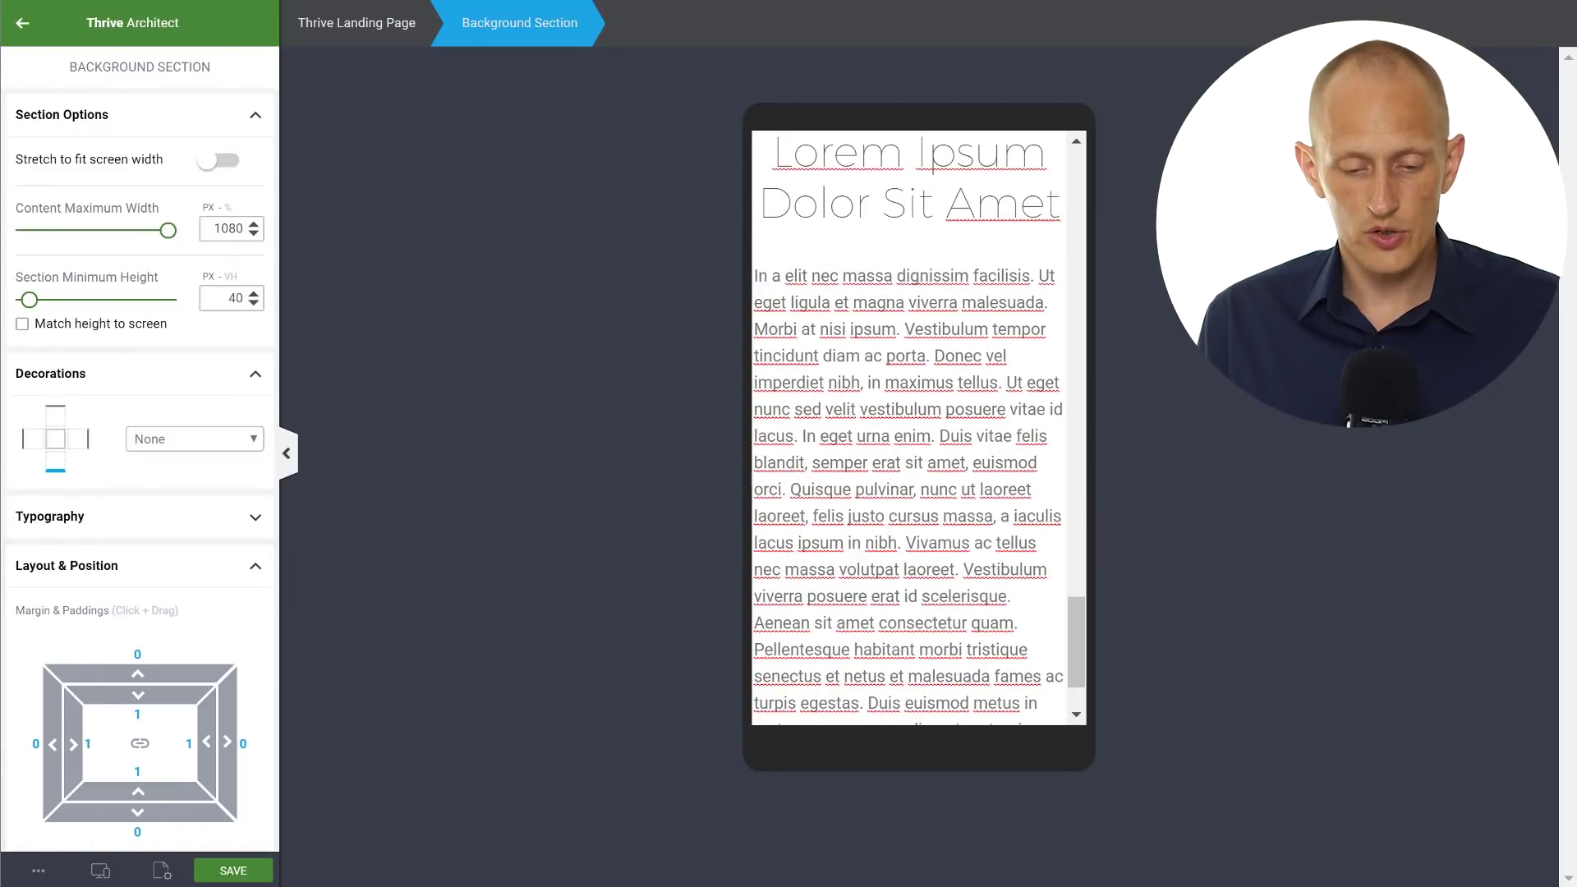
Step: Return to the desktop view and set the background section's left and right padding to 20 px
{"action": "left_click", "coordinate": [100, 870]}
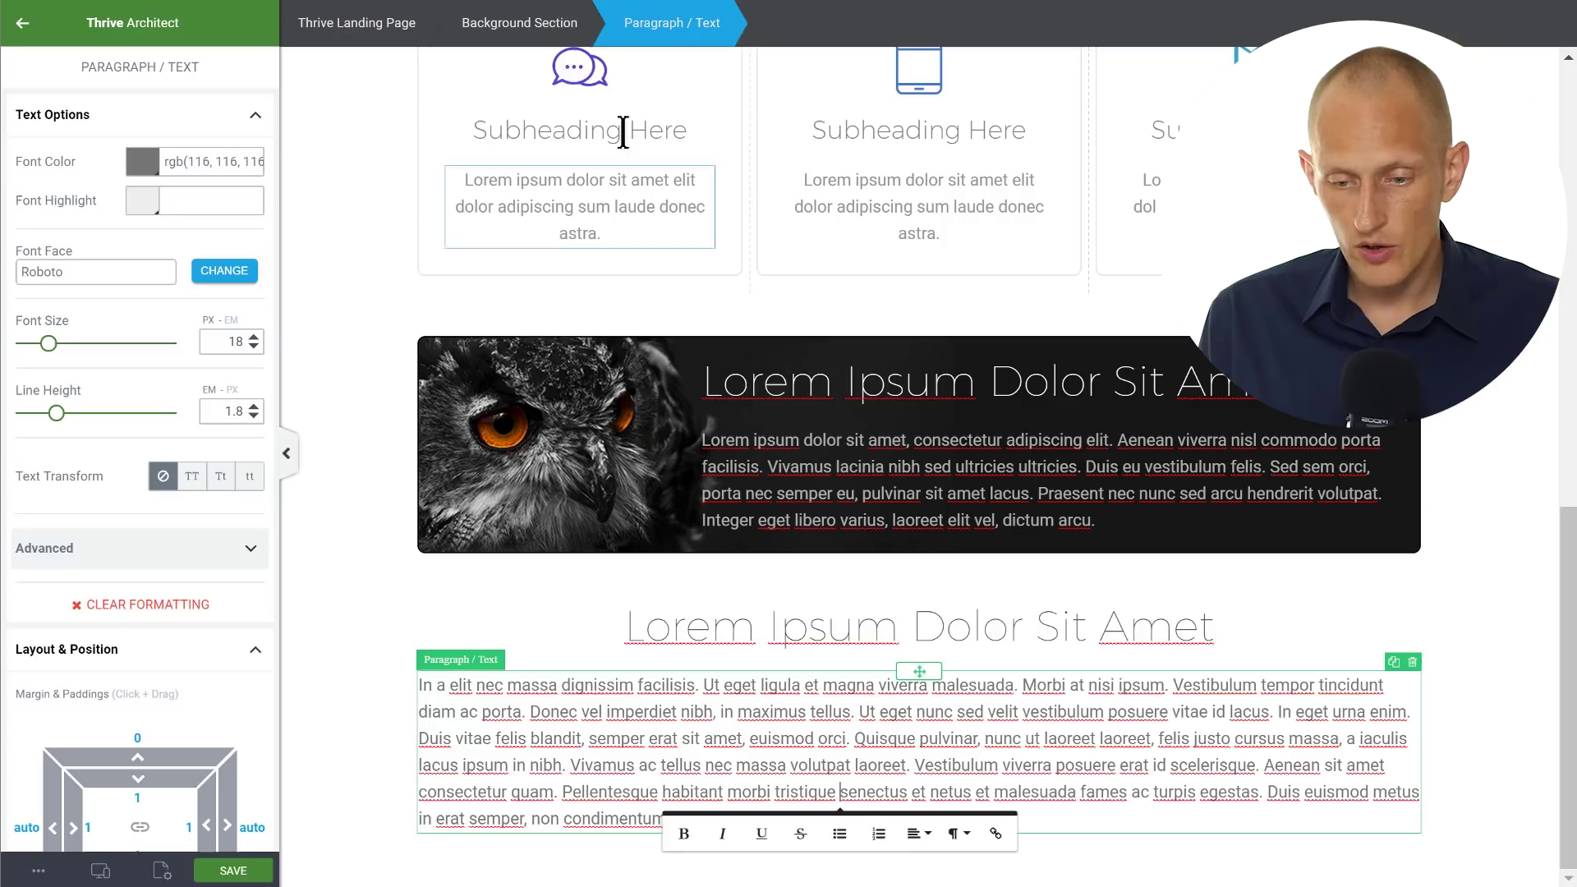
{"action": "left_click", "coordinate": [543, 37]}
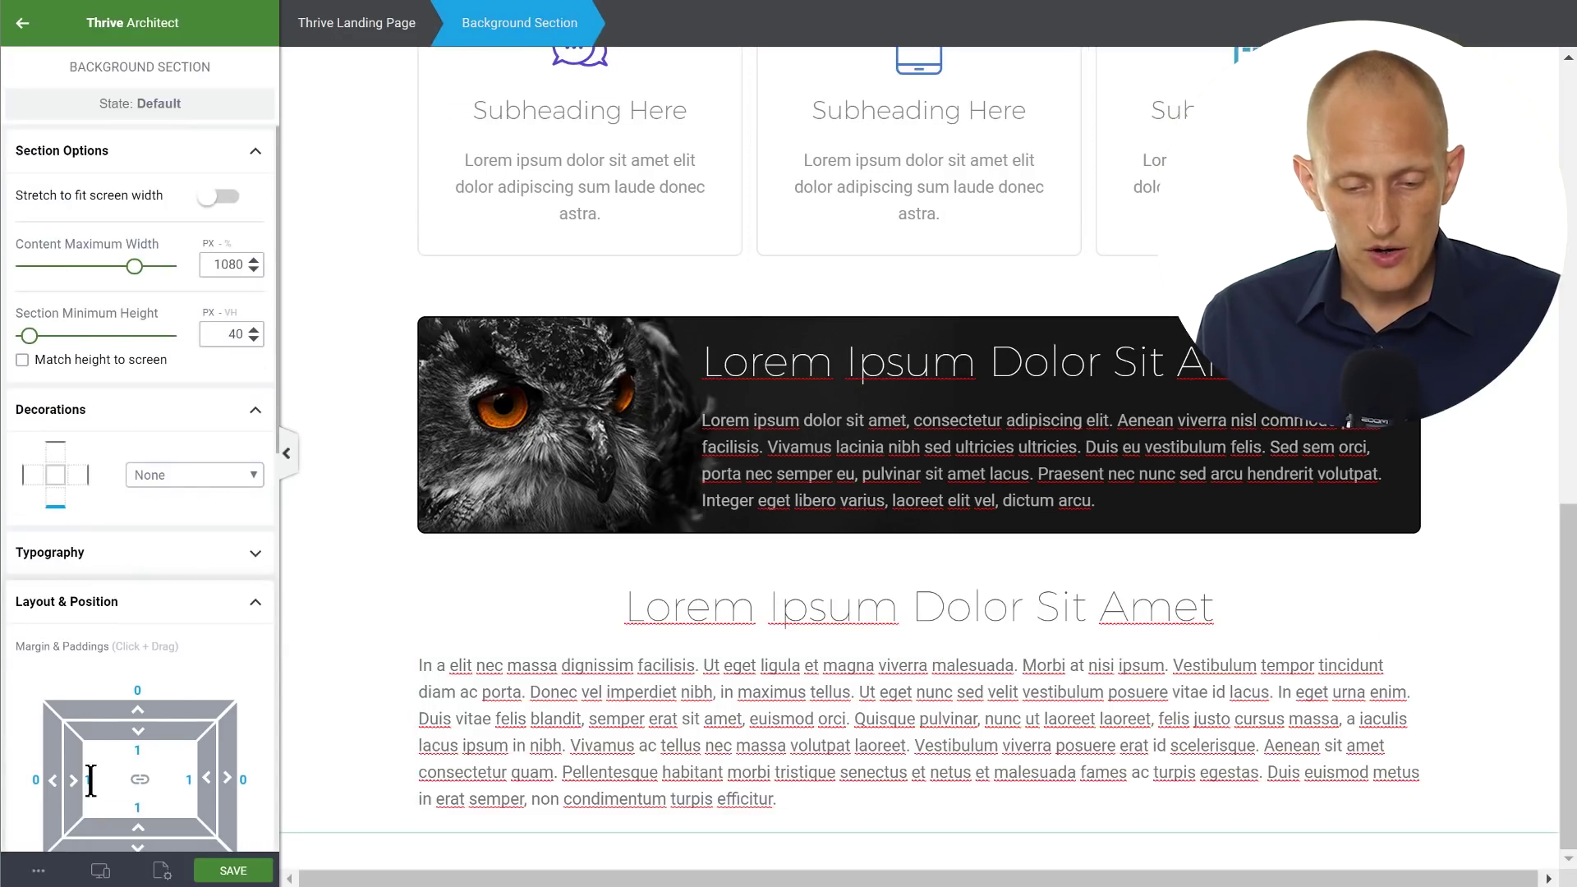
{"action": "type", "text": "20"}
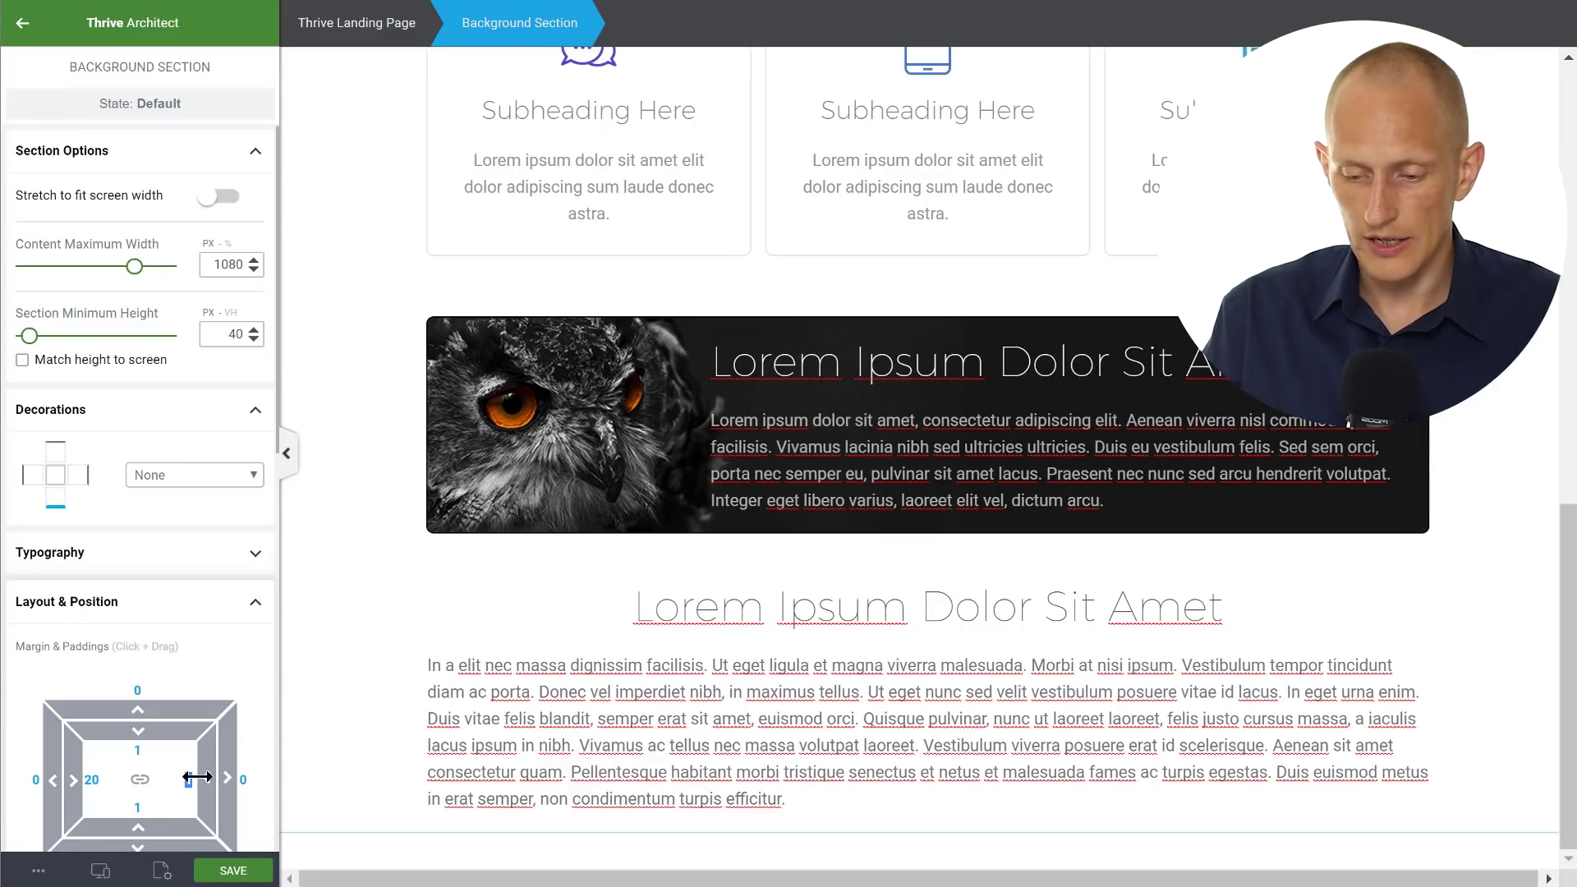
{"action": "type", "text": "20"}
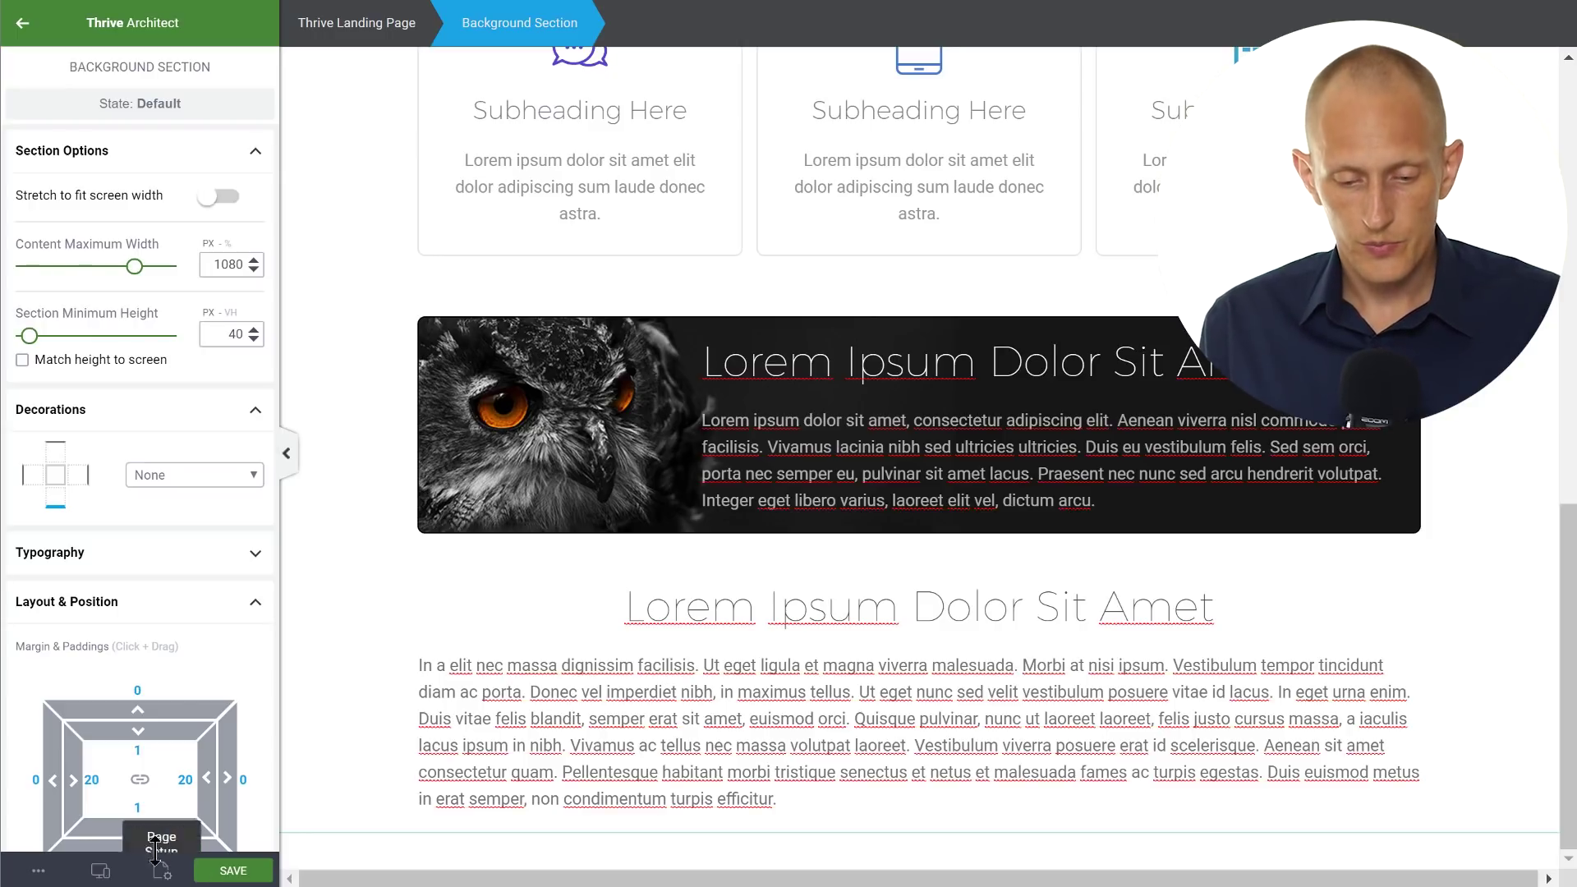
Step: Switch to the mobile view and set the background section's left and right padding to 10 px
{"action": "left_click", "coordinate": [101, 871]}
{"action": "left_click", "coordinate": [90, 809]}
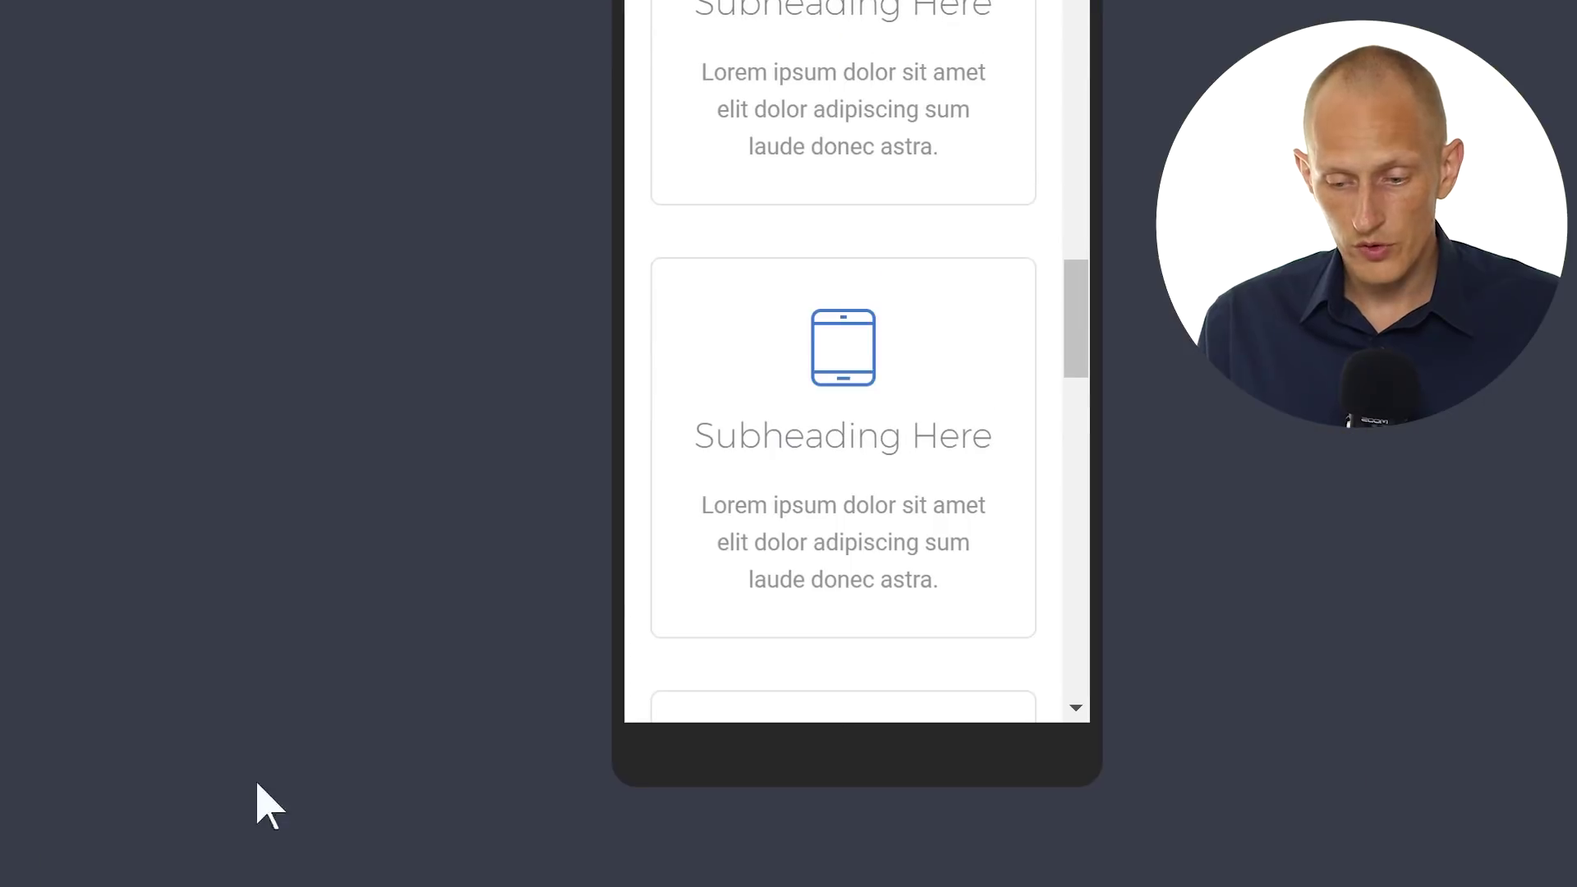
{"action": "scroll", "coordinate": [809, 497], "scroll_direction": "down", "scroll_amount": 5}
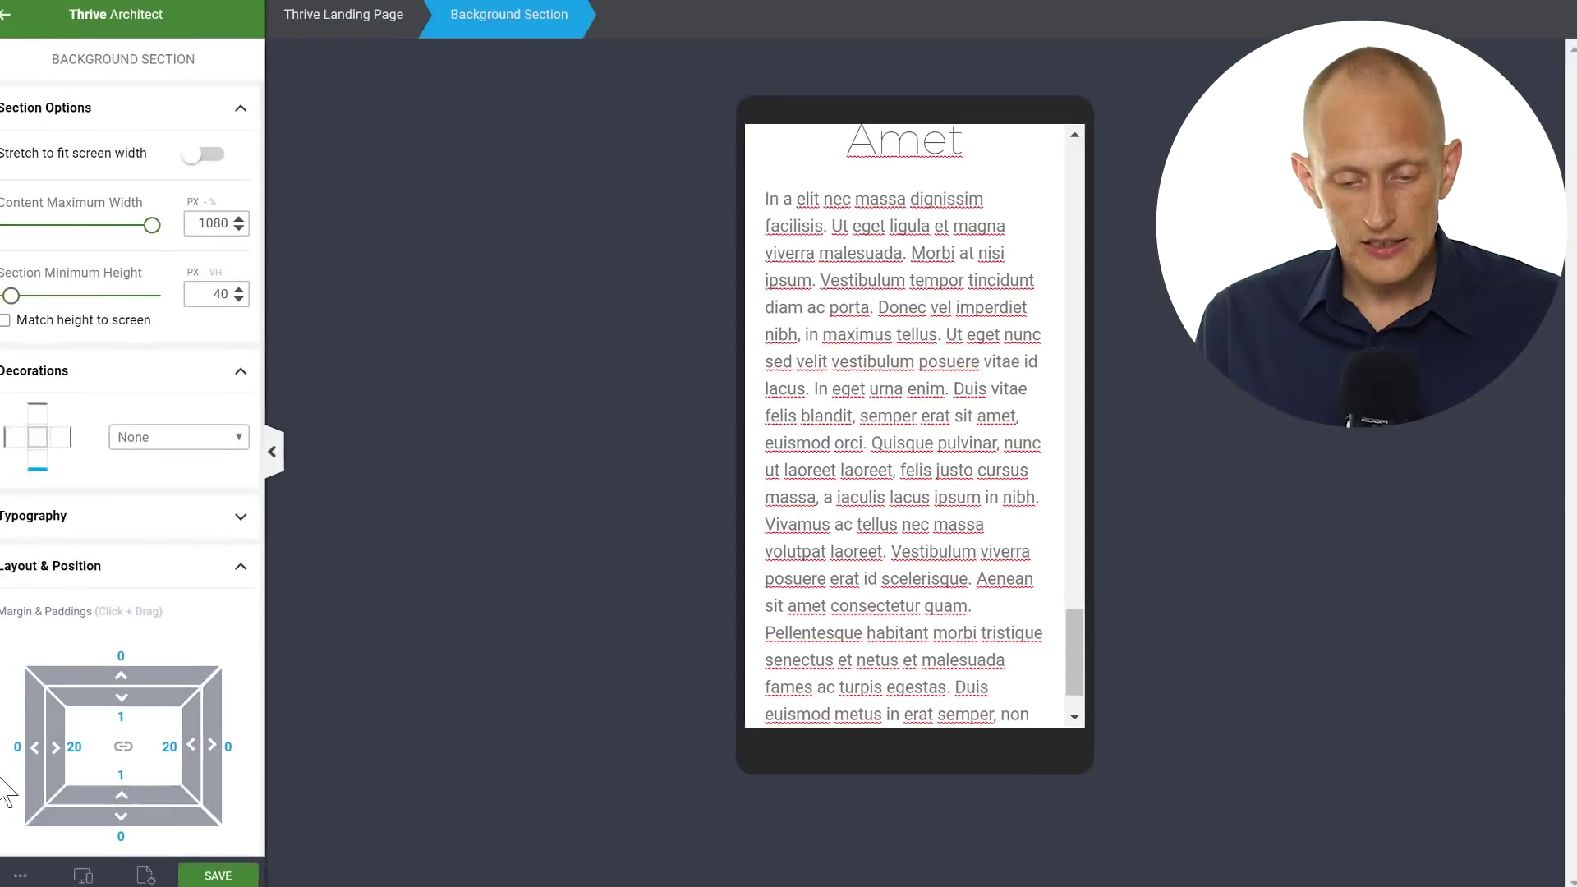
{"action": "left_click_drag", "start_coordinate": [76, 743], "coordinate": [63, 742]}
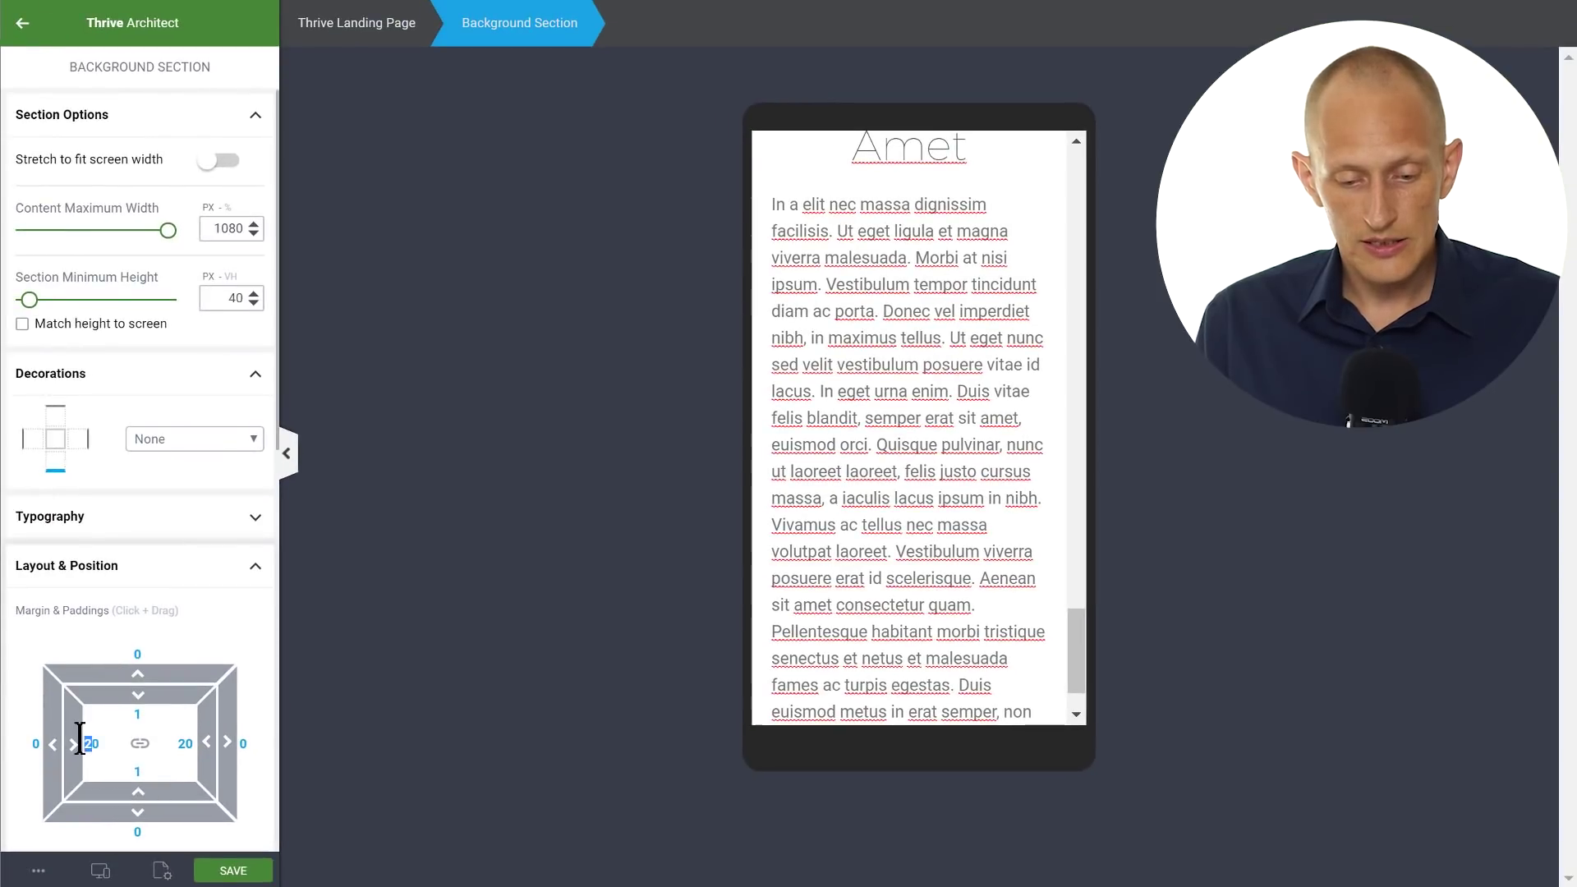
{"action": "type", "text": "1"}
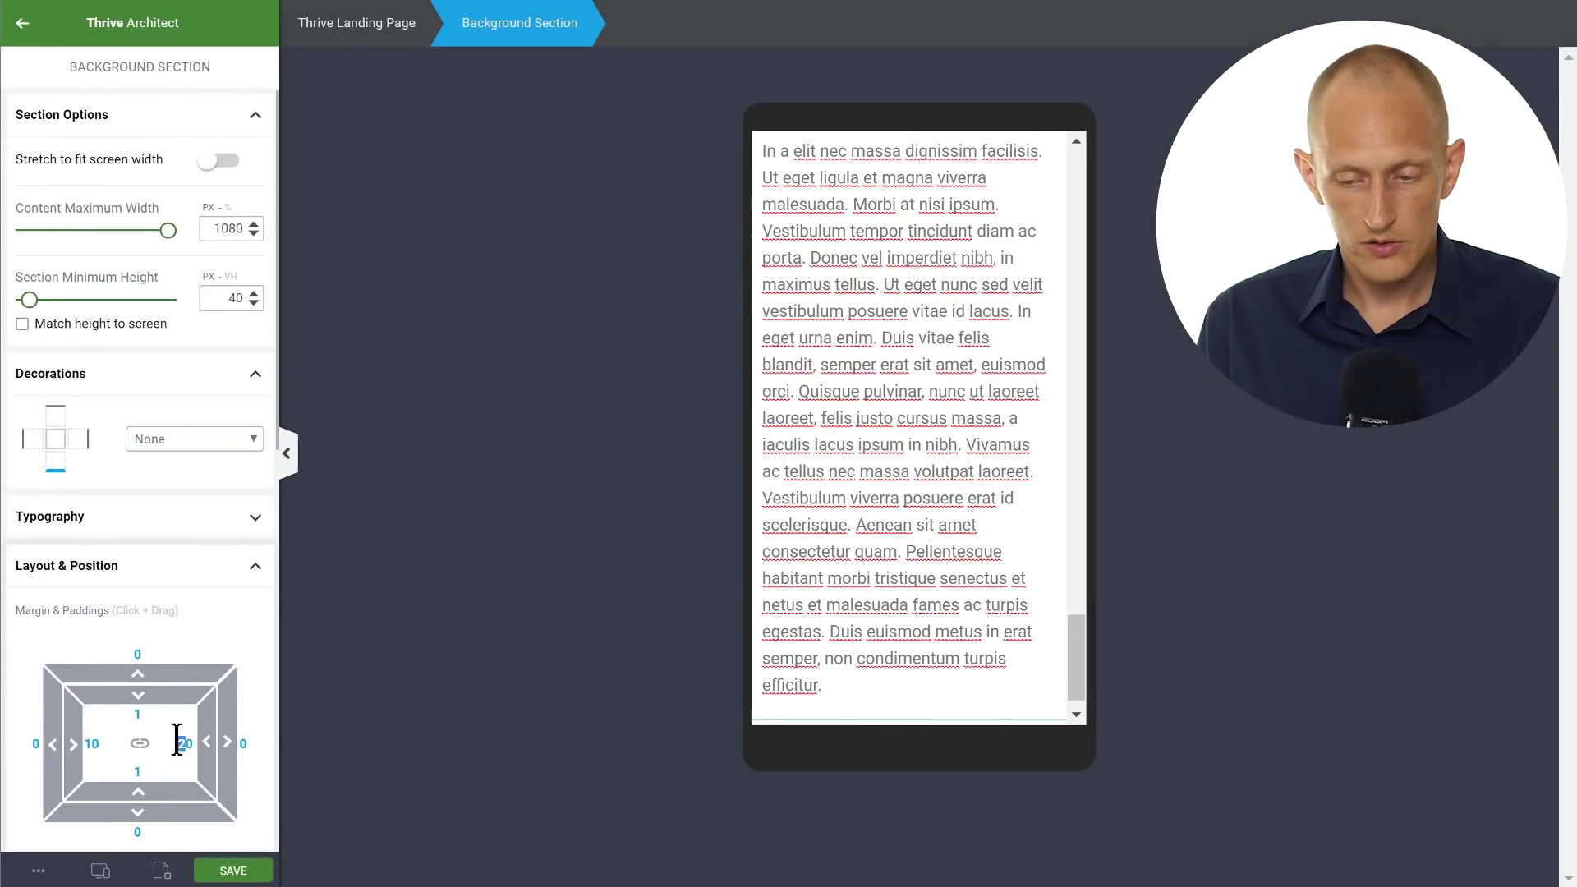
{"action": "type", "text": "1"}
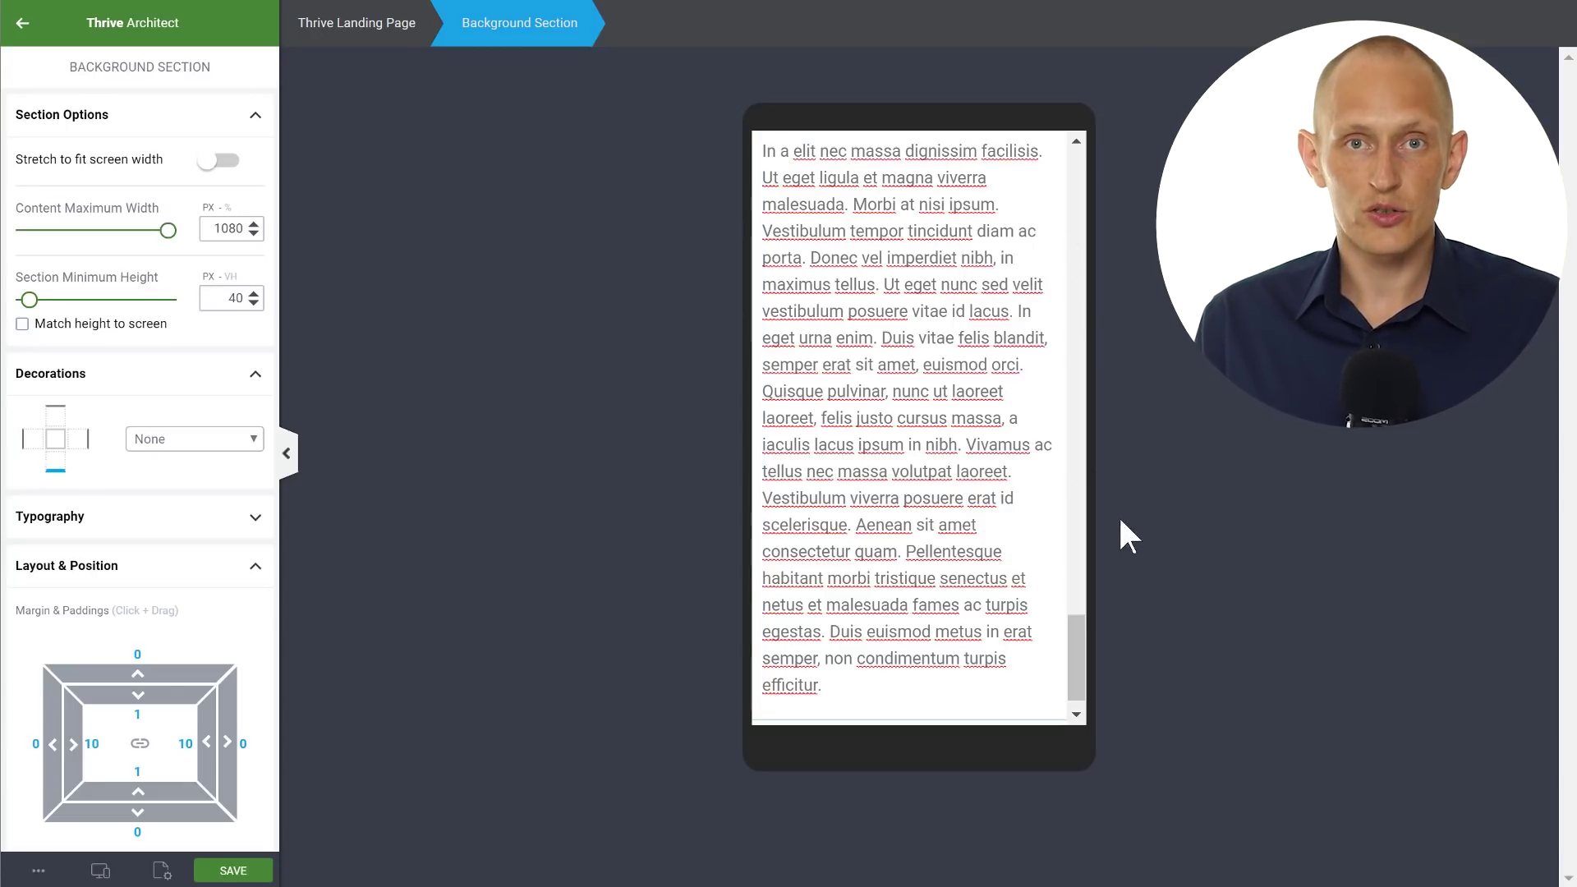
Step: Return to the desktop view and inspect the first content box with its icon, subheading and paragraph
{"action": "scroll", "coordinate": [1010, 530], "scroll_direction": "up", "scroll_amount": 2}
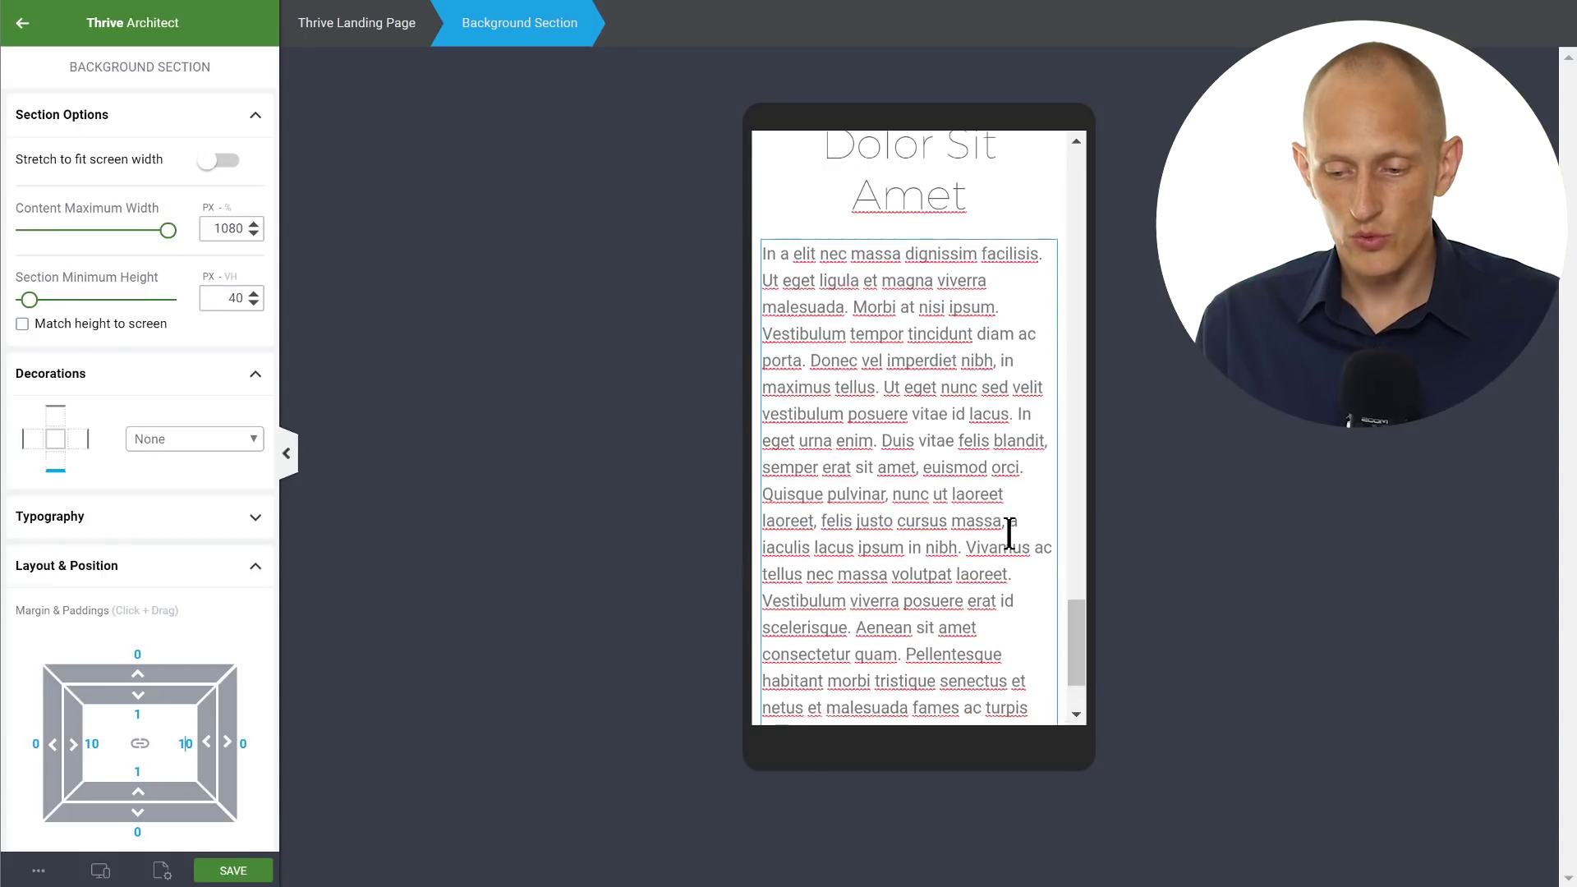
{"action": "left_click", "coordinate": [100, 870]}
{"action": "left_click", "coordinate": [82, 776]}
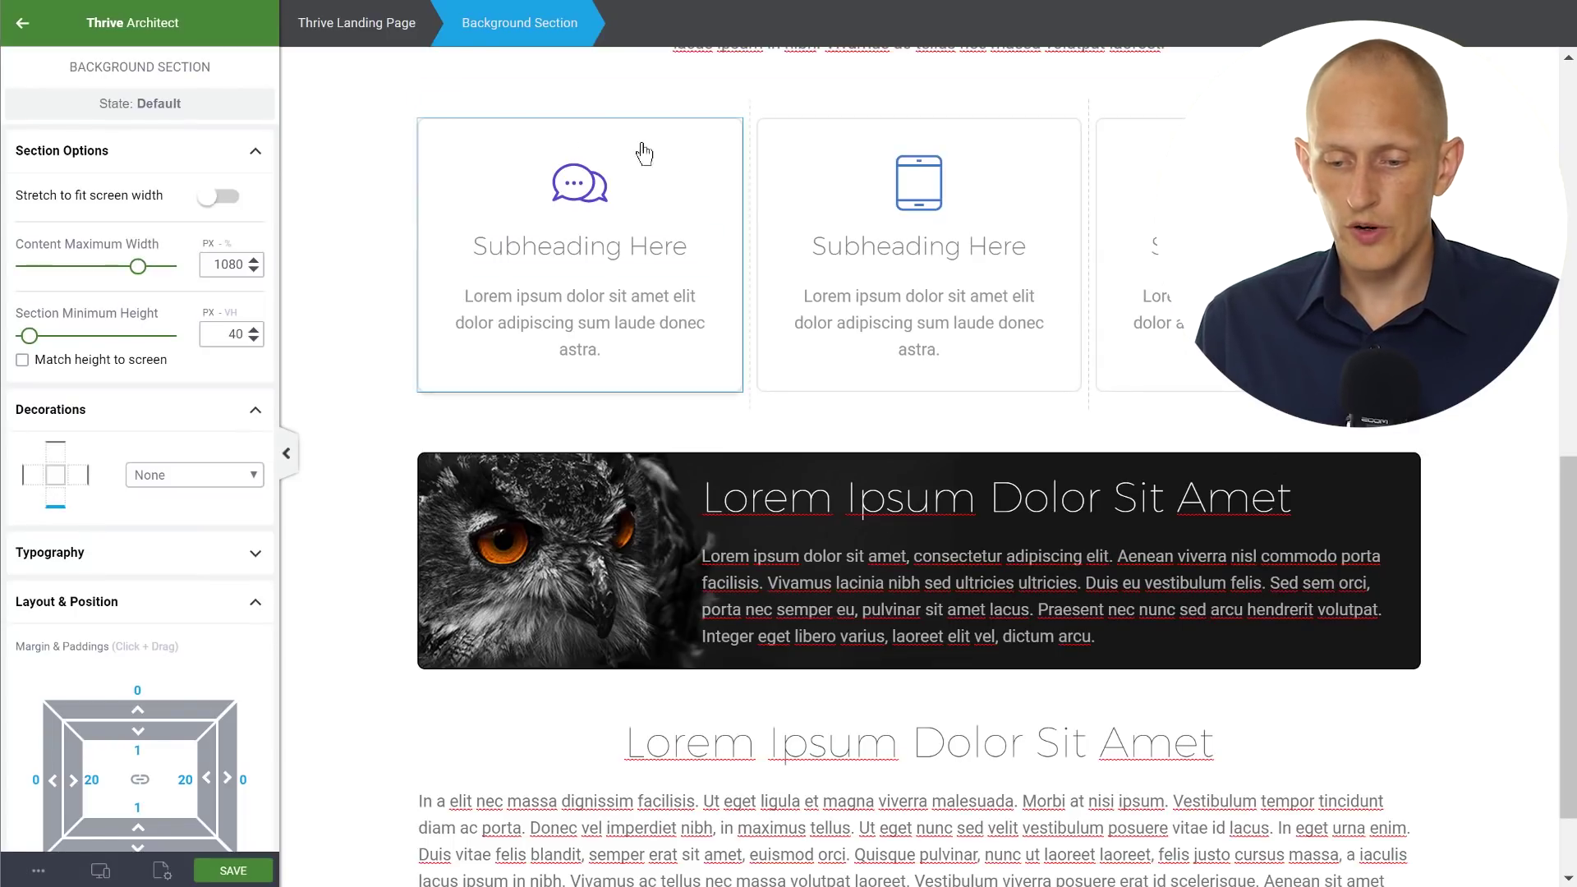
{"action": "left_click", "coordinate": [690, 155]}
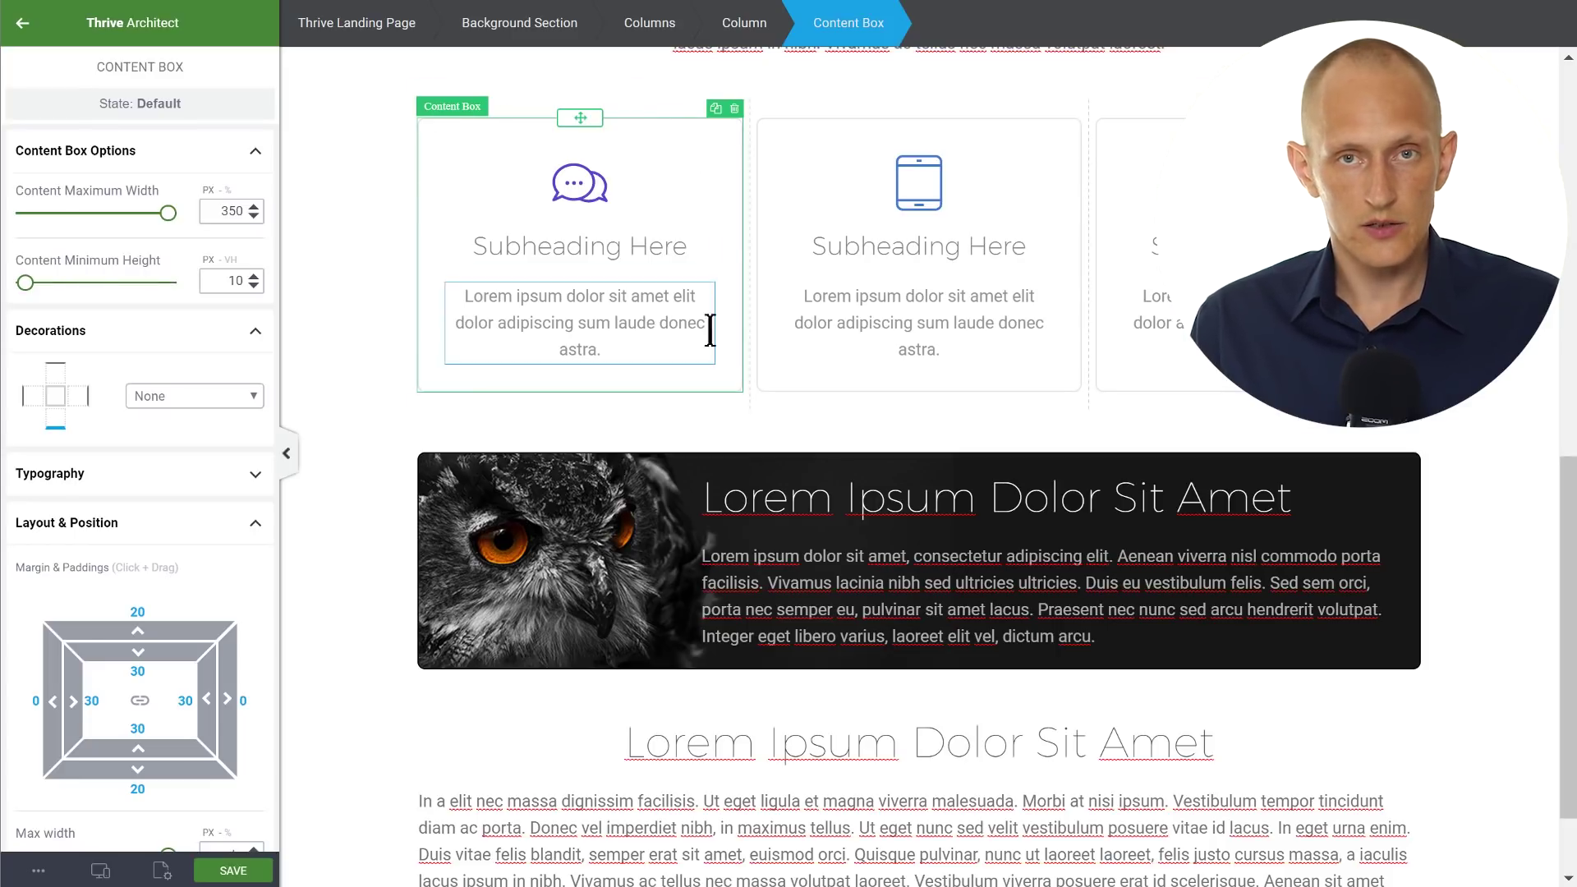
{"action": "left_click", "coordinate": [580, 192]}
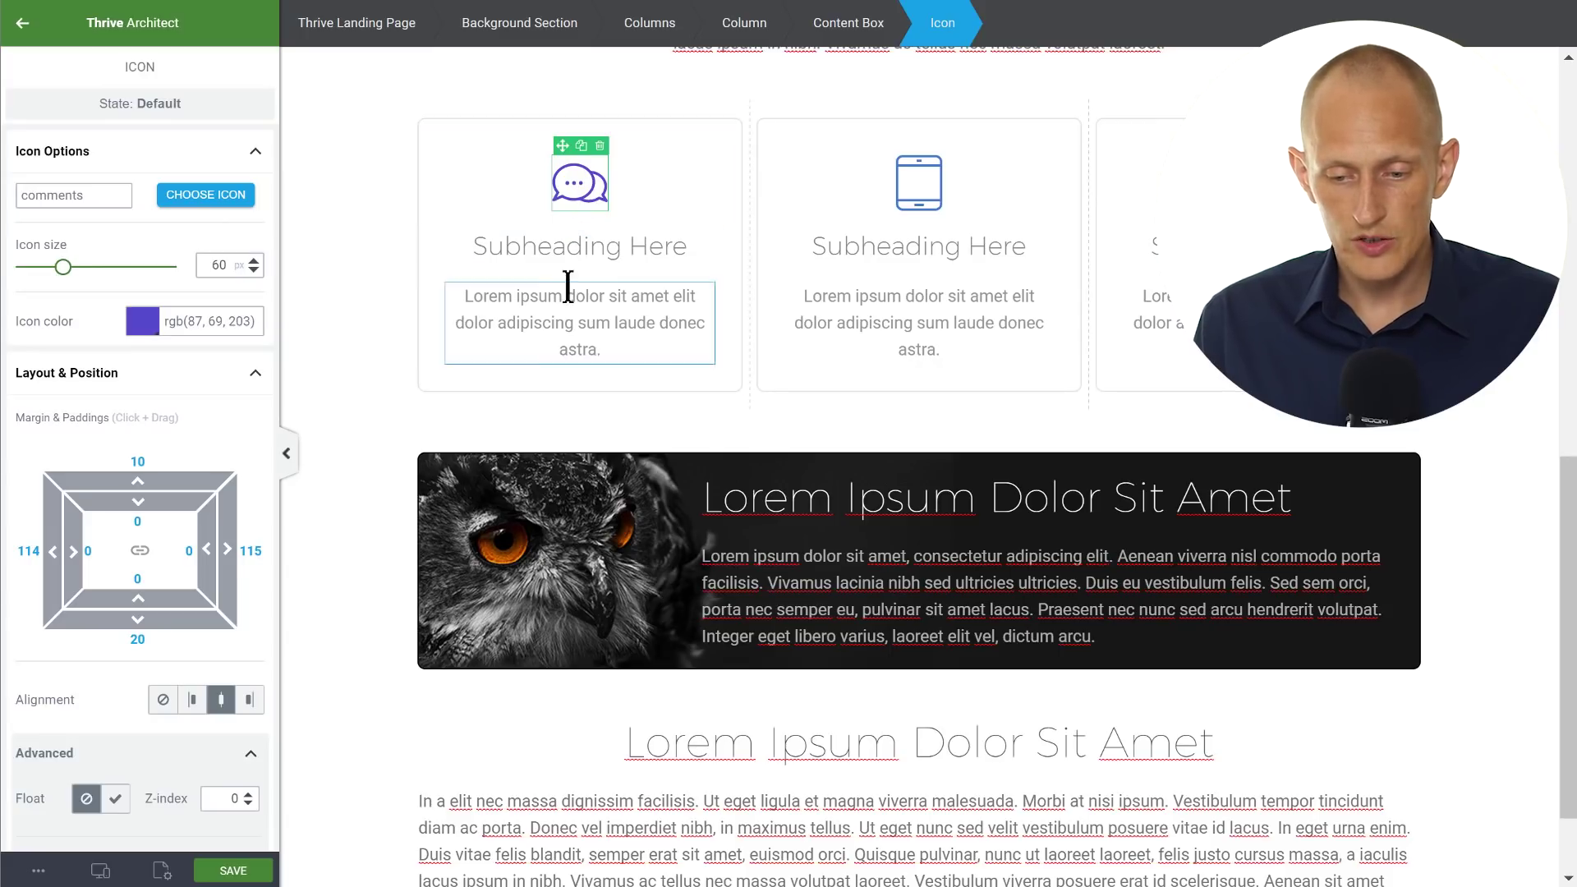
{"action": "left_click", "coordinate": [579, 250]}
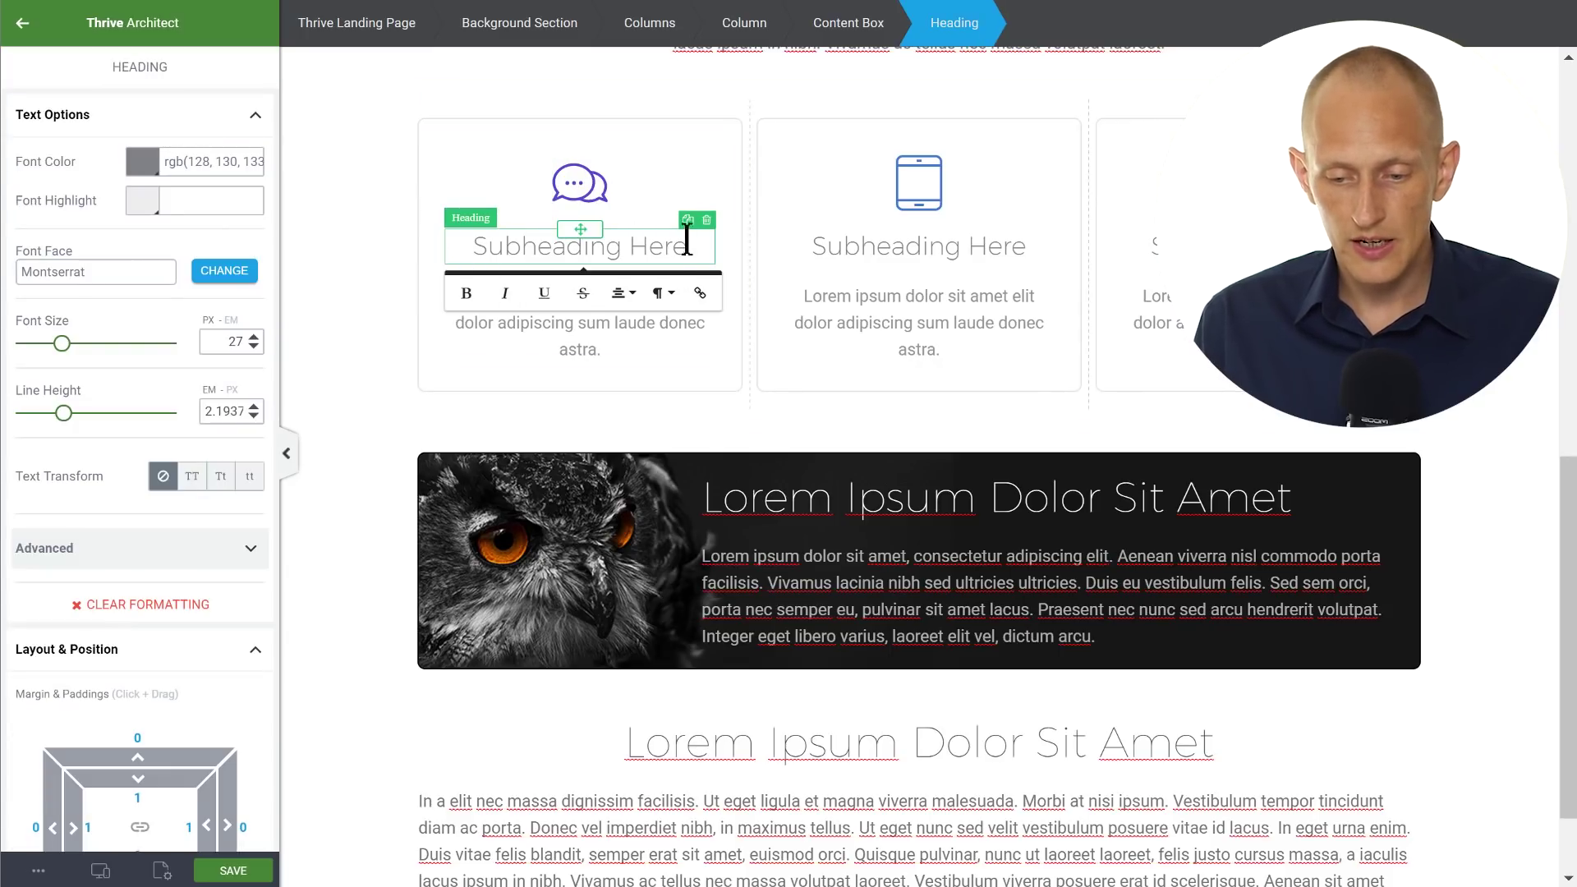
{"action": "left_click", "coordinate": [604, 338]}
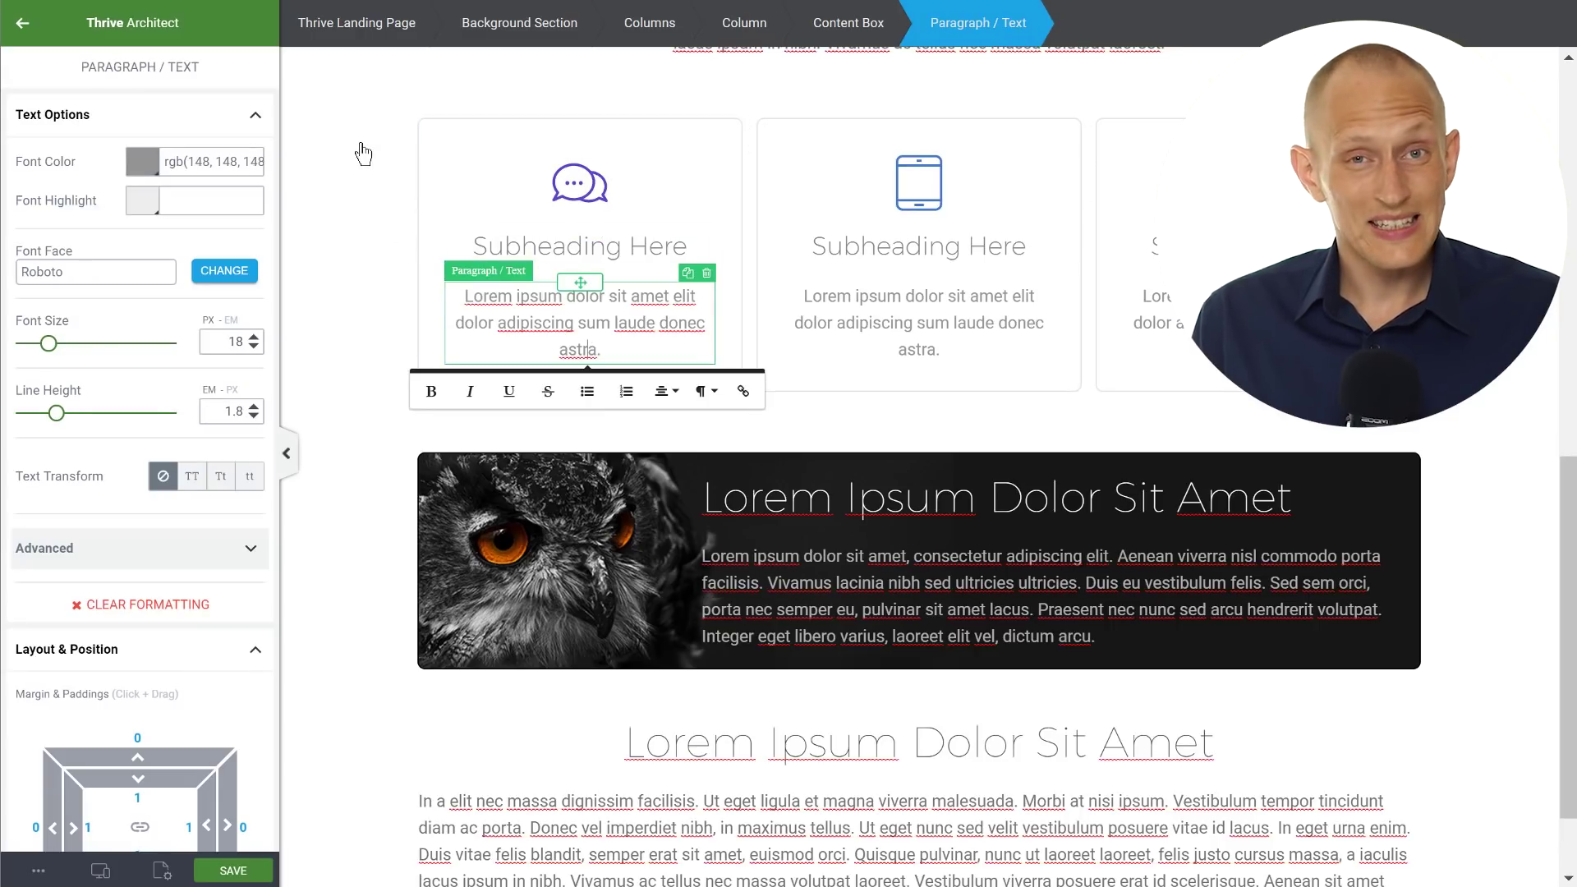
Step: Try the first content box with 0 px padding on all sides and set it back to 30 px
{"action": "left_click", "coordinate": [450, 134]}
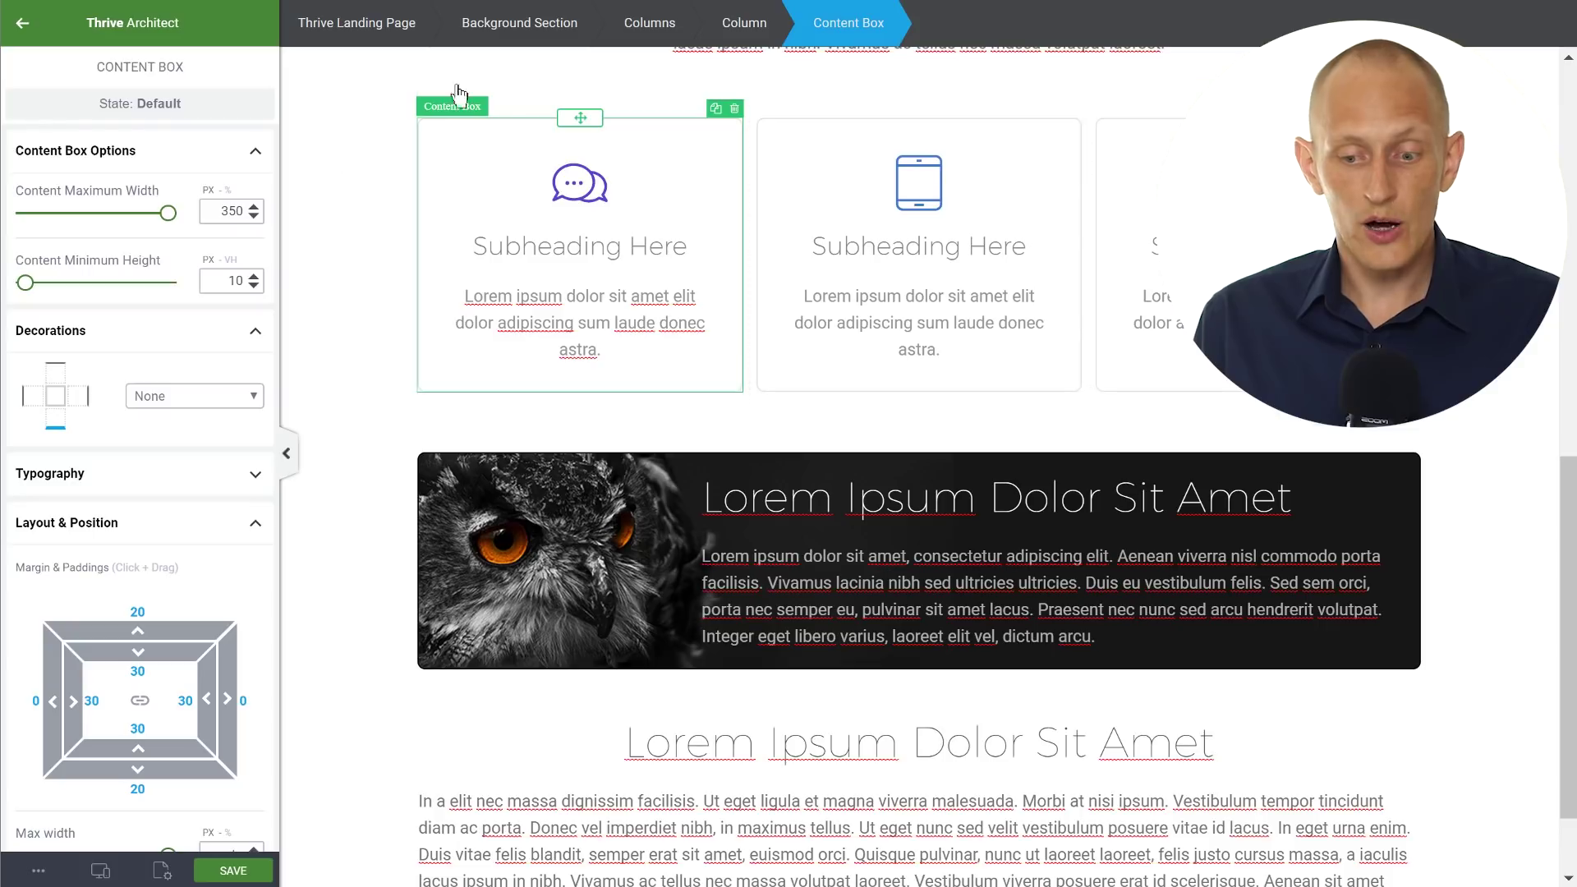
{"action": "left_click", "coordinate": [139, 702]}
{"action": "left_click_drag", "start_coordinate": [115, 675], "coordinate": [115, 706]}
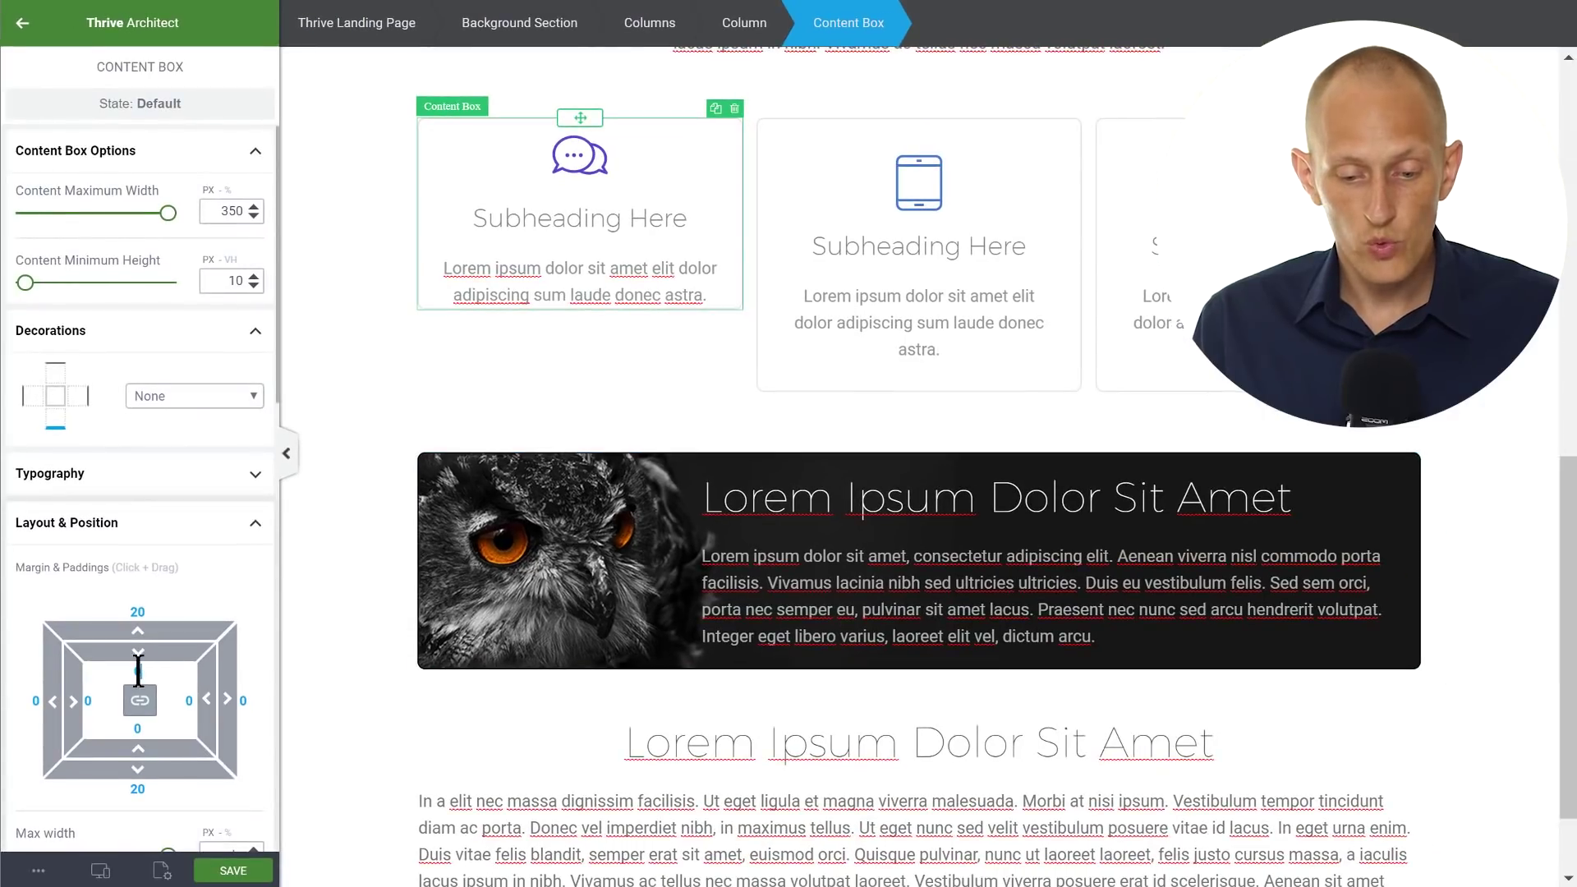
{"action": "type", "text": "3"}
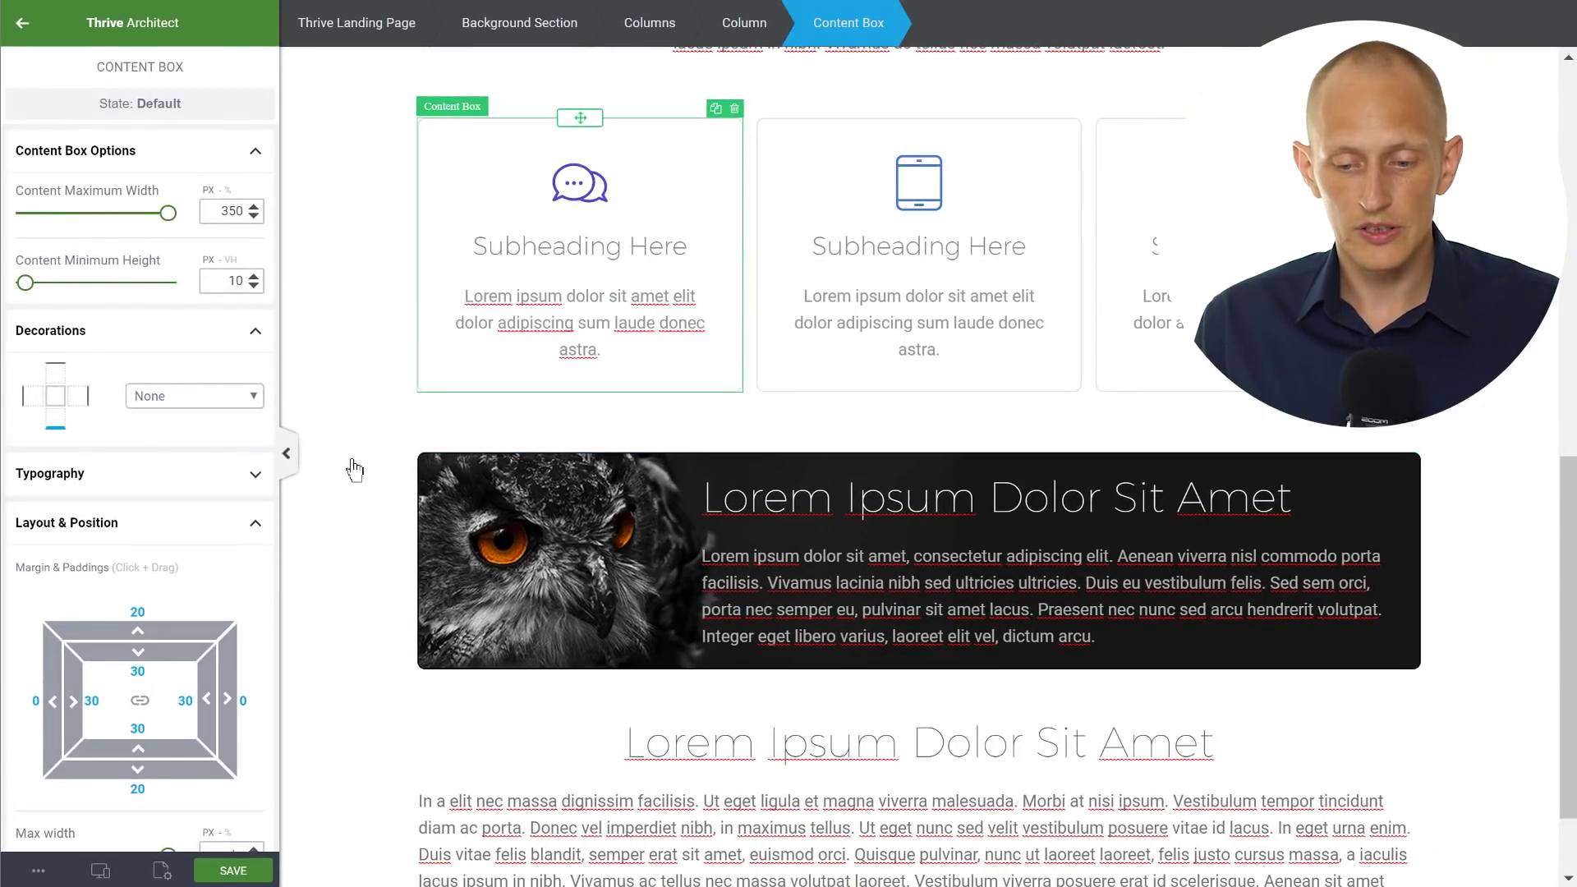
{"action": "left_click", "coordinate": [631, 103]}
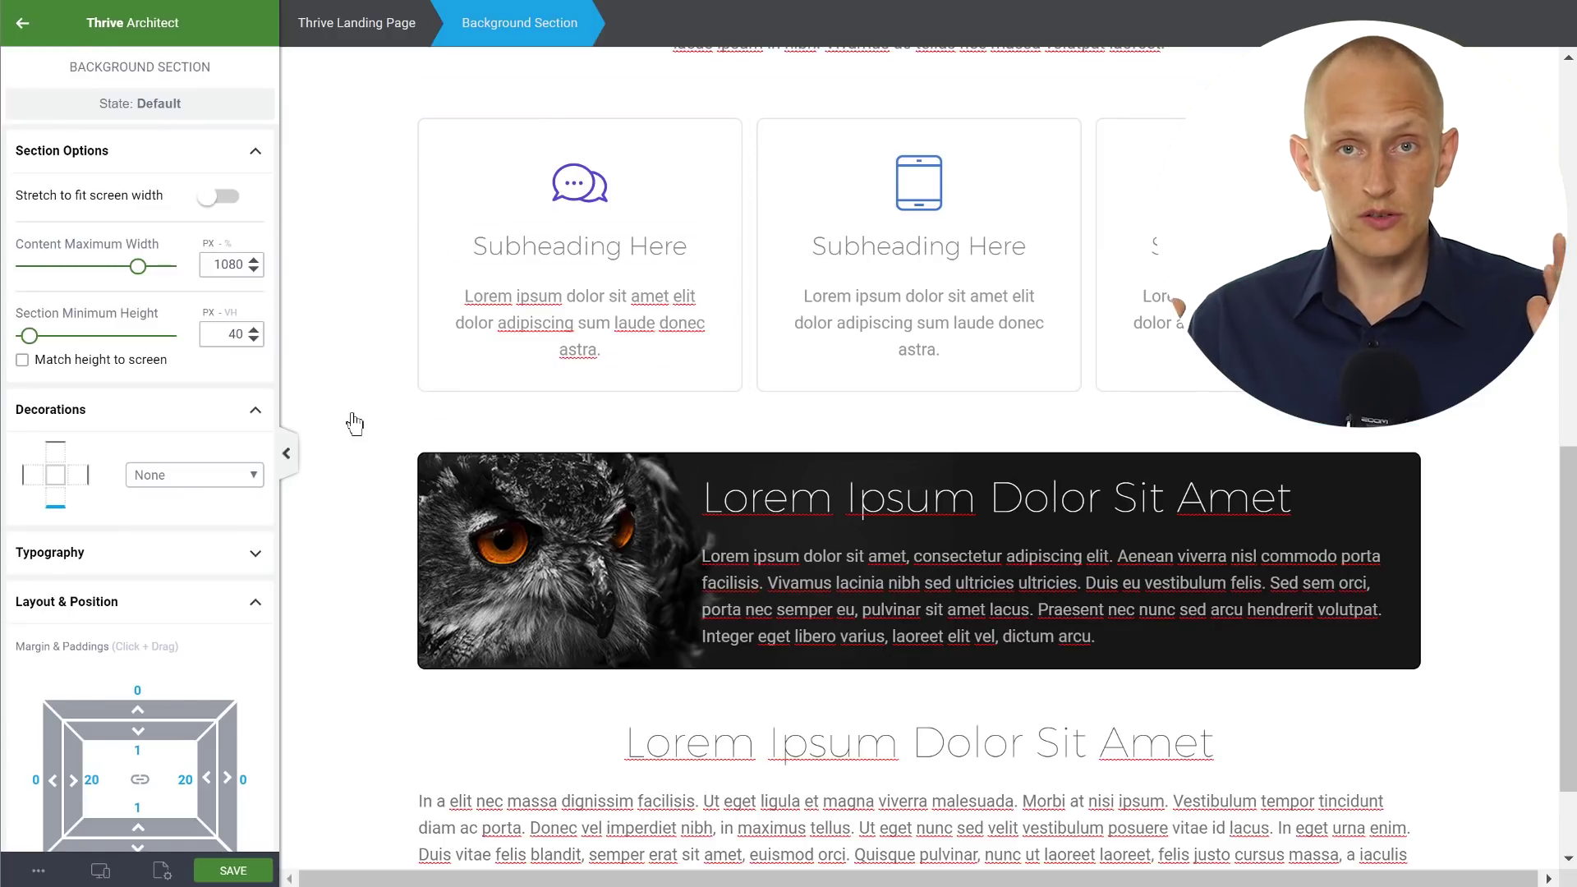
Step: Examine the hero headline and subheading text settings, and open the landing page settings to review the page-wide paragraph and heading fonts
{"action": "scroll", "coordinate": [354, 424], "scroll_direction": "up", "scroll_amount": 11}
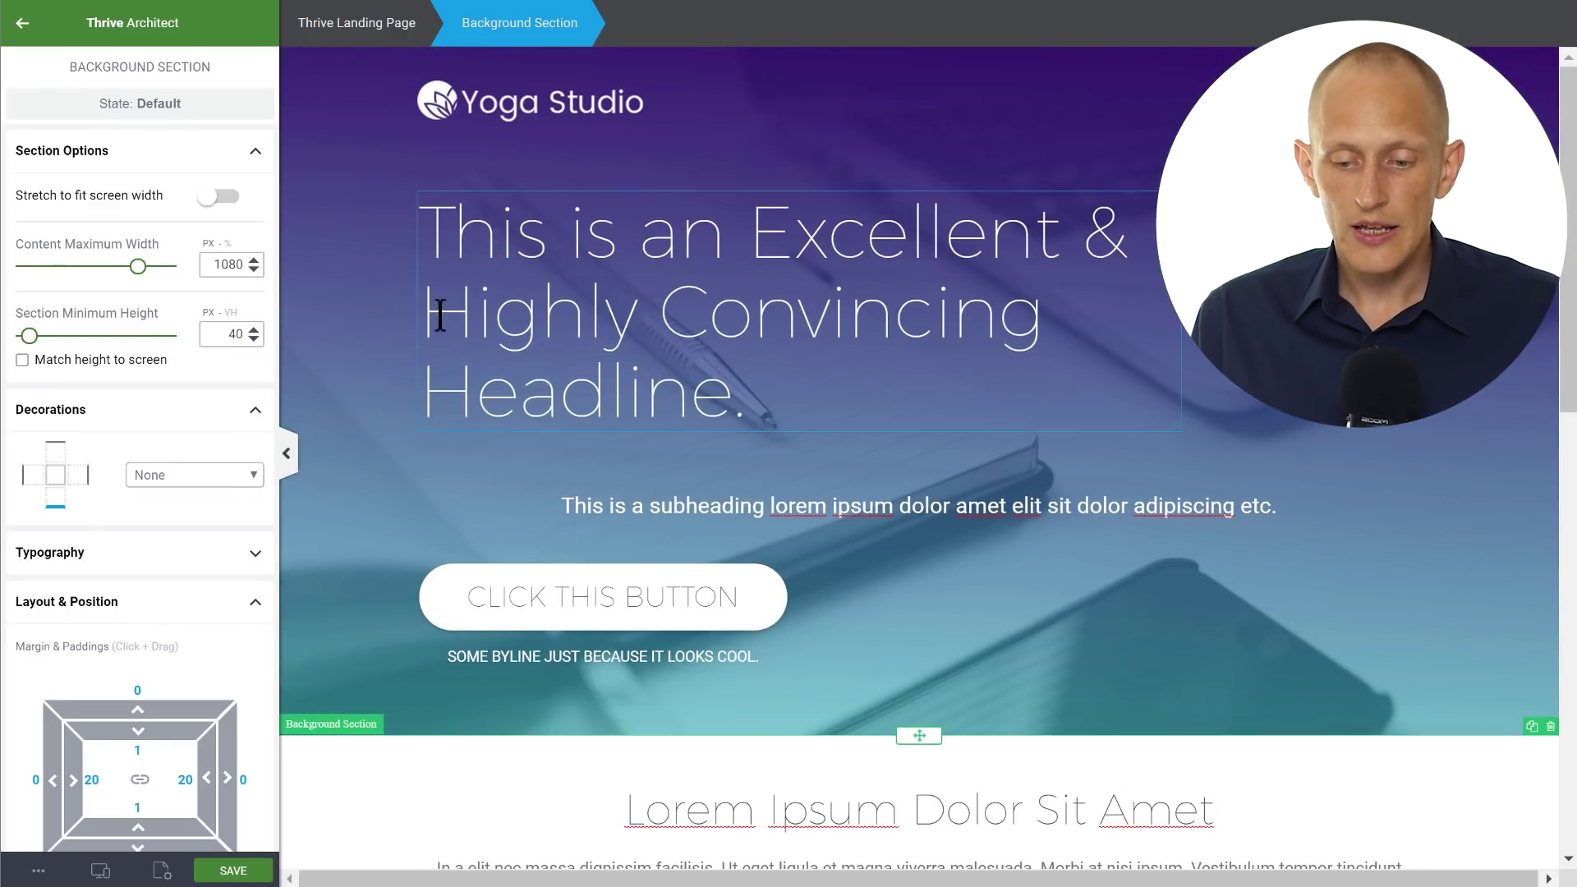
{"action": "left_click", "coordinate": [657, 251]}
{"action": "left_click_drag", "start_coordinate": [637, 230], "coordinate": [957, 309]}
{"action": "left_click", "coordinate": [957, 312]}
{"action": "scroll", "coordinate": [919, 440], "scroll_direction": "down", "scroll_amount": 1}
{"action": "left_click", "coordinate": [873, 380]}
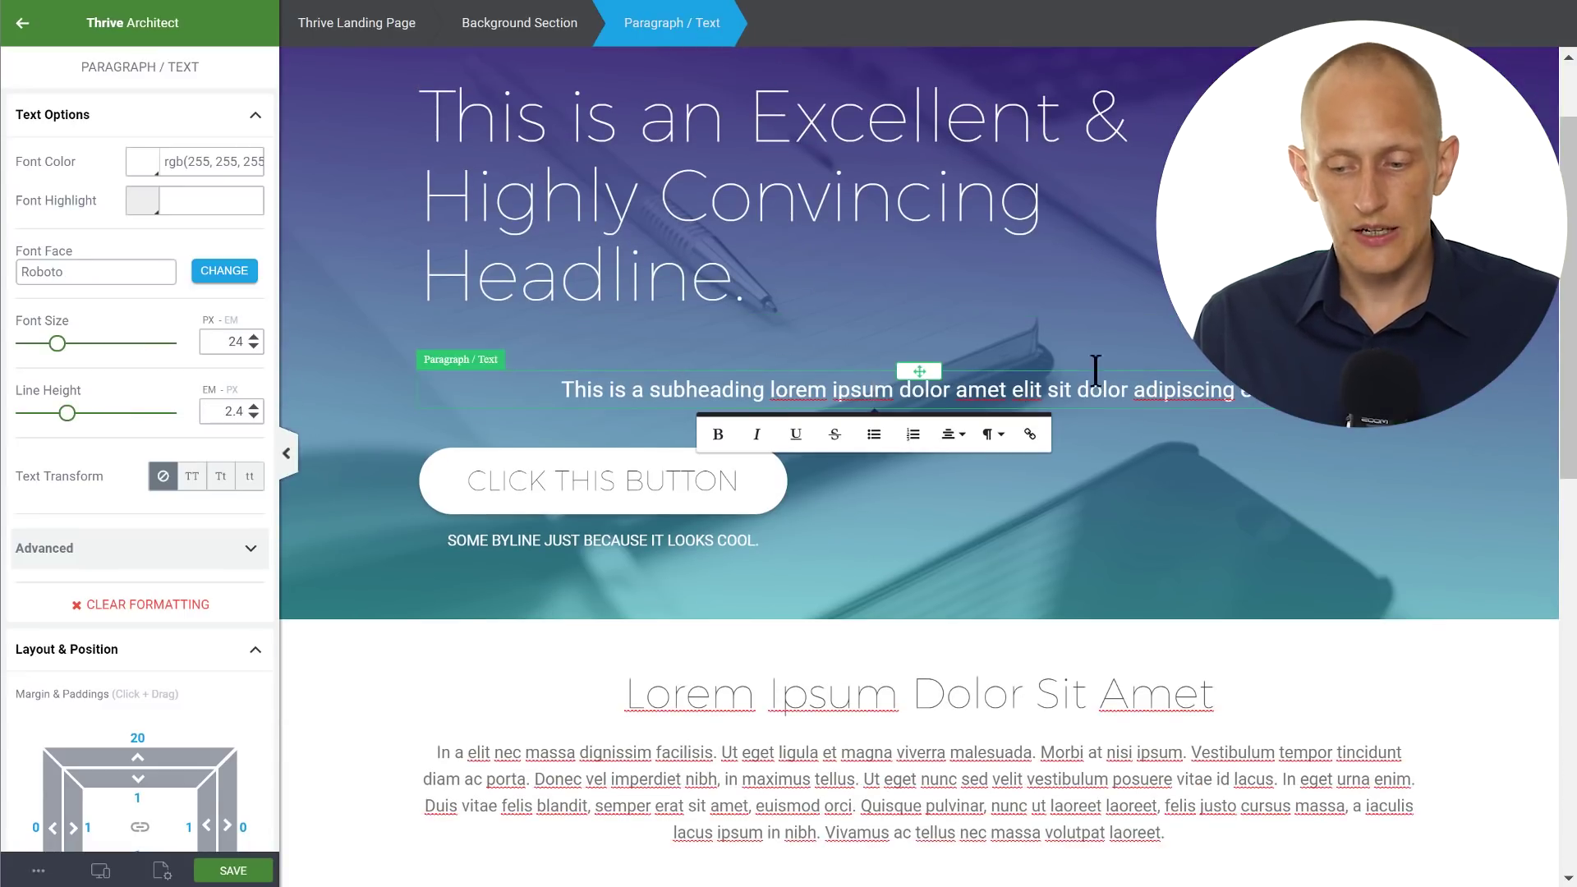
{"action": "left_click", "coordinate": [161, 871]}
{"action": "left_click", "coordinate": [147, 146]}
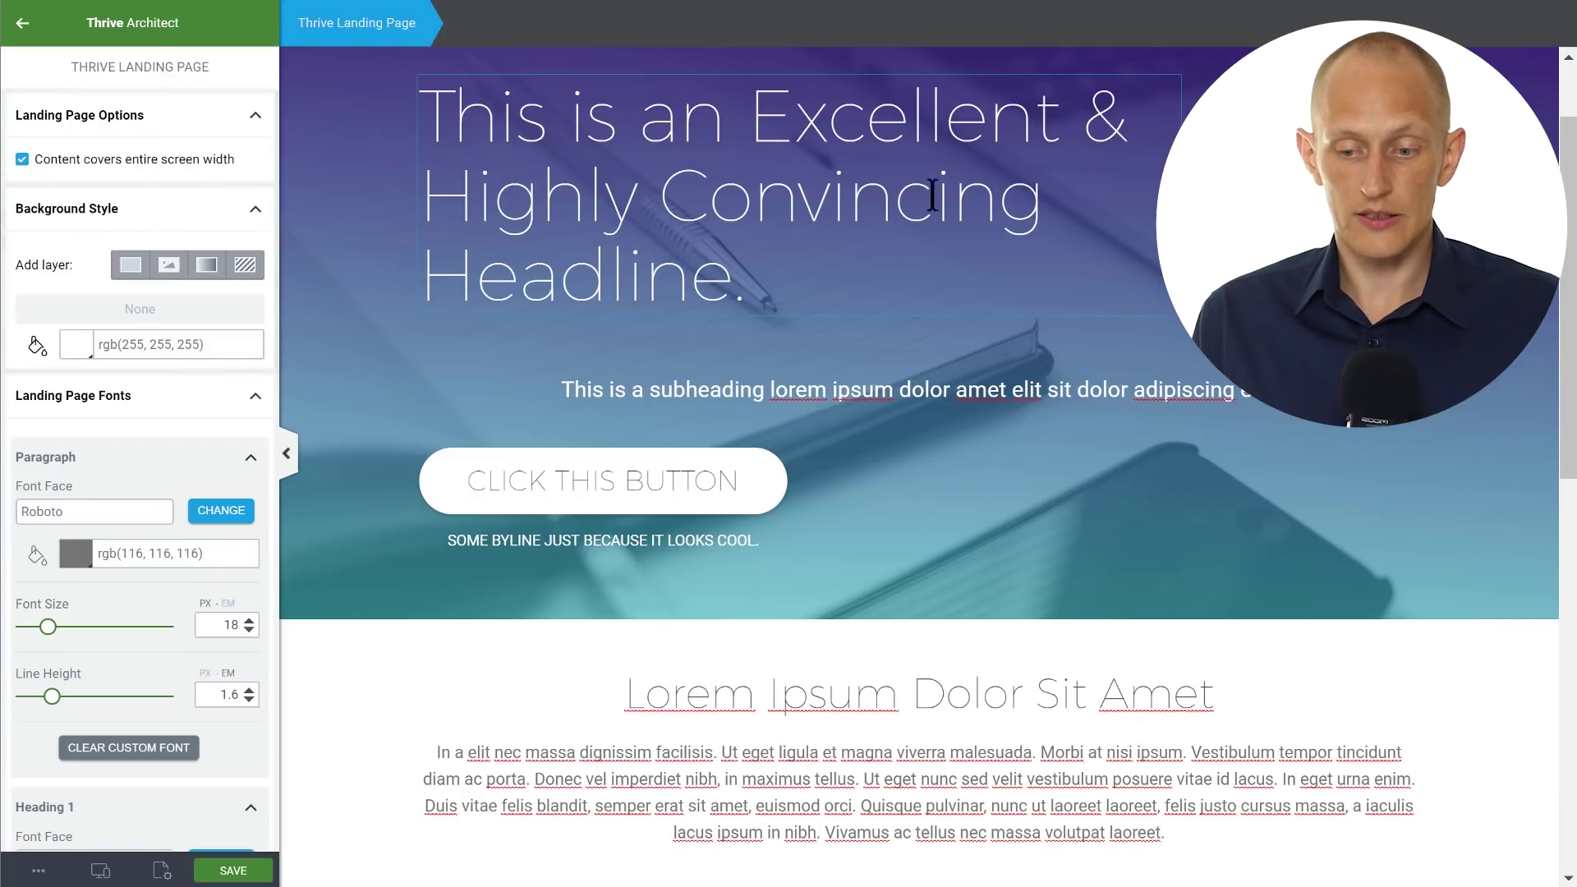
{"action": "scroll", "coordinate": [194, 431], "scroll_direction": "down", "scroll_amount": 1}
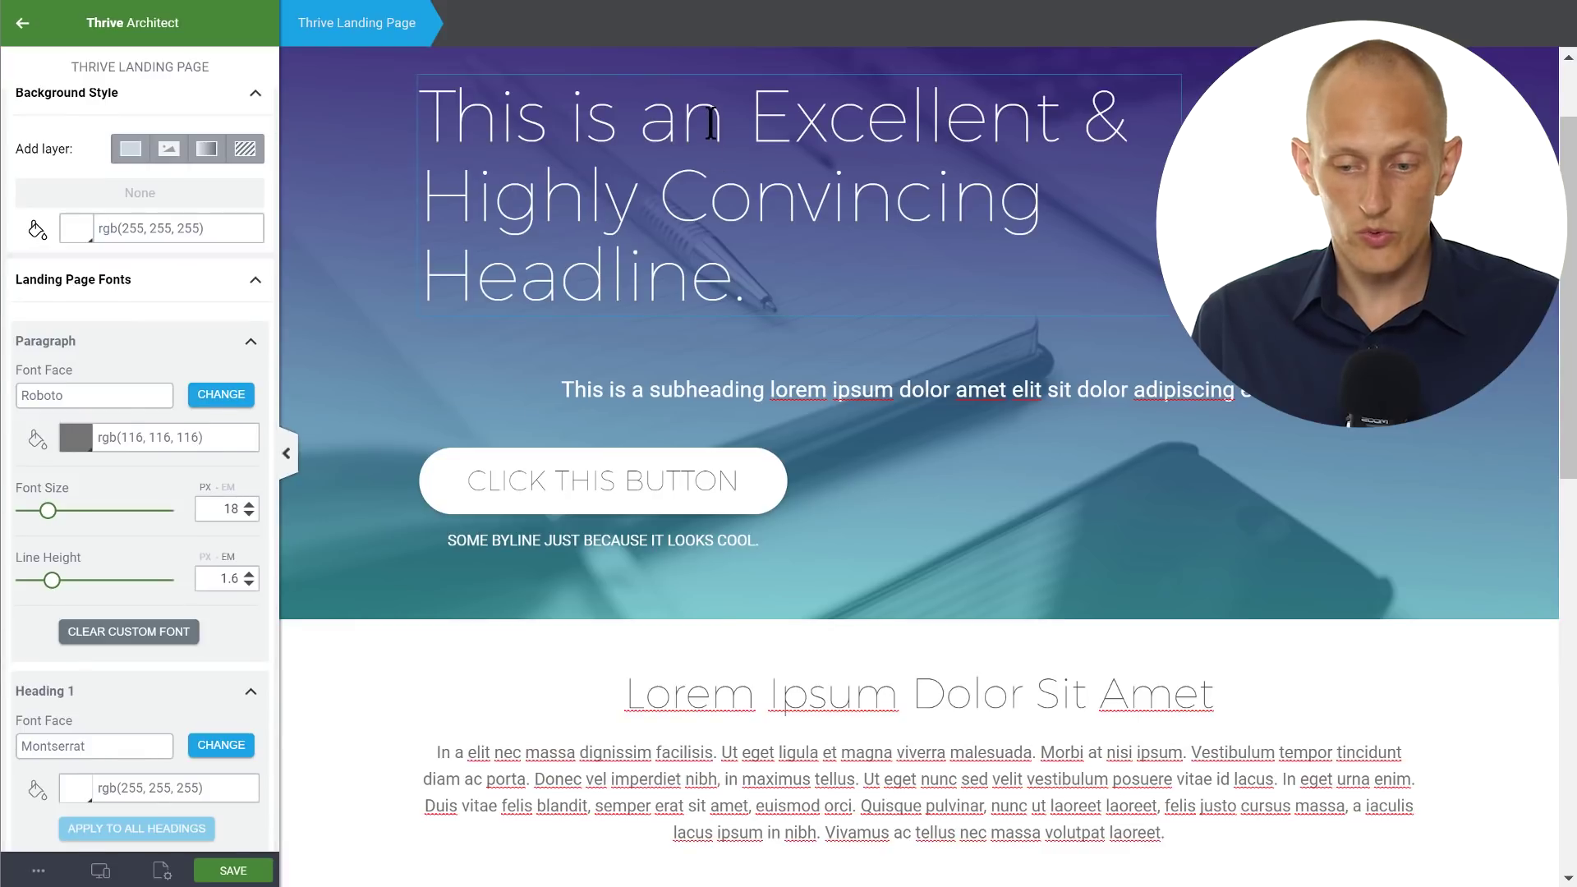
Step: Inspect the hero headline, the first section heading, its background section and the third content box in the desktop view
{"action": "left_click", "coordinate": [769, 136]}
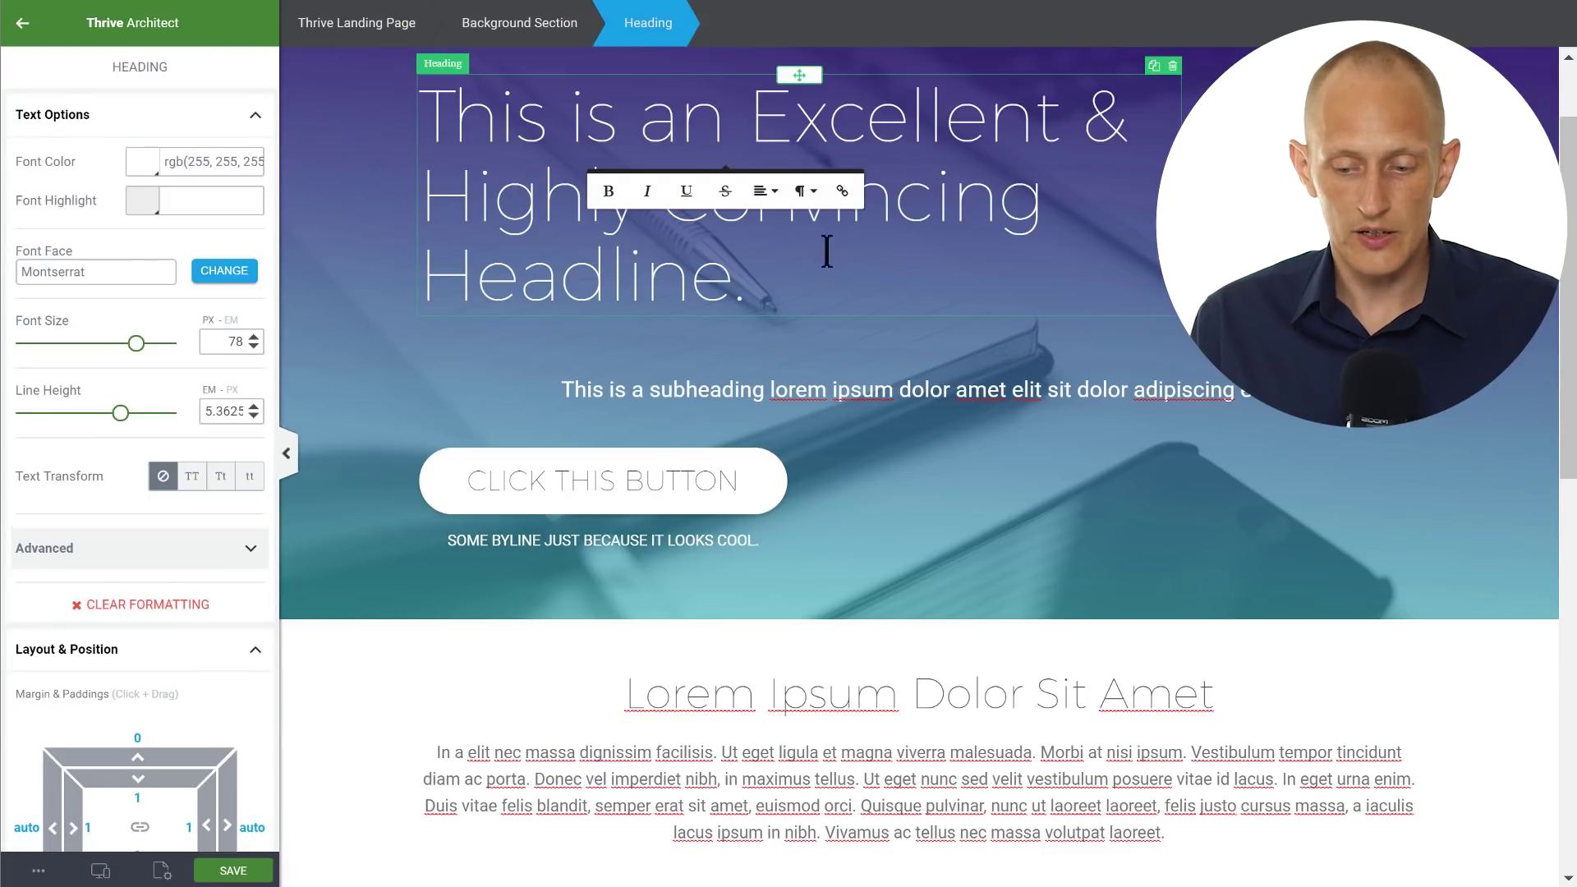
{"action": "scroll", "coordinate": [827, 247], "scroll_direction": "down", "scroll_amount": 4}
{"action": "left_click", "coordinate": [854, 345]}
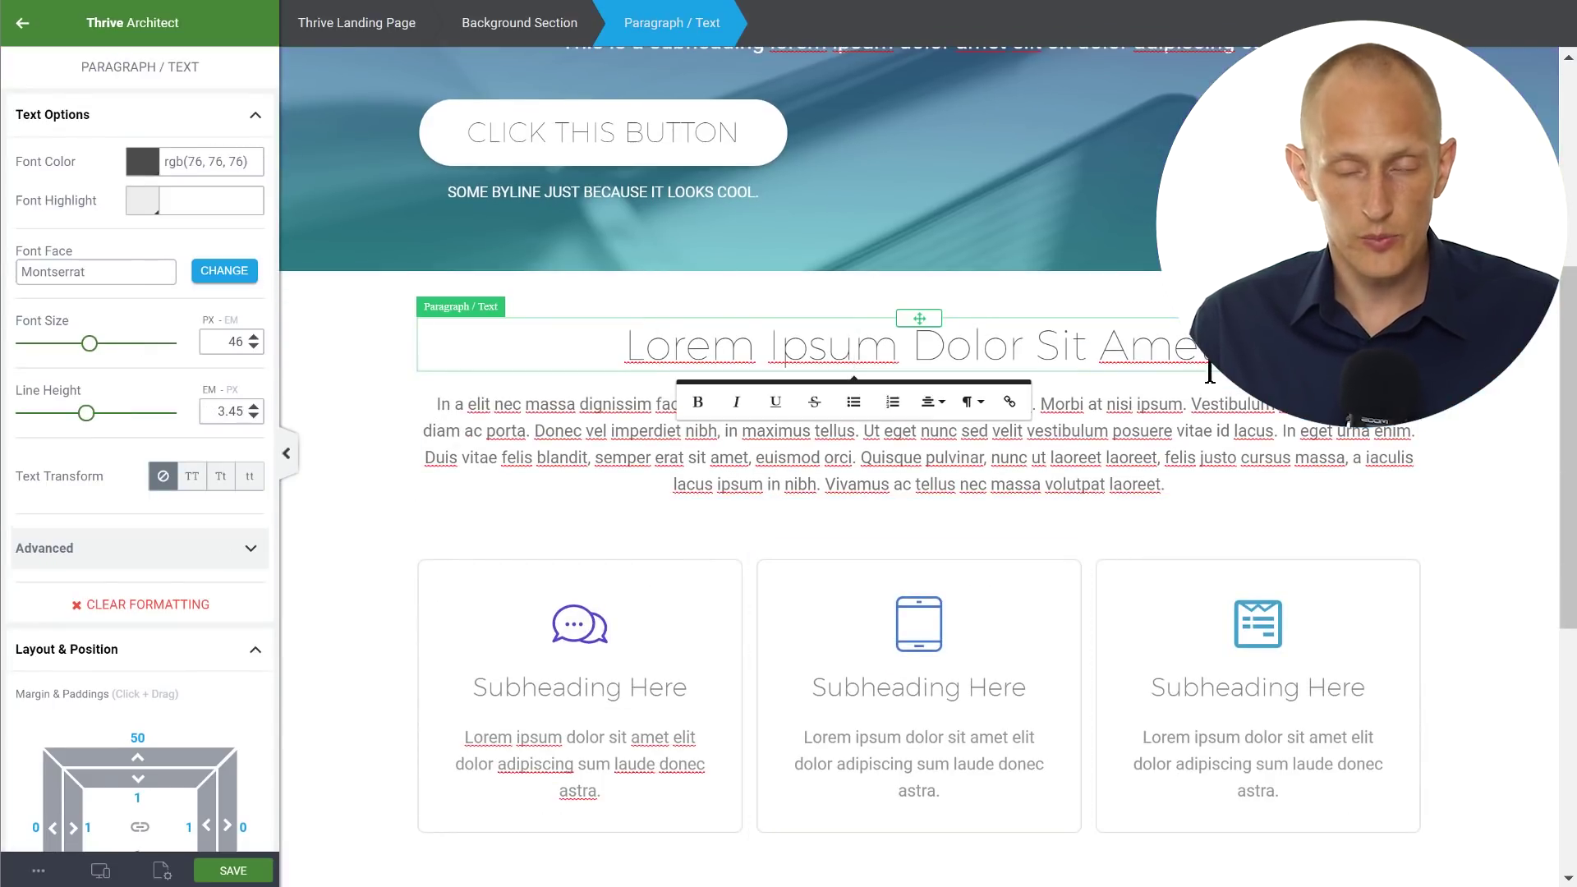
{"action": "scroll", "coordinate": [1149, 394], "scroll_direction": "down", "scroll_amount": 3}
{"action": "left_click", "coordinate": [386, 212]}
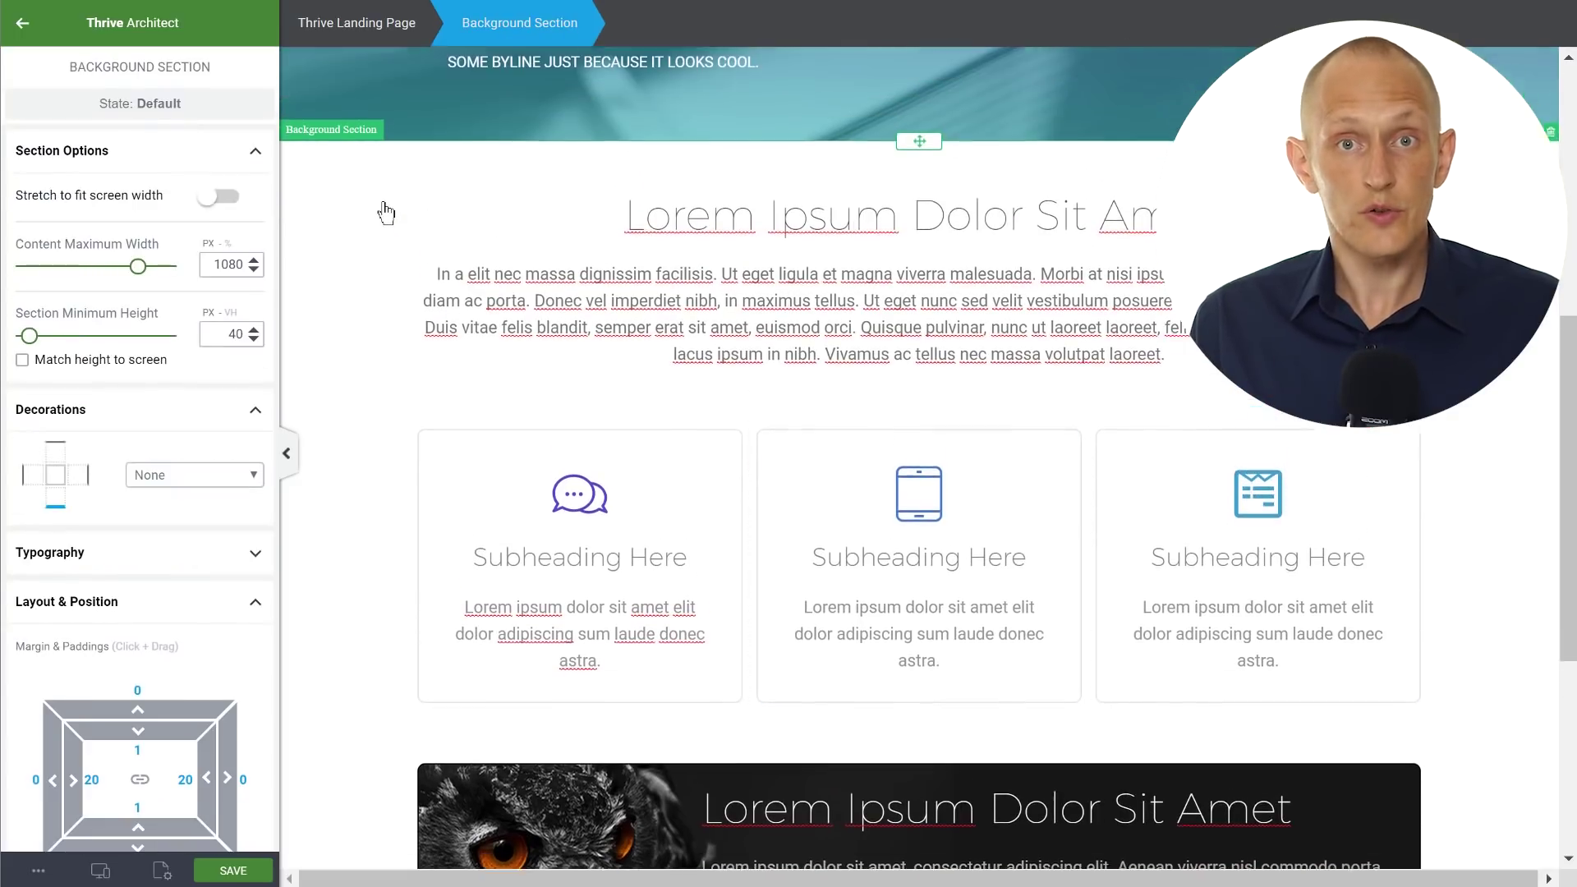
{"action": "scroll", "coordinate": [386, 213], "scroll_direction": "up", "scroll_amount": 1}
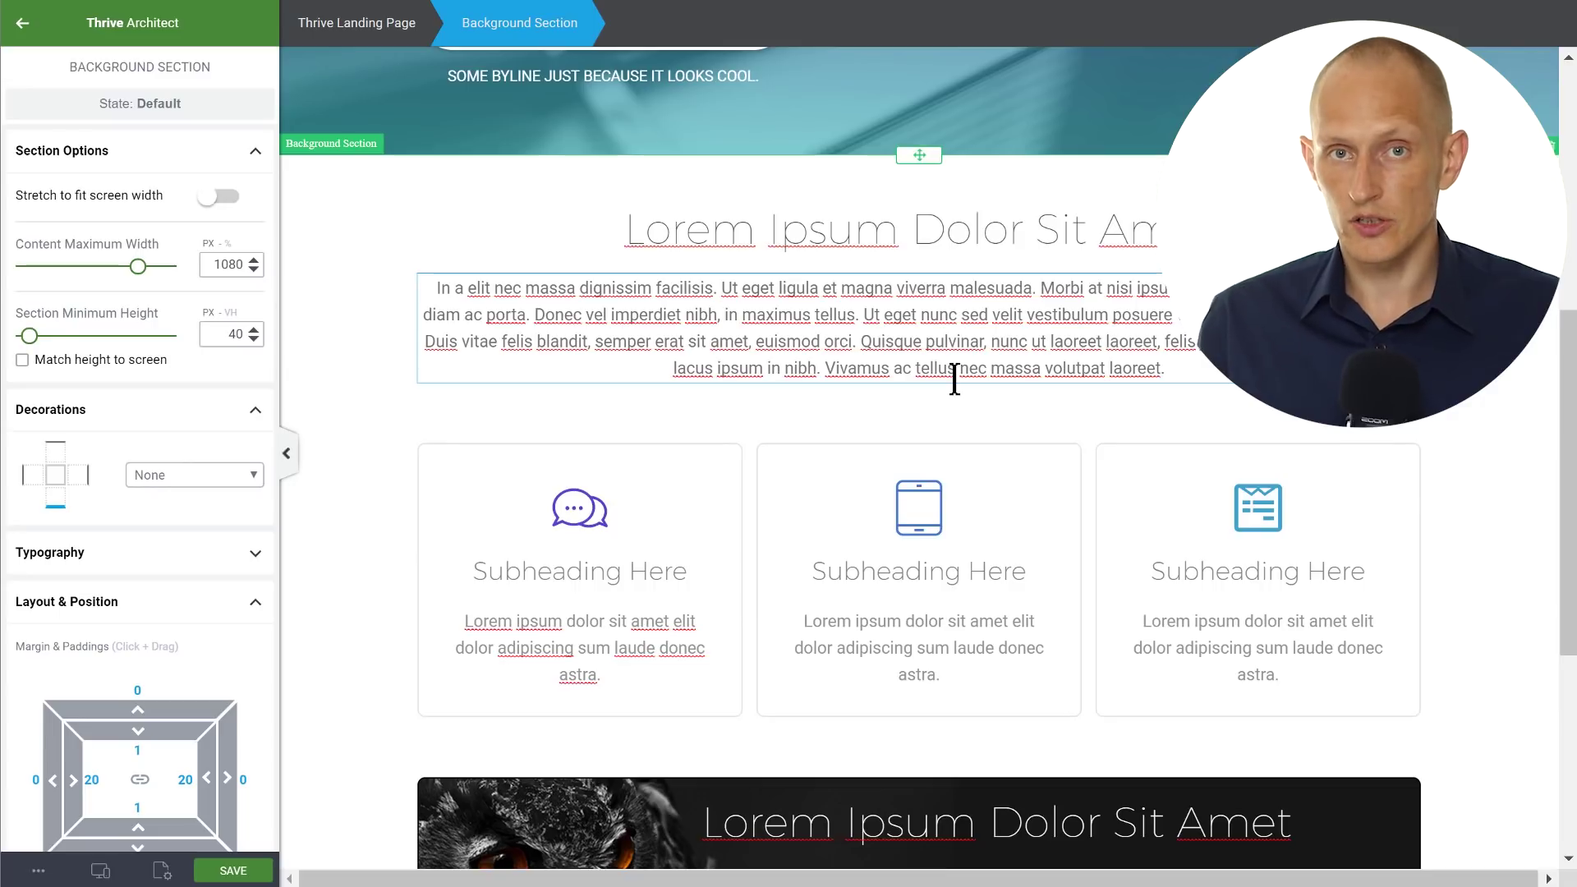
{"action": "scroll", "coordinate": [954, 377], "scroll_direction": "down", "scroll_amount": 3}
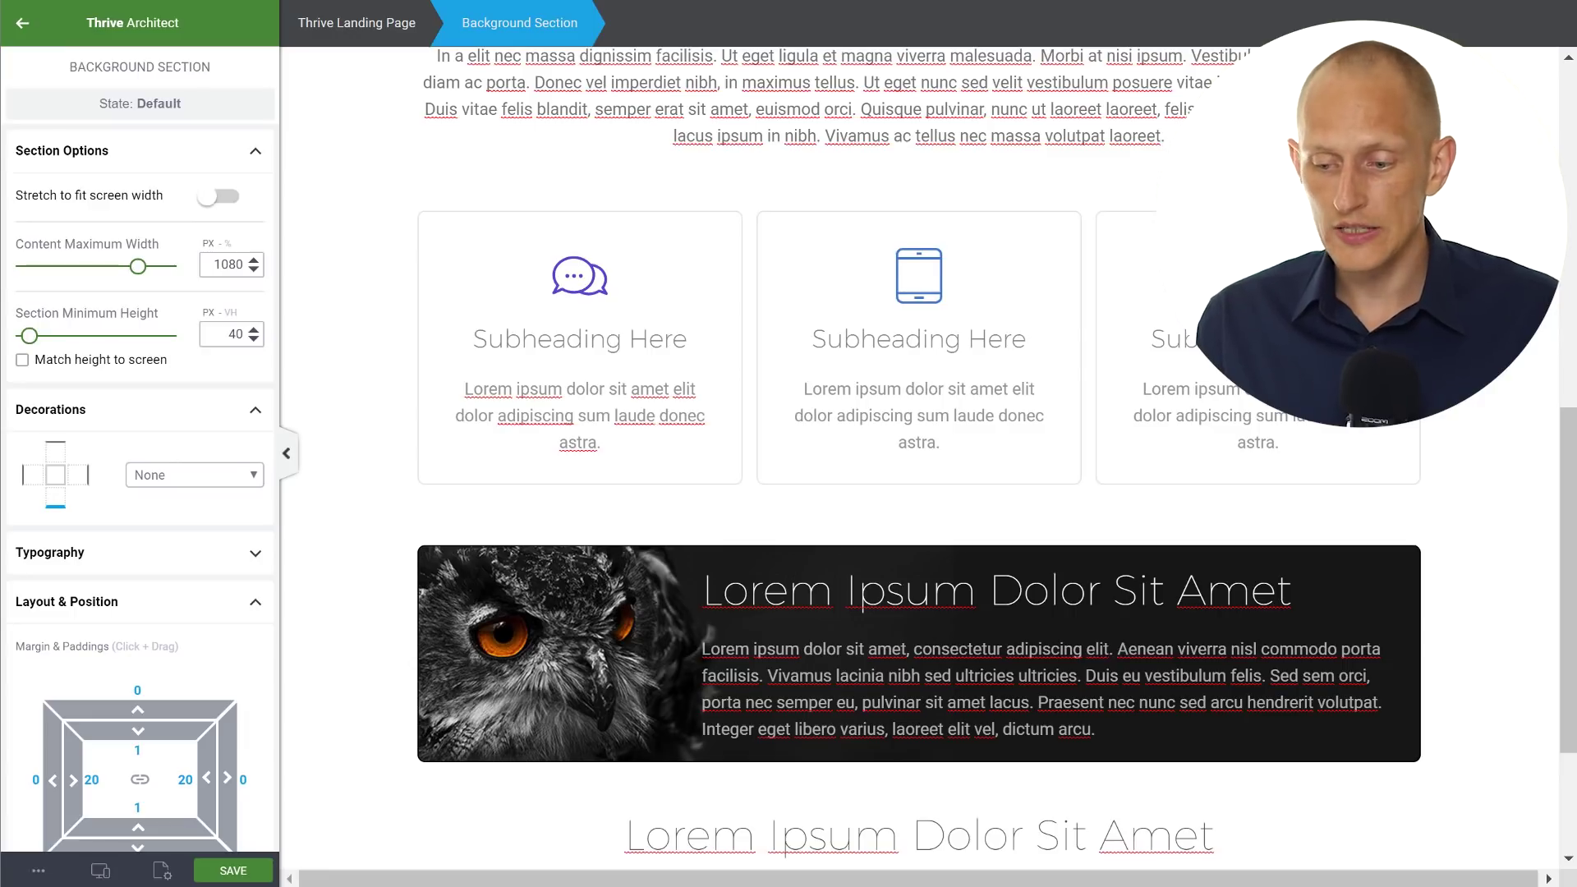
{"action": "scroll", "coordinate": [1146, 367], "scroll_direction": "up", "scroll_amount": 2}
{"action": "left_click", "coordinate": [1147, 366]}
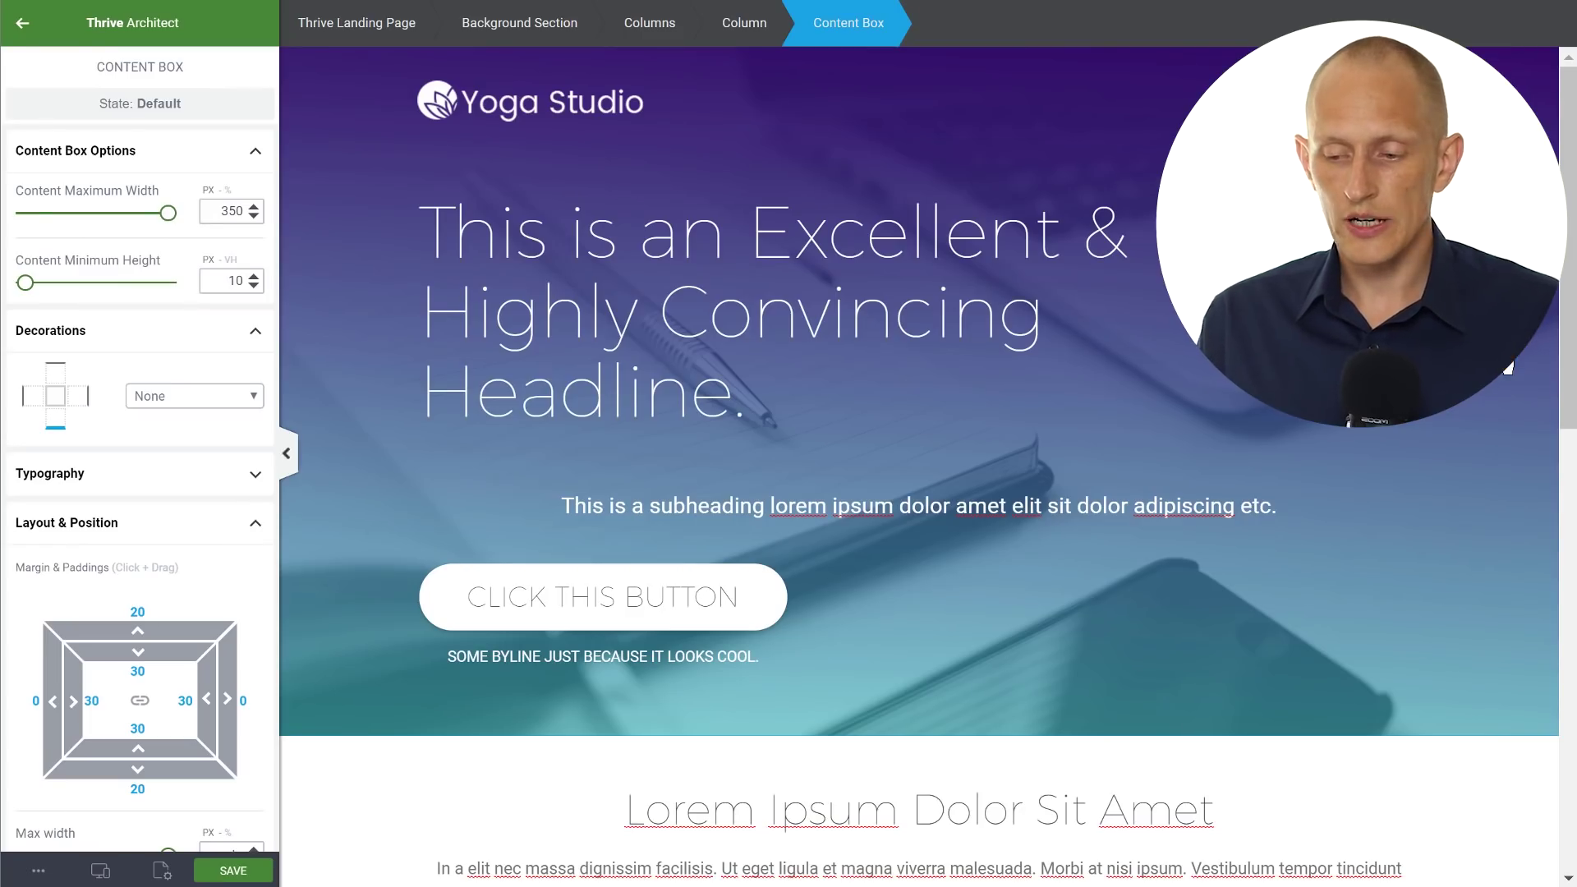
{"action": "scroll", "coordinate": [1068, 575], "scroll_direction": "down", "scroll_amount": 2}
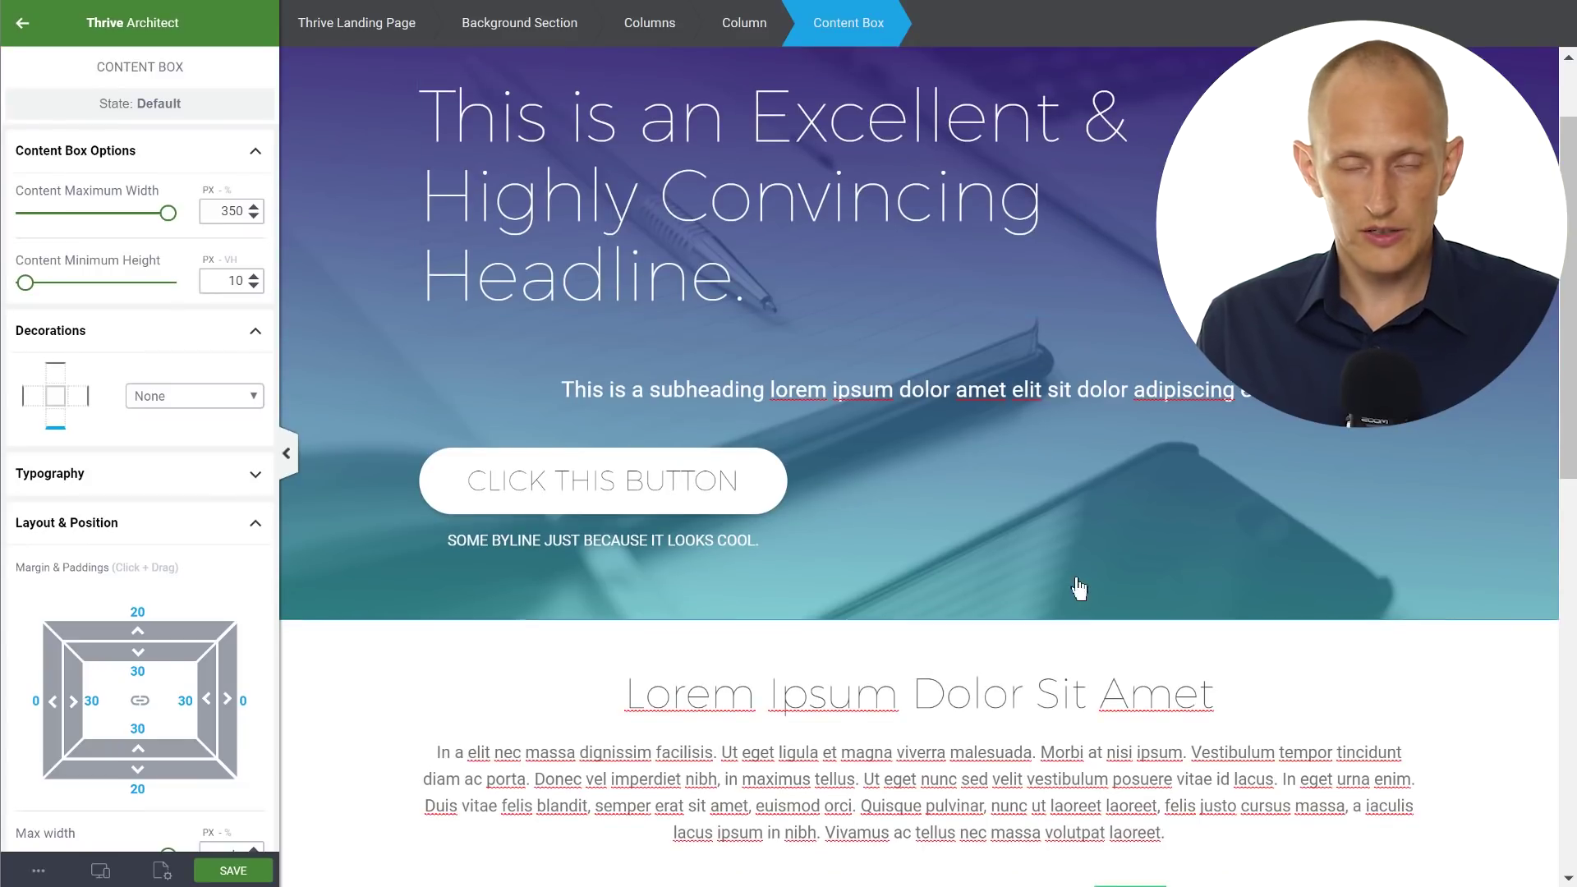
{"action": "scroll", "coordinate": [1080, 588], "scroll_direction": "down", "scroll_amount": 10}
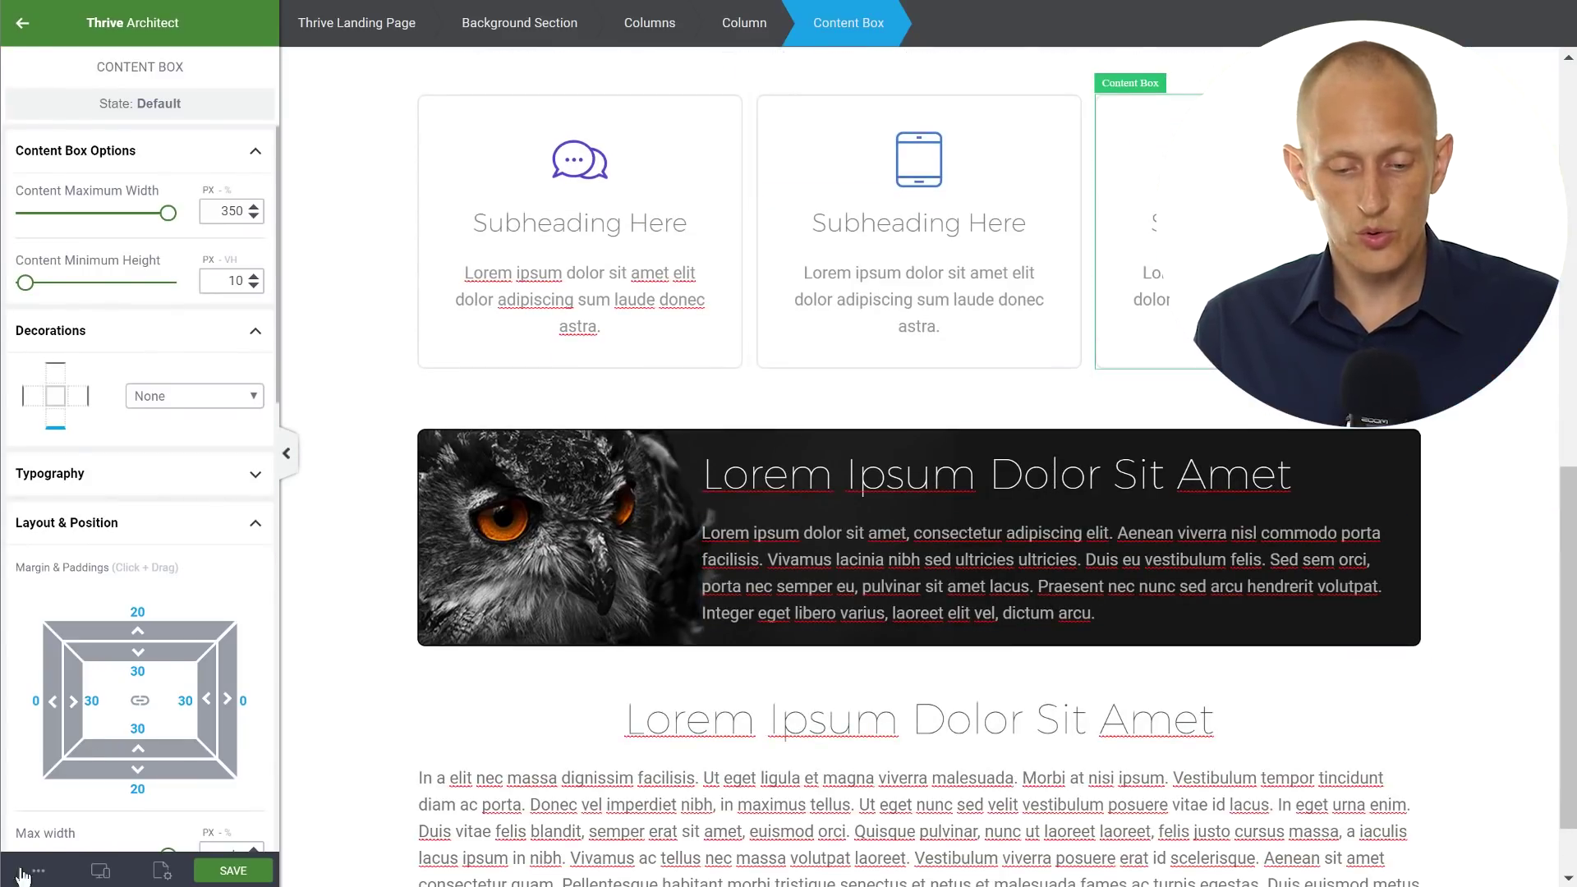
Step: Switch to the tablet view and review the page from the hero section down to the final paragraph
{"action": "mouse_move", "coordinate": [100, 870]}
{"action": "left_click", "coordinate": [162, 804]}
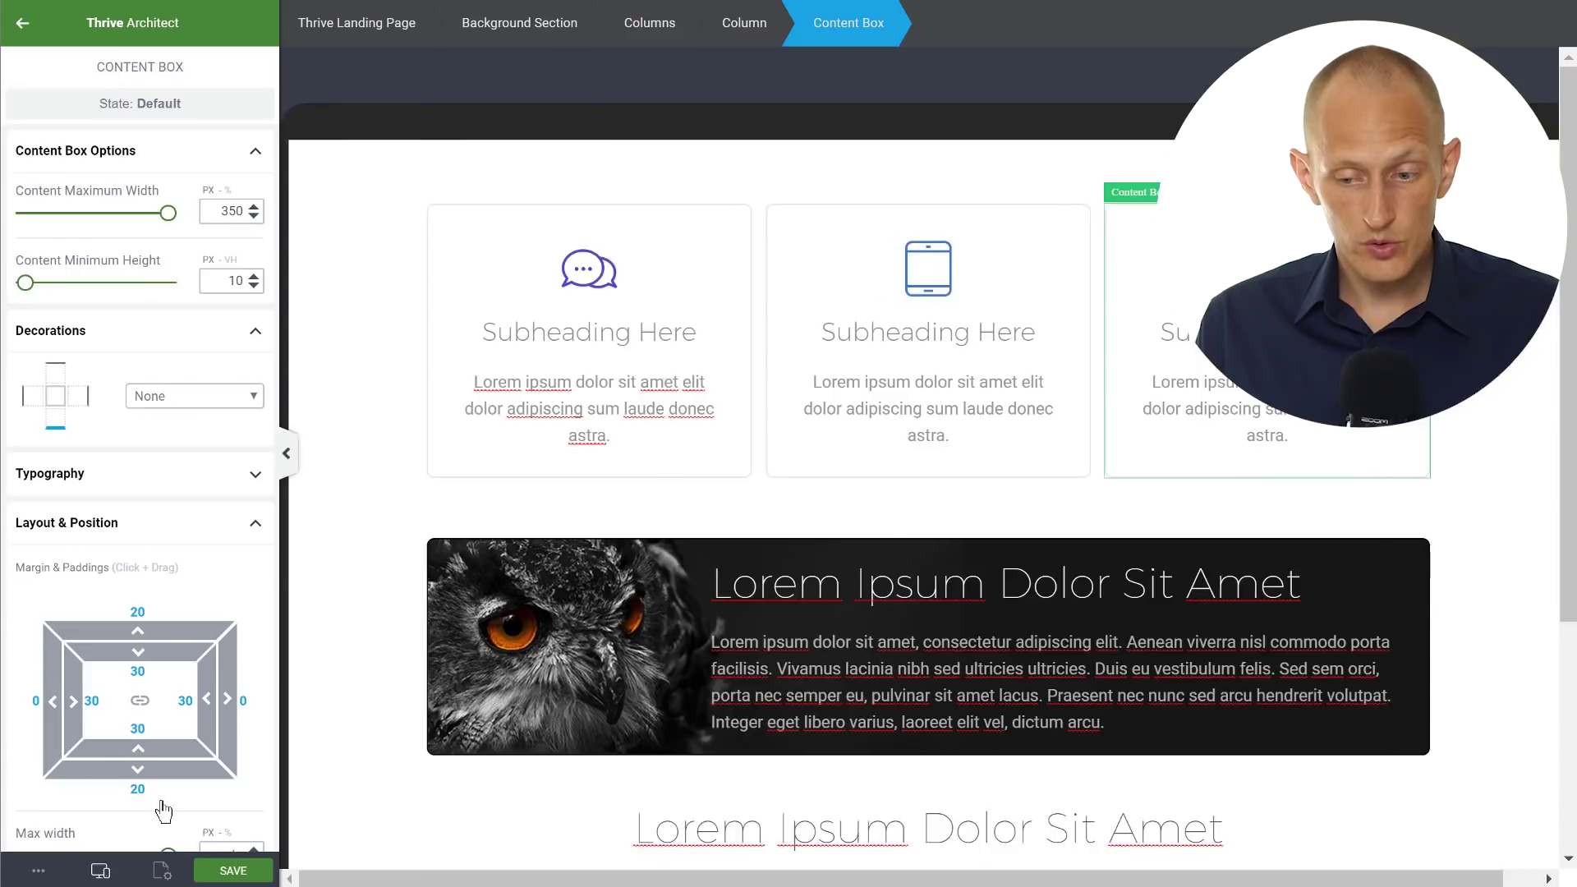
{"action": "scroll", "coordinate": [957, 545], "scroll_direction": "up", "scroll_amount": 10}
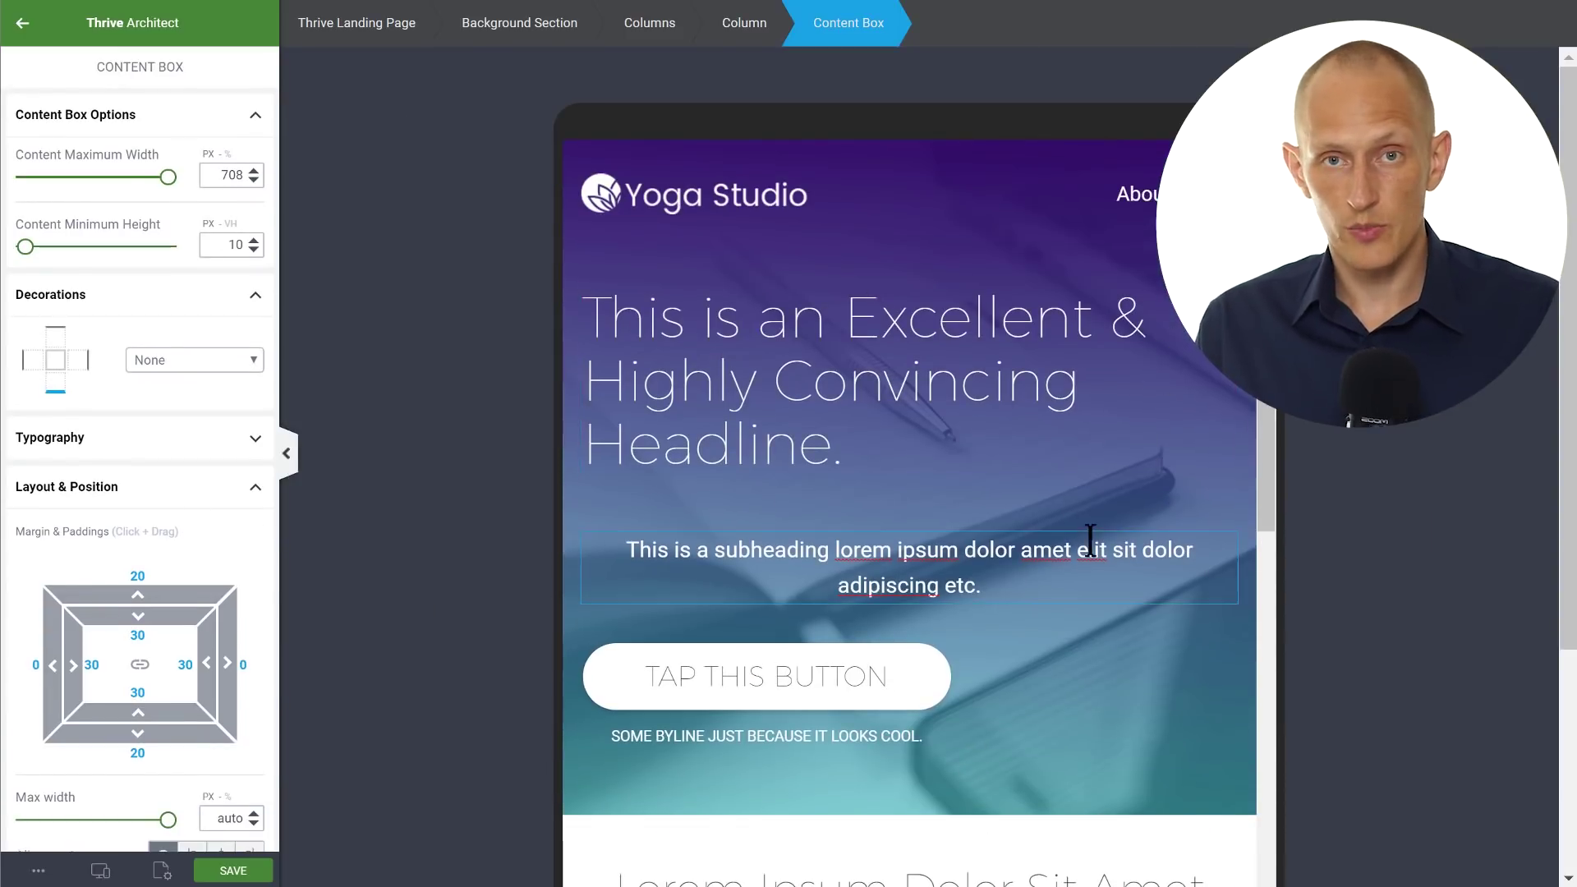
{"action": "scroll", "coordinate": [1090, 540], "scroll_direction": "down", "scroll_amount": 12}
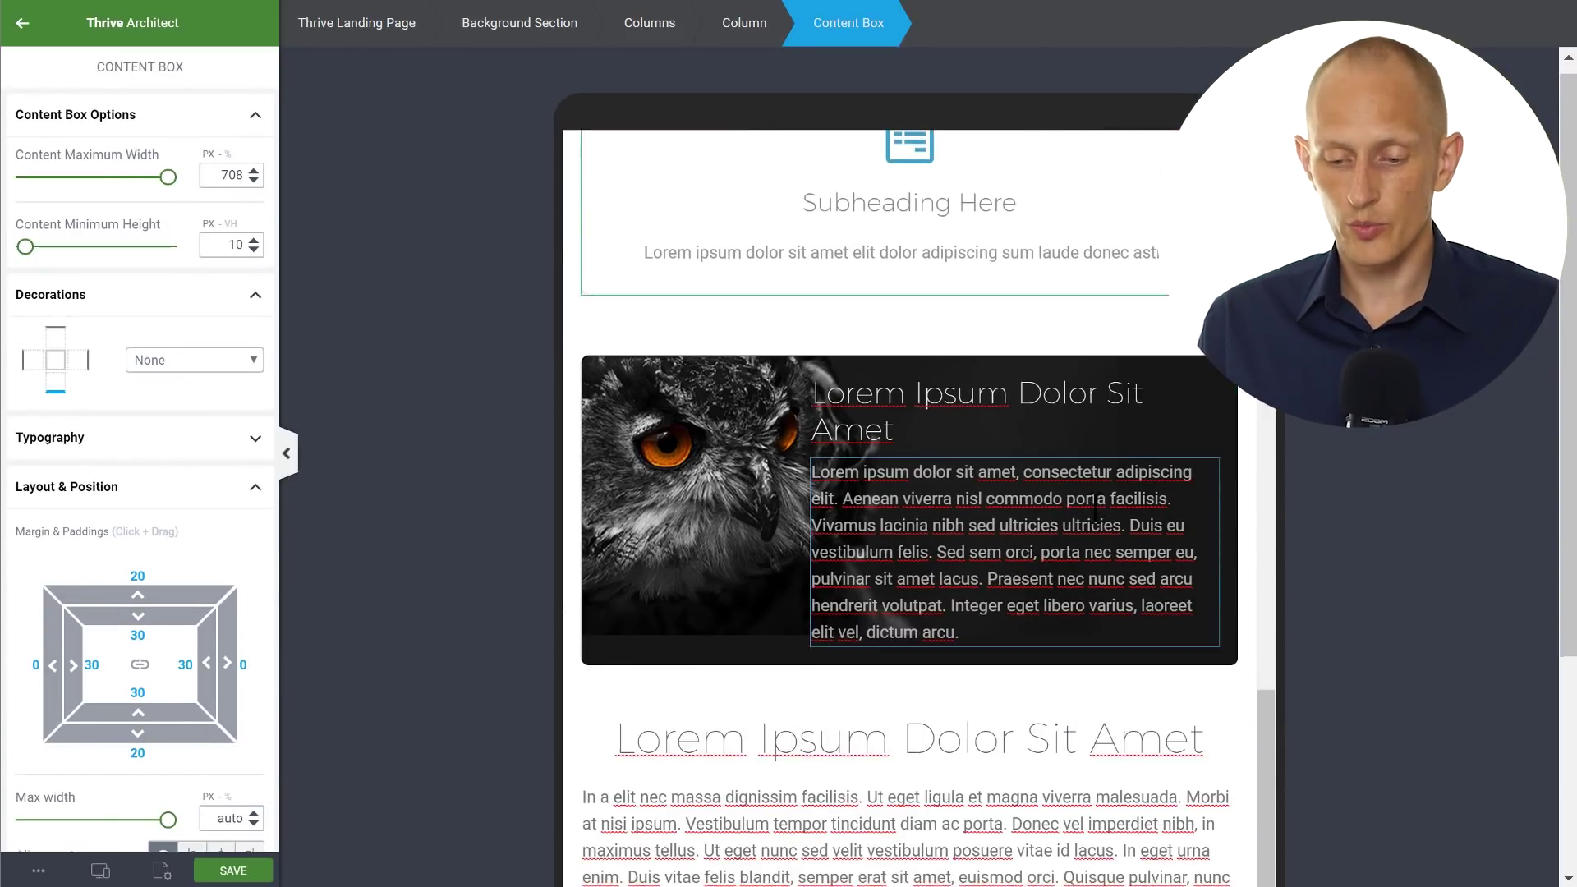
{"action": "scroll", "coordinate": [1096, 513], "scroll_direction": "down", "scroll_amount": 4}
Step: Switch to the mobile view and set the hero headline's font size to 34 px
{"action": "mouse_move", "coordinate": [102, 866]}
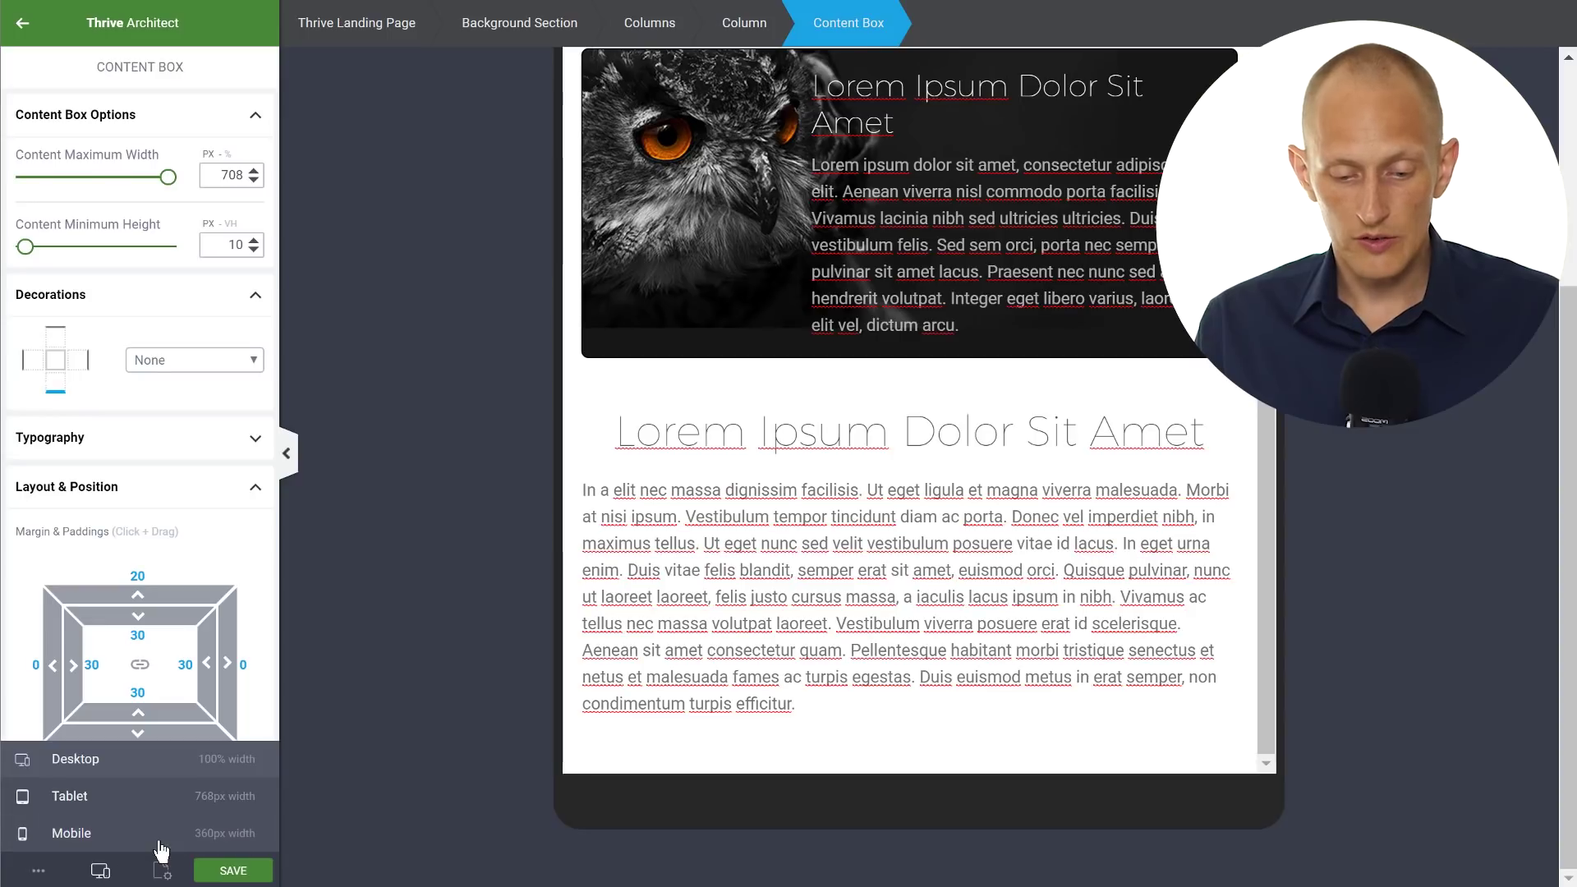
{"action": "left_click", "coordinate": [164, 836]}
{"action": "scroll", "coordinate": [879, 492], "scroll_direction": "up", "scroll_amount": 10}
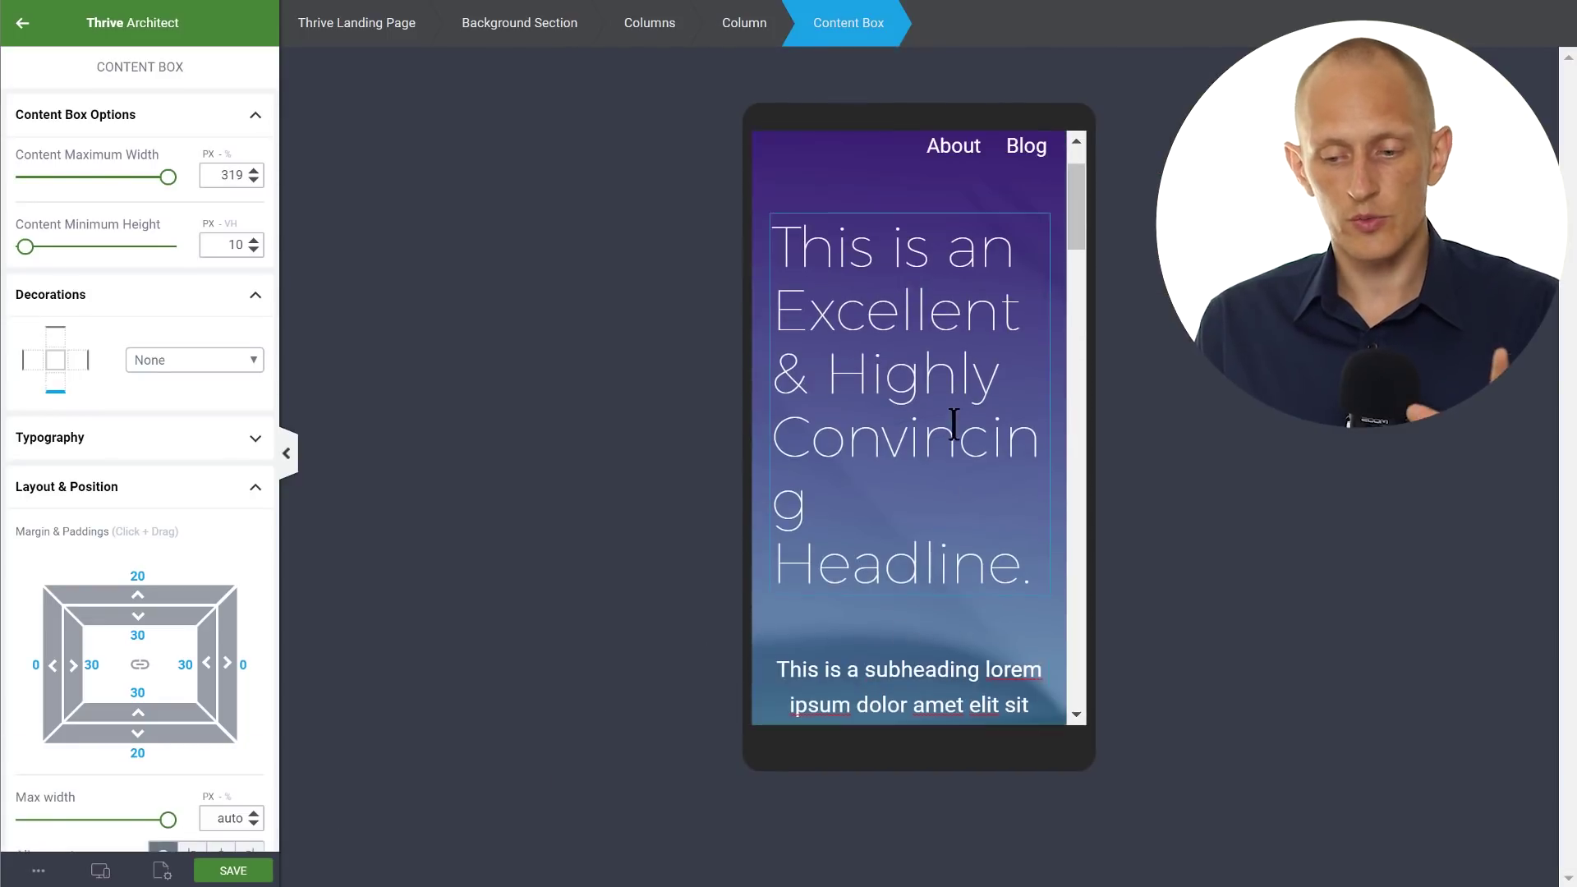
{"action": "left_click", "coordinate": [914, 394]}
{"action": "left_click", "coordinate": [767, 298]}
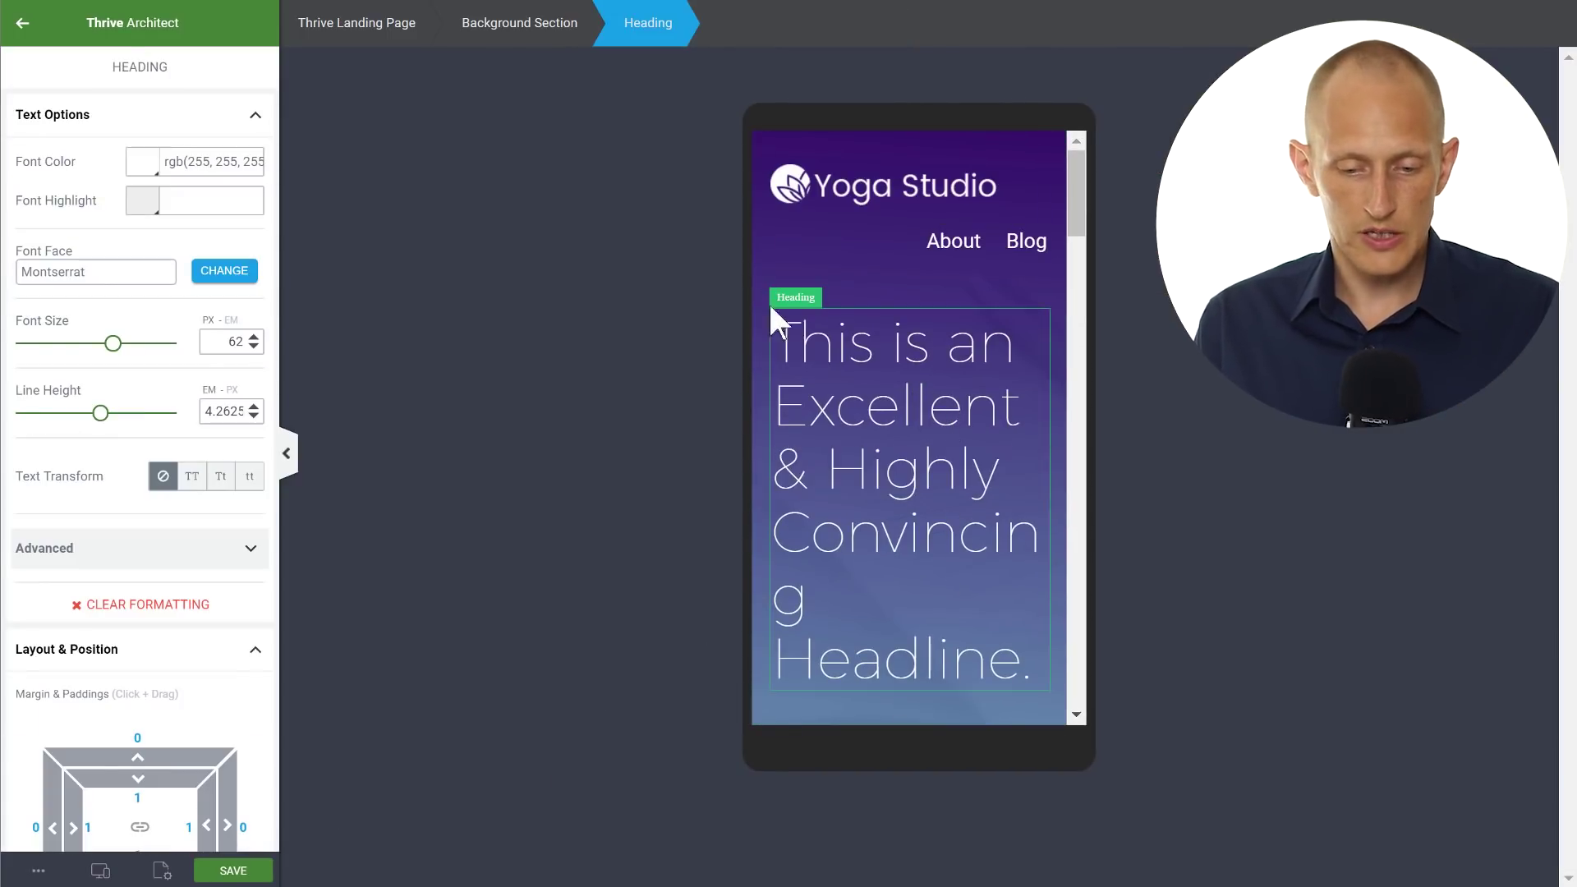
{"action": "left_click_drag", "start_coordinate": [101, 355], "coordinate": [73, 356]}
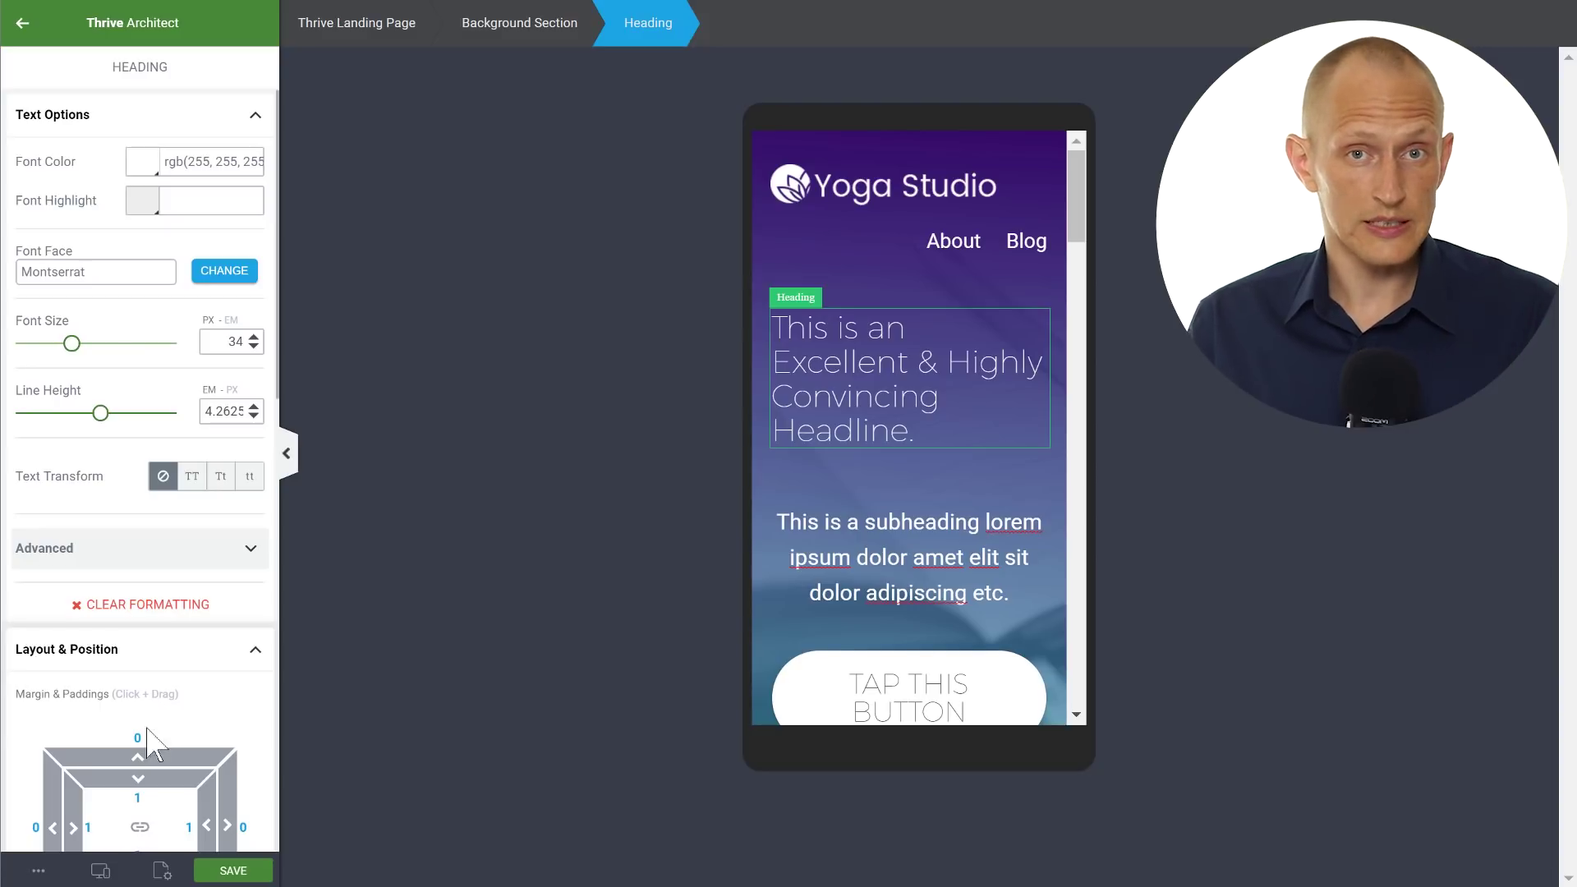
Step: Return to the desktop view and duplicate the content box with the owl background twice
{"action": "left_click", "coordinate": [100, 871]}
{"action": "left_click", "coordinate": [99, 760]}
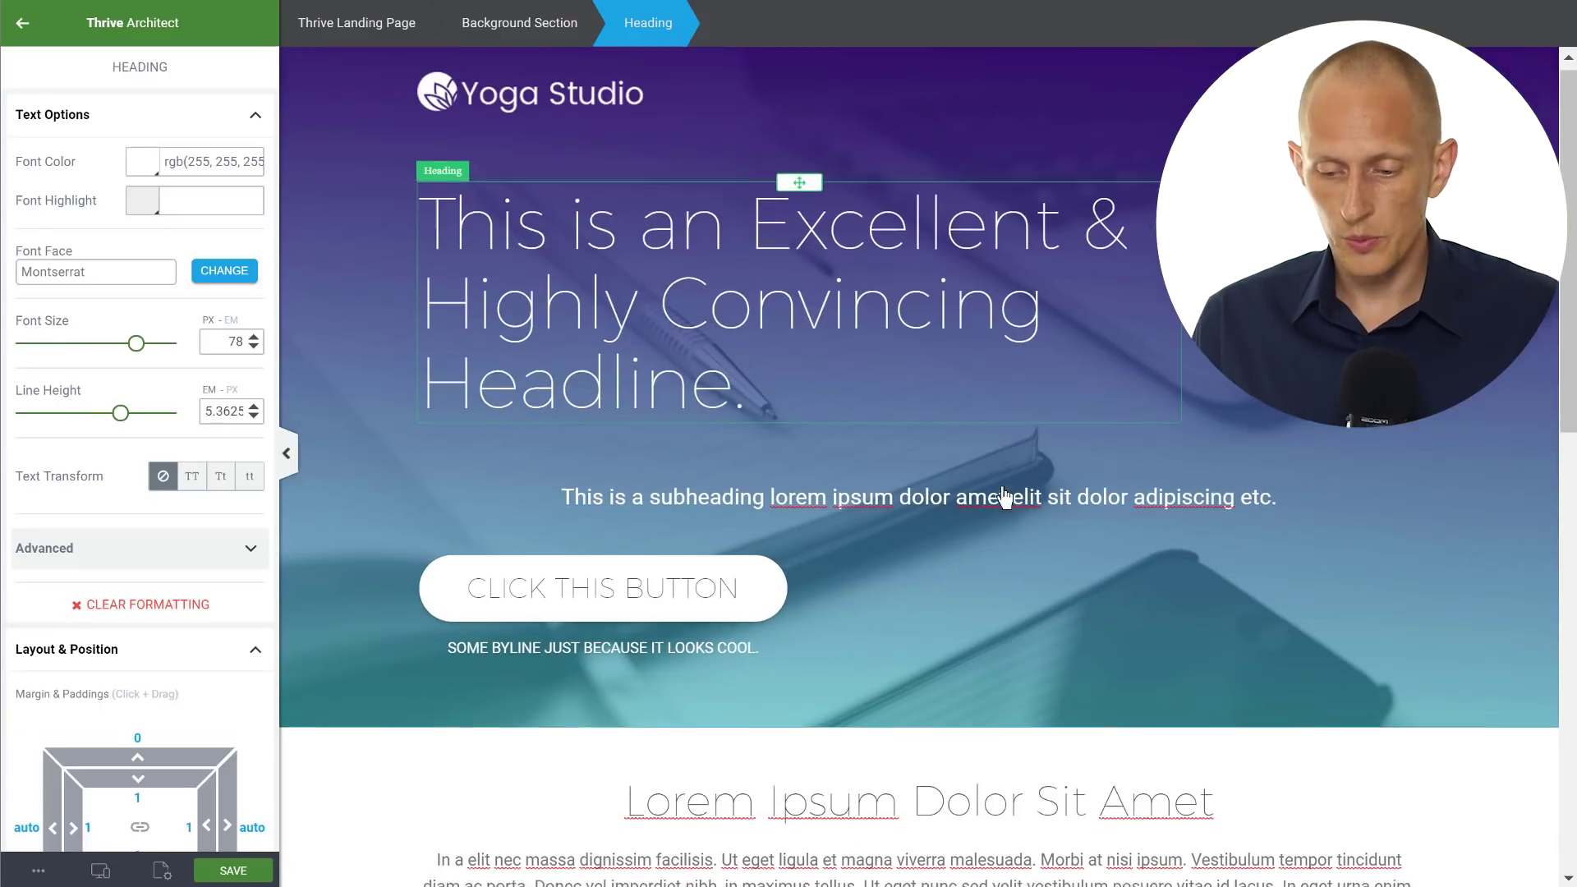
{"action": "scroll", "coordinate": [1241, 449], "scroll_direction": "down", "scroll_amount": 5}
{"action": "scroll", "coordinate": [1241, 449], "scroll_direction": "down", "scroll_amount": 2}
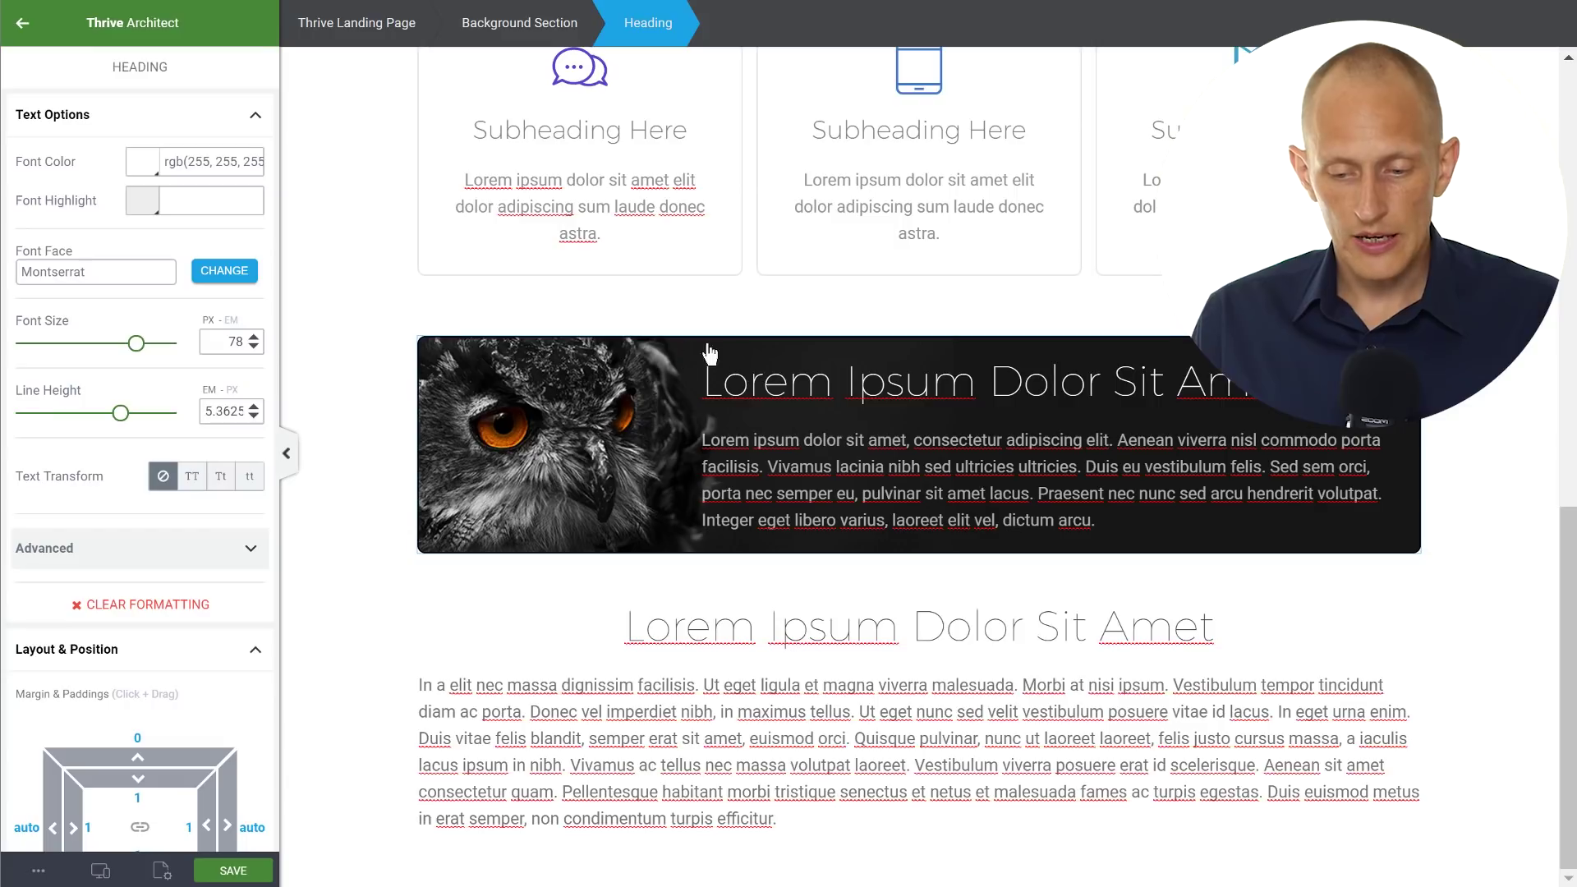
{"action": "left_click", "coordinate": [614, 409]}
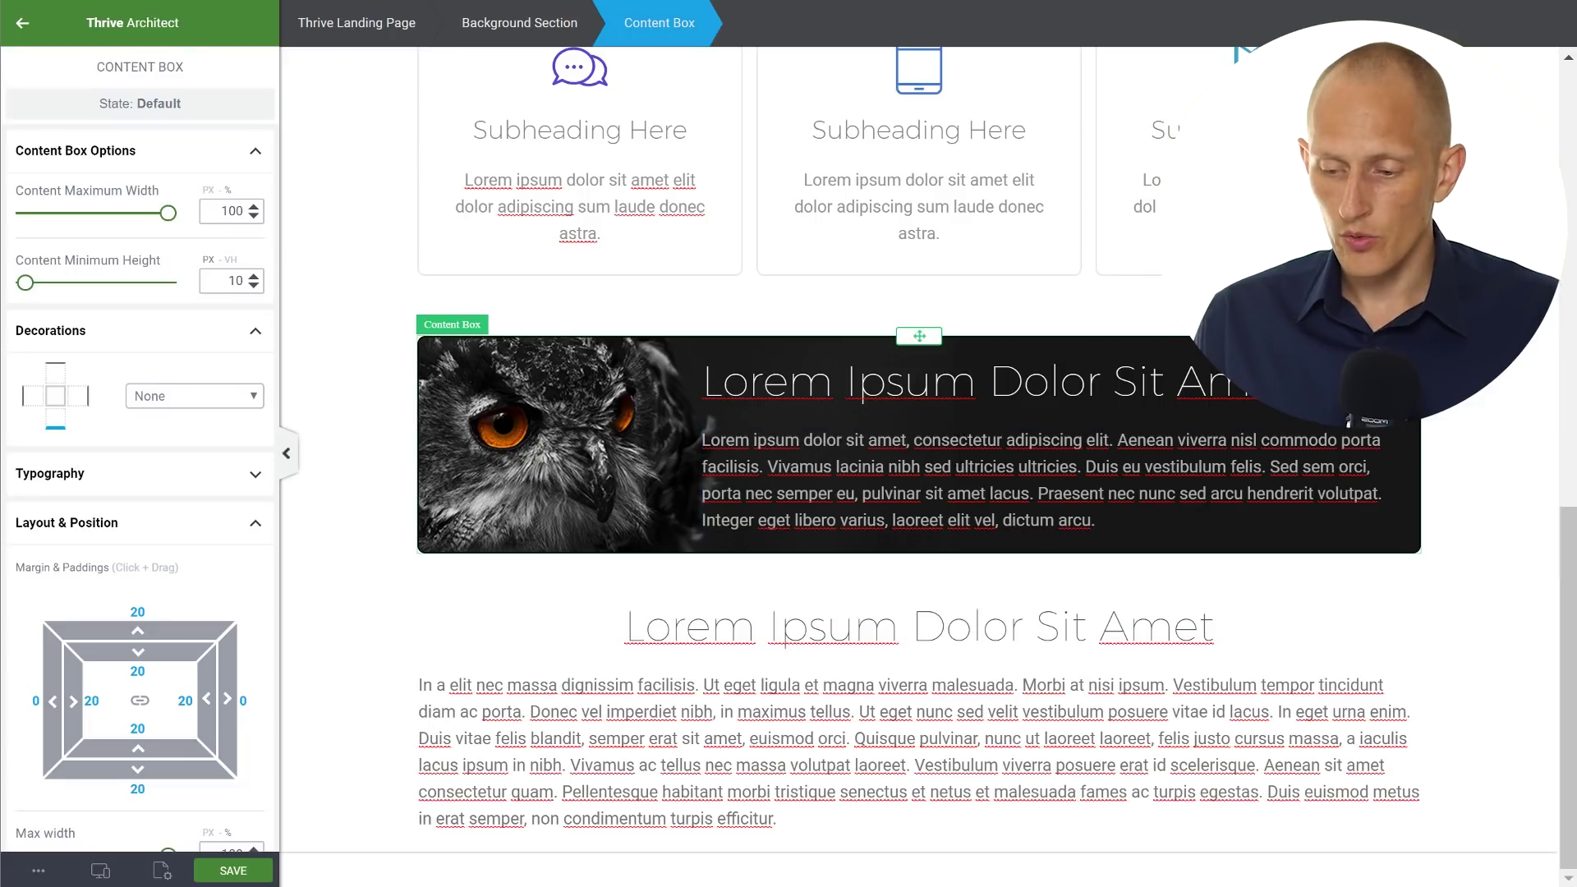
{"action": "key", "text": "ctrl+d"}
{"action": "key", "text": "ctrl+d"}
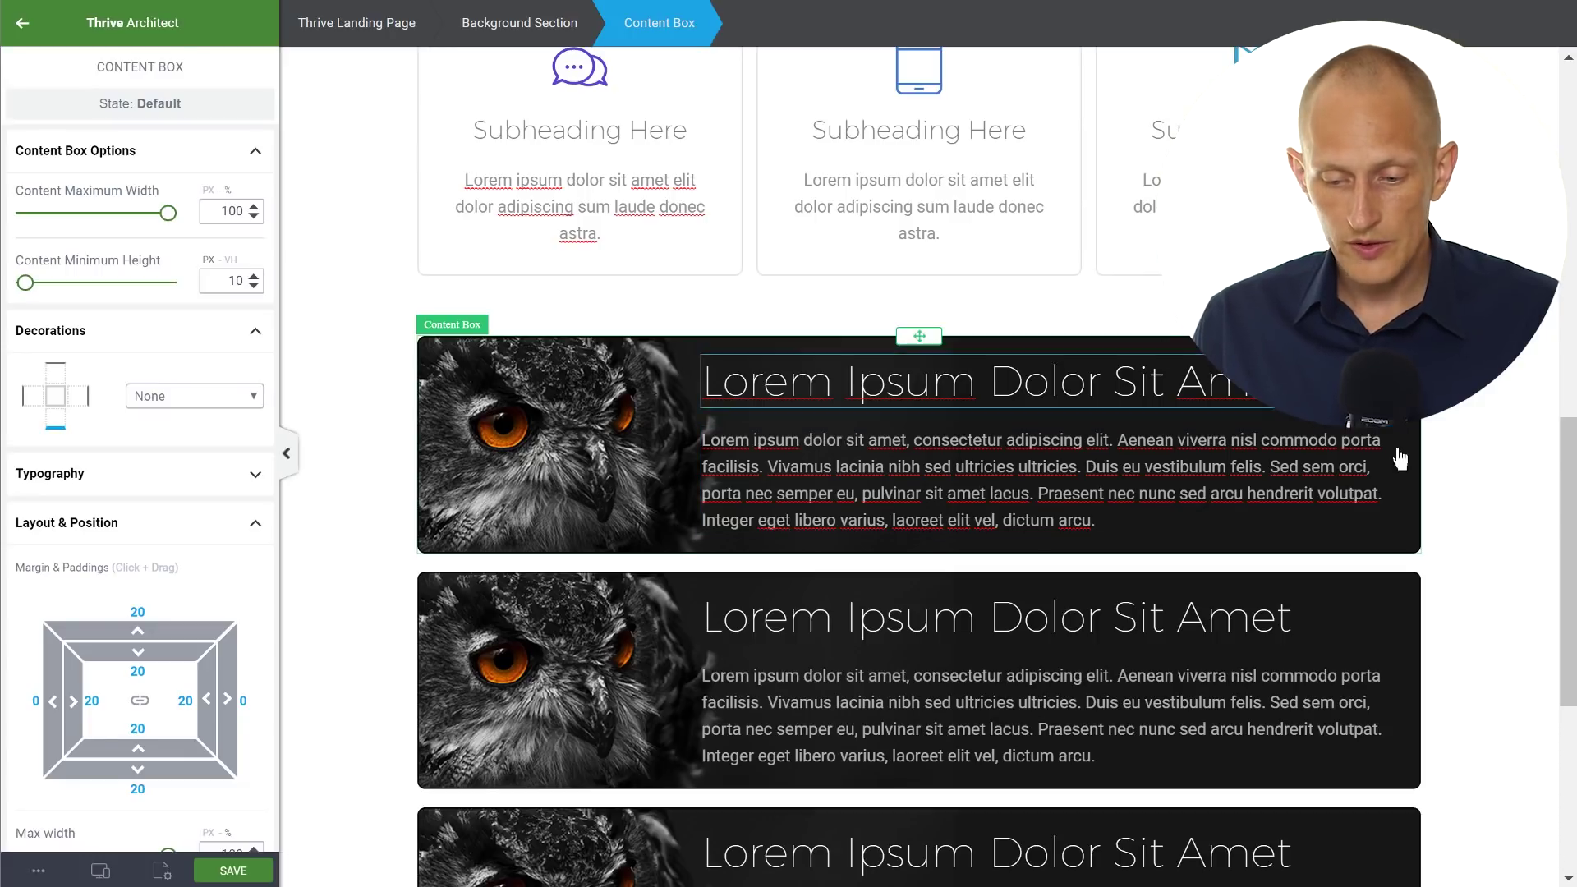
Step: Review the three owl content boxes on desktop, and switch to the tablet view to check their layout
{"action": "scroll", "coordinate": [797, 388], "scroll_direction": "down", "scroll_amount": 4}
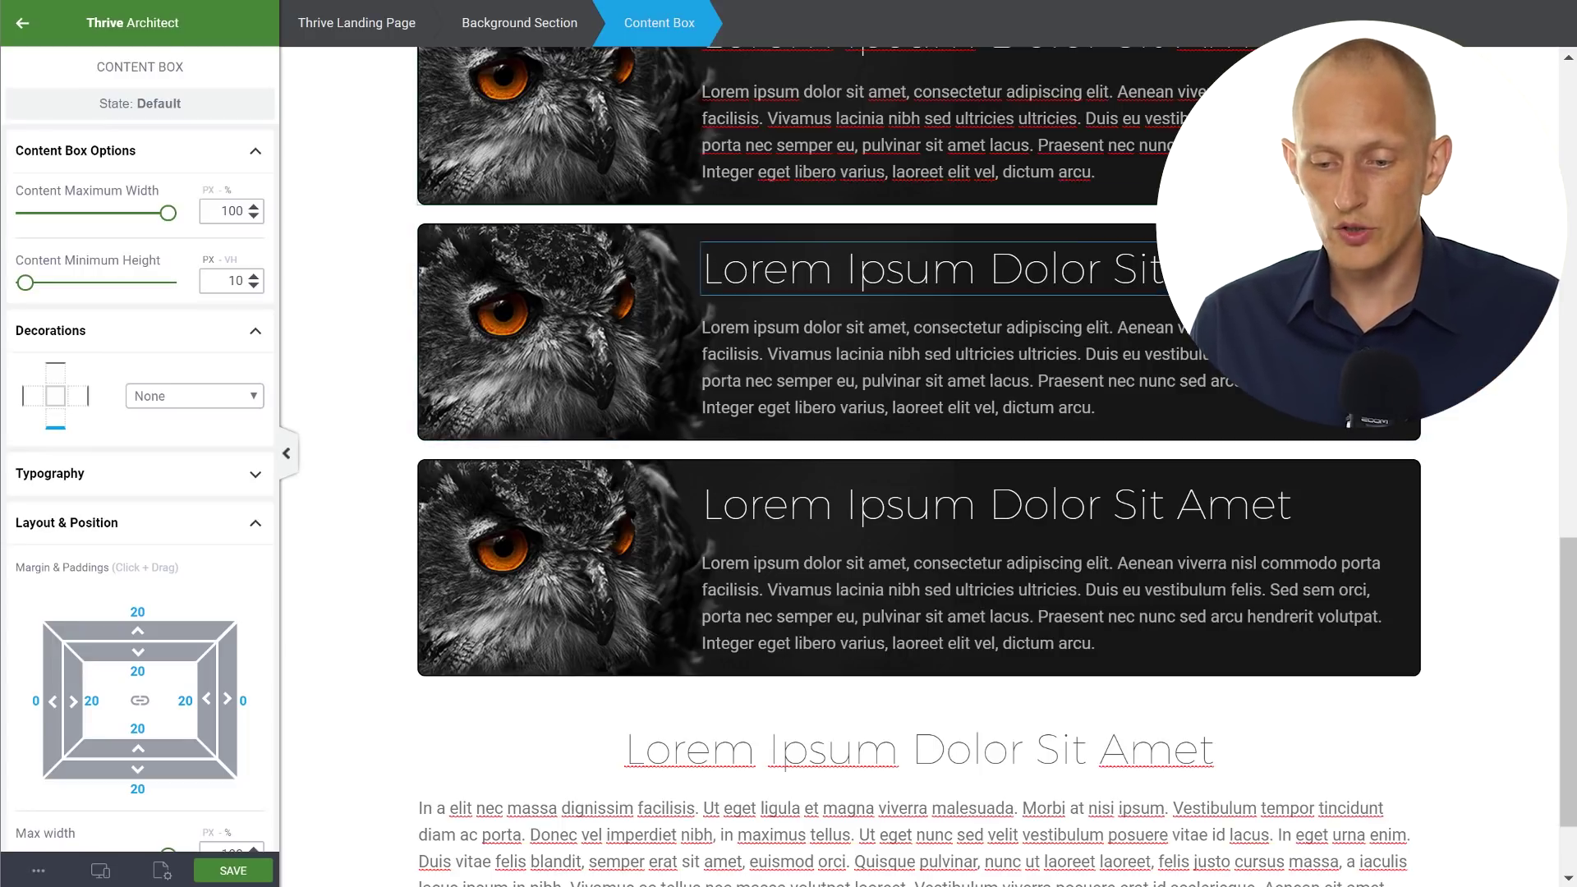
{"action": "scroll", "coordinate": [616, 201], "scroll_direction": "up", "scroll_amount": 3}
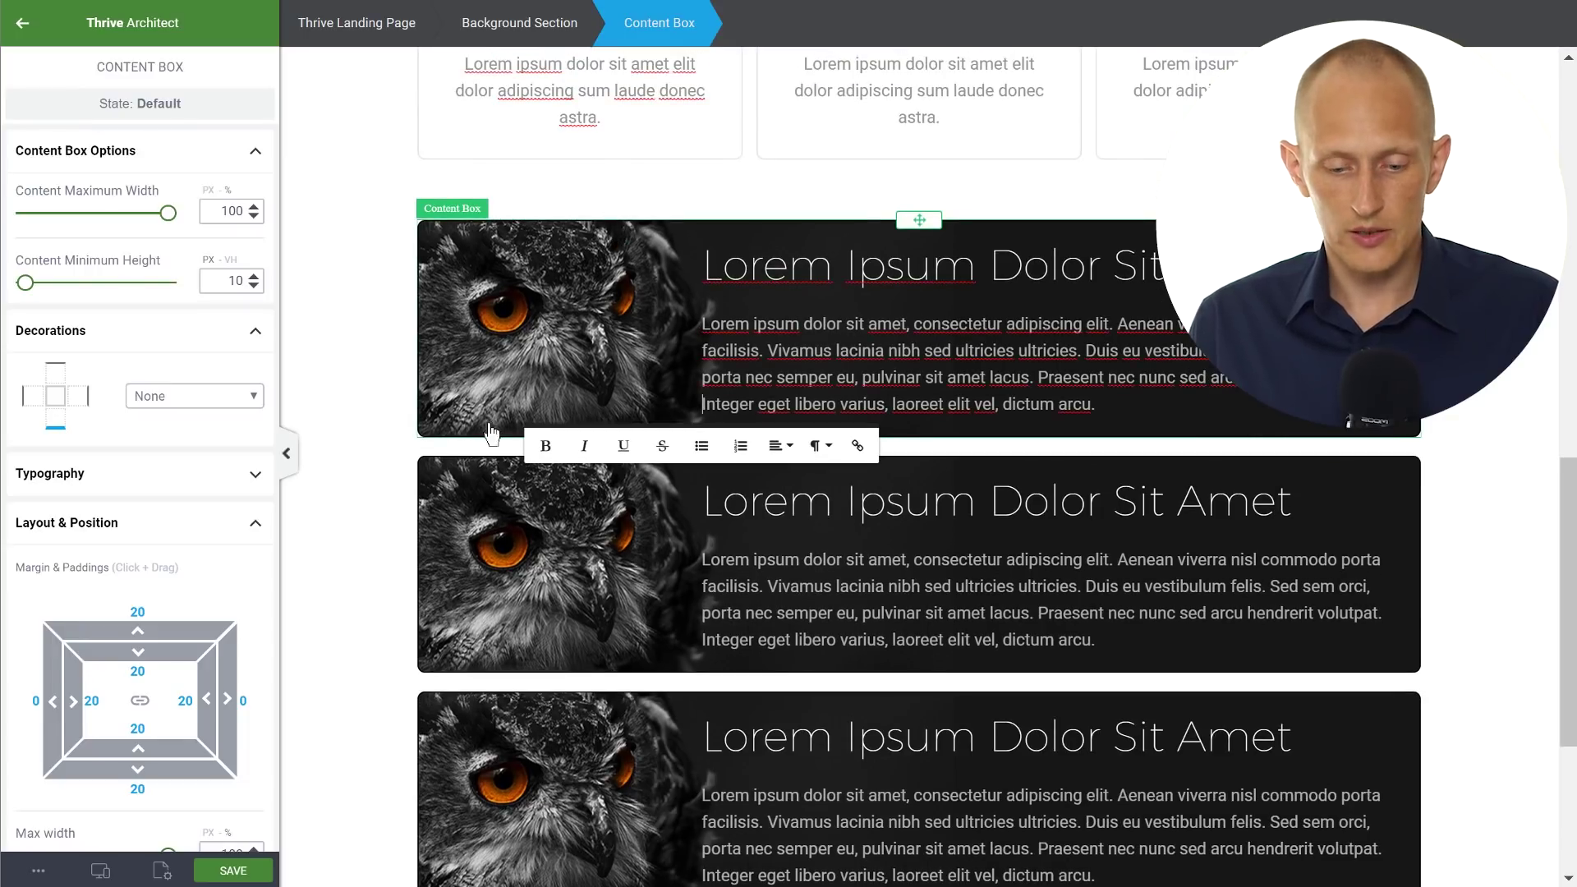
{"action": "mouse_move", "coordinate": [100, 869]}
{"action": "left_click", "coordinate": [98, 813]}
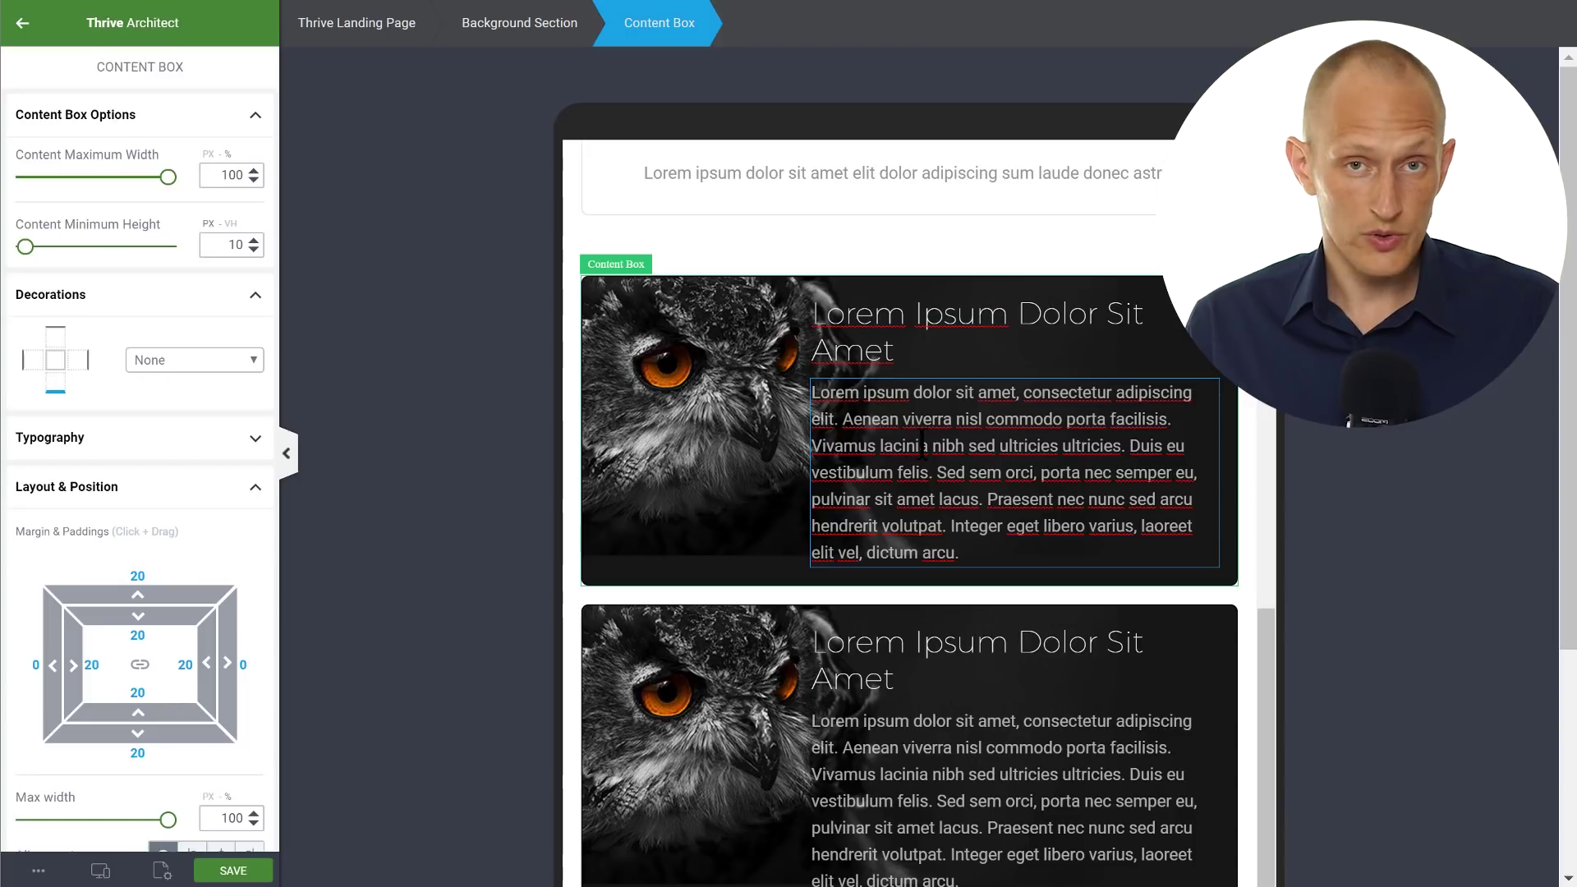
{"action": "scroll", "coordinate": [923, 445], "scroll_direction": "down", "scroll_amount": 4}
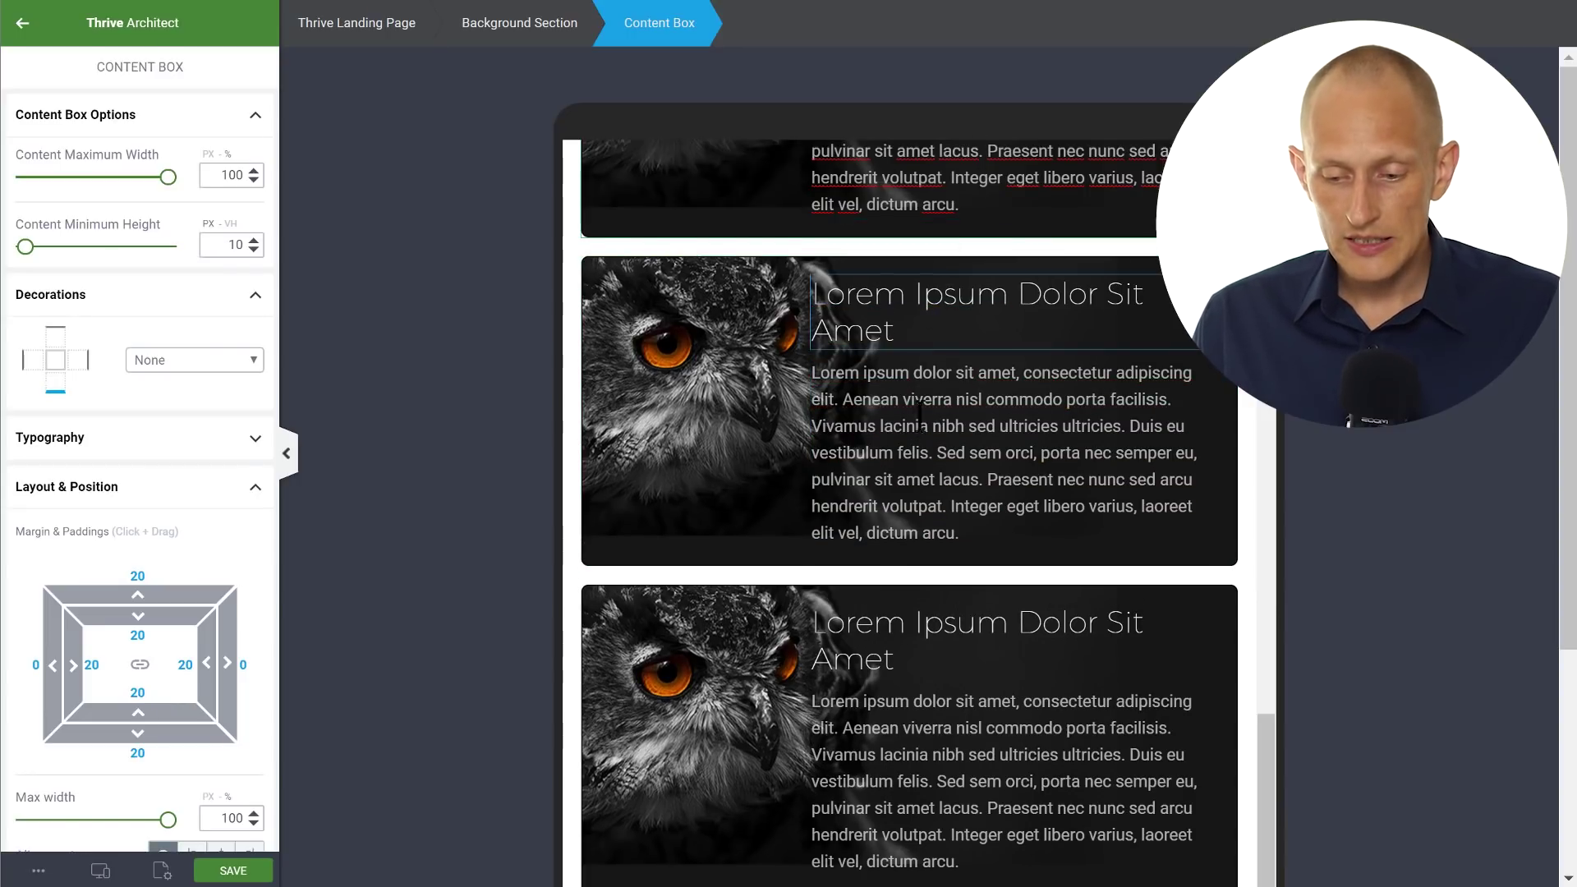
Step: Switch to the mobile view and check how the text sits over the owl background in the content boxes
{"action": "left_click", "coordinate": [100, 870]}
{"action": "left_click", "coordinate": [74, 796]}
{"action": "scroll", "coordinate": [931, 380], "scroll_direction": "down", "scroll_amount": 10}
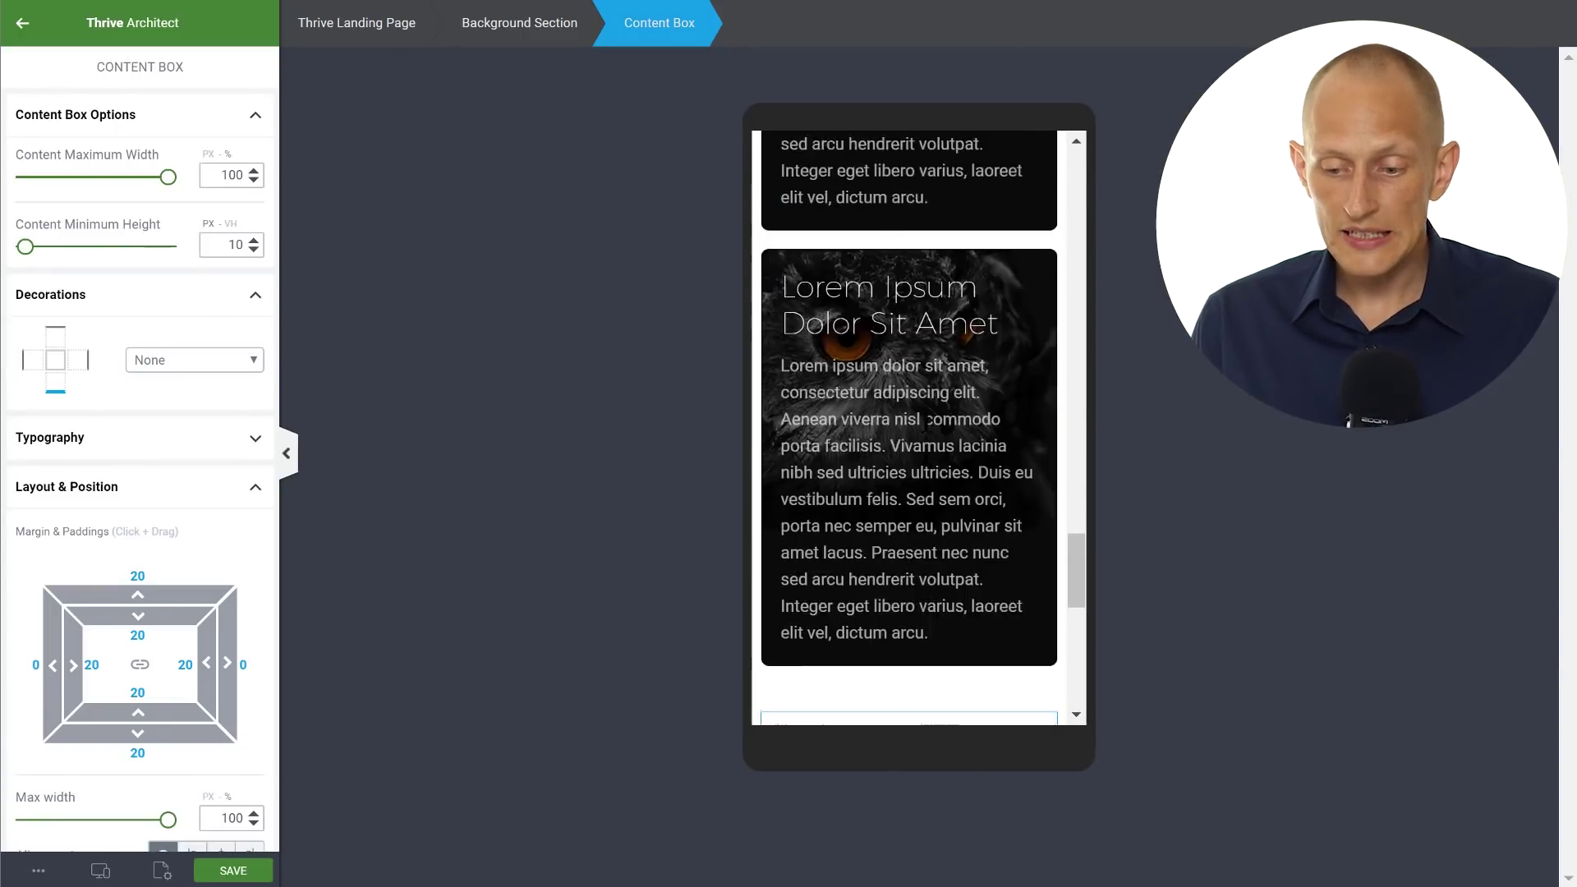